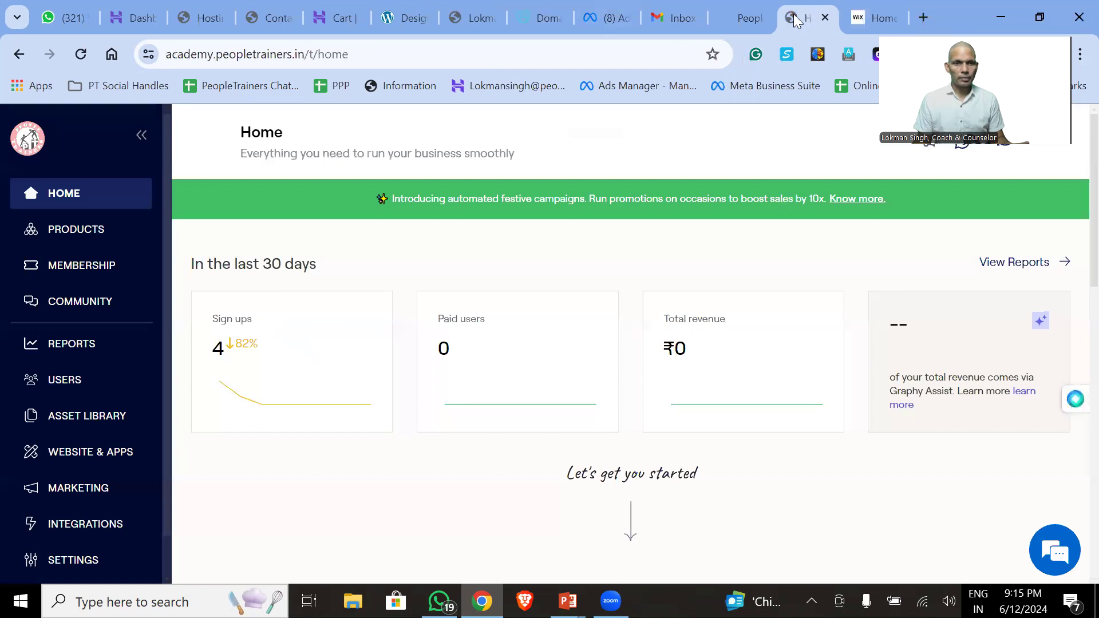
- Open Graphy's Courses catalogue and review all 16 course cards with their enrolled-learner counts
{"action": "left_click", "coordinate": [91, 243]}
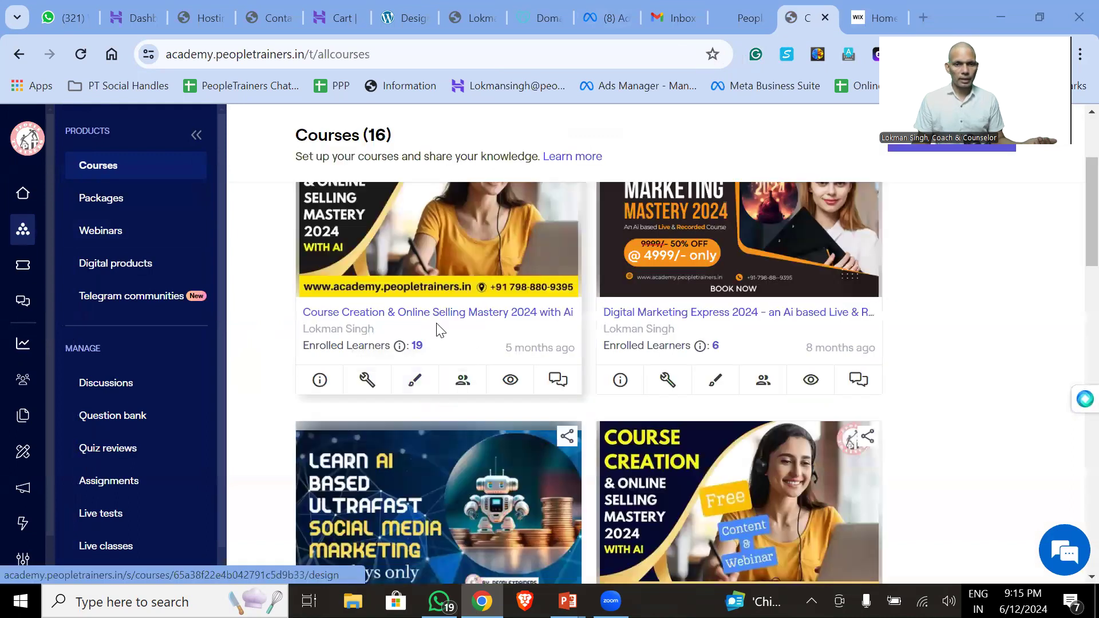
{"action": "scroll", "coordinate": [715, 217], "scroll_direction": "down", "scroll_amount": 3}
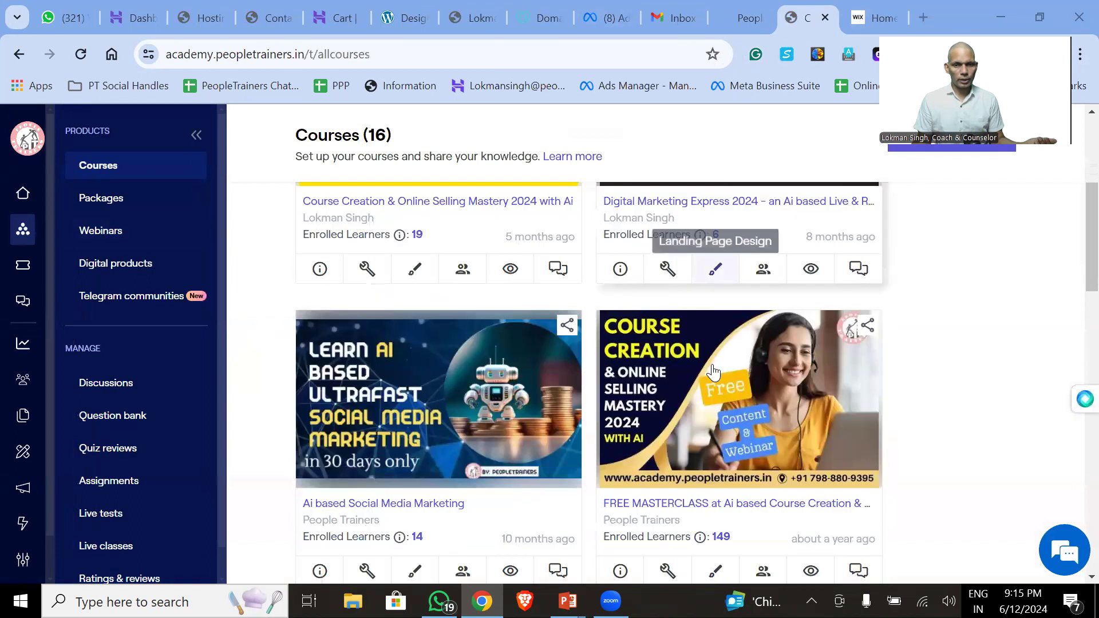
{"action": "scroll", "coordinate": [719, 453], "scroll_direction": "down", "scroll_amount": 2}
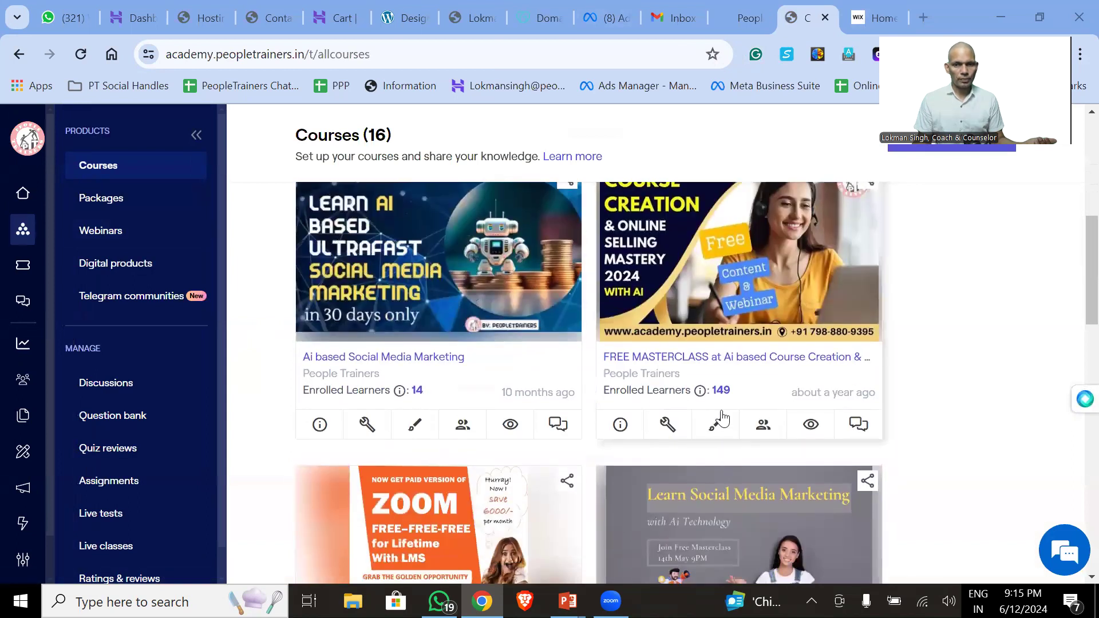
{"action": "scroll", "coordinate": [765, 399], "scroll_direction": "down", "scroll_amount": 4}
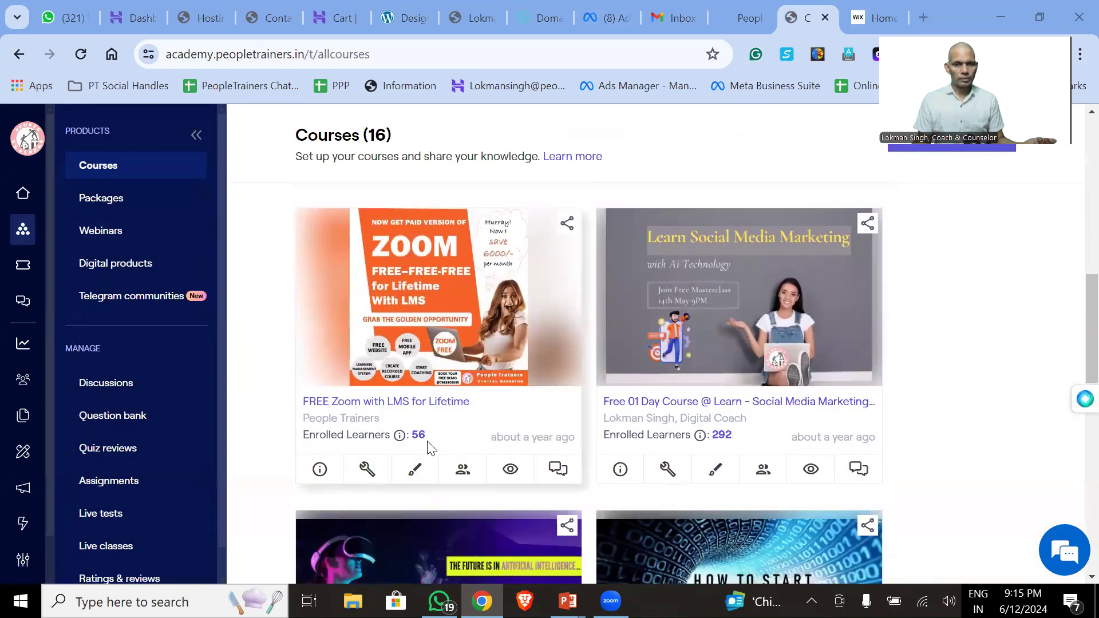
{"action": "scroll", "coordinate": [756, 437], "scroll_direction": "down", "scroll_amount": 5}
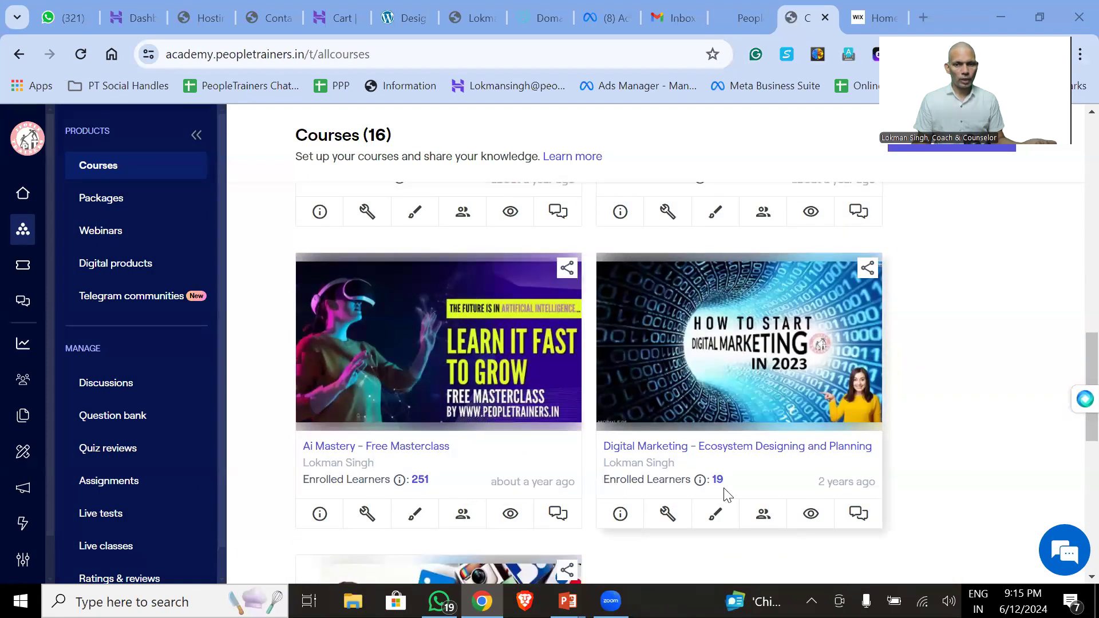
{"action": "scroll", "coordinate": [758, 482], "scroll_direction": "down", "scroll_amount": 3}
{"action": "scroll", "coordinate": [758, 481], "scroll_direction": "down", "scroll_amount": 3}
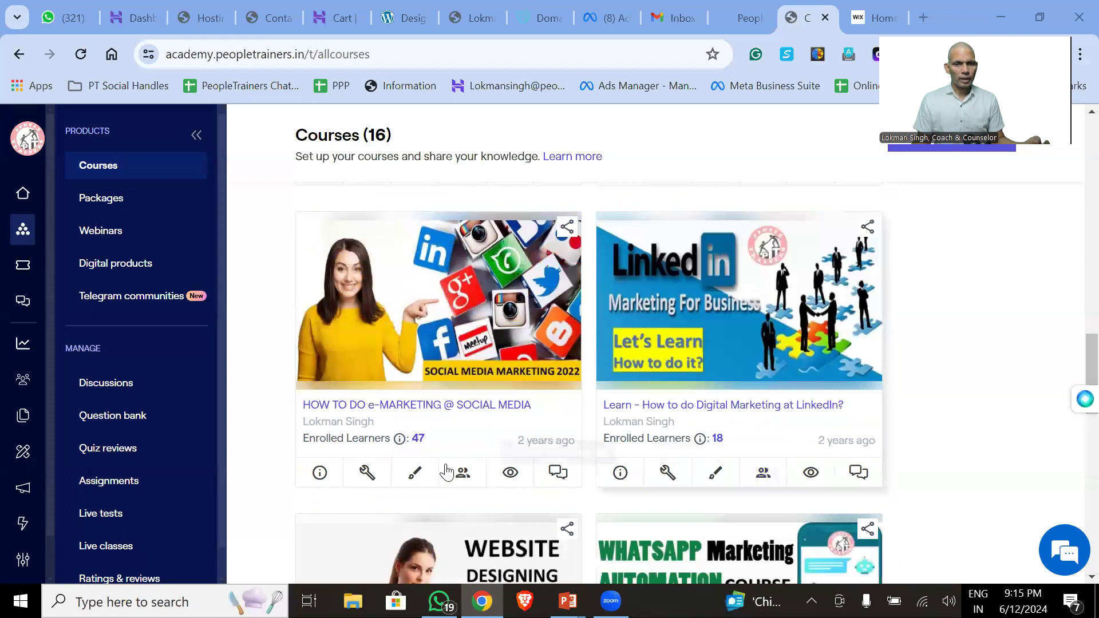
{"action": "scroll", "coordinate": [511, 444], "scroll_direction": "down", "scroll_amount": 12}
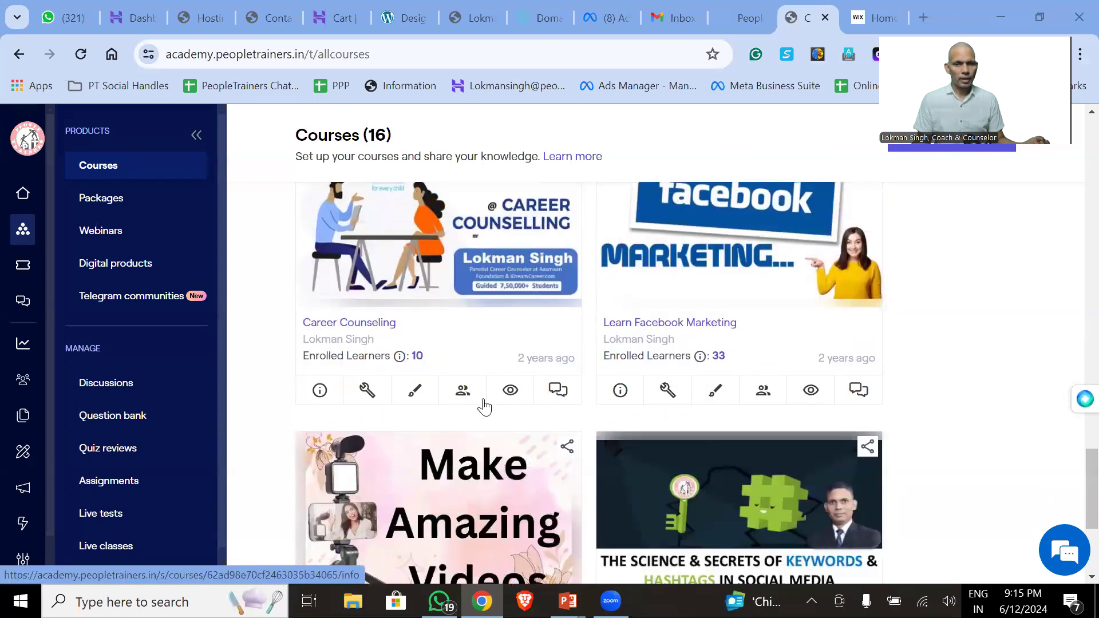
{"action": "scroll", "coordinate": [592, 395], "scroll_direction": "down", "scroll_amount": 4}
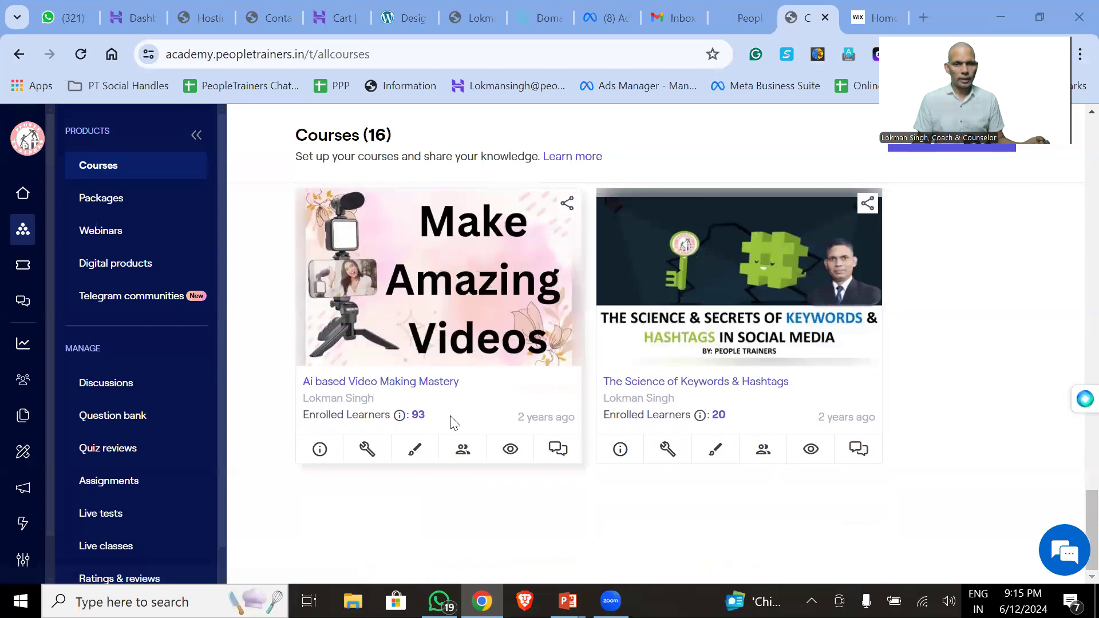
{"action": "scroll", "coordinate": [756, 421], "scroll_direction": "up", "scroll_amount": 20}
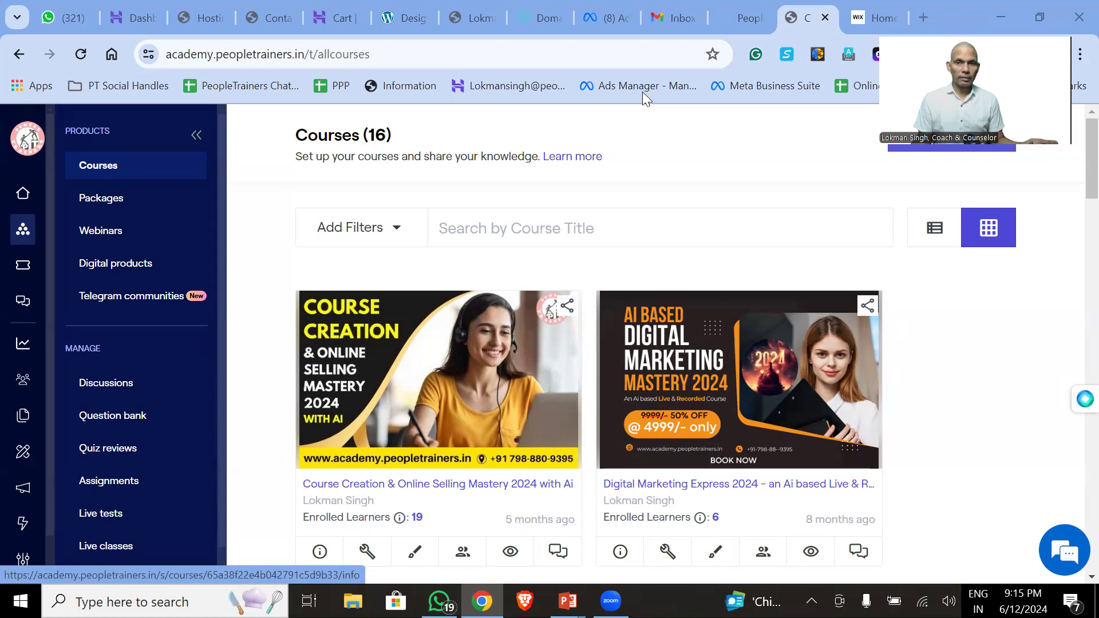
{"action": "left_click", "coordinate": [743, 17]}
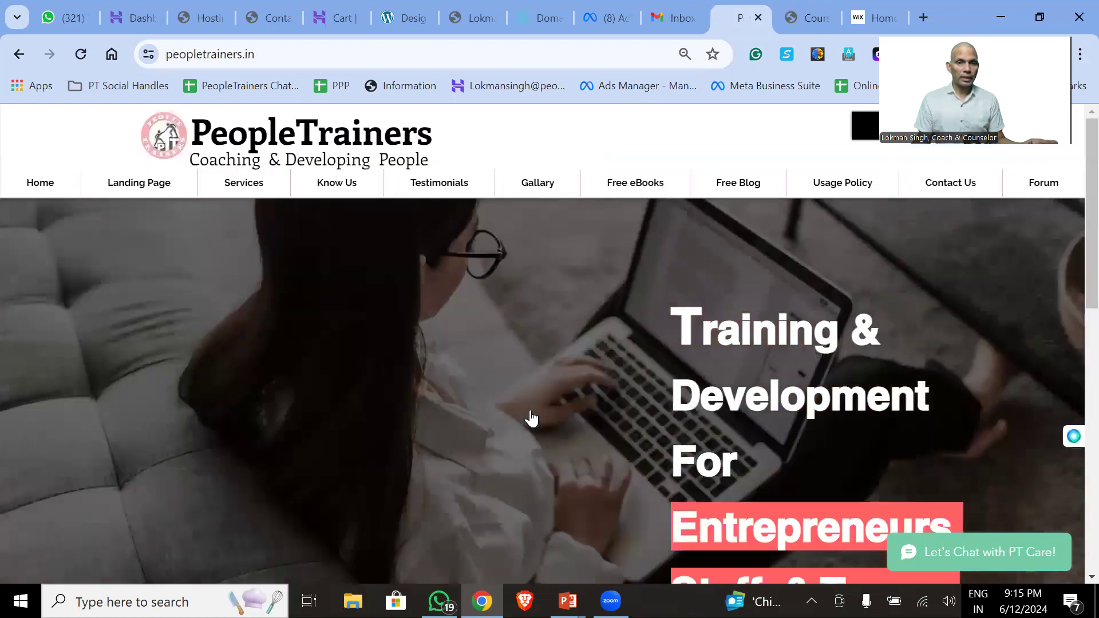
- Browse the Corporate Training course store, then open the Digital Marketing store from the PeopleTrainers site
{"action": "scroll", "coordinate": [428, 417], "scroll_direction": "down", "scroll_amount": 9}
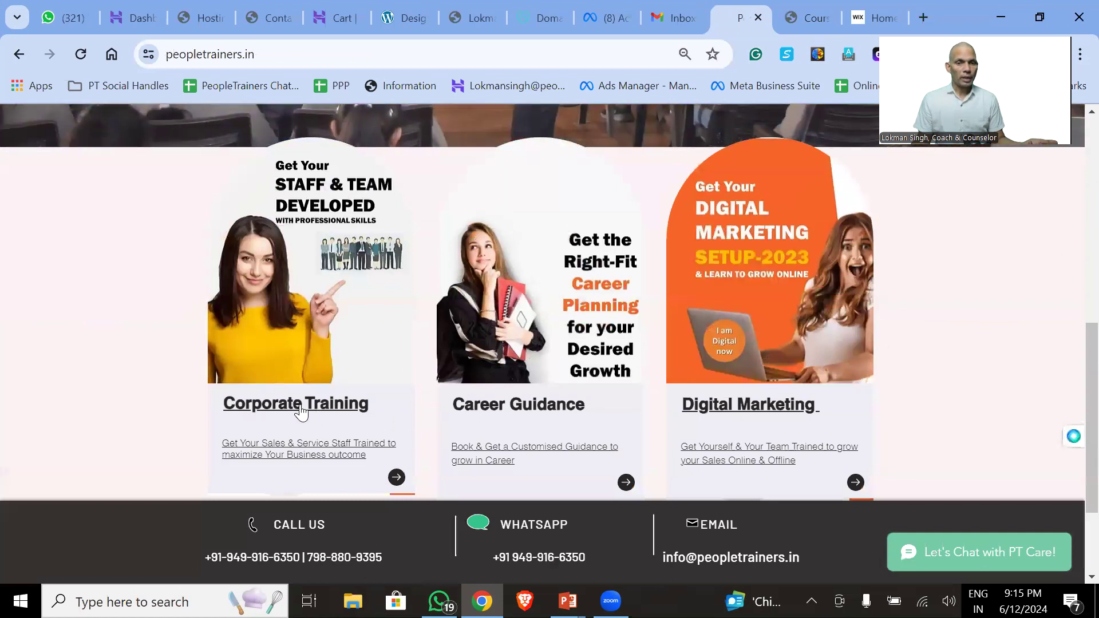
{"action": "left_click", "coordinate": [301, 408]}
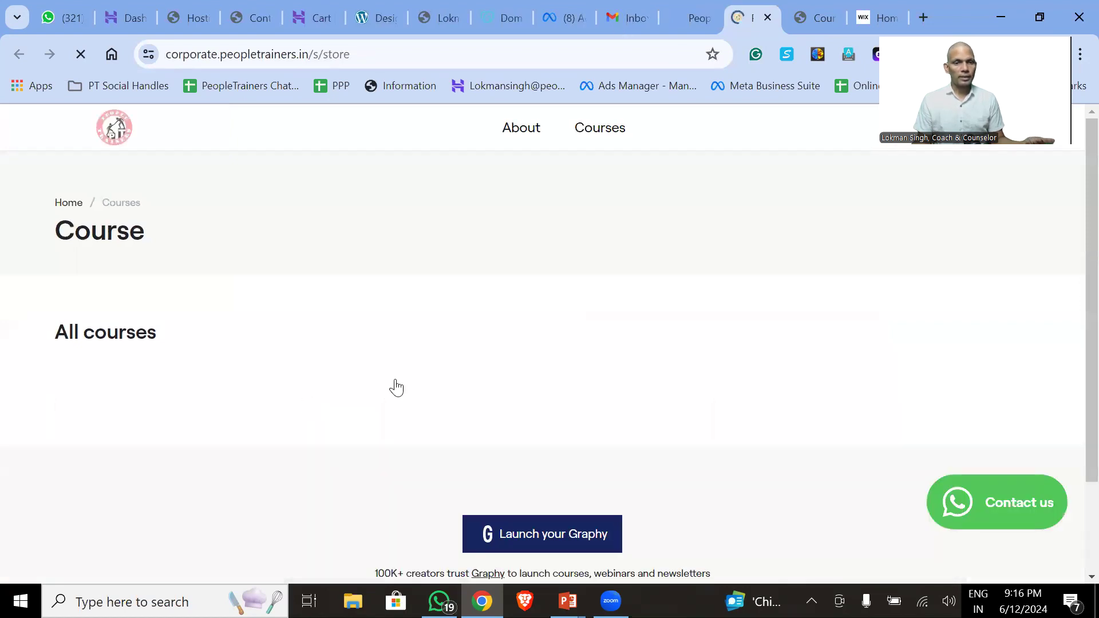
{"action": "scroll", "coordinate": [147, 432], "scroll_direction": "down", "scroll_amount": 5}
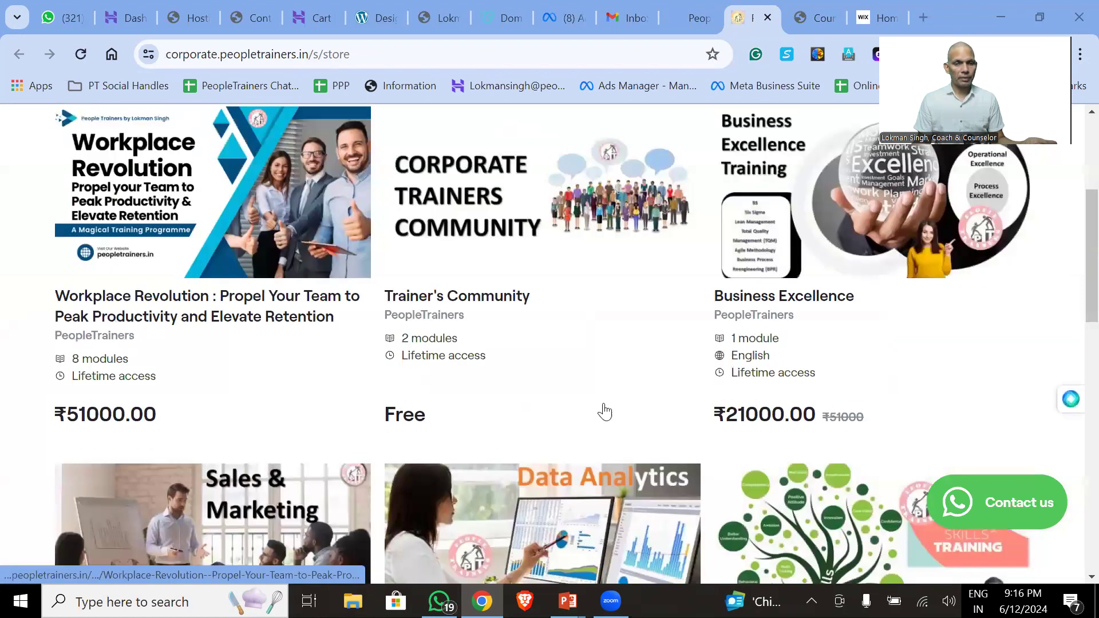
{"action": "scroll", "coordinate": [513, 412], "scroll_direction": "down", "scroll_amount": 4}
{"action": "scroll", "coordinate": [147, 516], "scroll_direction": "down", "scroll_amount": 2}
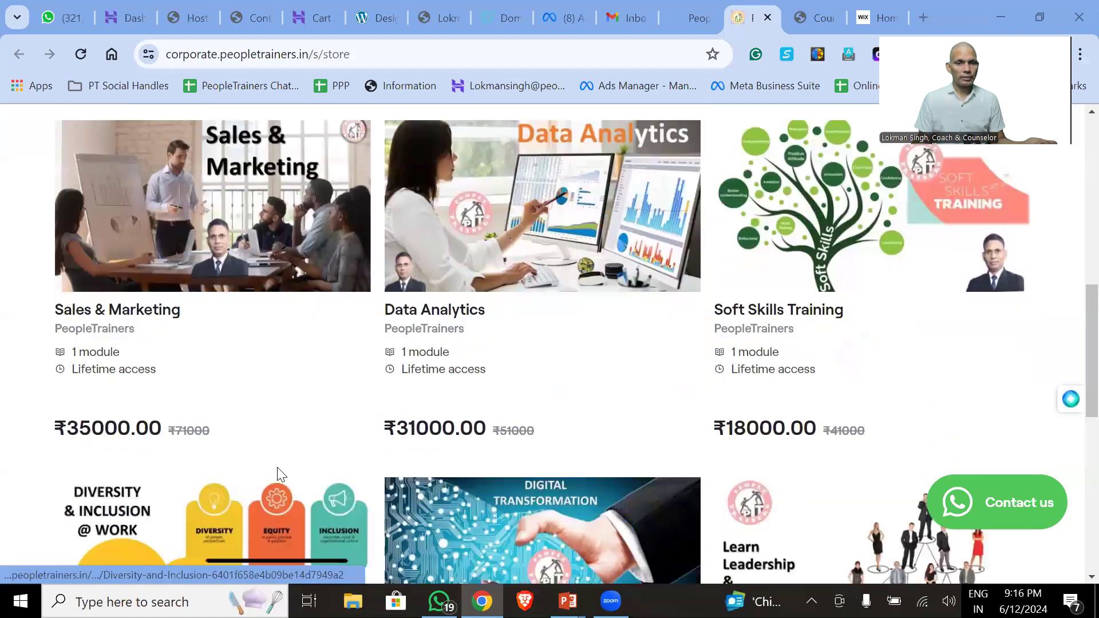
{"action": "scroll", "coordinate": [761, 429], "scroll_direction": "down", "scroll_amount": 4}
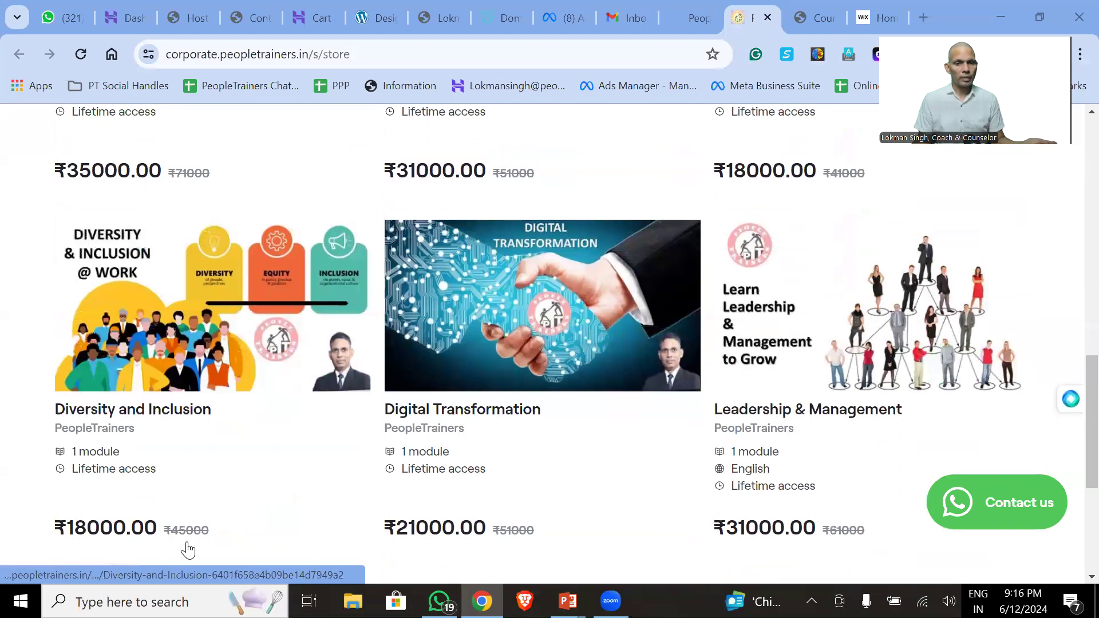
{"action": "scroll", "coordinate": [189, 550], "scroll_direction": "down", "scroll_amount": 4}
{"action": "scroll", "coordinate": [467, 509], "scroll_direction": "down", "scroll_amount": 1}
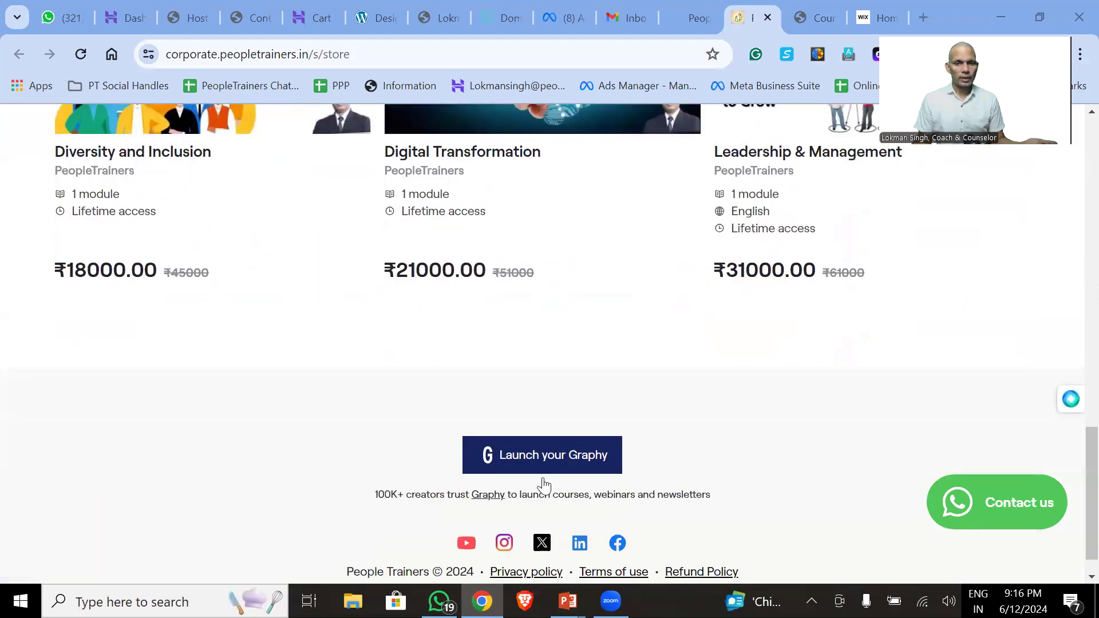
{"action": "key", "text": "Home"}
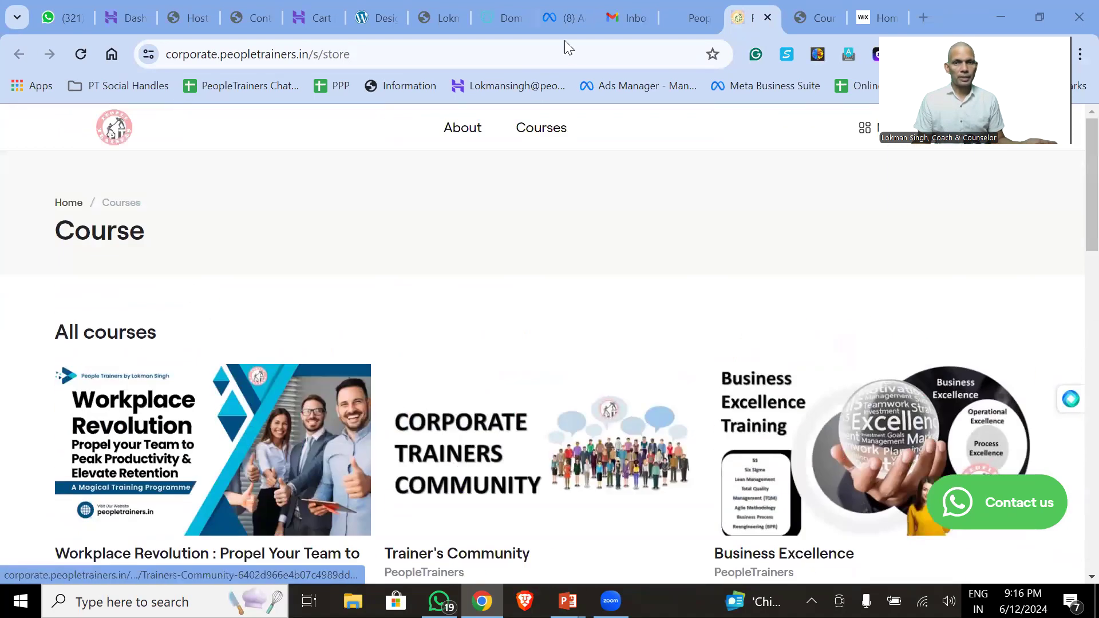
{"action": "left_click", "coordinate": [686, 17]}
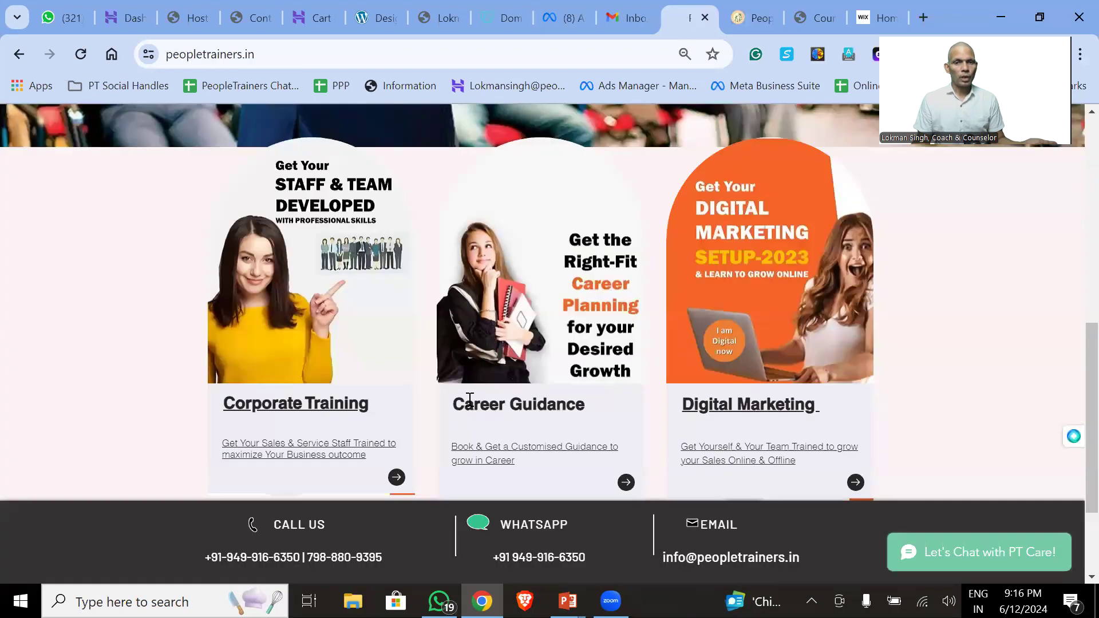
{"action": "left_click", "coordinate": [741, 448]}
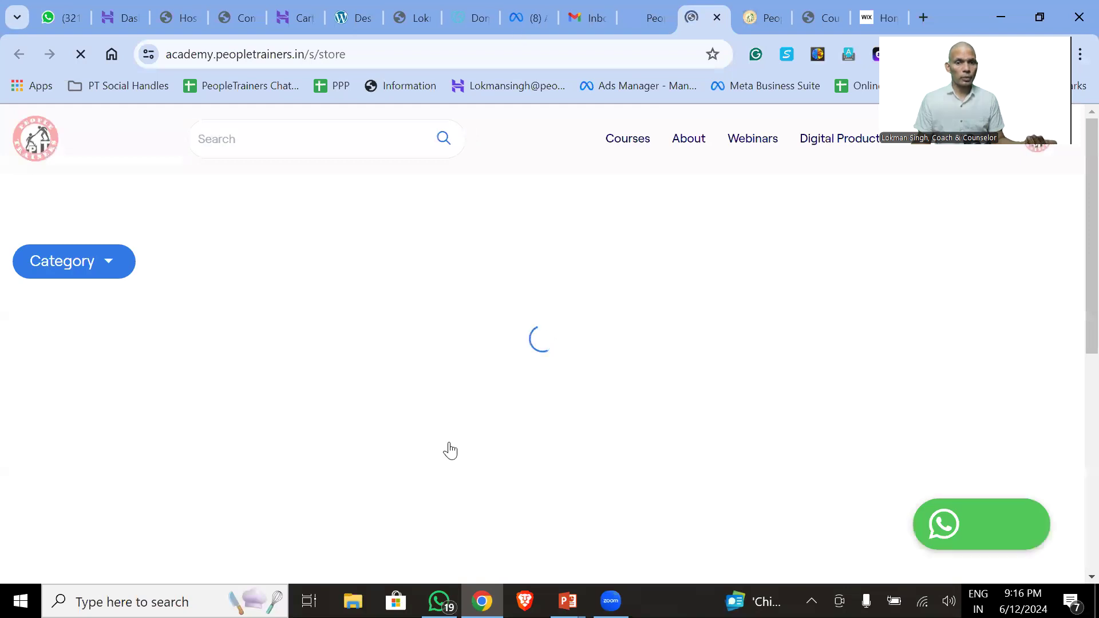
- Scroll through the academy store's priced course cards, then move to the Wix Studio dashboard
{"action": "scroll", "coordinate": [617, 469], "scroll_direction": "down", "scroll_amount": 5}
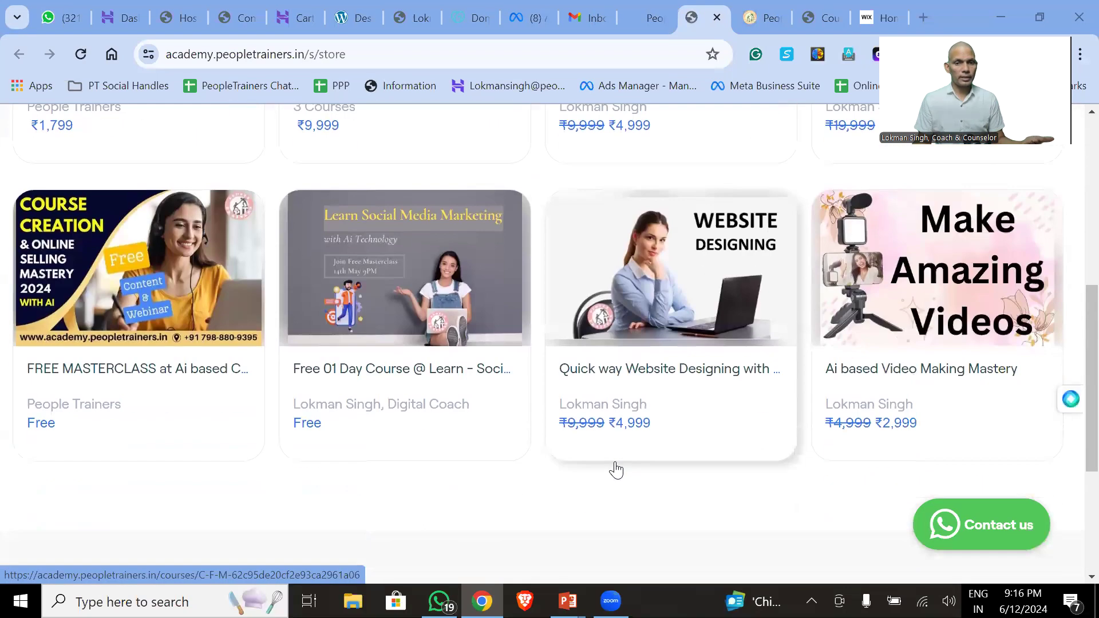
{"action": "scroll", "coordinate": [614, 466], "scroll_direction": "down", "scroll_amount": 5}
{"action": "scroll", "coordinate": [614, 466], "scroll_direction": "up", "scroll_amount": 12}
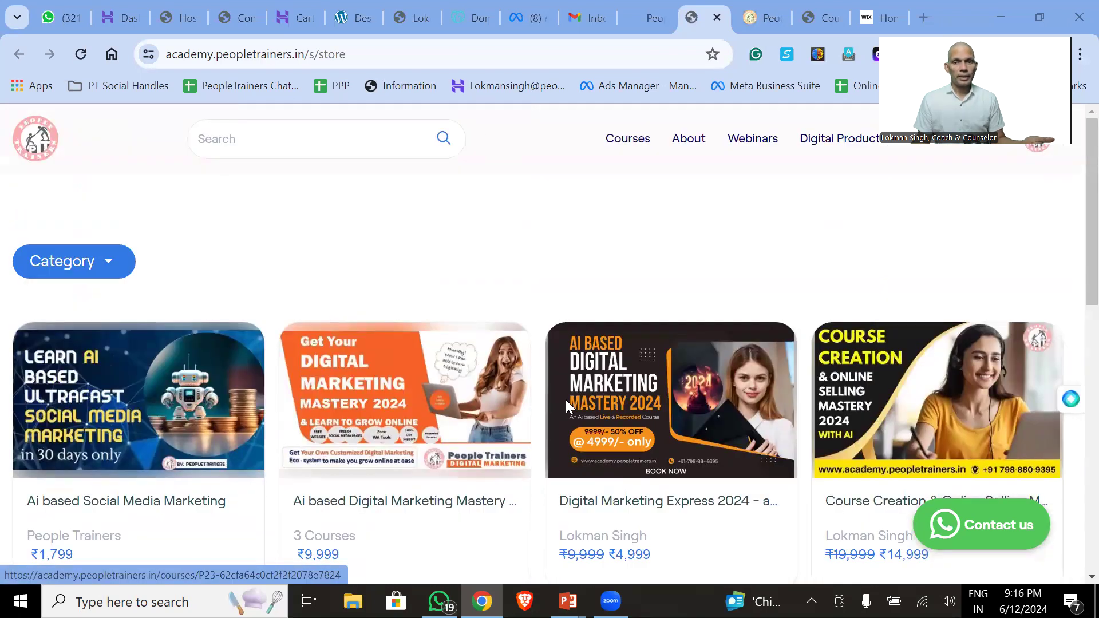
{"action": "left_click", "coordinate": [871, 18]}
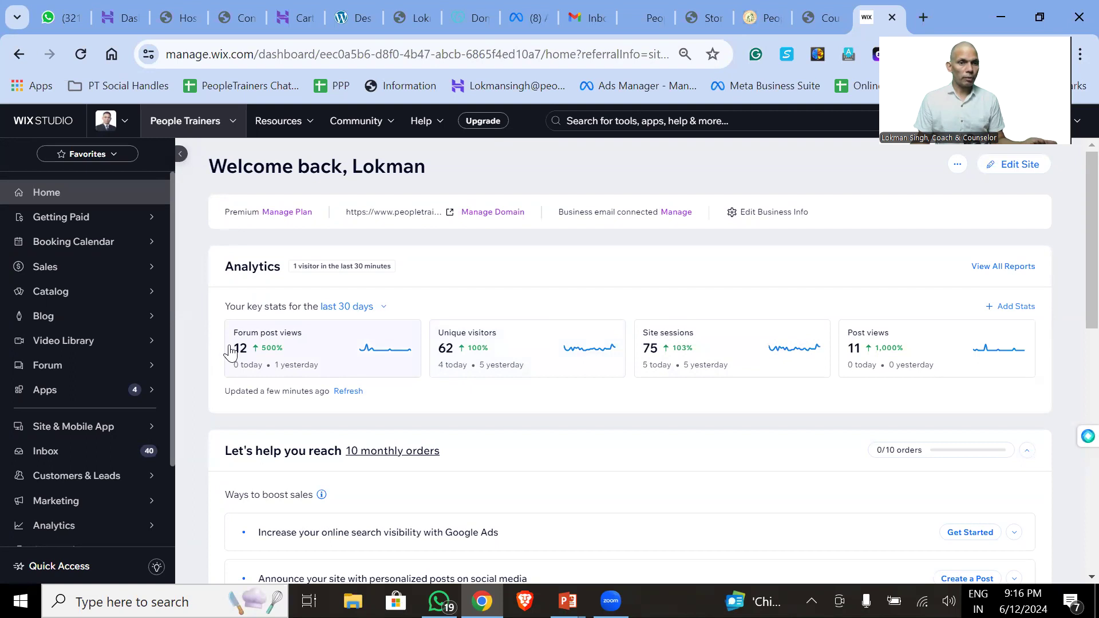
- Open Customers & Leads > Forms & Submissions to see the Lead Capturing Form's 79 submissions
{"action": "mouse_move", "coordinate": [85, 220]}
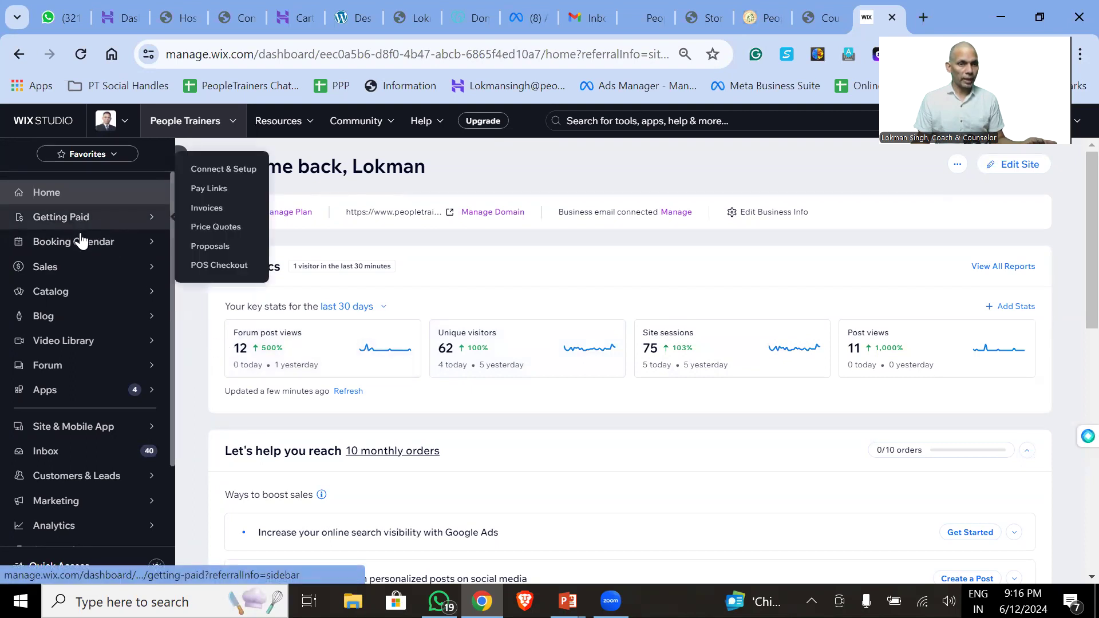
{"action": "mouse_move", "coordinate": [65, 268]}
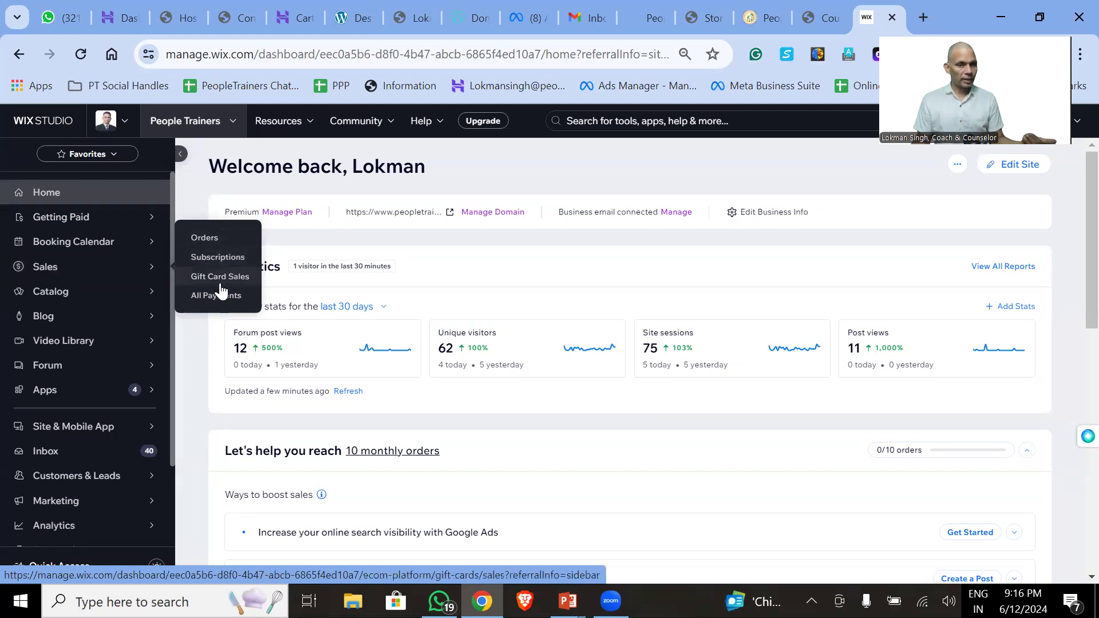
{"action": "mouse_move", "coordinate": [95, 315]}
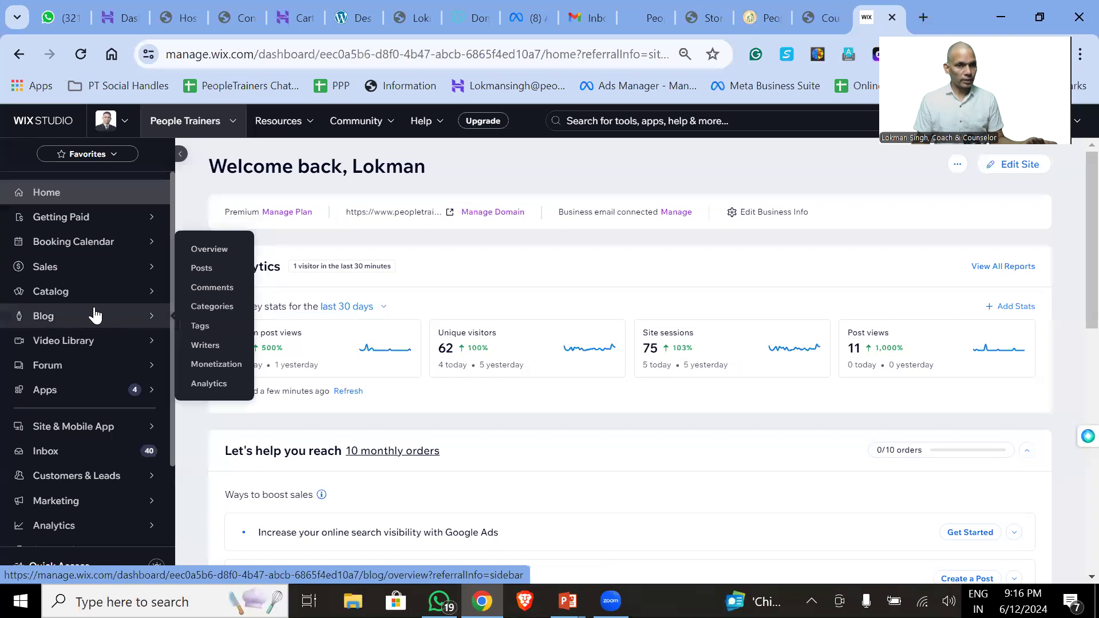
{"action": "mouse_move", "coordinate": [101, 291]}
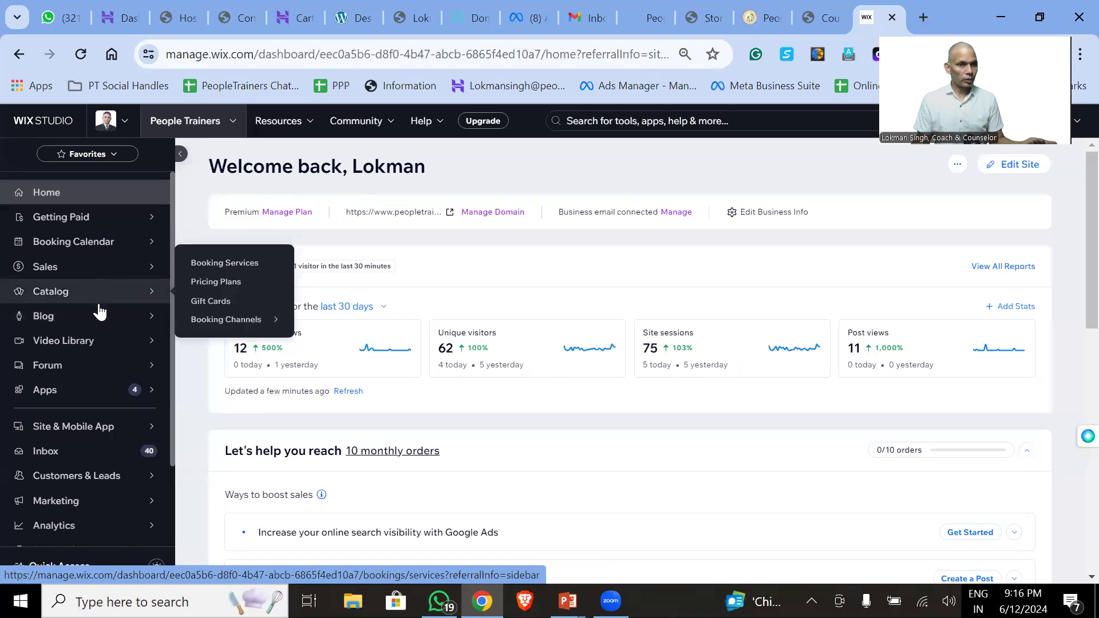
{"action": "mouse_move", "coordinate": [99, 343]}
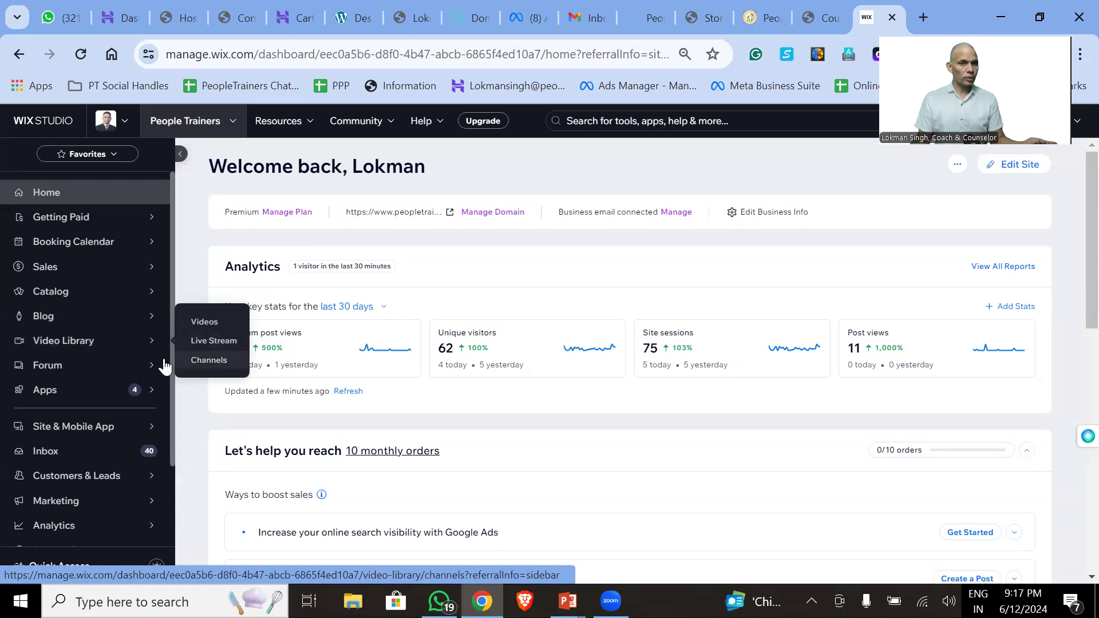
{"action": "mouse_move", "coordinate": [149, 371]}
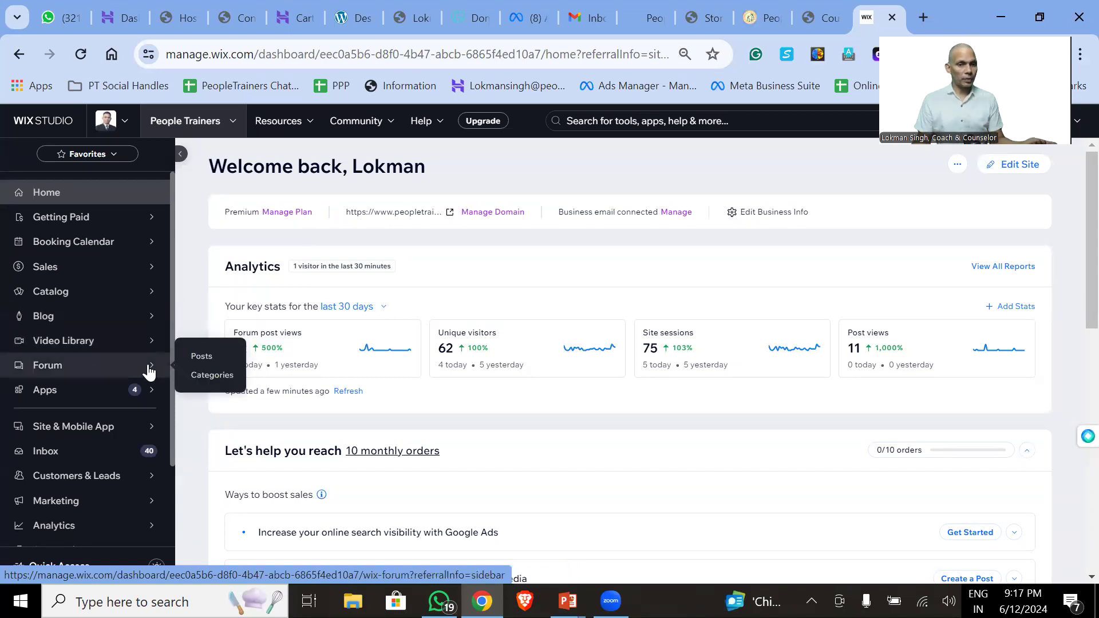
{"action": "mouse_move", "coordinate": [121, 433]}
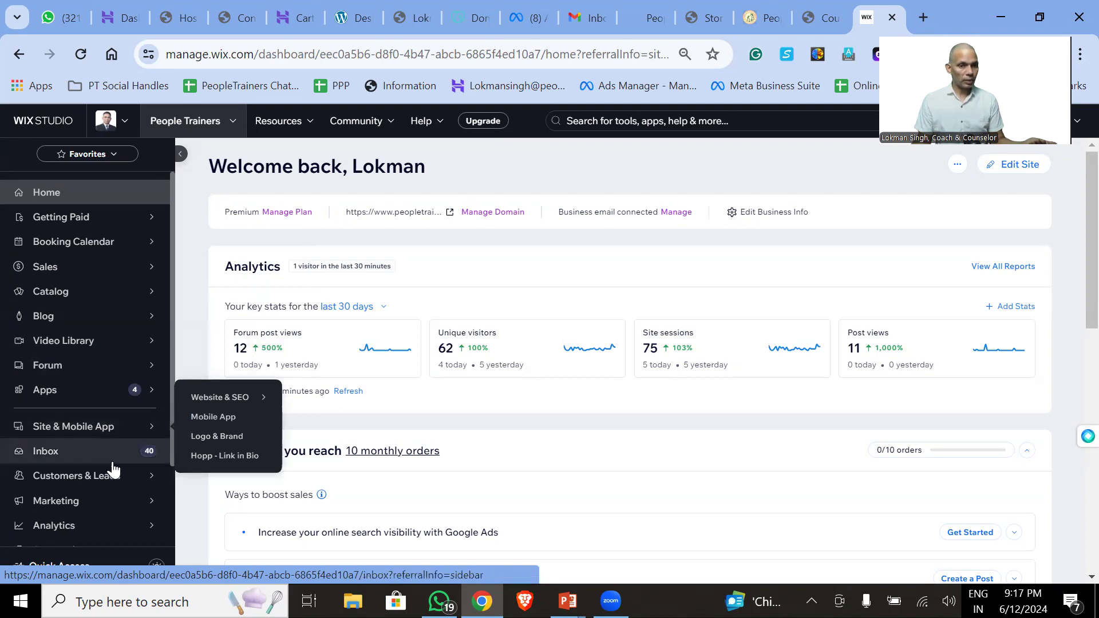
{"action": "mouse_move", "coordinate": [112, 481]}
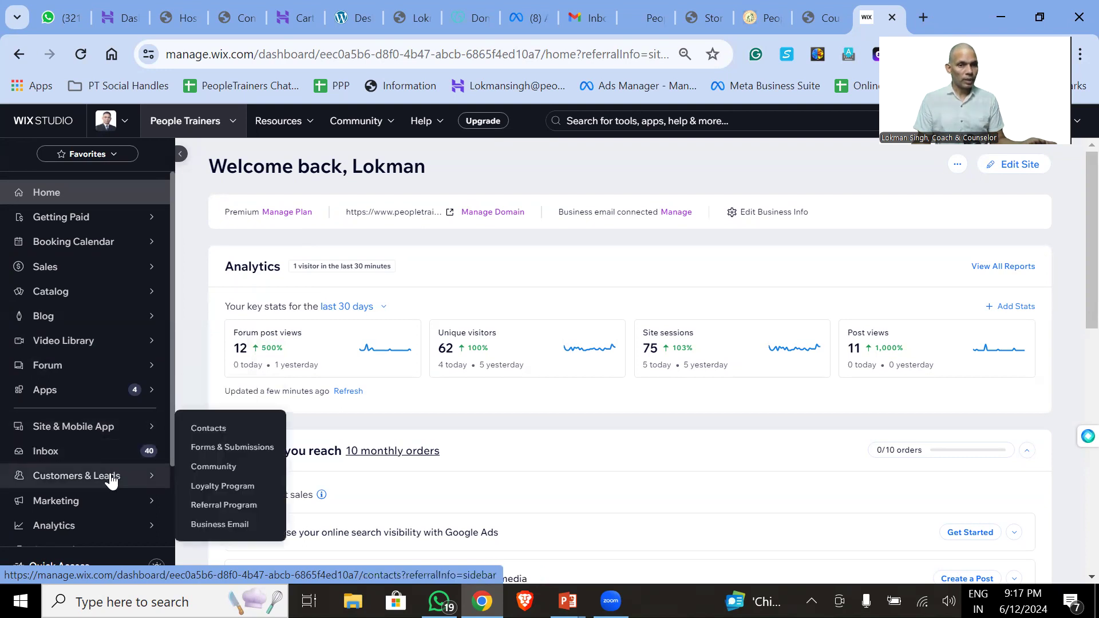
{"action": "left_click", "coordinate": [247, 448]}
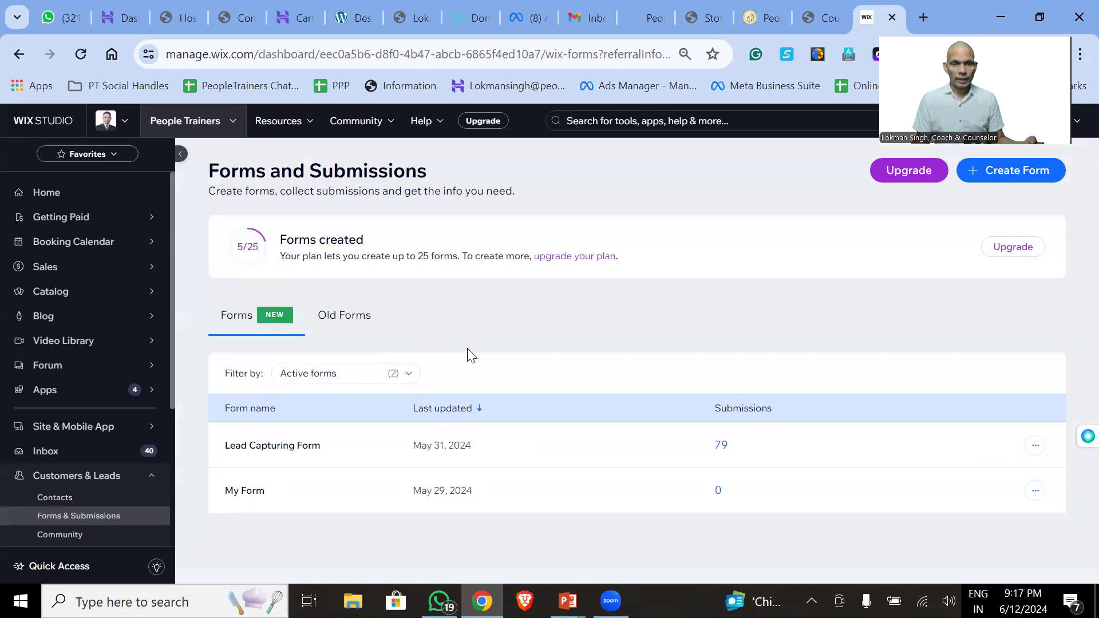
{"action": "left_click", "coordinate": [720, 446]}
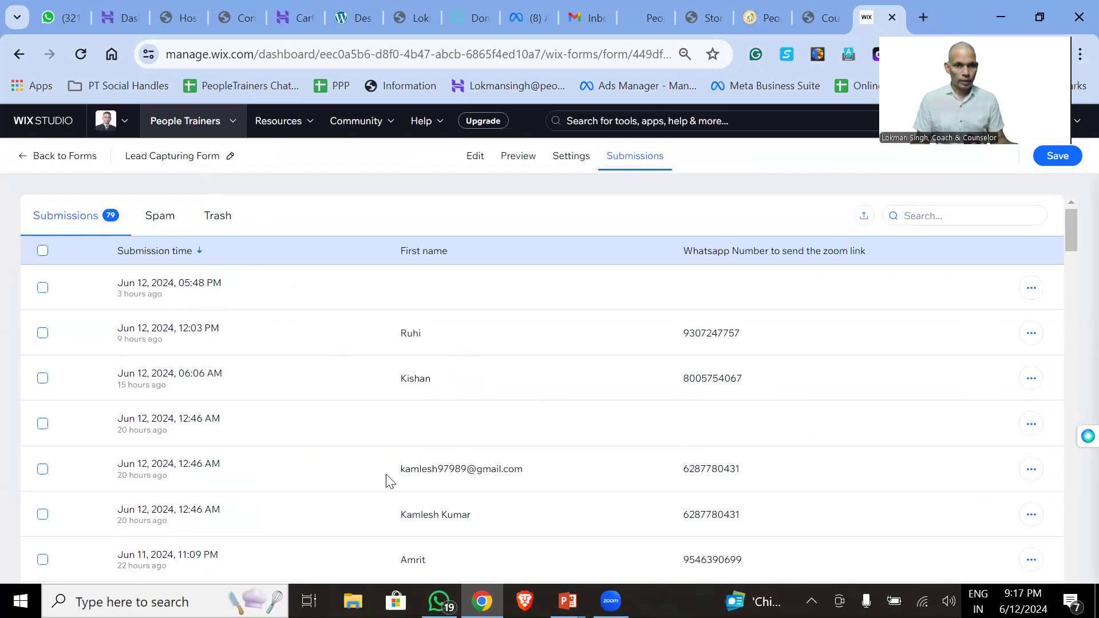
{"action": "scroll", "coordinate": [503, 492], "scroll_direction": "down", "scroll_amount": 2}
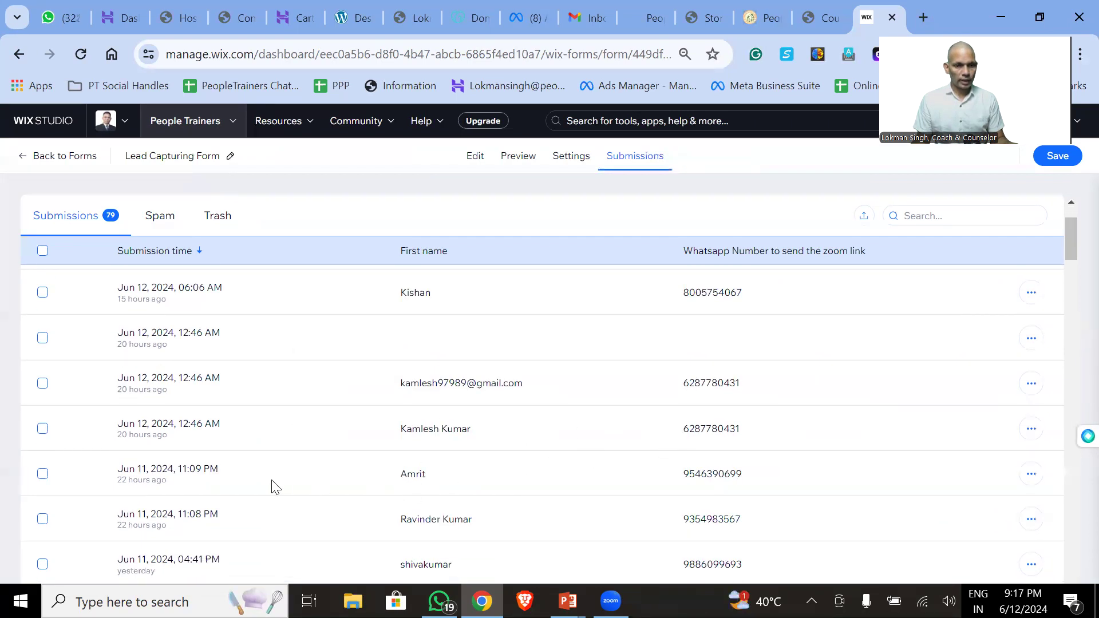
{"action": "scroll", "coordinate": [572, 475], "scroll_direction": "down", "scroll_amount": 5}
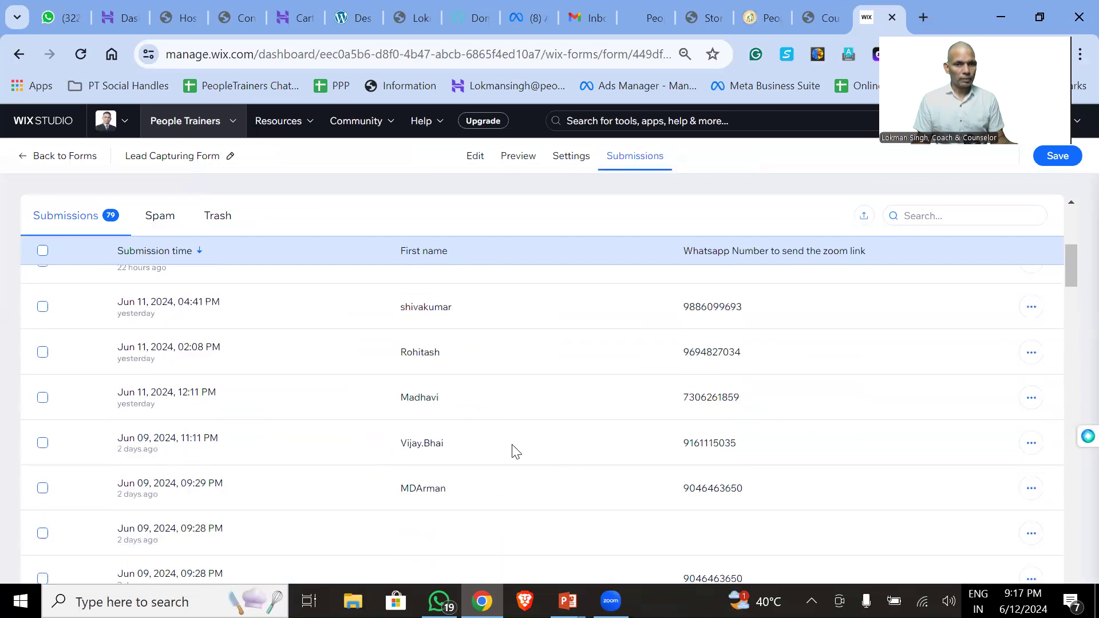
{"action": "scroll", "coordinate": [515, 452], "scroll_direction": "down", "scroll_amount": 10}
{"action": "scroll", "coordinate": [386, 460], "scroll_direction": "down", "scroll_amount": 8}
{"action": "scroll", "coordinate": [386, 460], "scroll_direction": "up", "scroll_amount": 7}
{"action": "scroll", "coordinate": [386, 460], "scroll_direction": "up", "scroll_amount": 15}
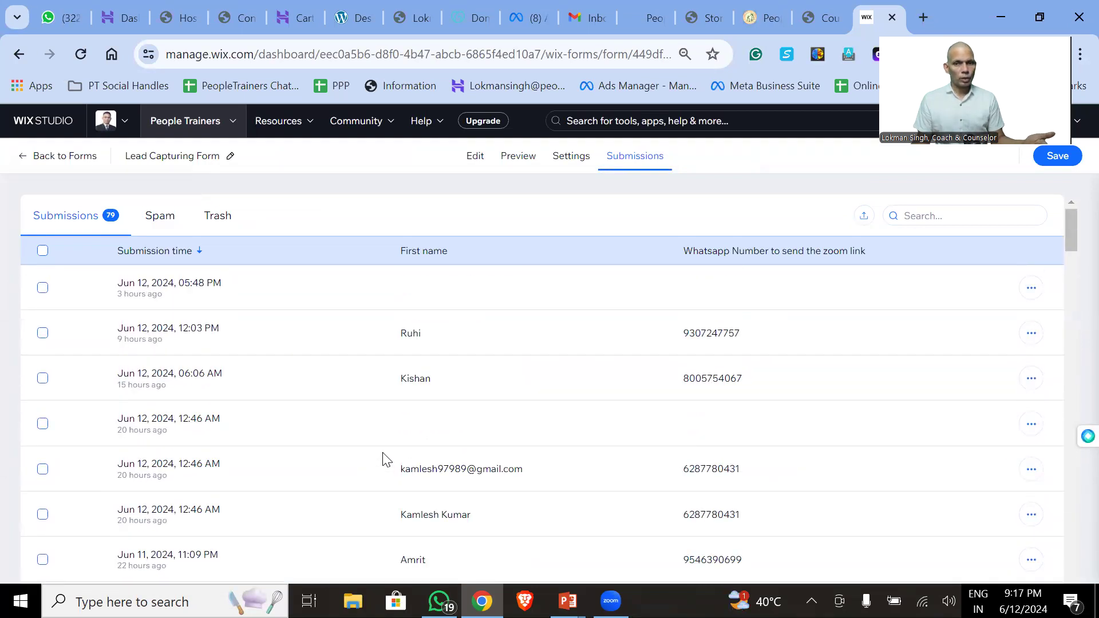
{"action": "left_click", "coordinate": [814, 18]}
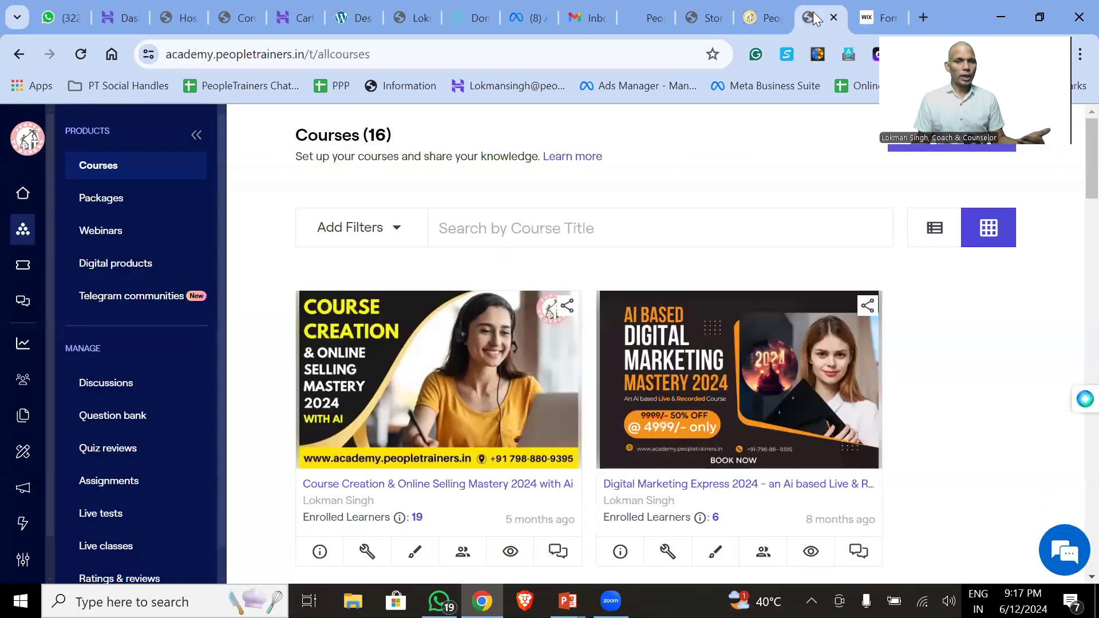
{"action": "left_click", "coordinate": [872, 19]}
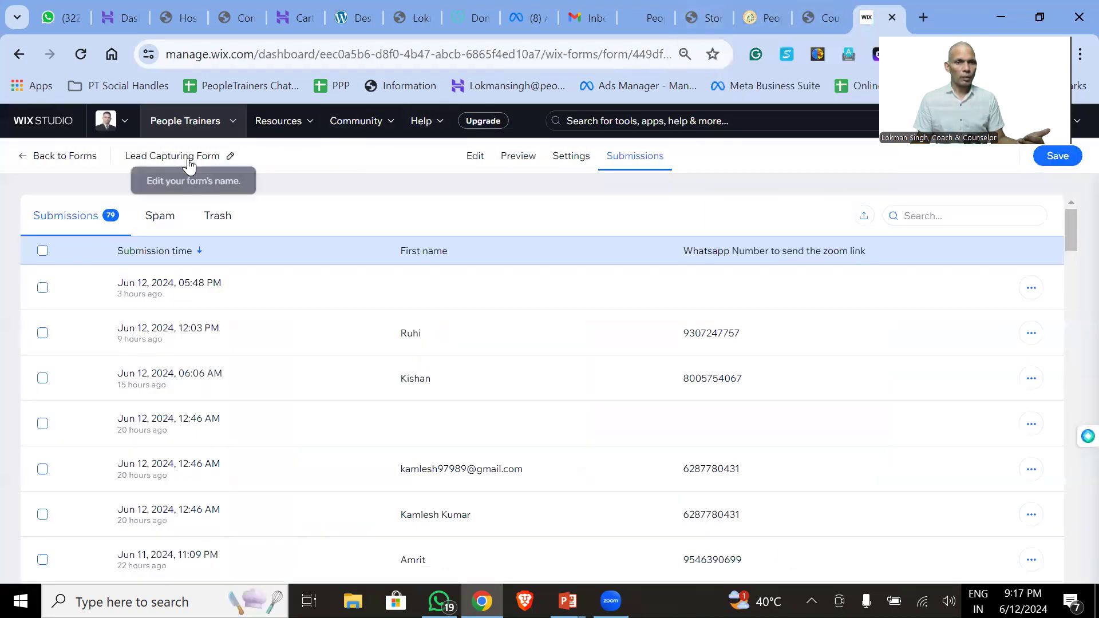
{"action": "left_click", "coordinate": [27, 162]}
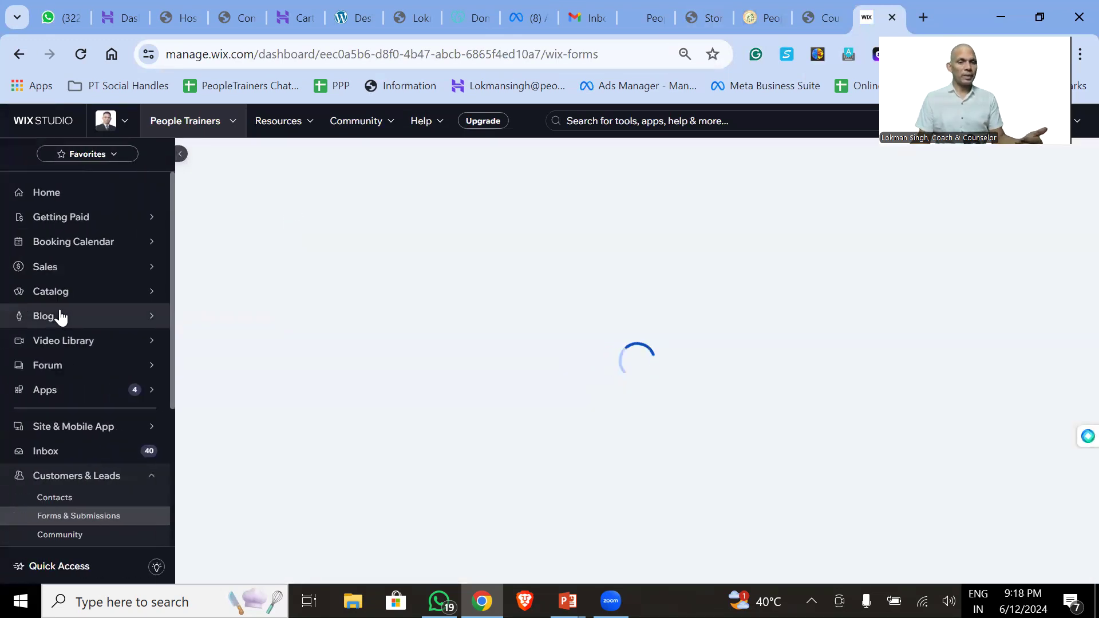
{"action": "scroll", "coordinate": [69, 366], "scroll_direction": "down", "scroll_amount": 3}
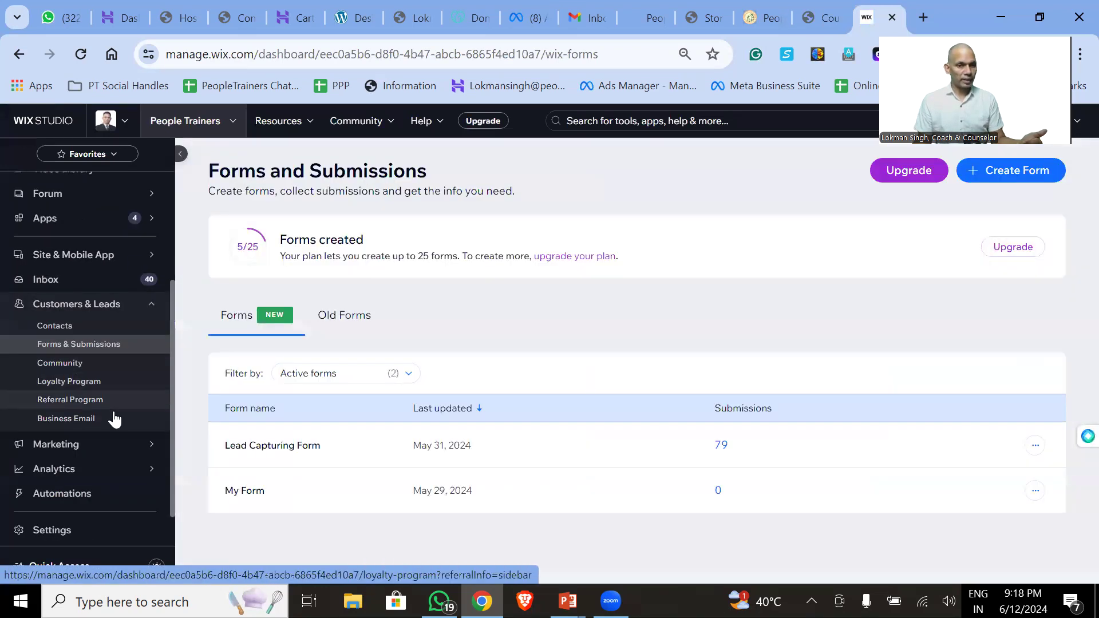
{"action": "mouse_move", "coordinate": [116, 449]}
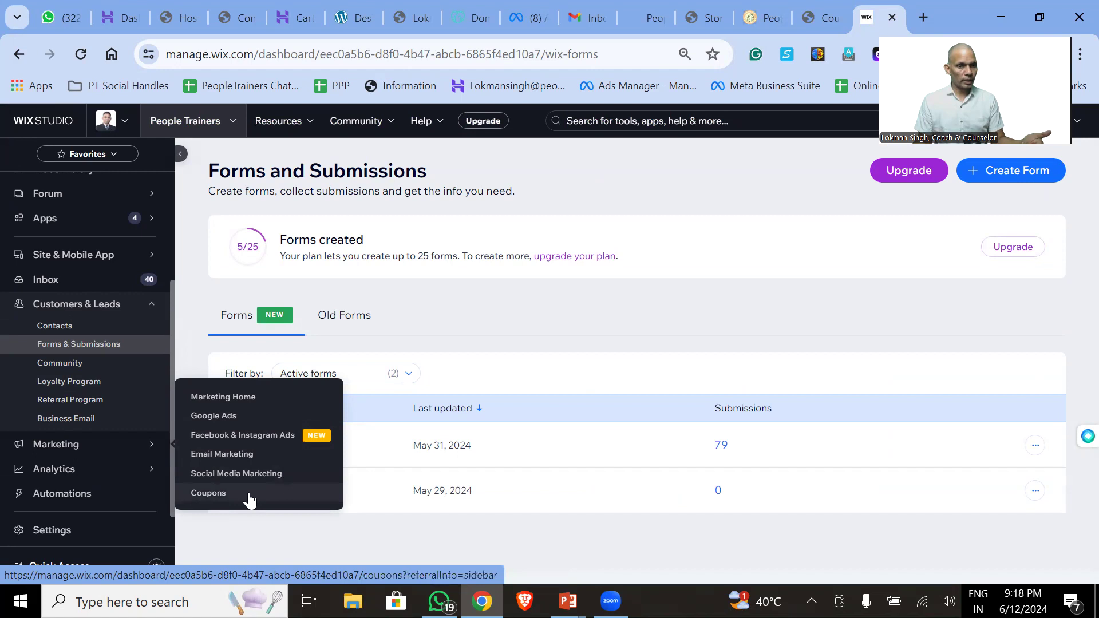
{"action": "mouse_move", "coordinate": [131, 474]}
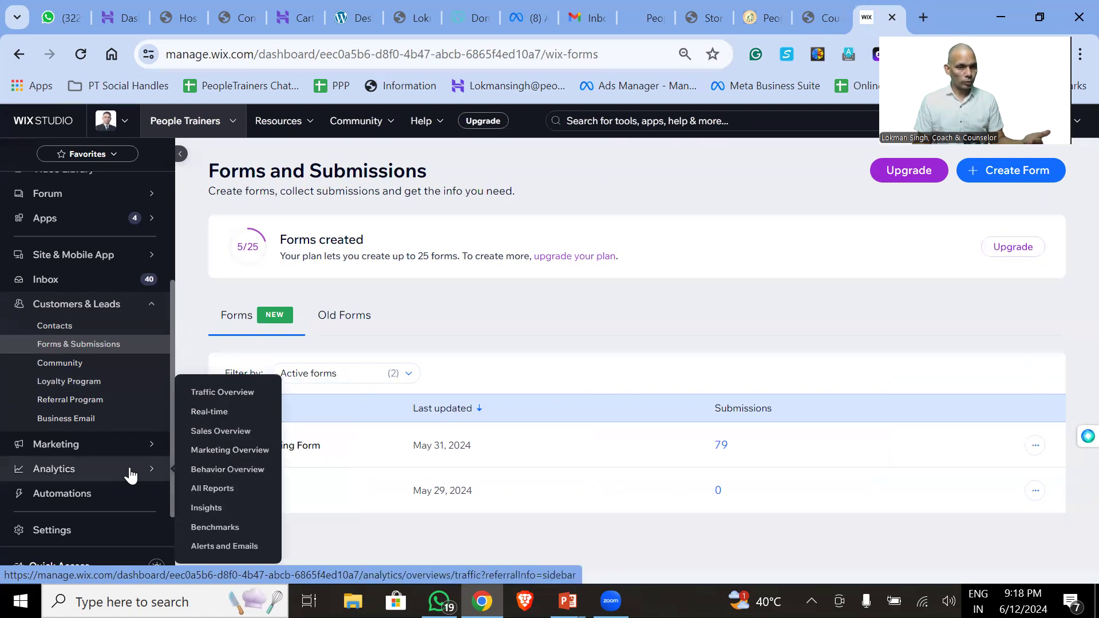
{"action": "scroll", "coordinate": [131, 475], "scroll_direction": "down", "scroll_amount": 1}
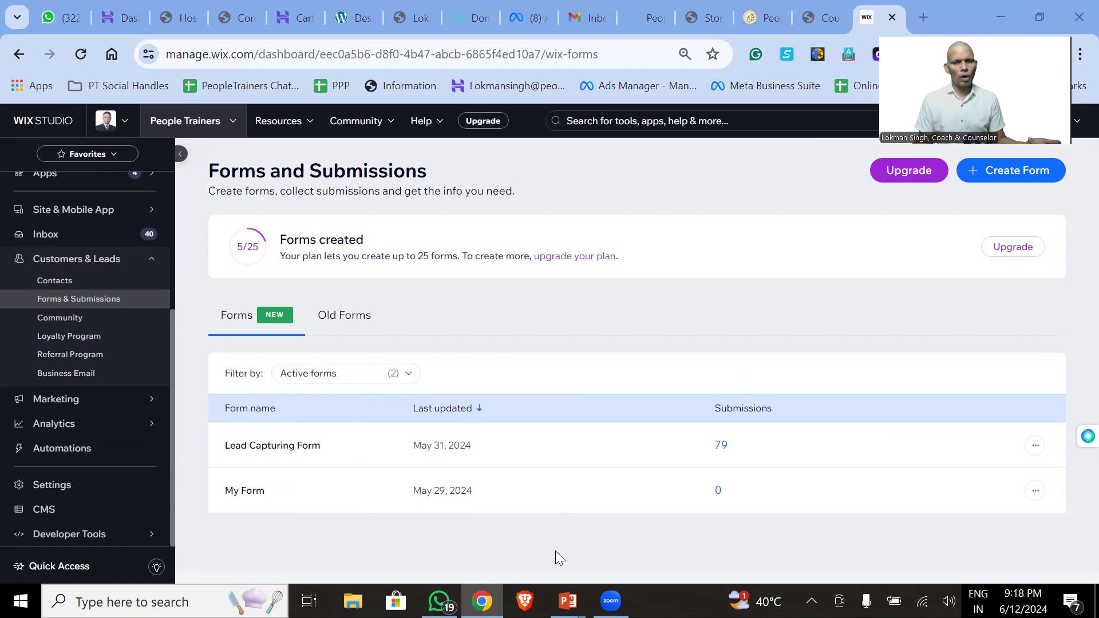
{"action": "mouse_move", "coordinate": [568, 602]}
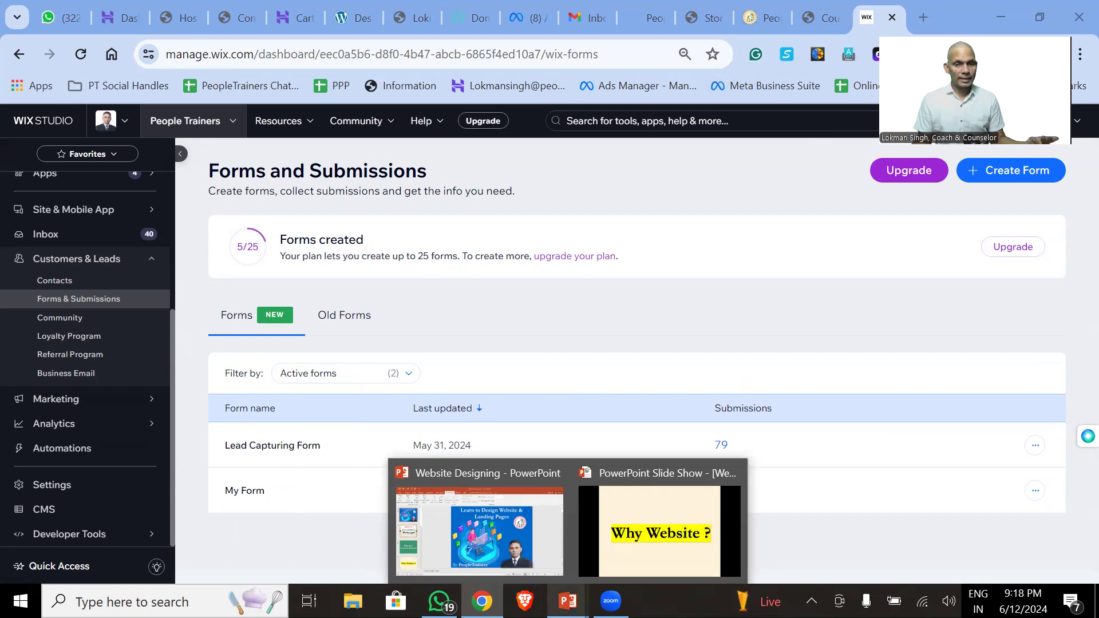
- Bring up the slide show, step to 'Key Steps of Website Building' and back to 'Why Website ?'
{"action": "left_click", "coordinate": [664, 532]}
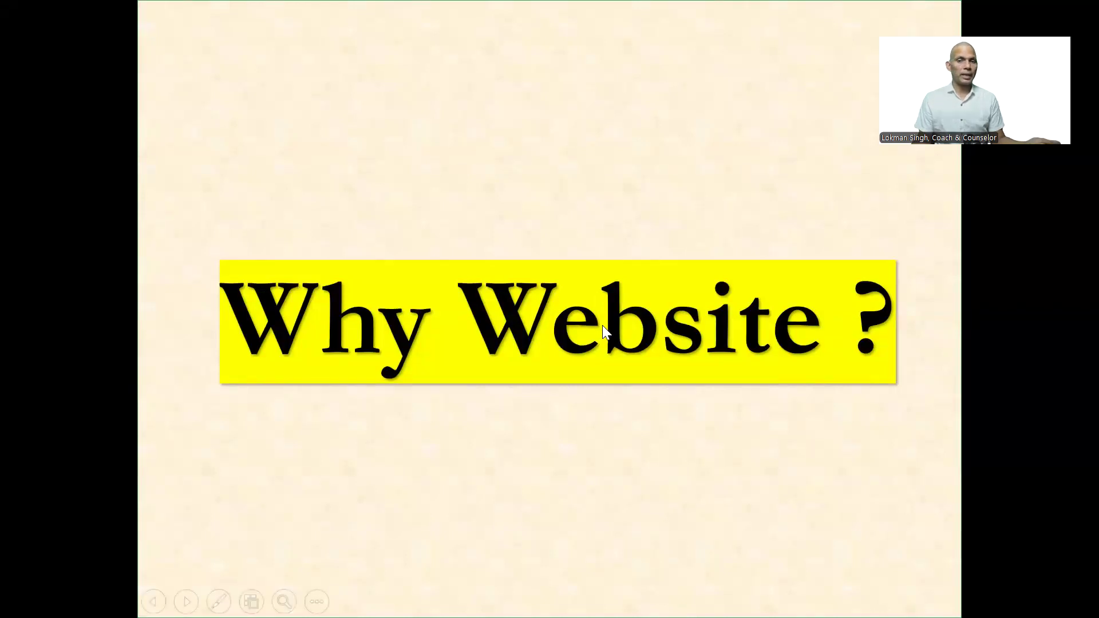
{"action": "key", "text": "Right"}
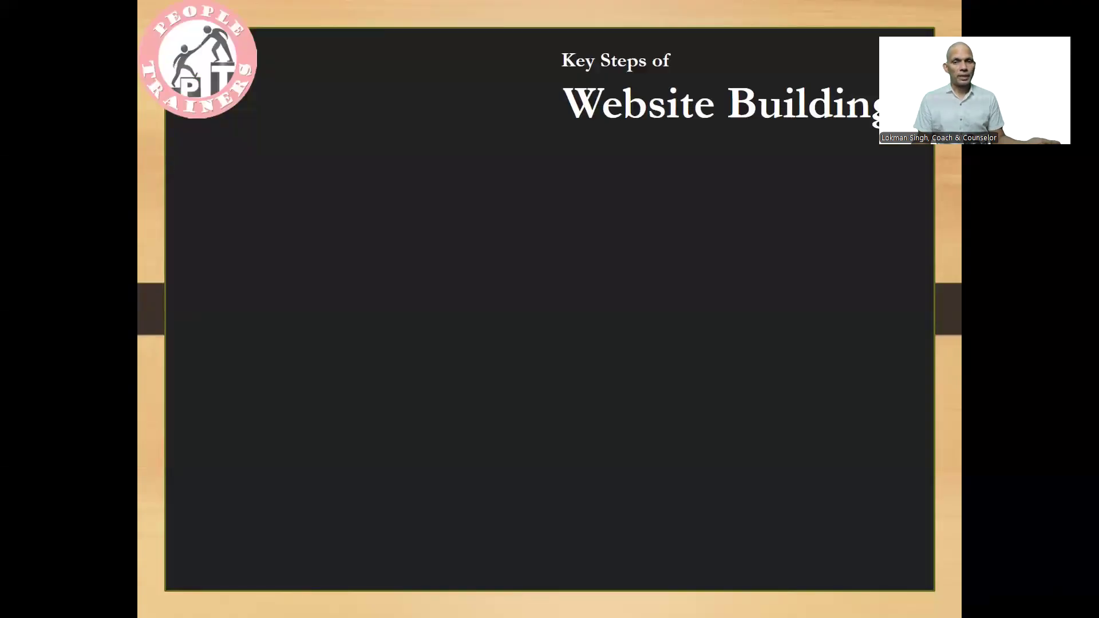
{"action": "key", "text": "Left"}
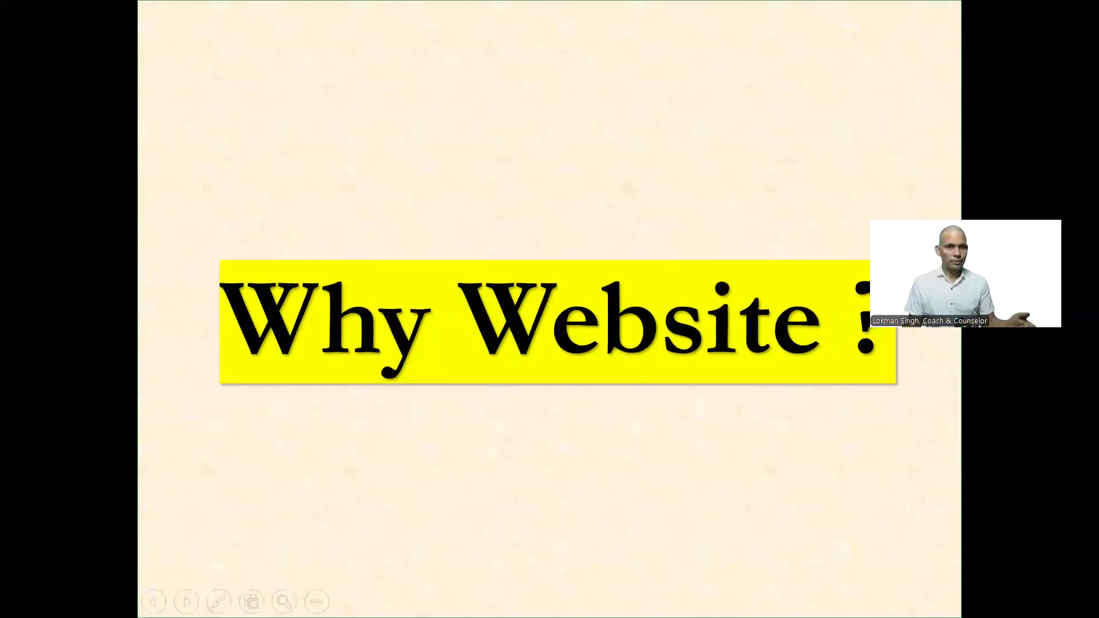
- Leave the slide show and flip through the academy store, peopletrainers.in and lokmansingh.com sites
{"action": "key", "text": "alt+Tab"}
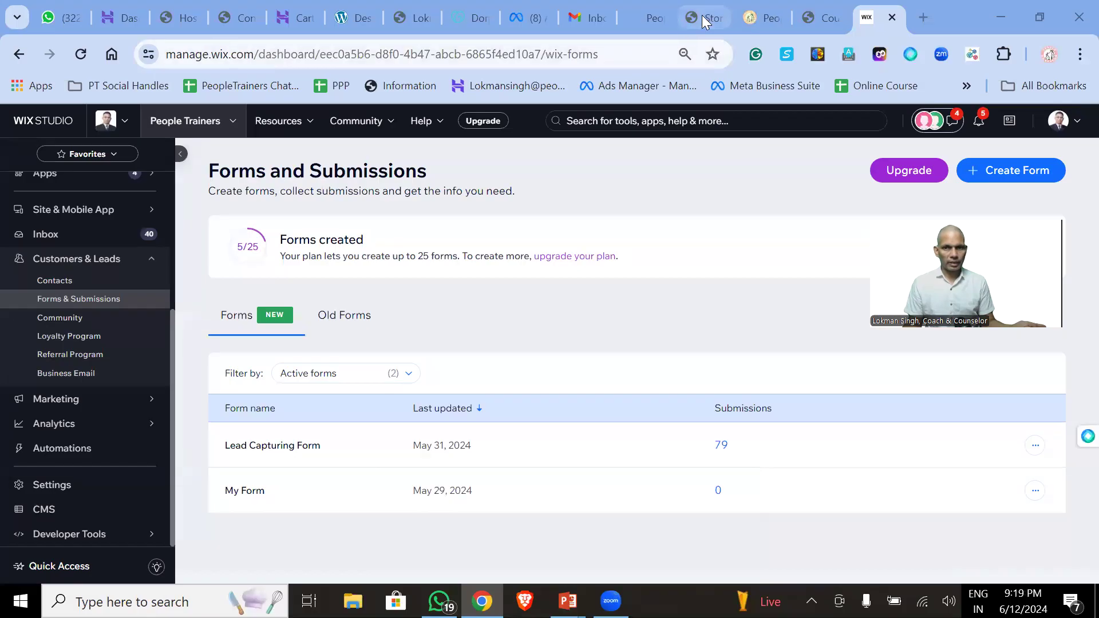
{"action": "left_click", "coordinate": [702, 15]}
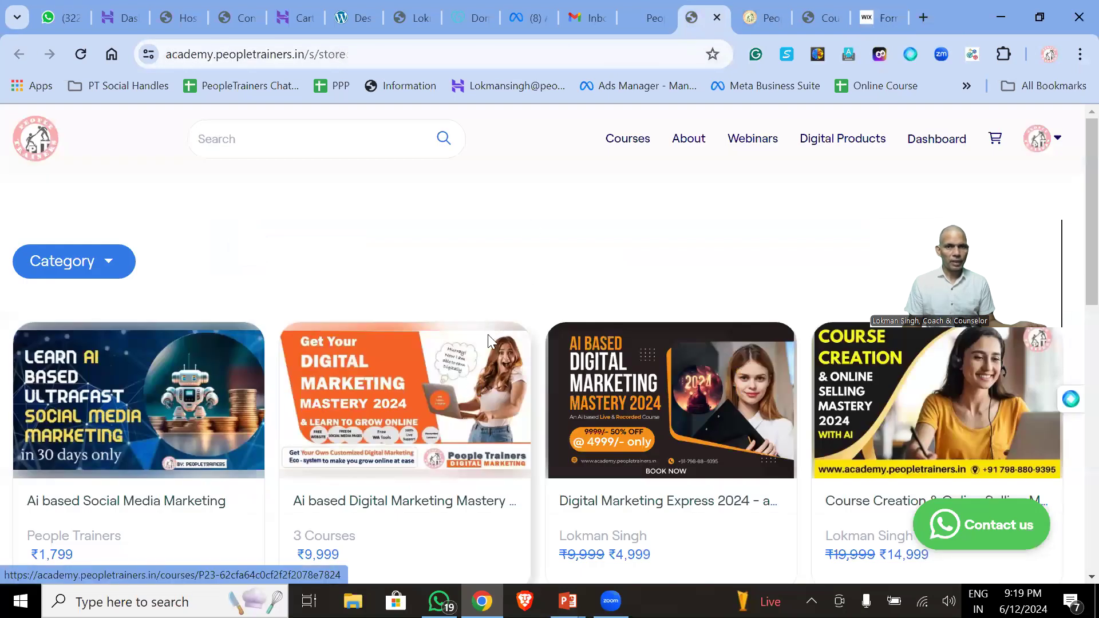
{"action": "left_click", "coordinate": [641, 8]}
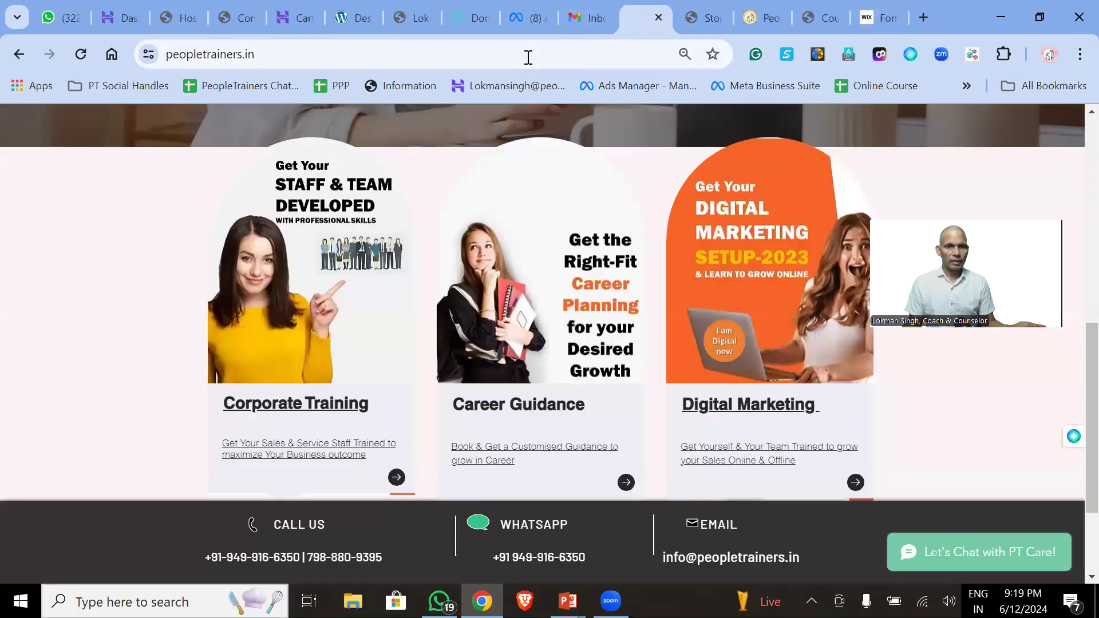
{"action": "left_click", "coordinate": [416, 18]}
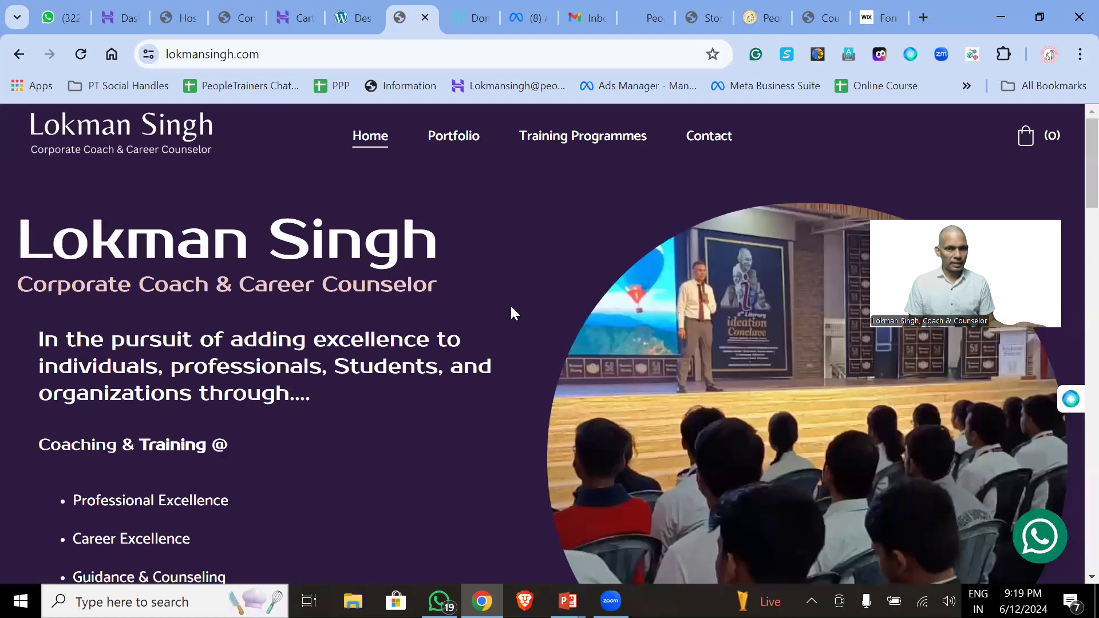
{"action": "scroll", "coordinate": [510, 304], "scroll_direction": "down", "scroll_amount": 20}
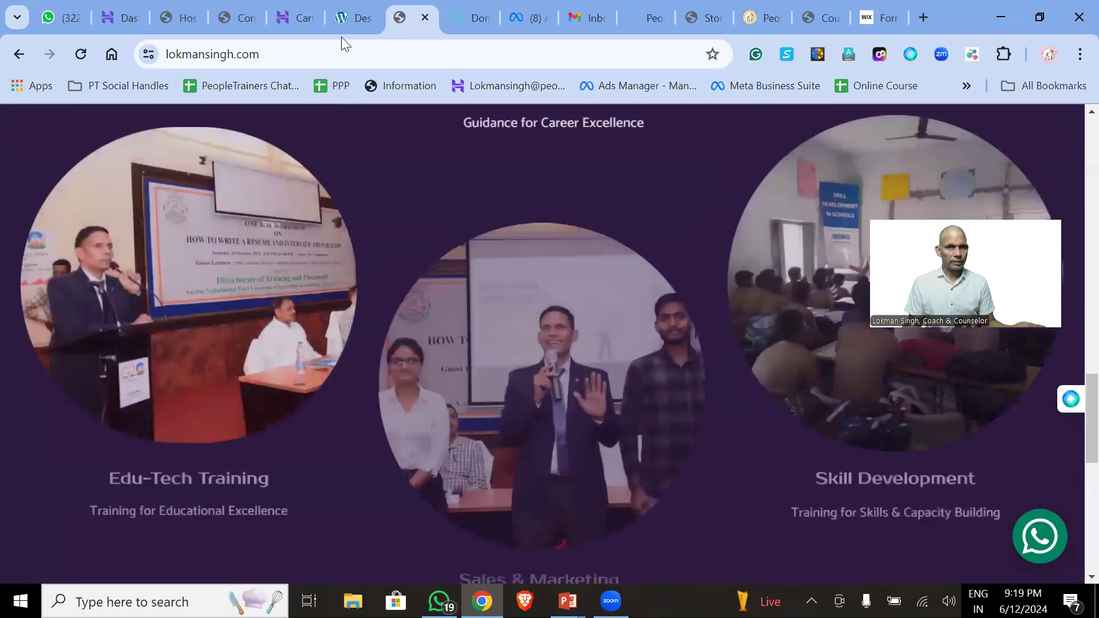
- Browse the peopletrainers.cloud WordPress site, then open the hostingersite Contact page
{"action": "left_click", "coordinate": [350, 18]}
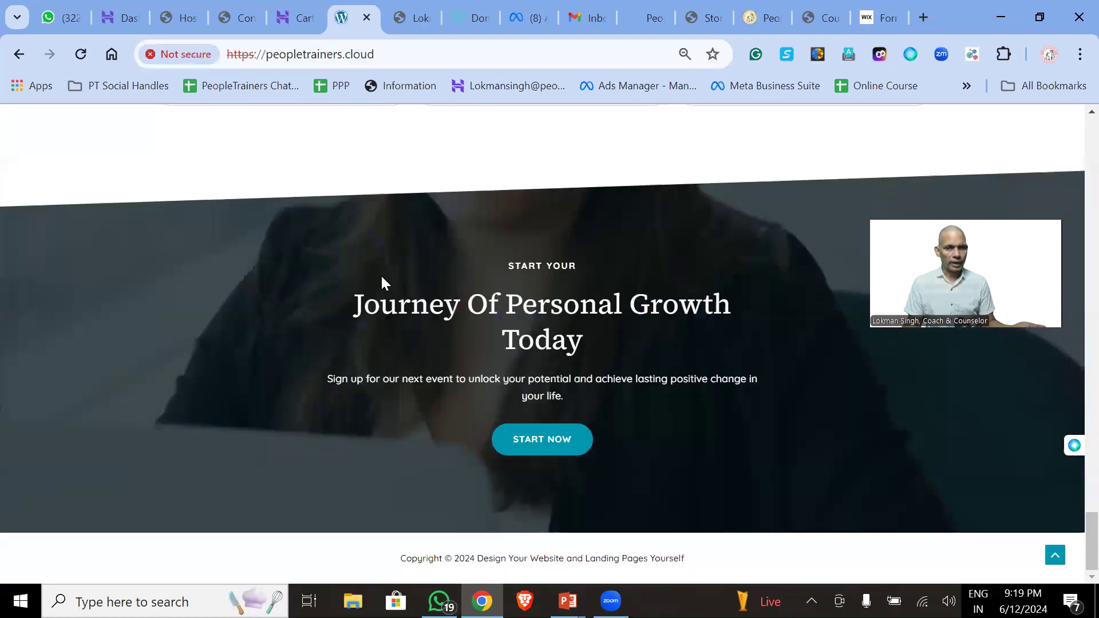
{"action": "scroll", "coordinate": [382, 277], "scroll_direction": "up", "scroll_amount": 20}
{"action": "scroll", "coordinate": [381, 276], "scroll_direction": "down", "scroll_amount": 15}
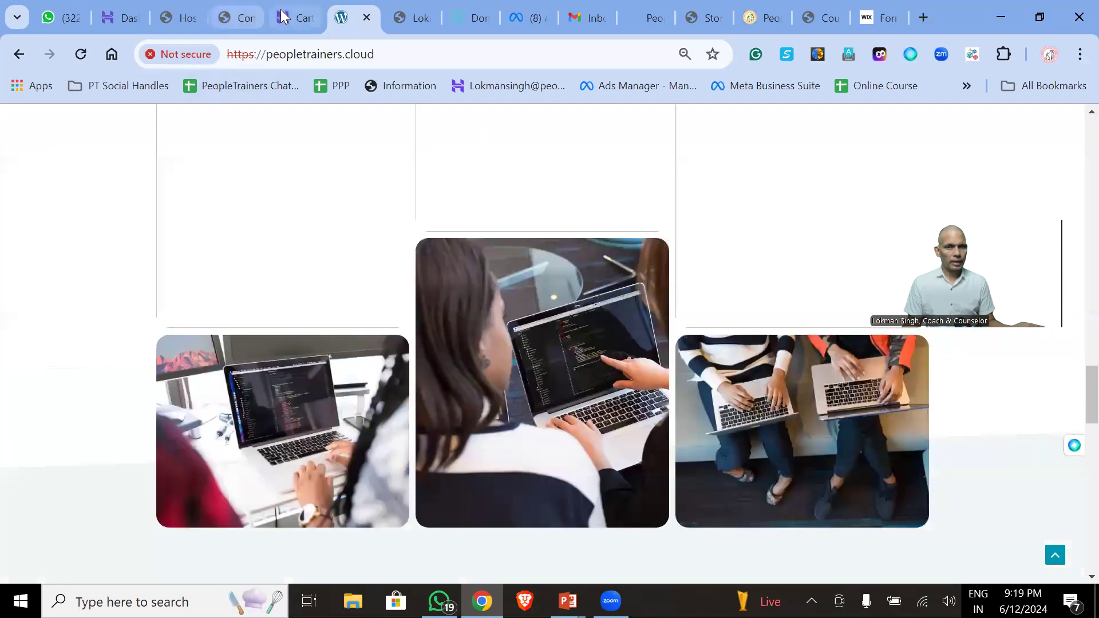
{"action": "left_click", "coordinate": [239, 17]}
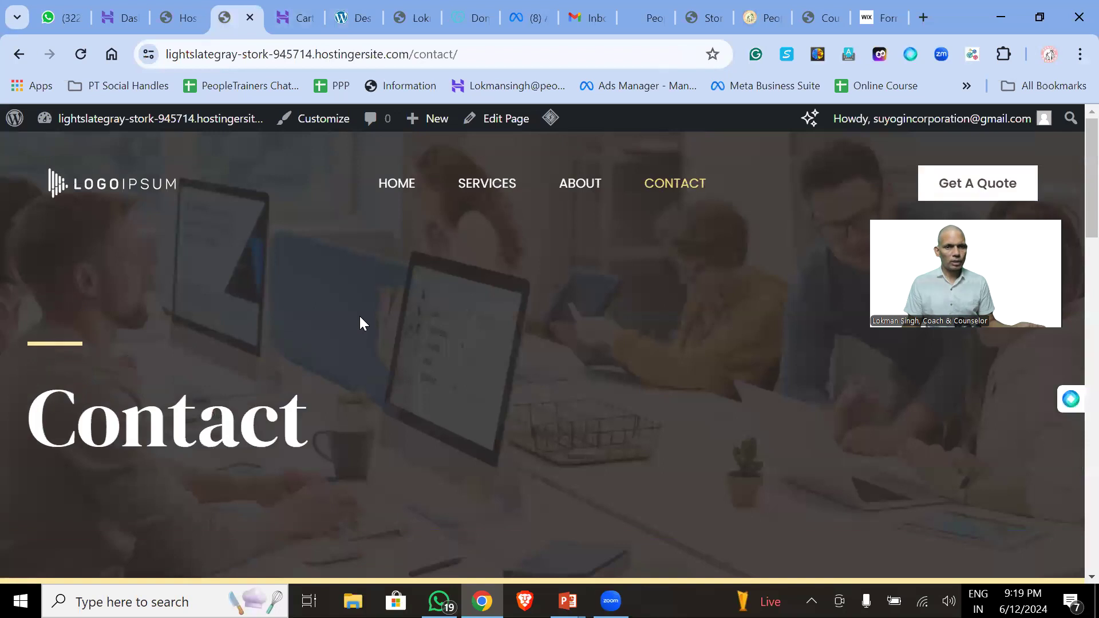
- Scroll through the WordPress demo site's Contact page, then move to the WhatsApp Web chat list
{"action": "scroll", "coordinate": [366, 332], "scroll_direction": "down", "scroll_amount": 20}
{"action": "scroll", "coordinate": [375, 366], "scroll_direction": "up", "scroll_amount": 6}
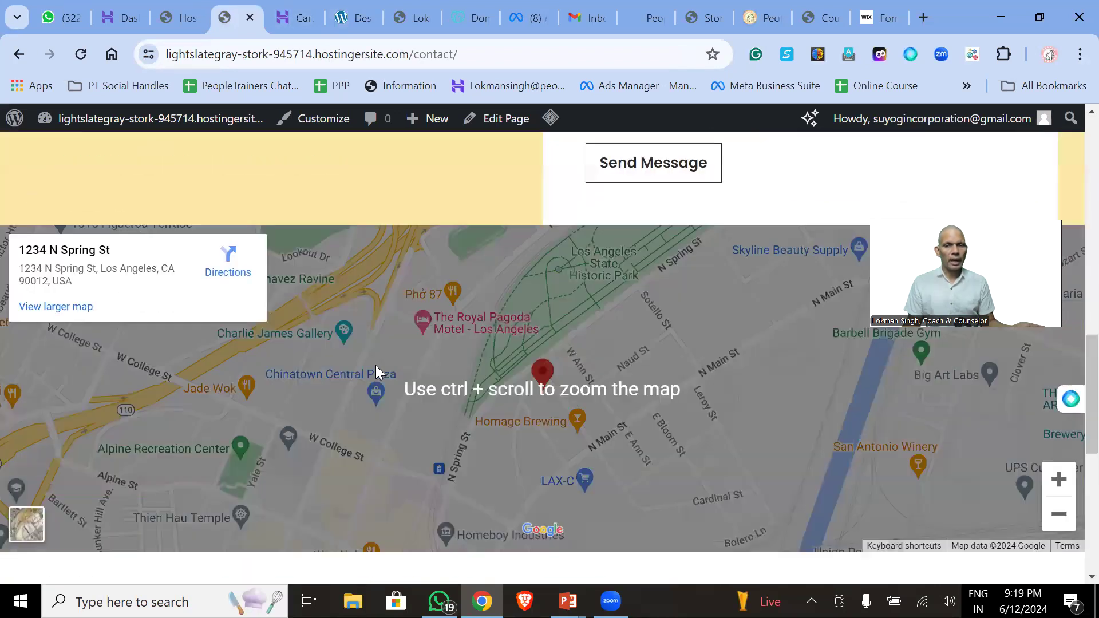
{"action": "scroll", "coordinate": [376, 365], "scroll_direction": "up", "scroll_amount": 10}
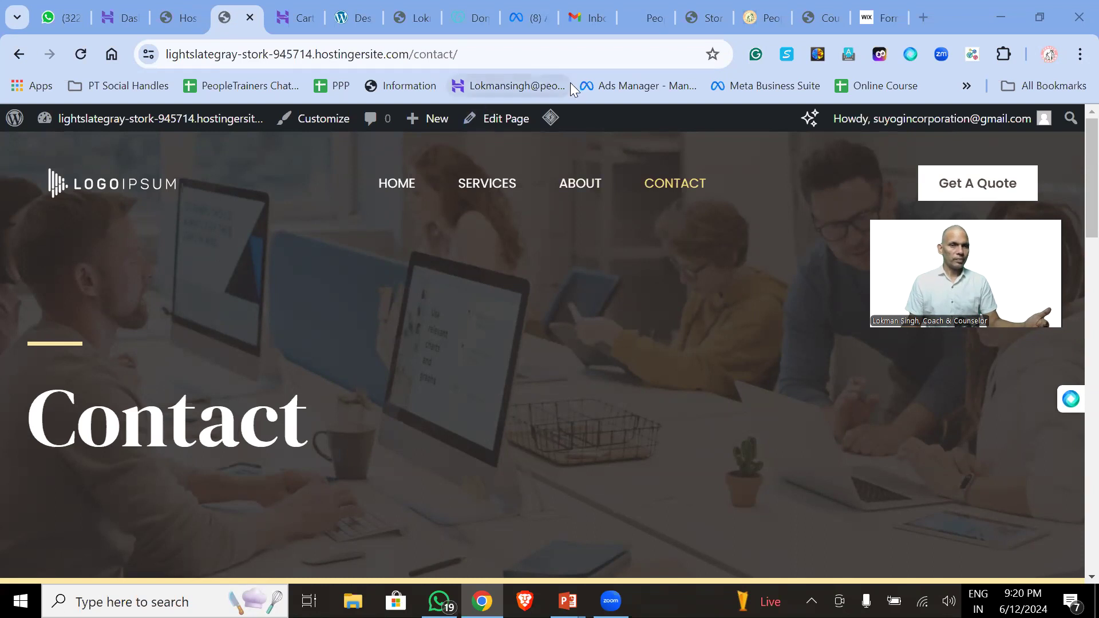
{"action": "left_click", "coordinate": [56, 16]}
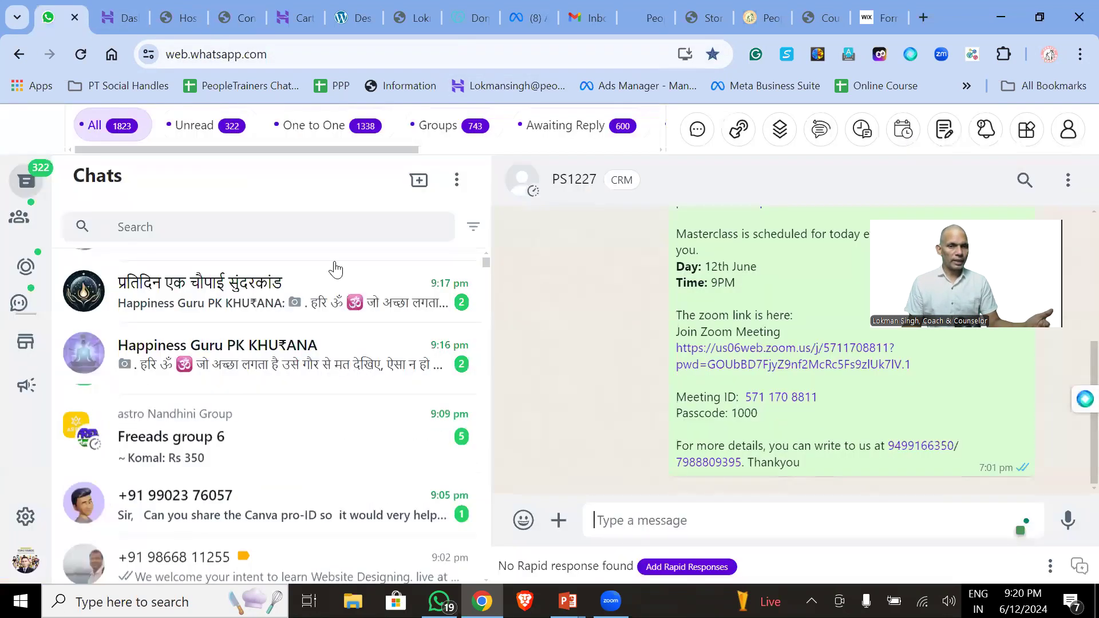
- Open two leads' chats in WhatsApp Web, then move on to the Gmail inbox
{"action": "scroll", "coordinate": [311, 401], "scroll_direction": "down", "scroll_amount": 5}
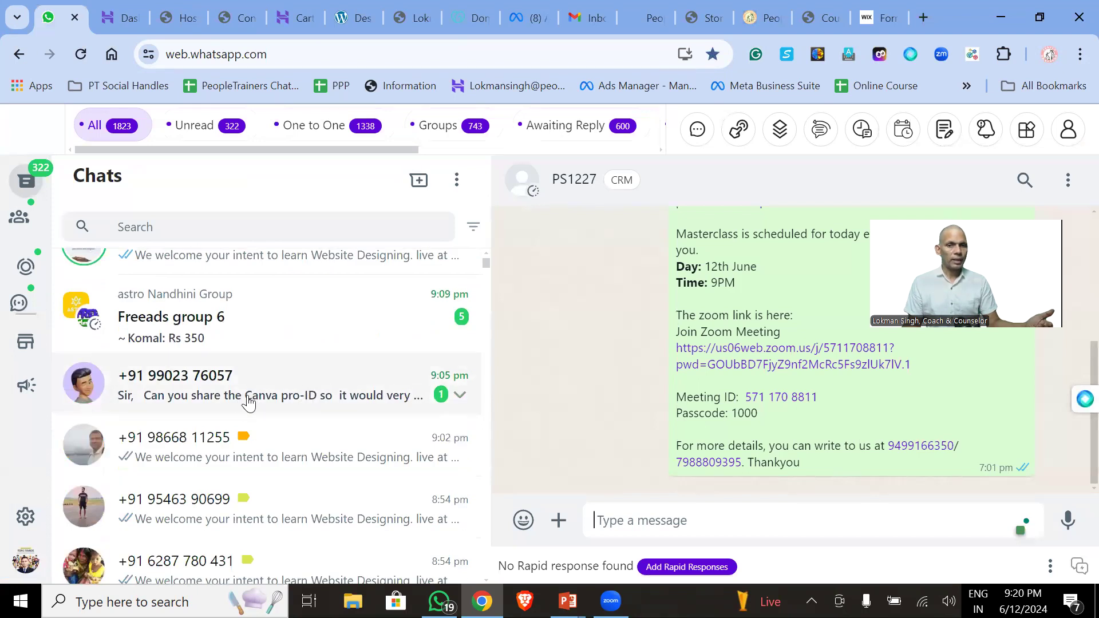
{"action": "left_click", "coordinate": [235, 499]}
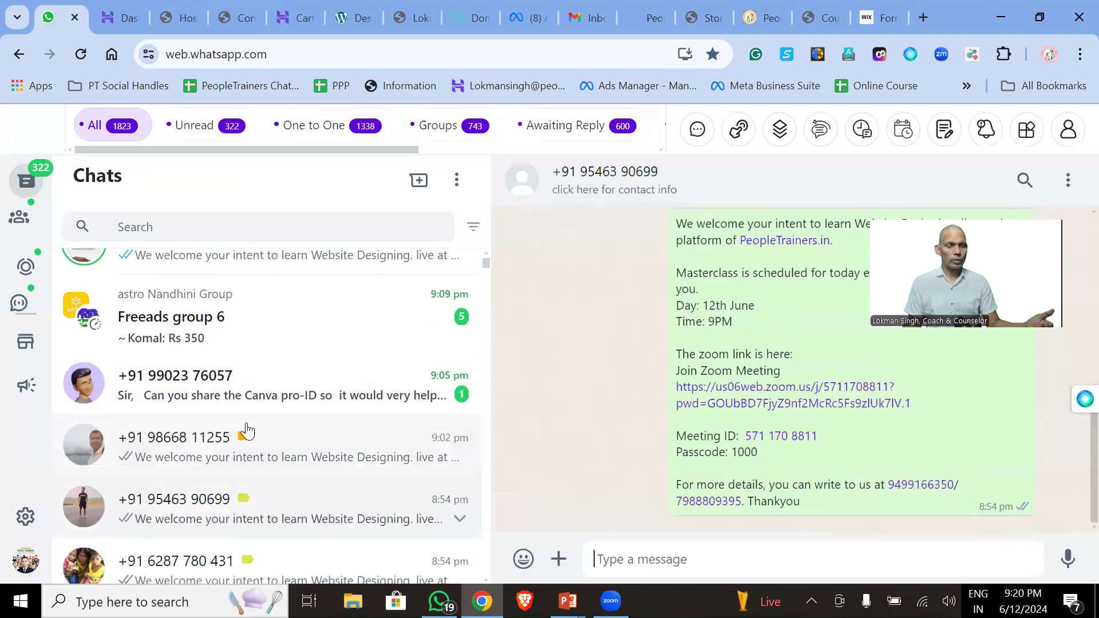
{"action": "scroll", "coordinate": [245, 427], "scroll_direction": "down", "scroll_amount": 5}
{"action": "left_click", "coordinate": [246, 405]}
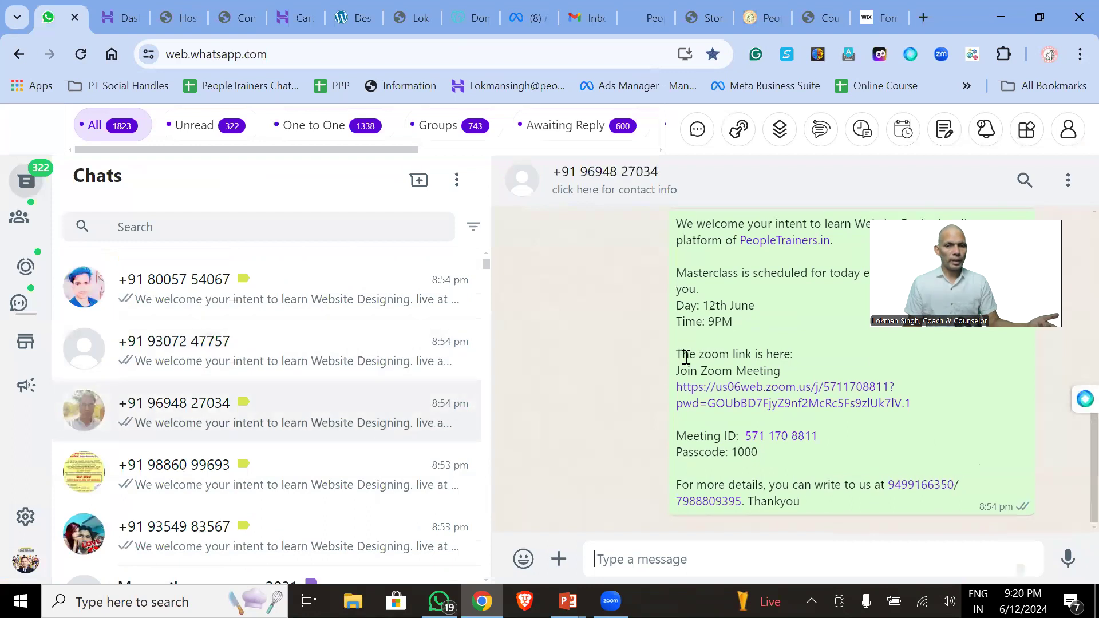
{"action": "scroll", "coordinate": [235, 427], "scroll_direction": "down", "scroll_amount": 4}
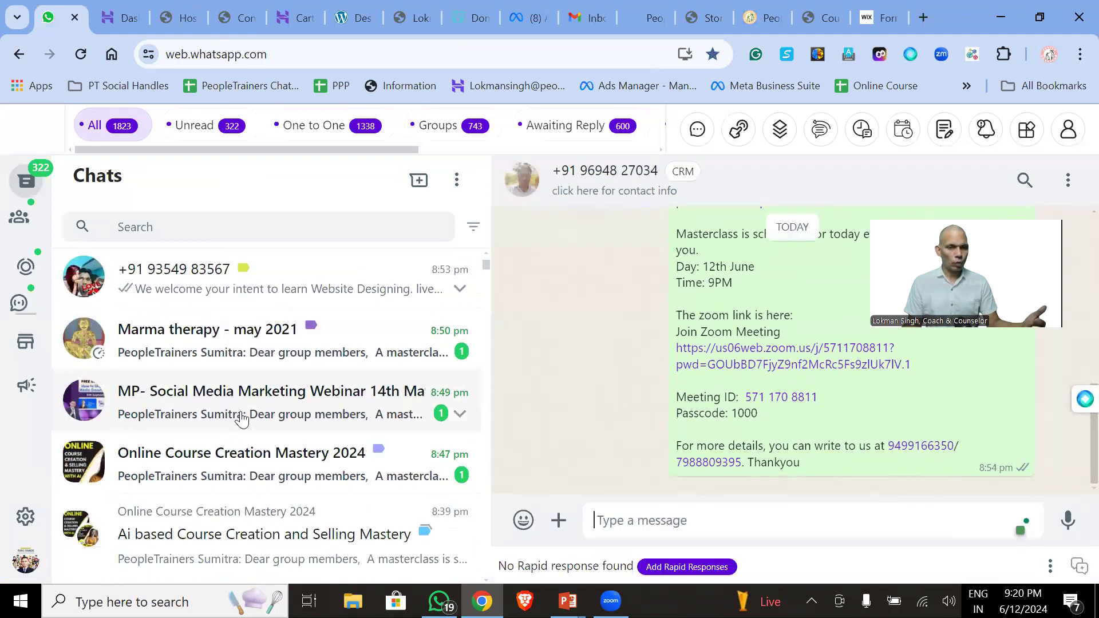
{"action": "scroll", "coordinate": [332, 399], "scroll_direction": "up", "scroll_amount": 10}
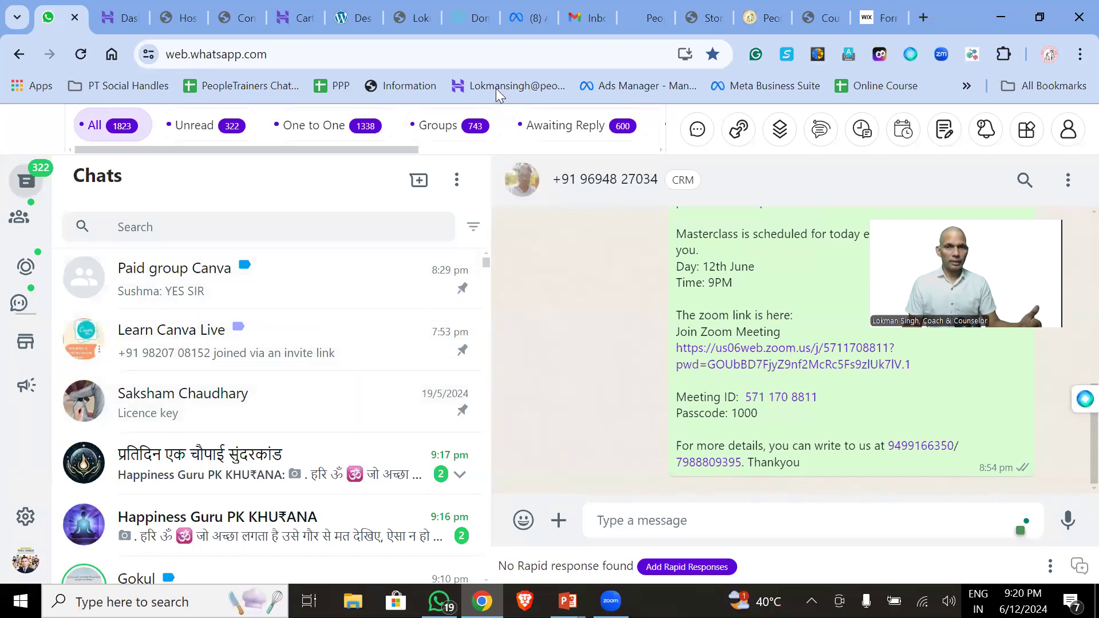
{"action": "left_click", "coordinate": [585, 18]}
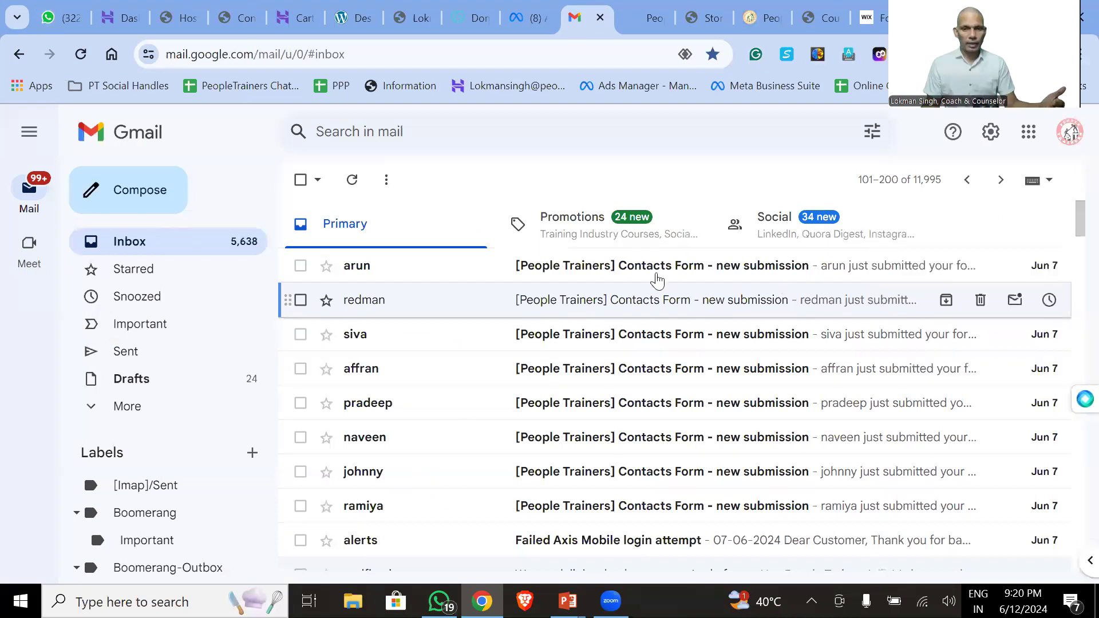
- Read two Contacts Form submission emails, returning to the inbox after each
{"action": "left_click", "coordinate": [658, 269]}
{"action": "scroll", "coordinate": [615, 395], "scroll_direction": "down", "scroll_amount": 3}
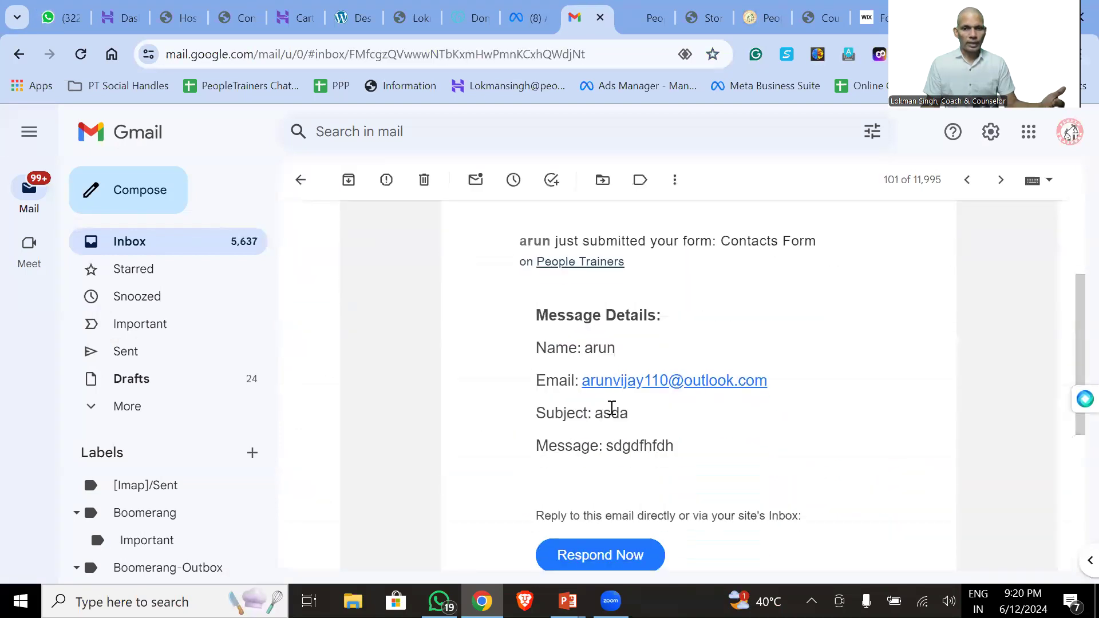
{"action": "scroll", "coordinate": [678, 430], "scroll_direction": "up", "scroll_amount": 3}
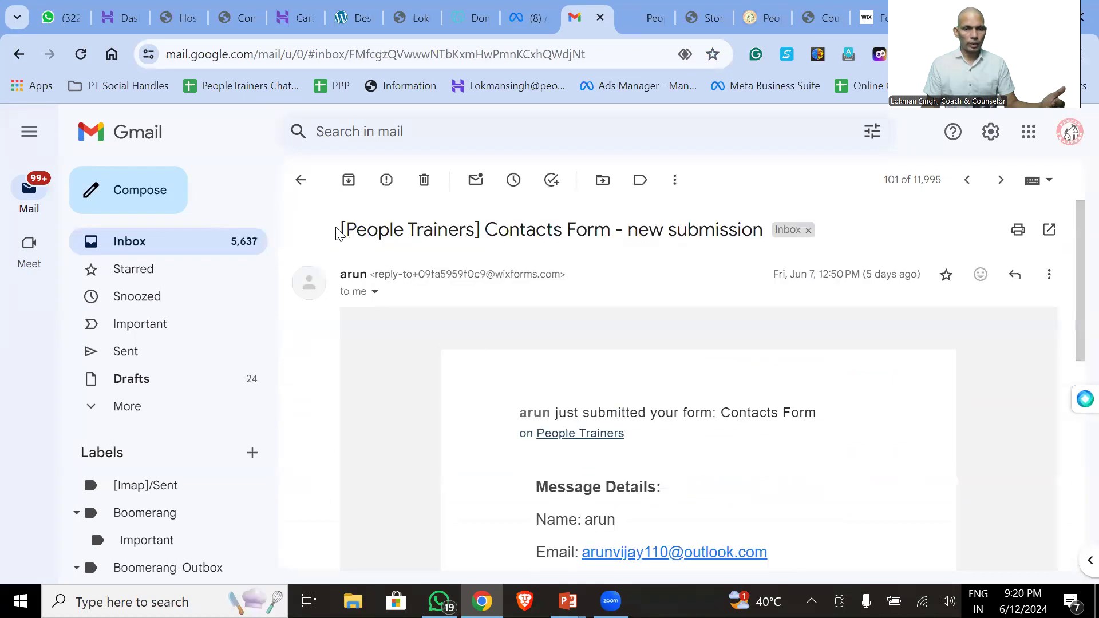
{"action": "left_click", "coordinate": [301, 180]}
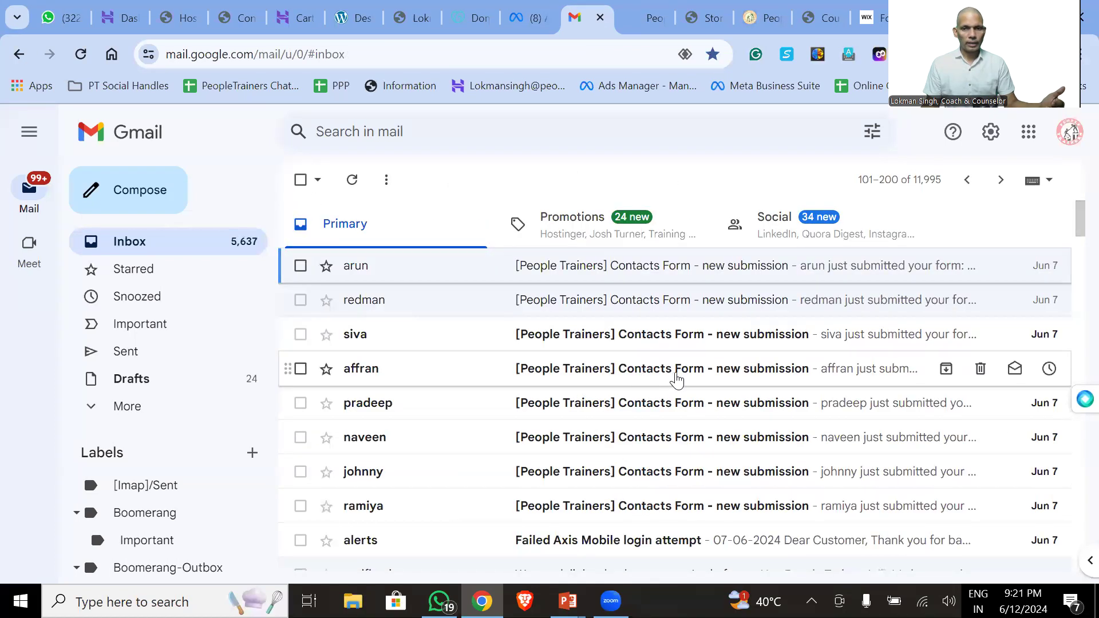
{"action": "left_click", "coordinate": [677, 380]}
{"action": "scroll", "coordinate": [677, 380], "scroll_direction": "down", "scroll_amount": 2}
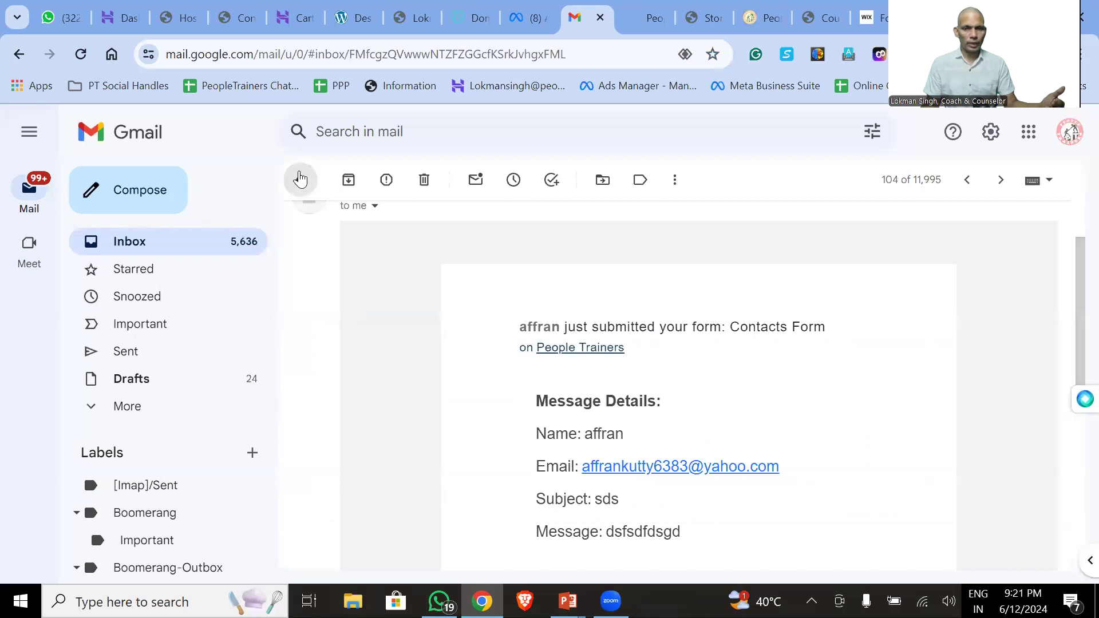
{"action": "left_click", "coordinate": [301, 180]}
- Scroll the inbox and go to the newer page showing emails 1–100 of 11,995
{"action": "scroll", "coordinate": [639, 381], "scroll_direction": "down", "scroll_amount": 5}
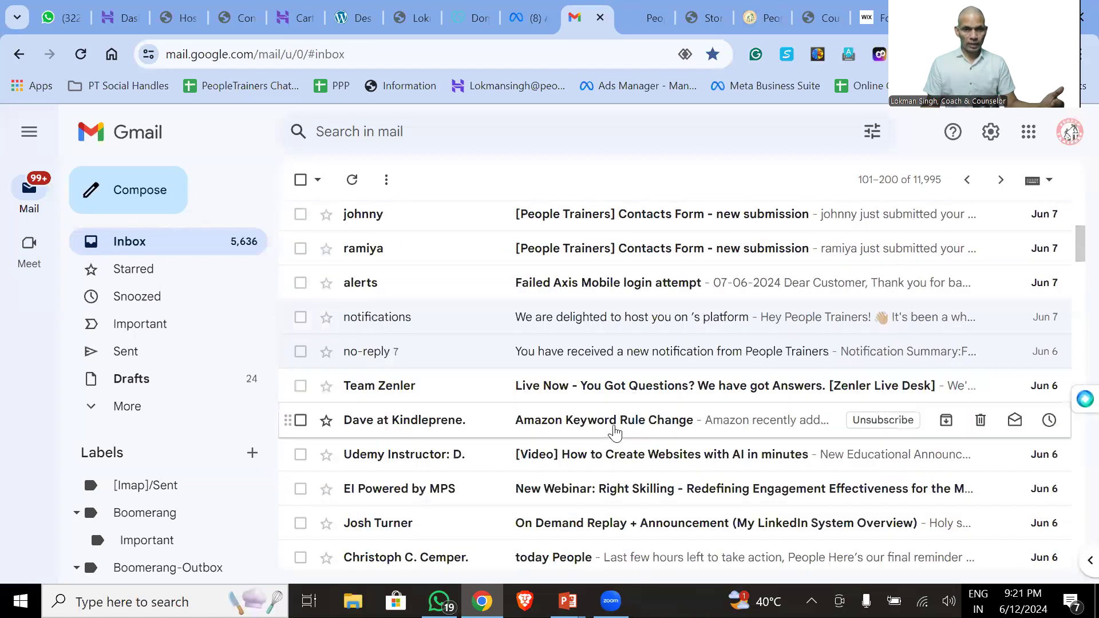
{"action": "scroll", "coordinate": [610, 427], "scroll_direction": "down", "scroll_amount": 3}
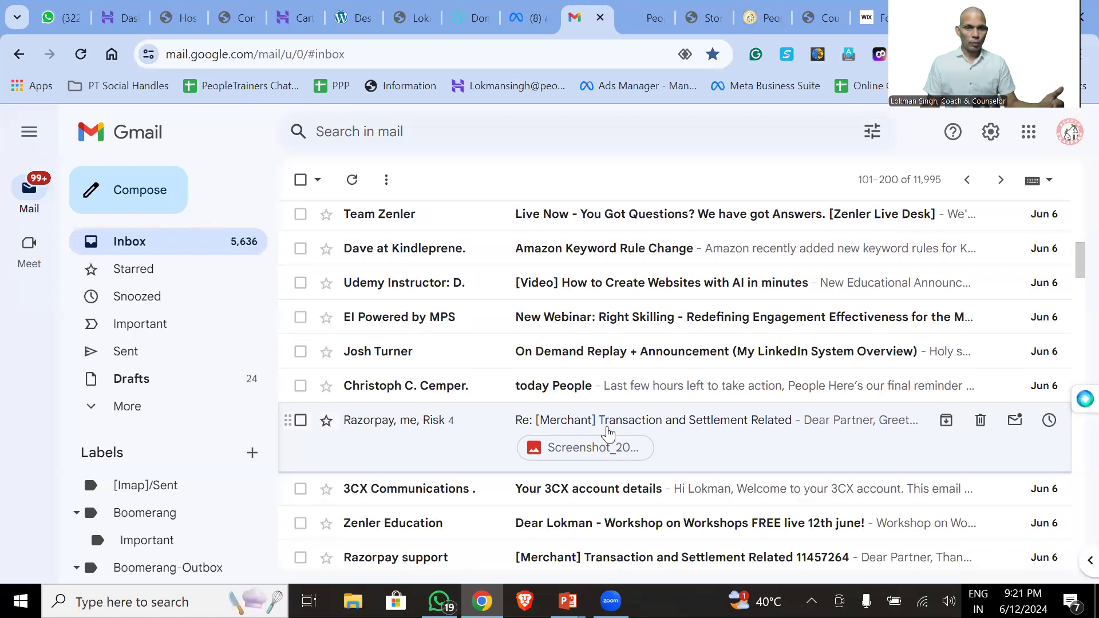
{"action": "scroll", "coordinate": [643, 380], "scroll_direction": "down", "scroll_amount": 3}
{"action": "scroll", "coordinate": [645, 380], "scroll_direction": "down", "scroll_amount": 5}
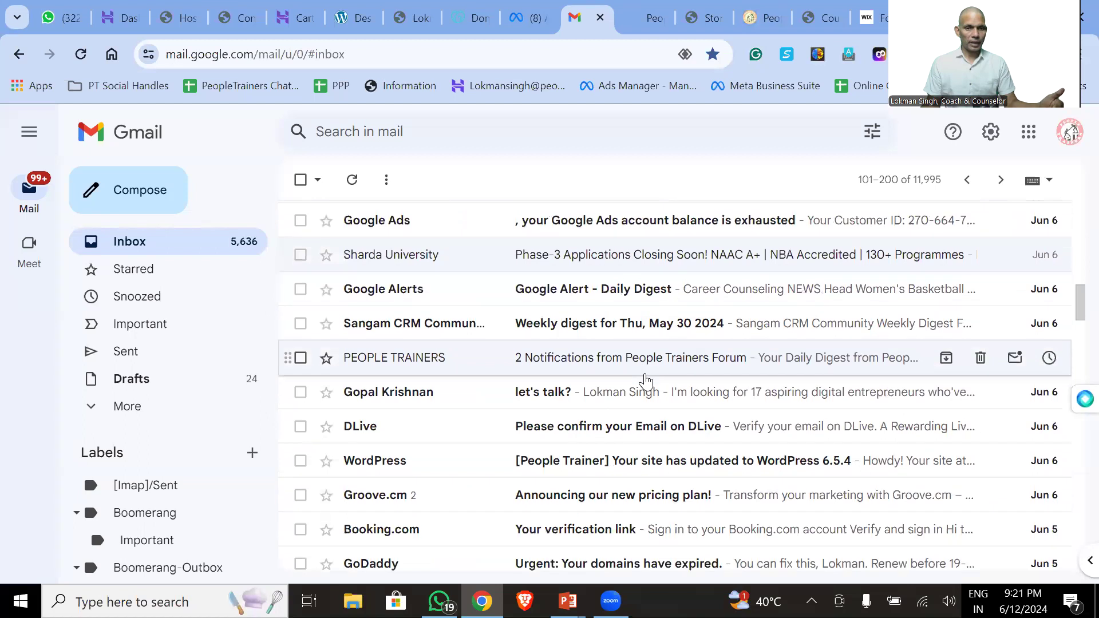
{"action": "scroll", "coordinate": [645, 381], "scroll_direction": "down", "scroll_amount": 3}
{"action": "scroll", "coordinate": [646, 381], "scroll_direction": "down", "scroll_amount": 5}
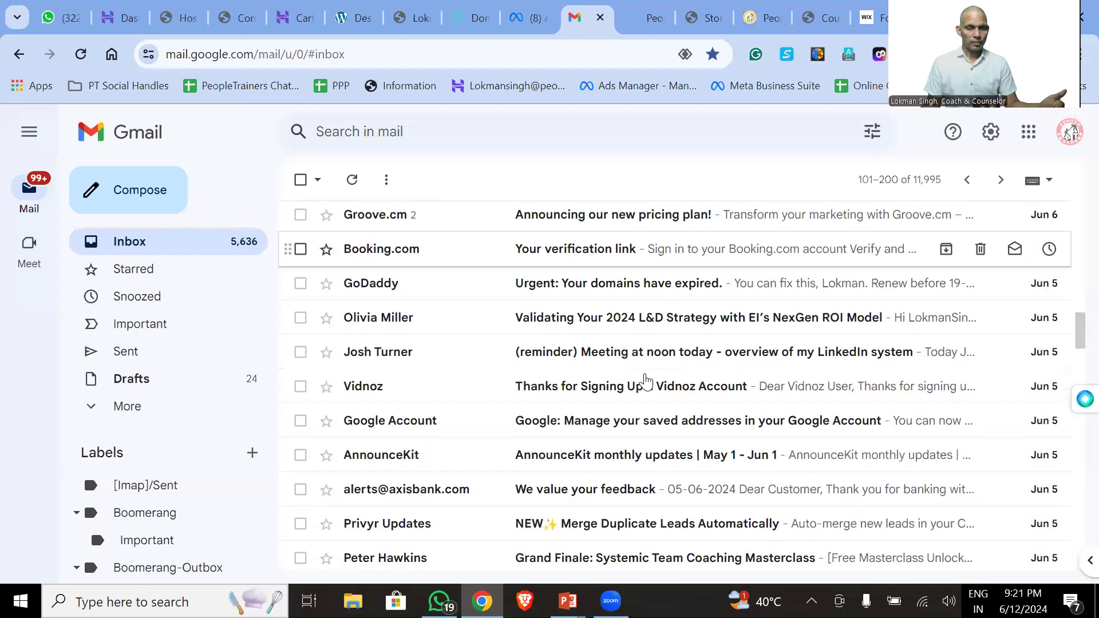
{"action": "scroll", "coordinate": [645, 381], "scroll_direction": "up", "scroll_amount": 15}
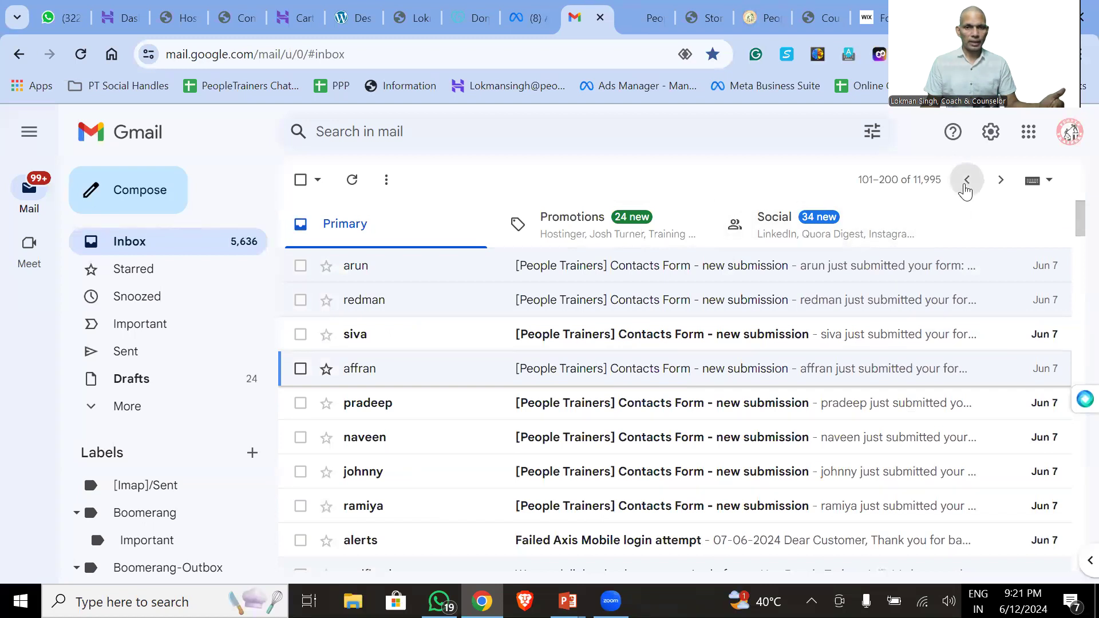
{"action": "left_click", "coordinate": [966, 181]}
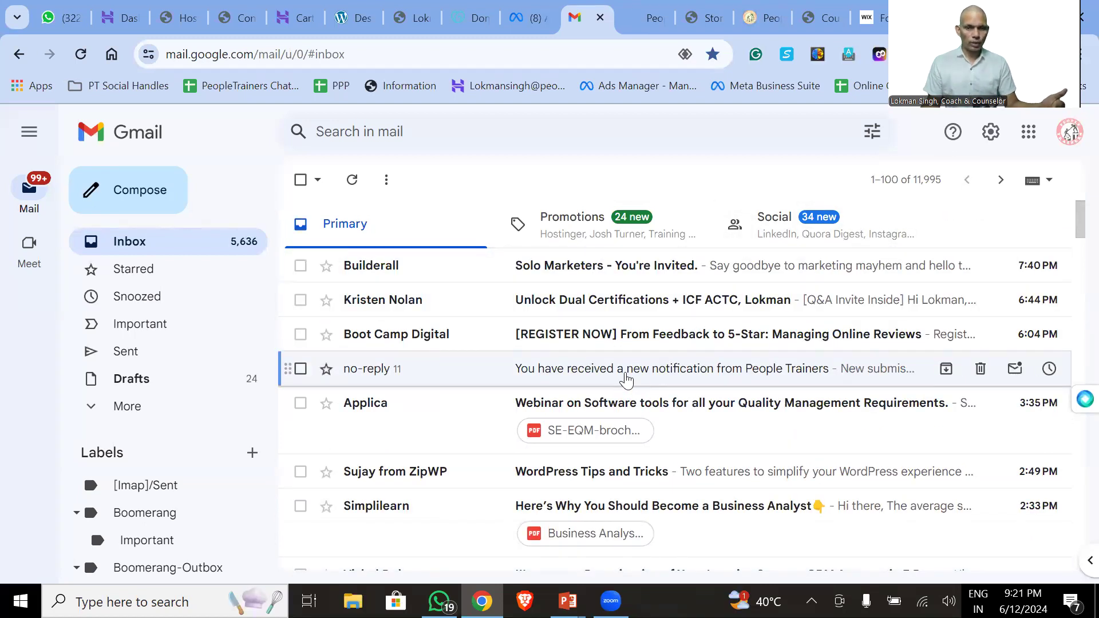
- Open the Wix lead notification thread and expand its collapsed messages to read each lead's details
{"action": "left_click", "coordinate": [626, 379]}
{"action": "scroll", "coordinate": [624, 381], "scroll_direction": "down", "scroll_amount": 5}
{"action": "scroll", "coordinate": [612, 389], "scroll_direction": "down", "scroll_amount": 1}
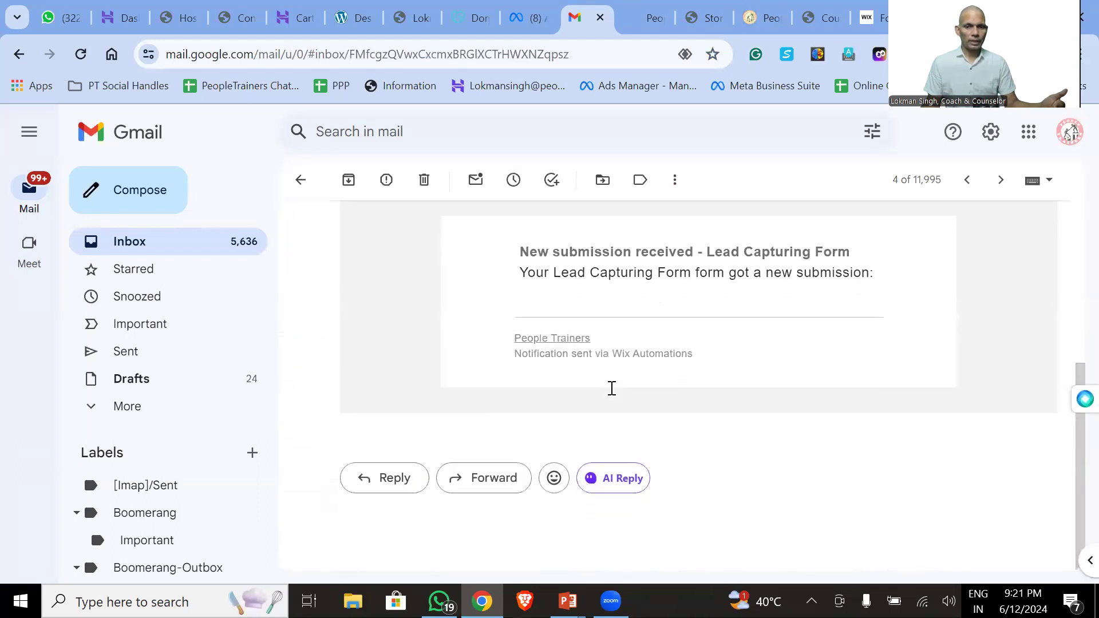
{"action": "scroll", "coordinate": [612, 389], "scroll_direction": "up", "scroll_amount": 5}
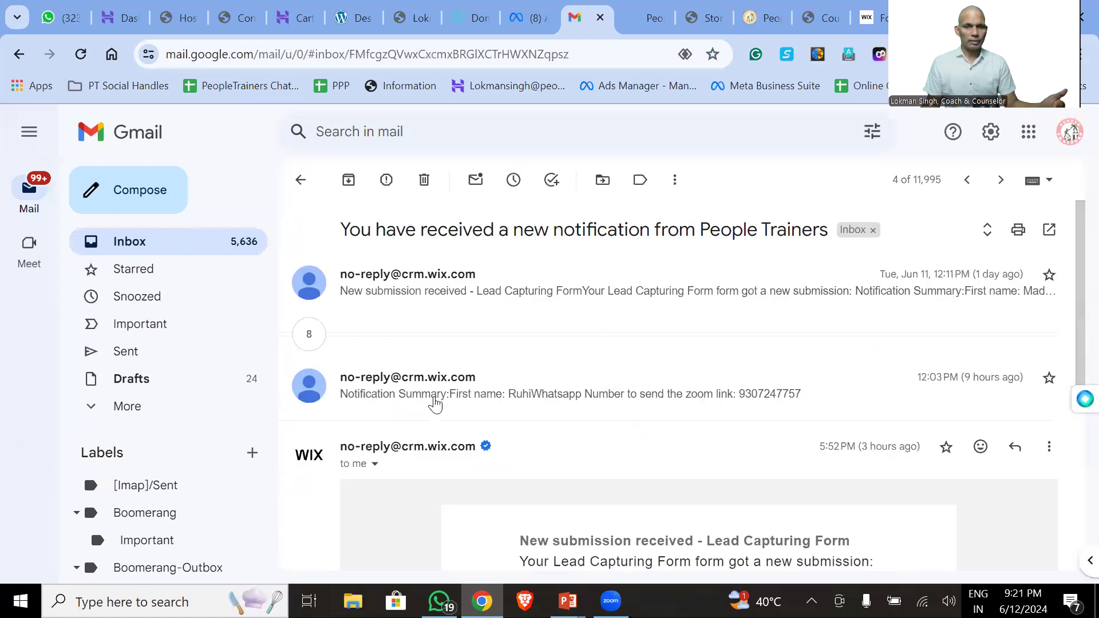
{"action": "left_click", "coordinate": [434, 400]}
{"action": "left_click", "coordinate": [327, 331]}
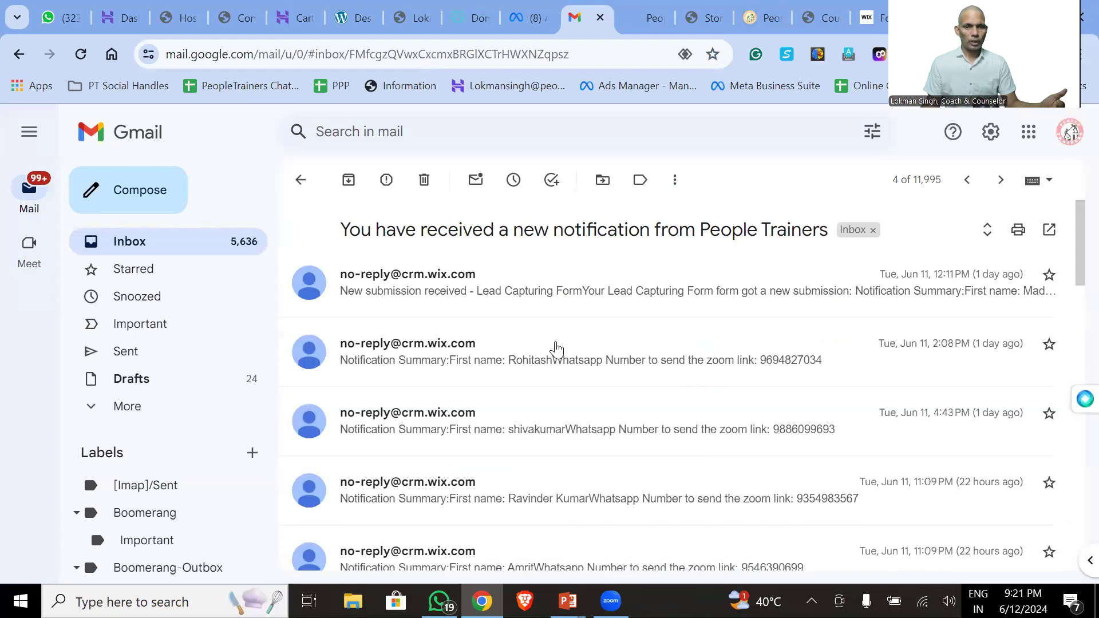
{"action": "left_click", "coordinate": [543, 369]}
{"action": "scroll", "coordinate": [602, 370], "scroll_direction": "down", "scroll_amount": 10}
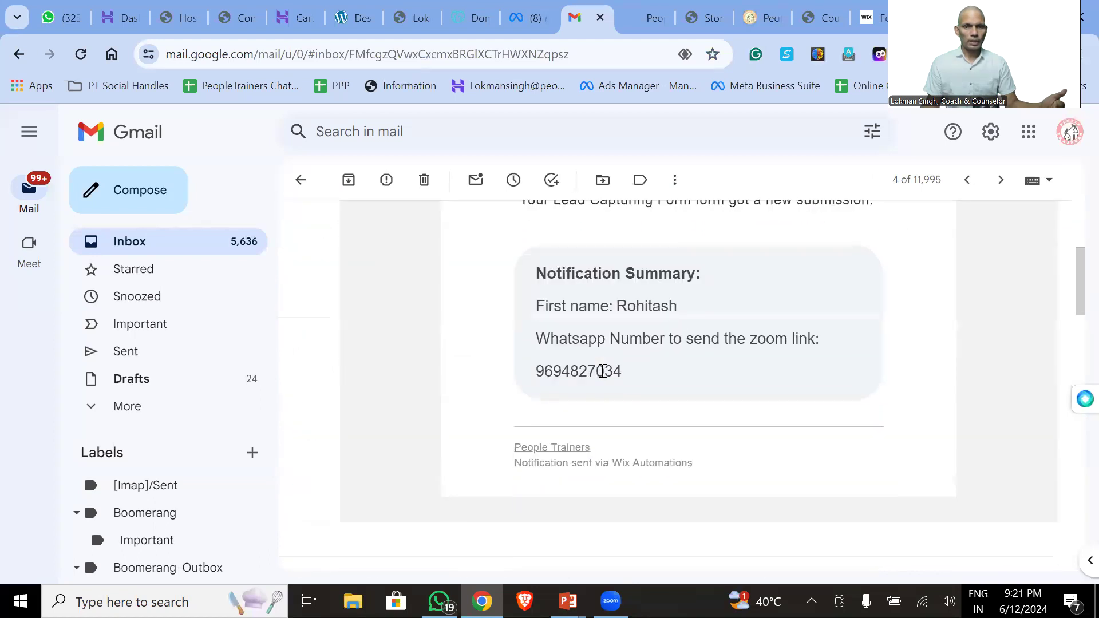
{"action": "scroll", "coordinate": [603, 371], "scroll_direction": "down", "scroll_amount": 3}
{"action": "scroll", "coordinate": [603, 379], "scroll_direction": "down", "scroll_amount": 9}
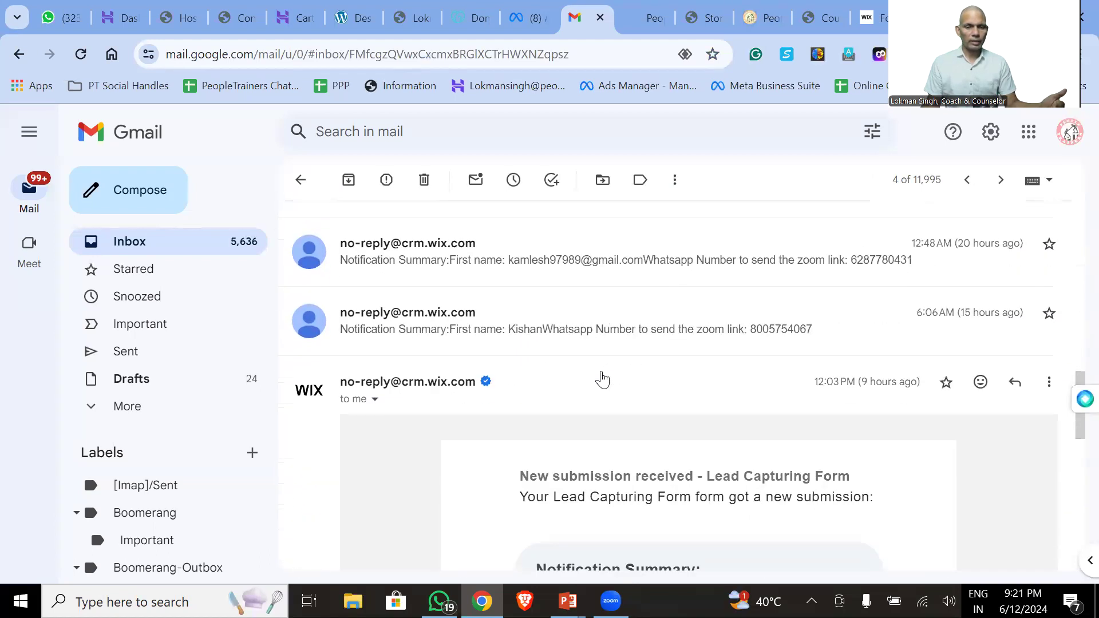
{"action": "scroll", "coordinate": [603, 379], "scroll_direction": "up", "scroll_amount": 20}
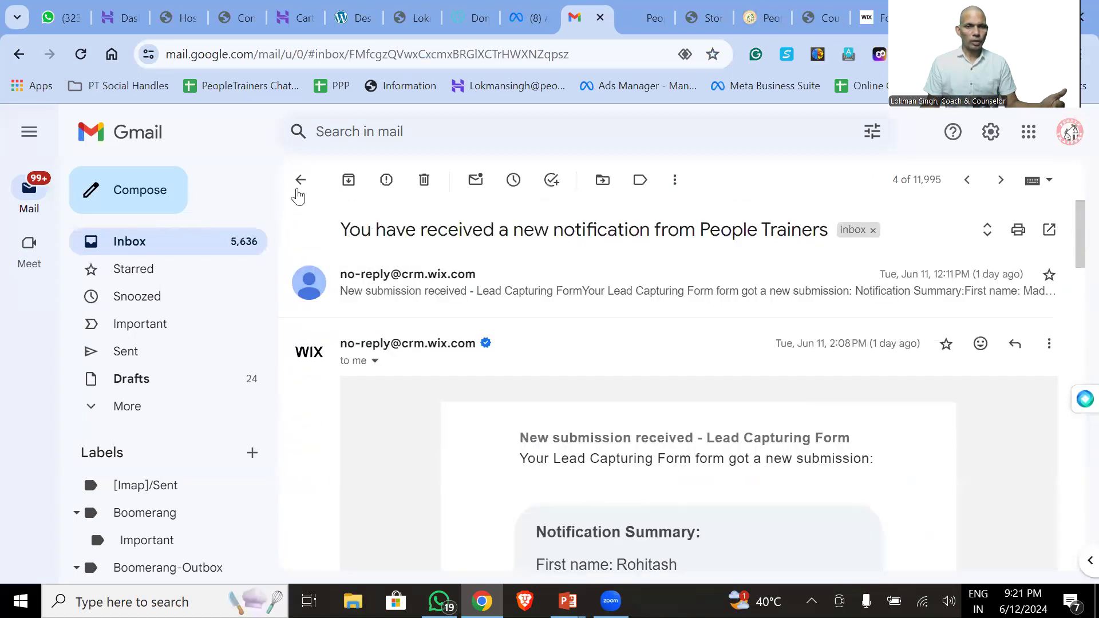
{"action": "left_click", "coordinate": [301, 180]}
- Scroll down to an older lead notification thread, open it and reveal its 47 collapsed messages
{"action": "scroll", "coordinate": [623, 373], "scroll_direction": "down", "scroll_amount": 8}
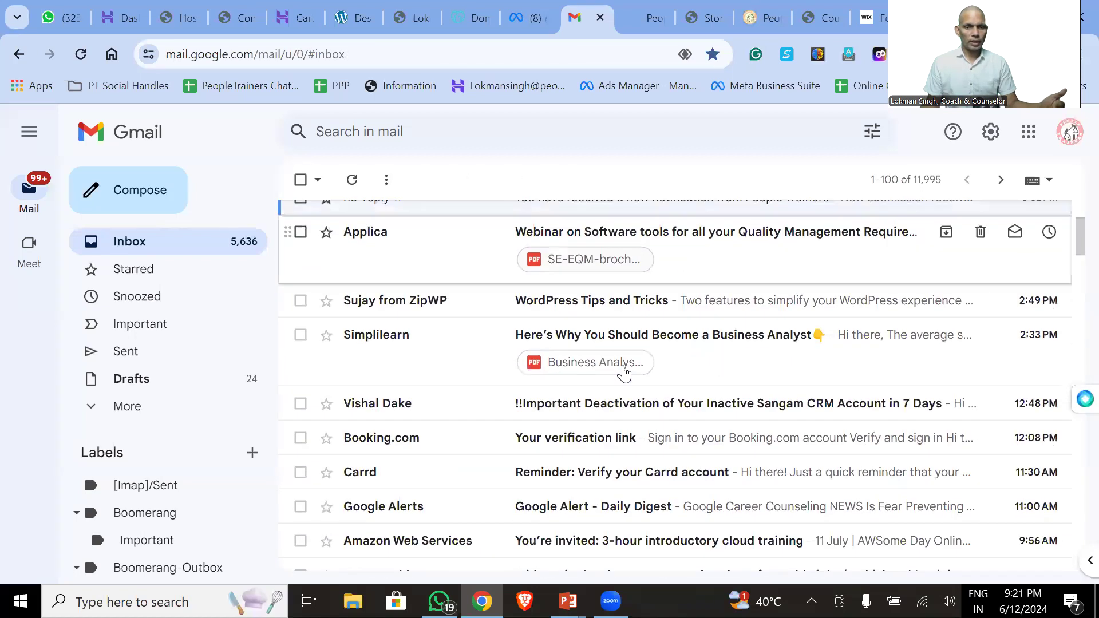
{"action": "scroll", "coordinate": [624, 374], "scroll_direction": "down", "scroll_amount": 9}
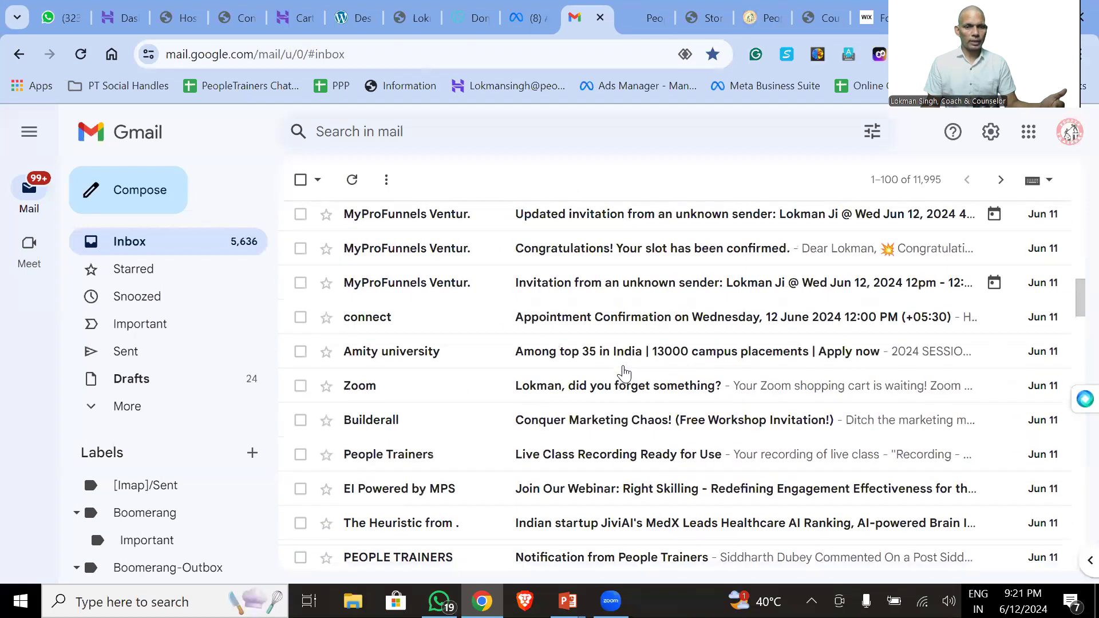
{"action": "scroll", "coordinate": [624, 373], "scroll_direction": "down", "scroll_amount": 8}
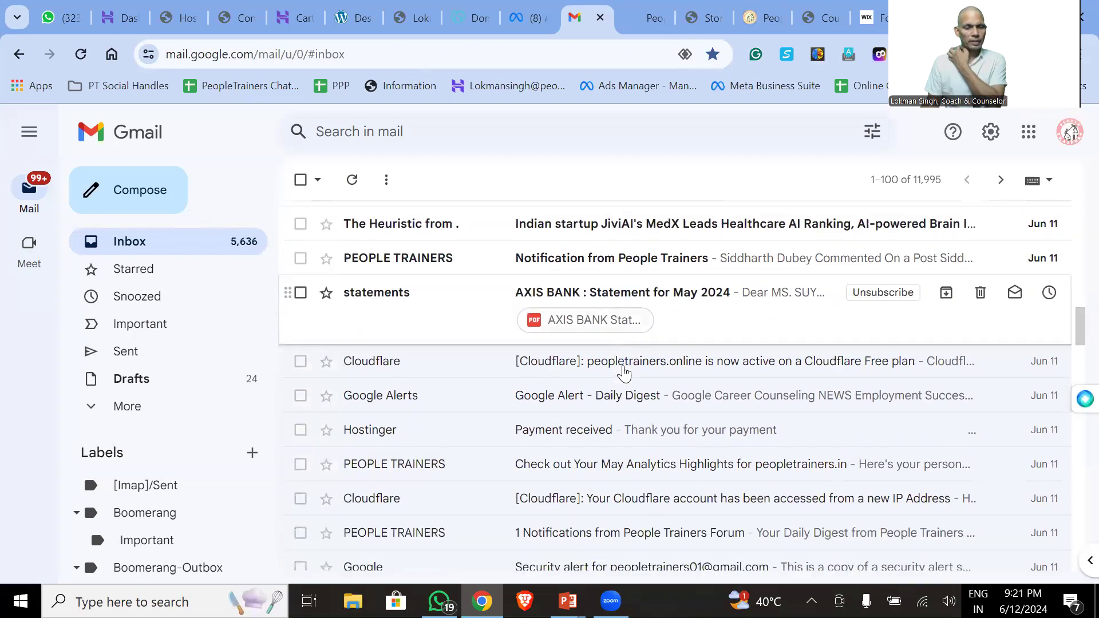
{"action": "scroll", "coordinate": [624, 374], "scroll_direction": "down", "scroll_amount": 3}
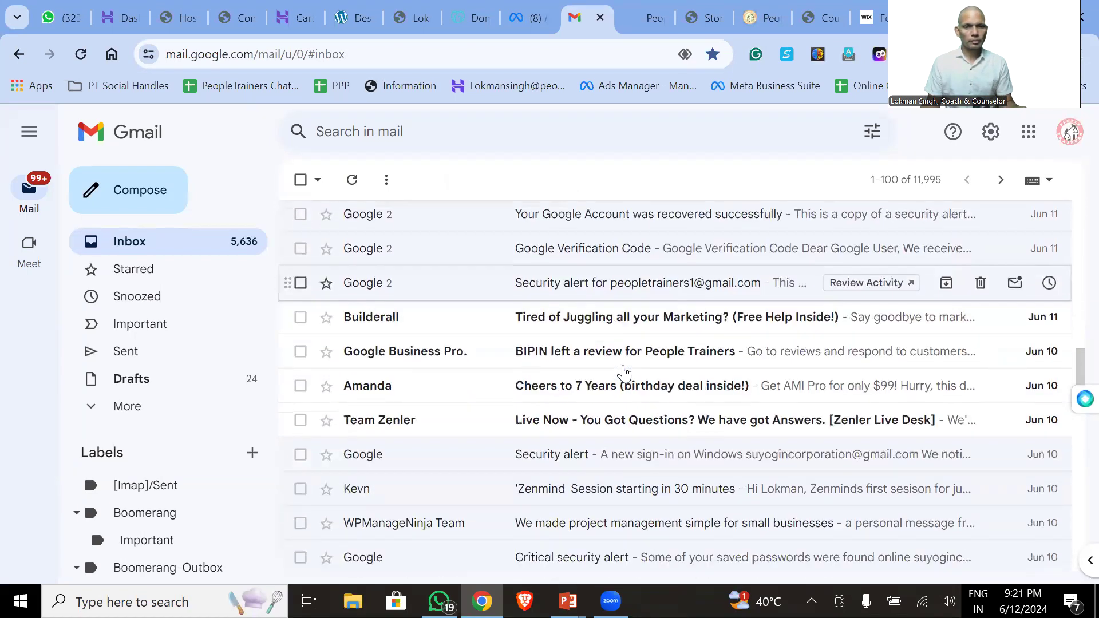
{"action": "scroll", "coordinate": [624, 373], "scroll_direction": "down", "scroll_amount": 4}
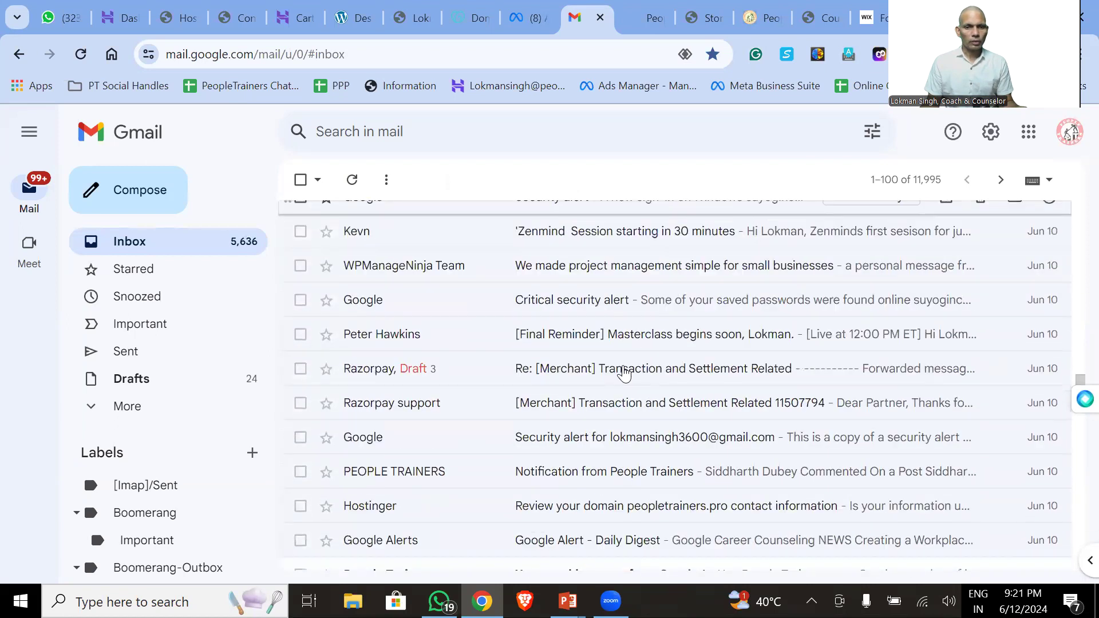
{"action": "scroll", "coordinate": [624, 373], "scroll_direction": "down", "scroll_amount": 1}
{"action": "scroll", "coordinate": [624, 373], "scroll_direction": "down", "scroll_amount": 2}
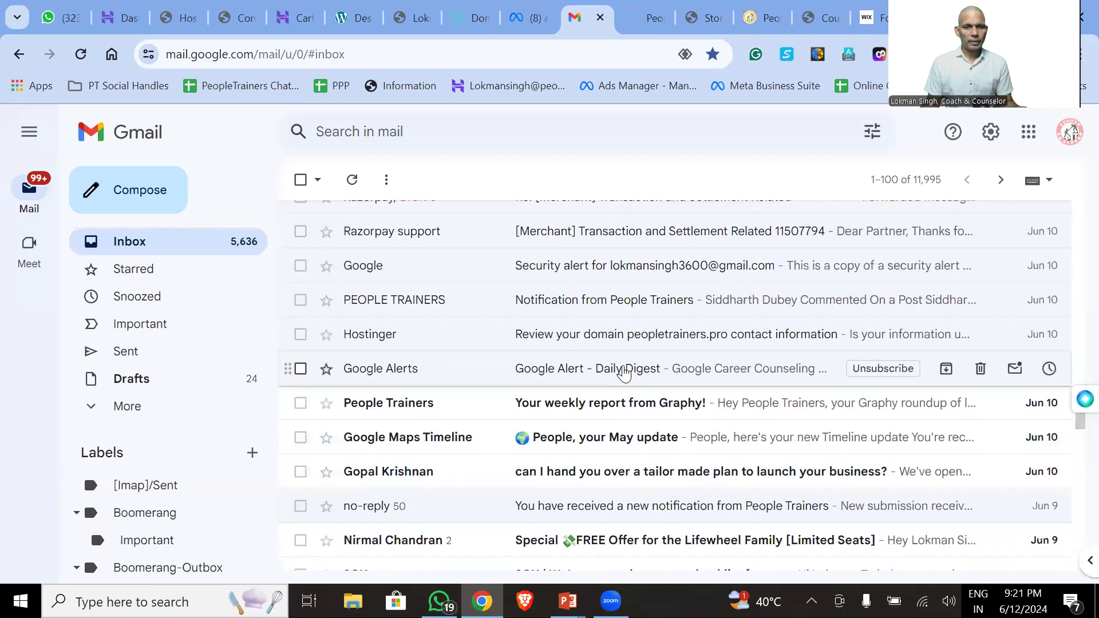
{"action": "scroll", "coordinate": [624, 373], "scroll_direction": "down", "scroll_amount": 2}
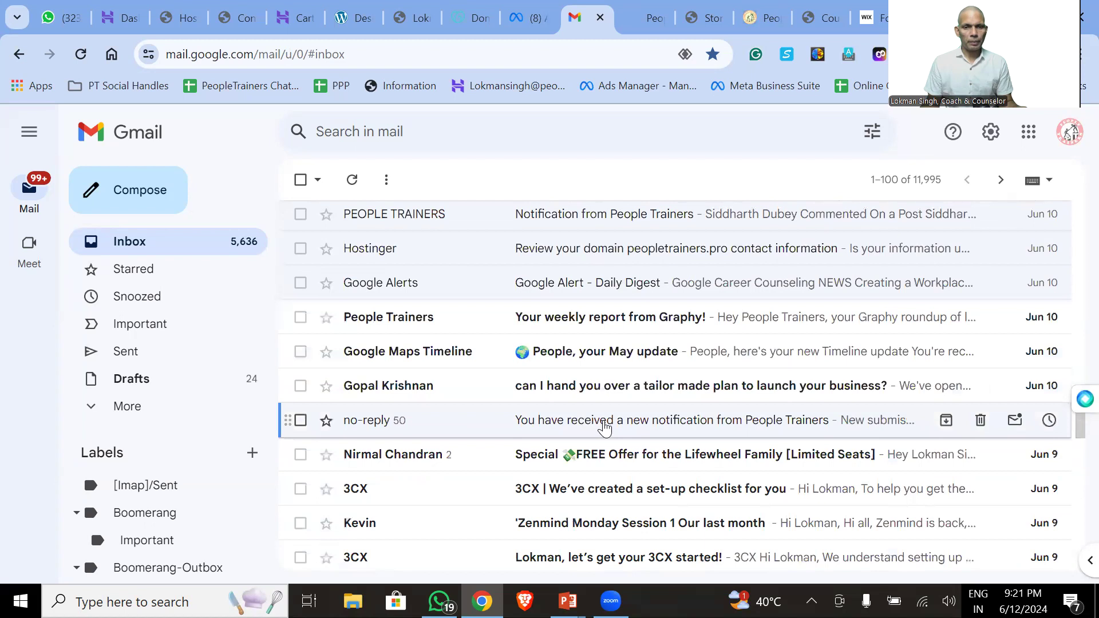
{"action": "left_click", "coordinate": [604, 428]}
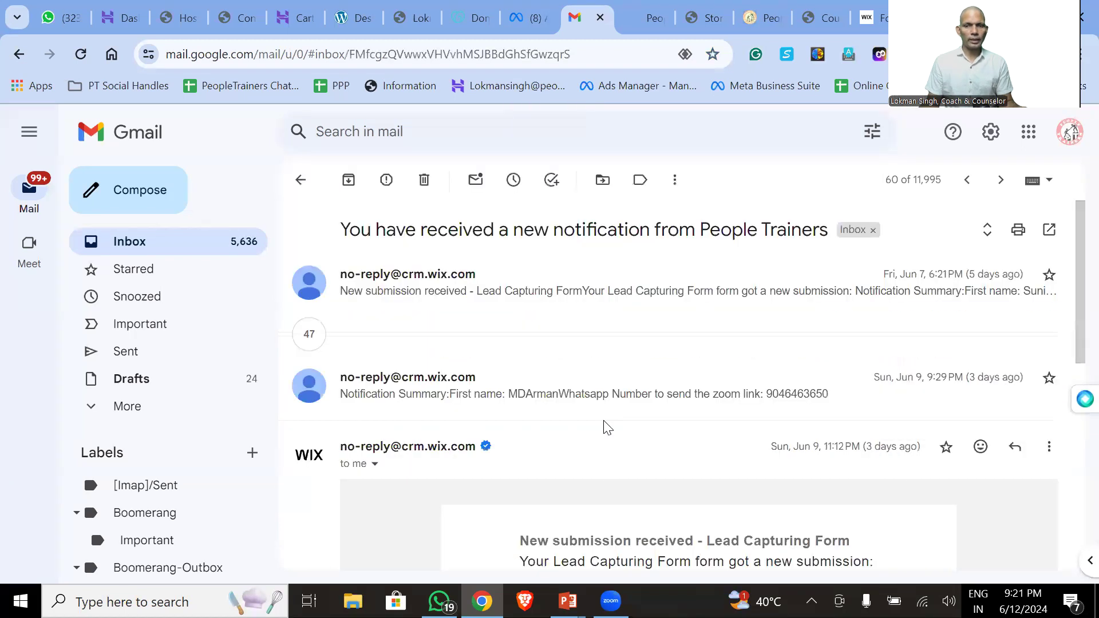
{"action": "left_click", "coordinate": [309, 335]}
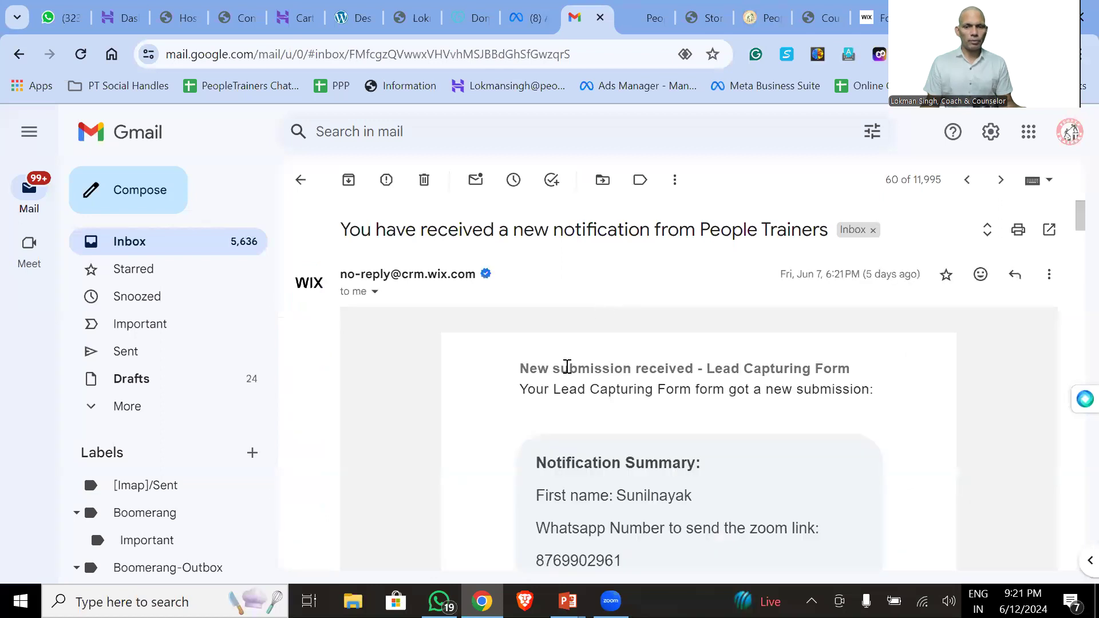
{"action": "scroll", "coordinate": [566, 372], "scroll_direction": "down", "scroll_amount": 1}
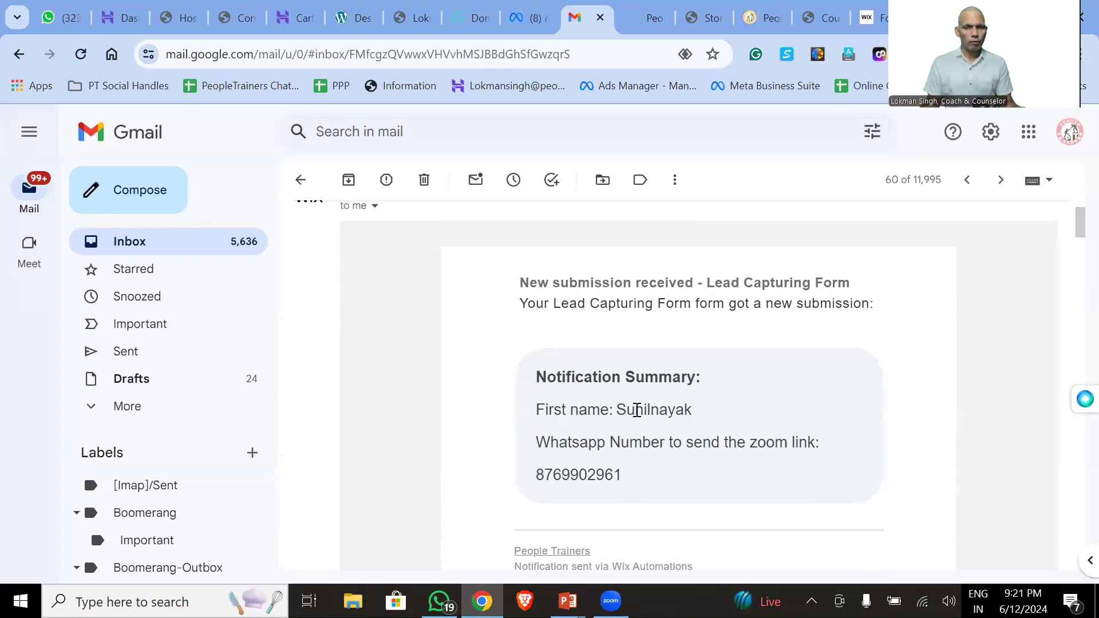
{"action": "scroll", "coordinate": [643, 405], "scroll_direction": "up", "scroll_amount": 1}
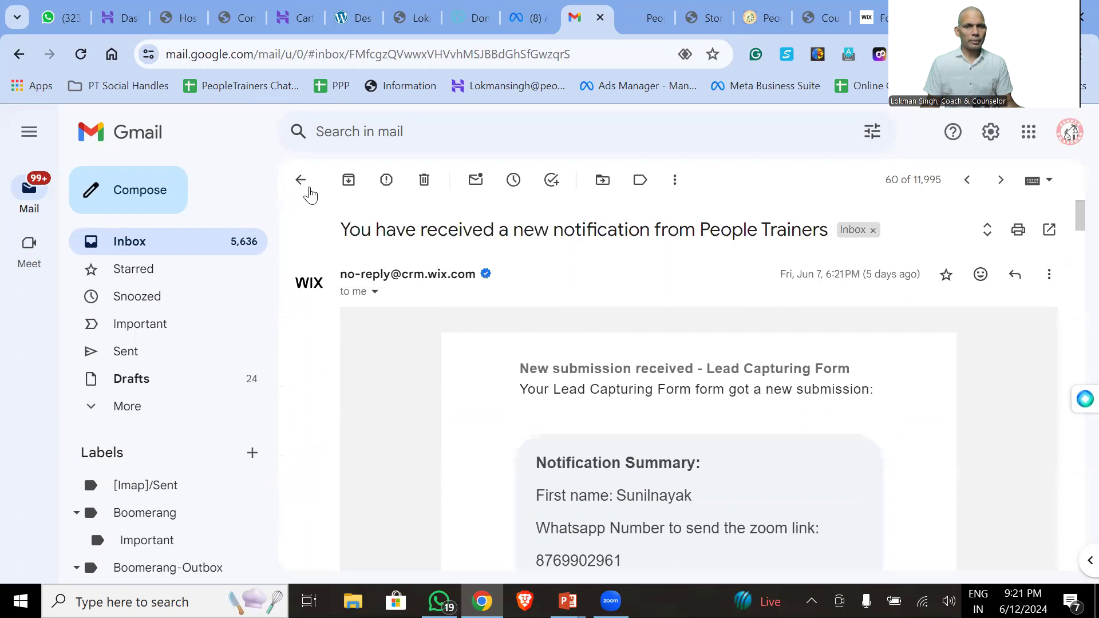
{"action": "left_click", "coordinate": [300, 180]}
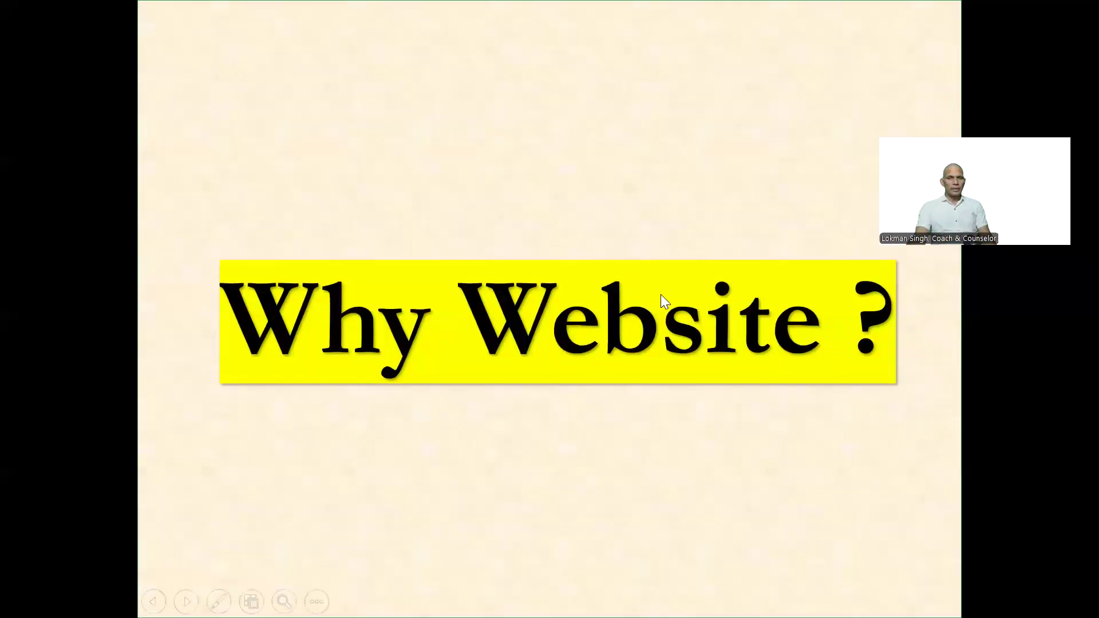
- Advance the slideshow from 'Why Website ?' to the 'Key Steps of Website Building' slide
{"action": "left_click", "coordinate": [518, 251]}
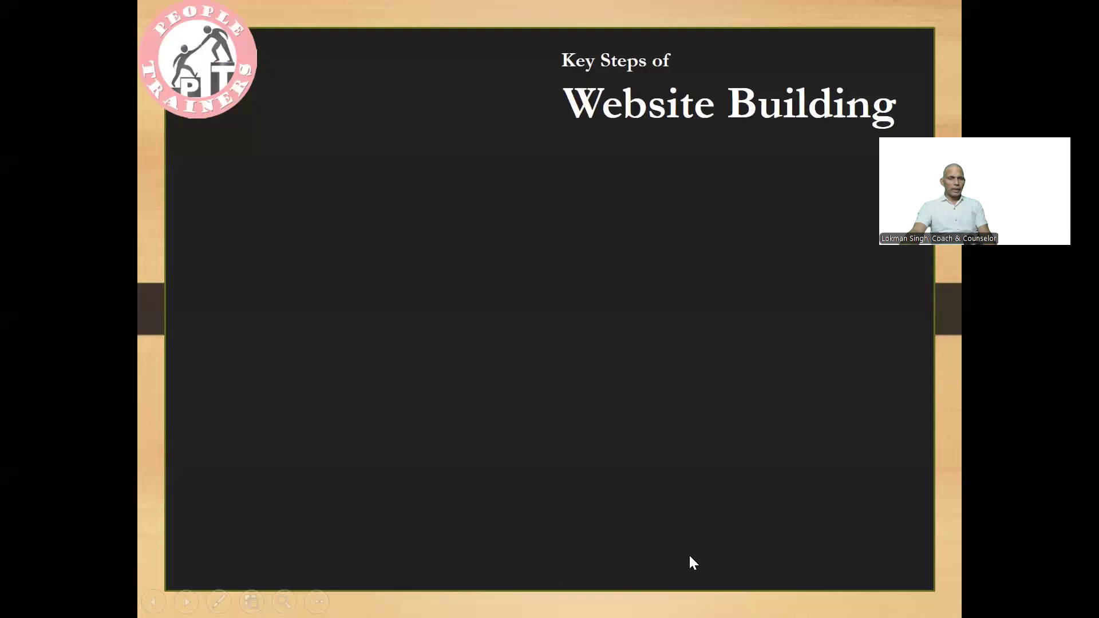
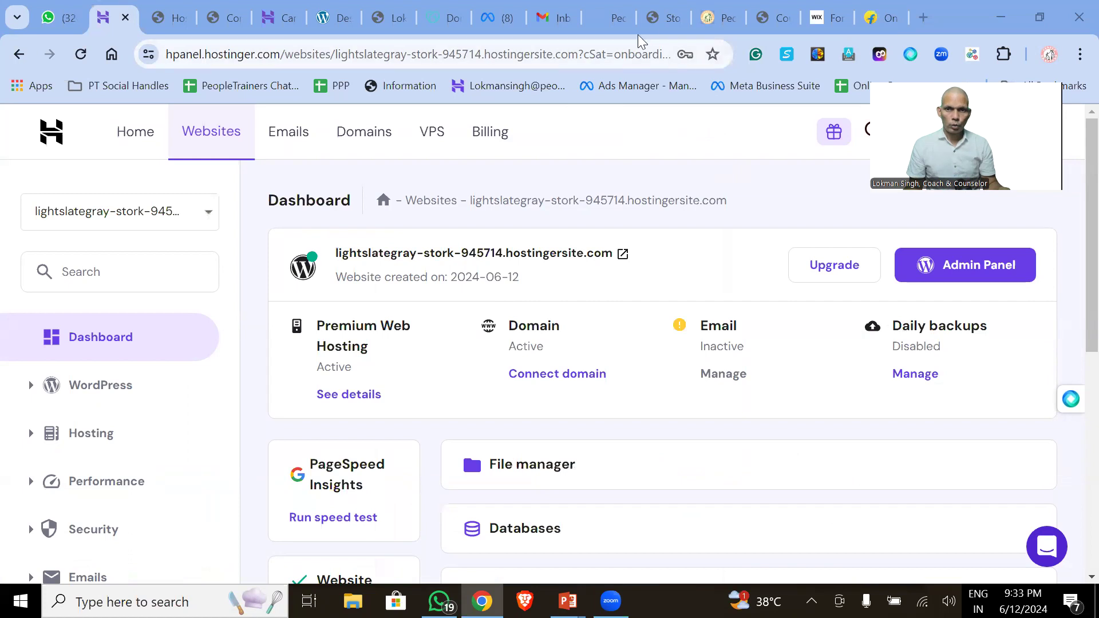
- Load the GoDaddy India website in a new Chrome tab
{"action": "left_click", "coordinate": [655, 26]}
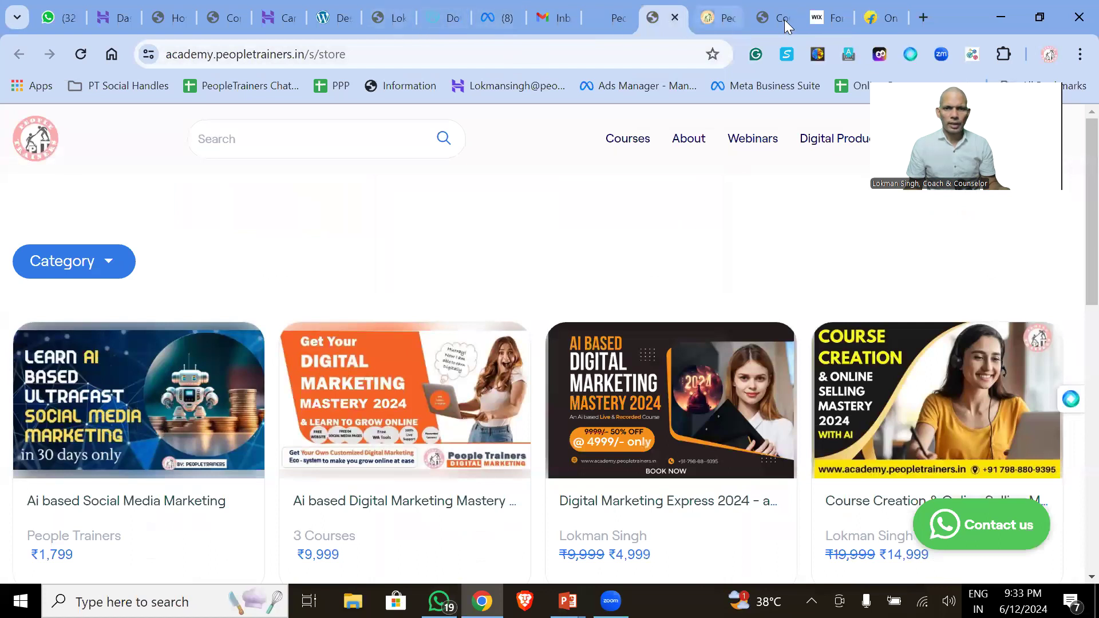
{"action": "left_click", "coordinate": [921, 17]}
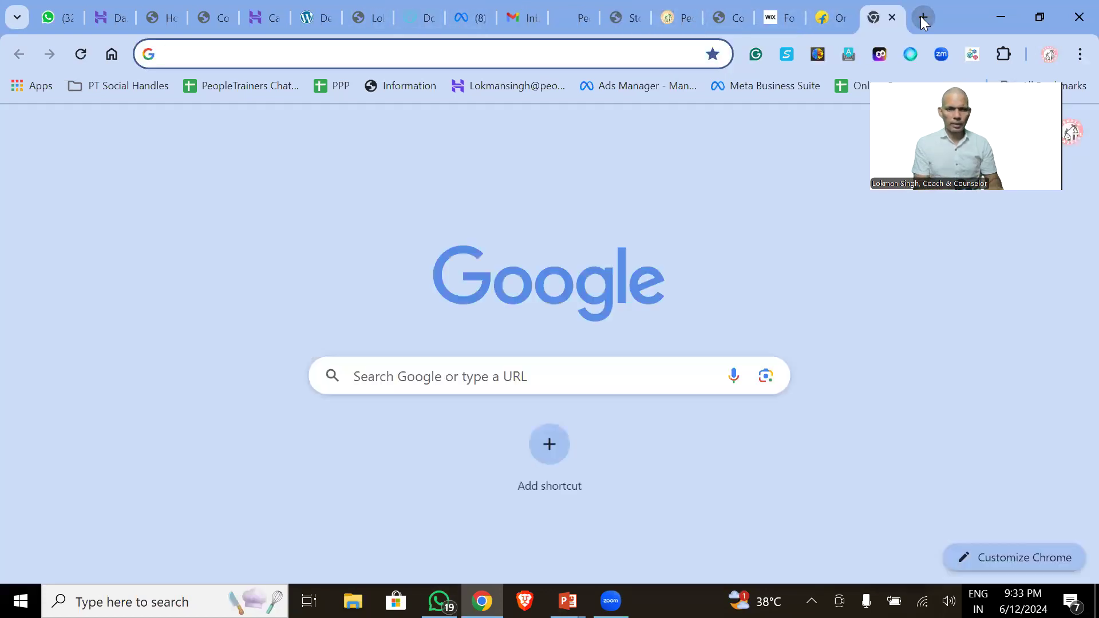
{"action": "type", "text": "grap"}
{"action": "key", "text": "BackSpace"}
{"action": "key", "text": "BackSpace"}
{"action": "key", "text": "BackSpace"}
{"action": "type", "text": "odaddy.in"}
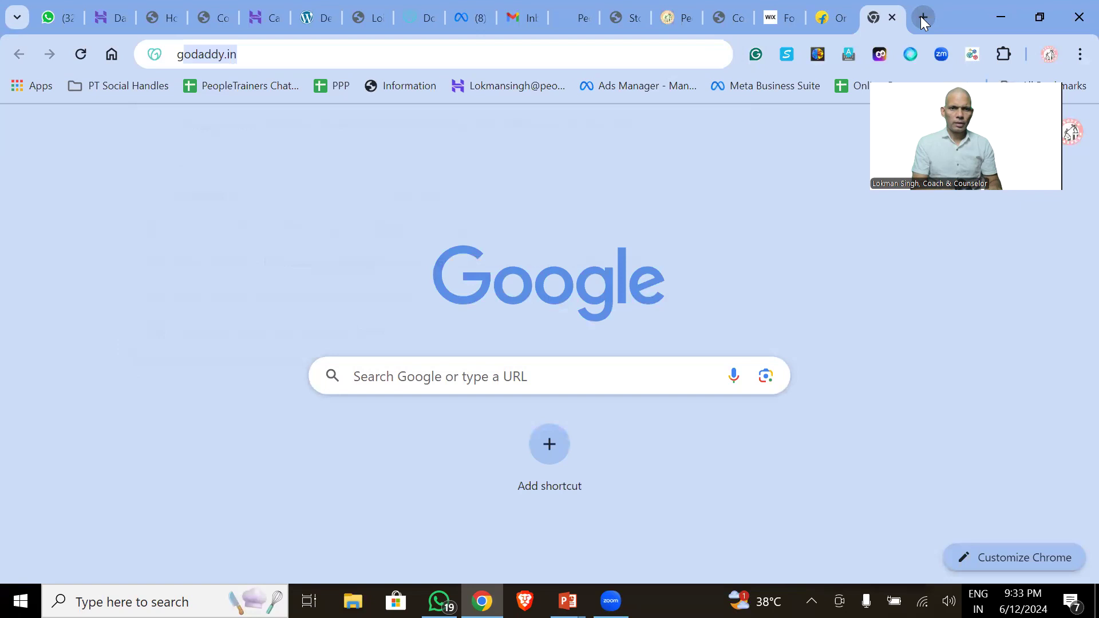
{"action": "key", "text": "Return"}
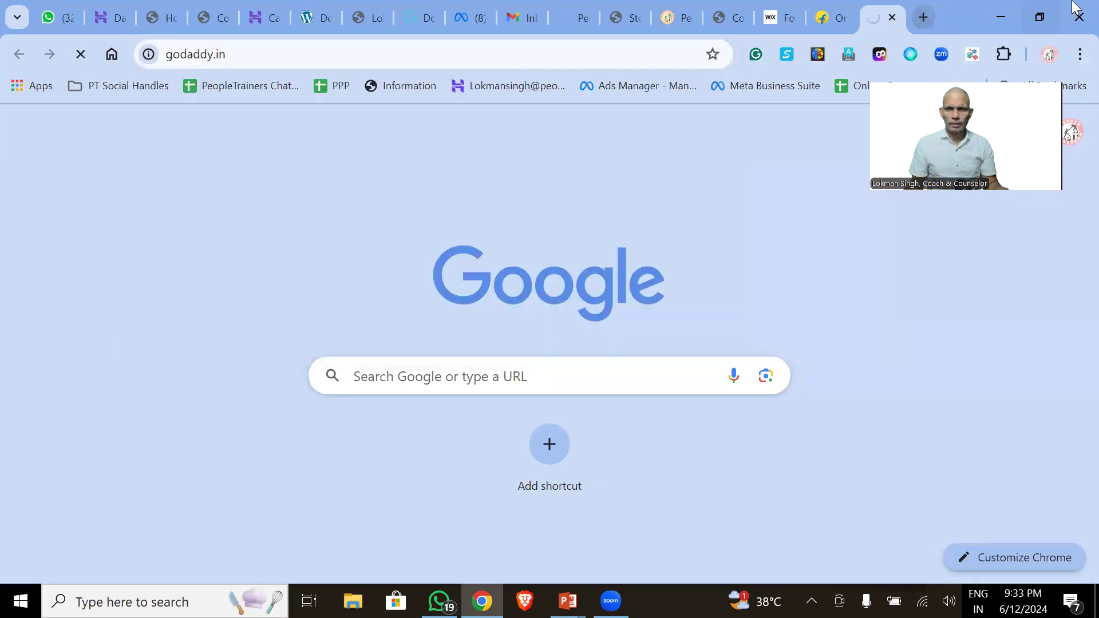
- Load Hostinger India in another tab, then return to GoDaddy's domain search box
{"action": "left_click", "coordinate": [926, 17]}
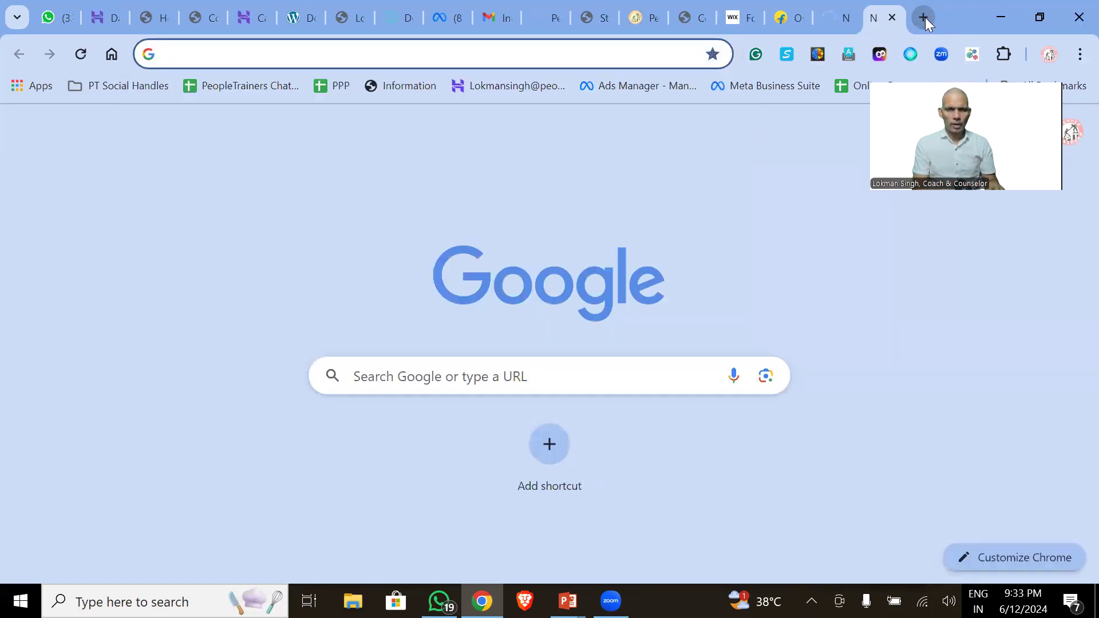
{"action": "type", "text": "hostinger.in"}
{"action": "key", "text": "Return"}
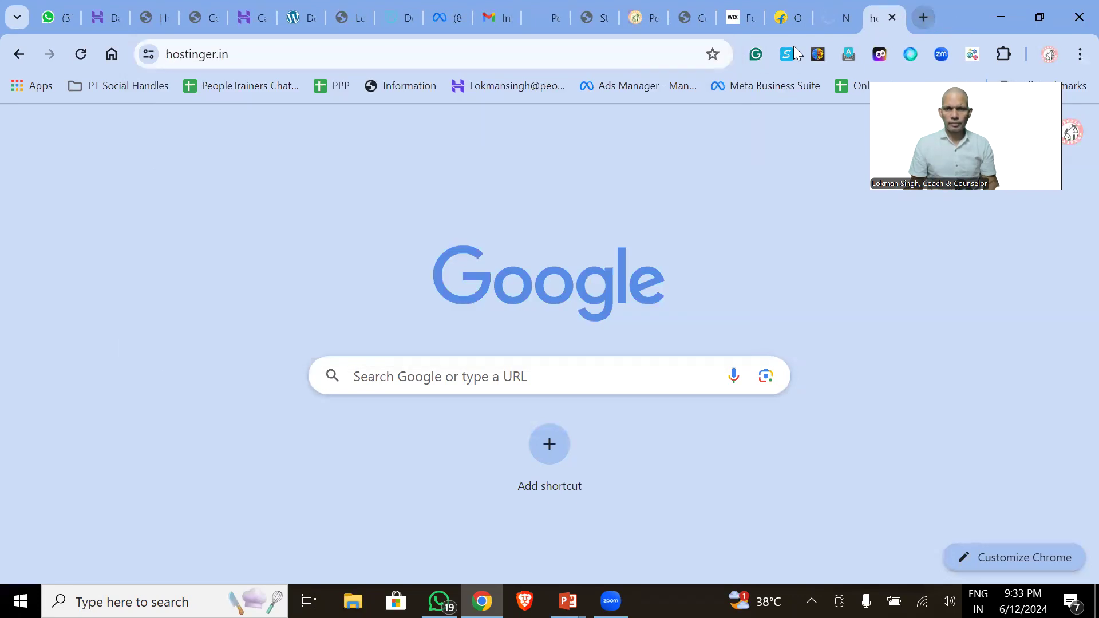
{"action": "left_click", "coordinate": [832, 21]}
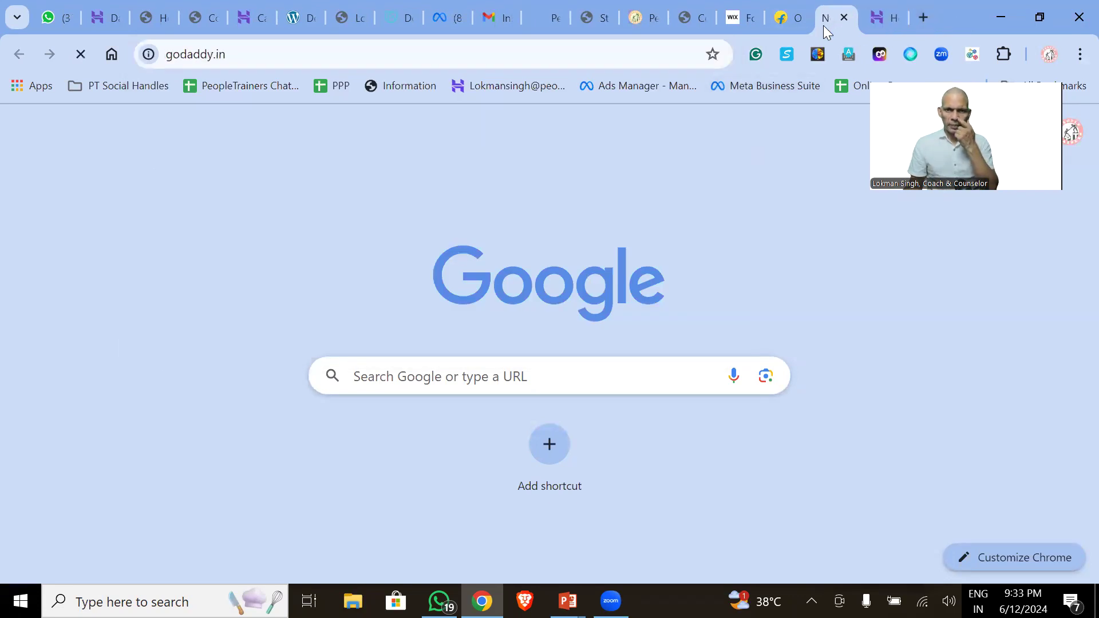
{"action": "left_click", "coordinate": [883, 20]}
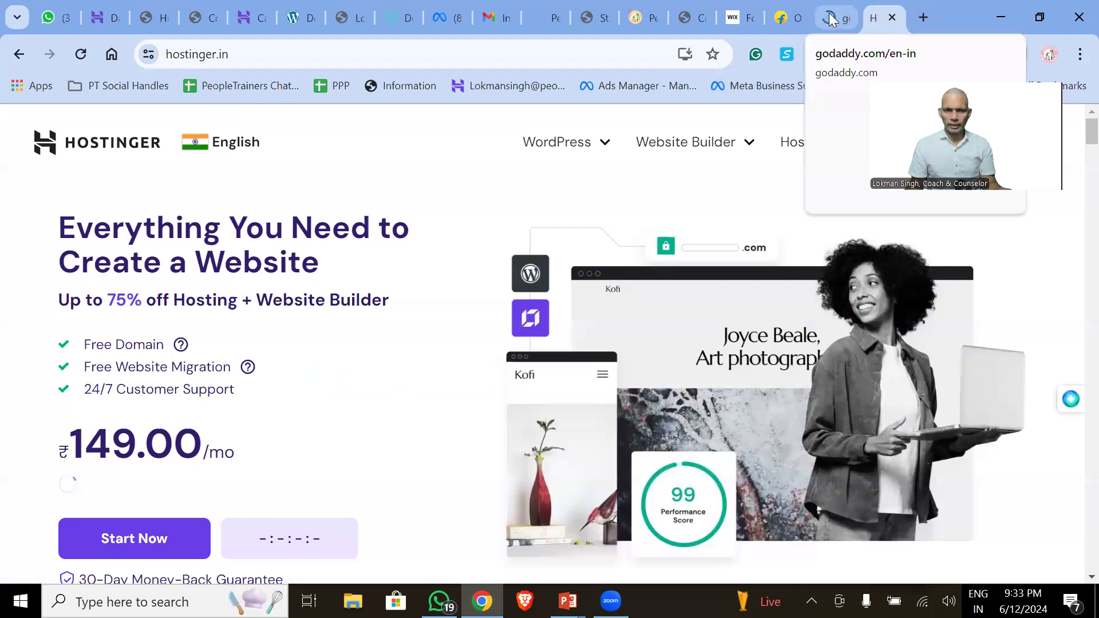
{"action": "left_click", "coordinate": [829, 13]}
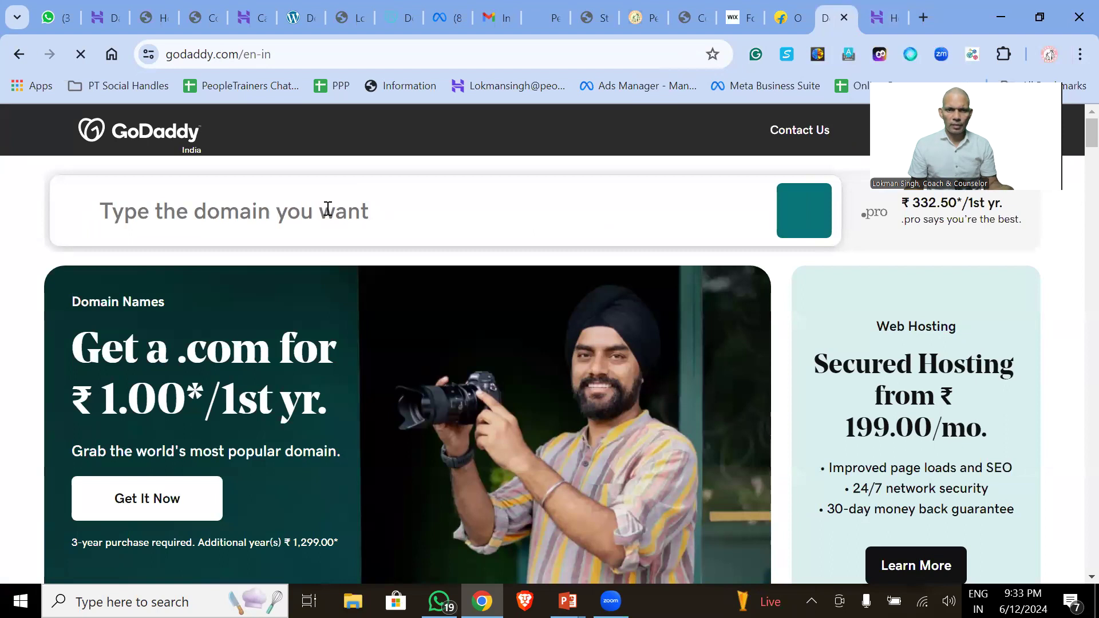
{"action": "left_click", "coordinate": [327, 209]}
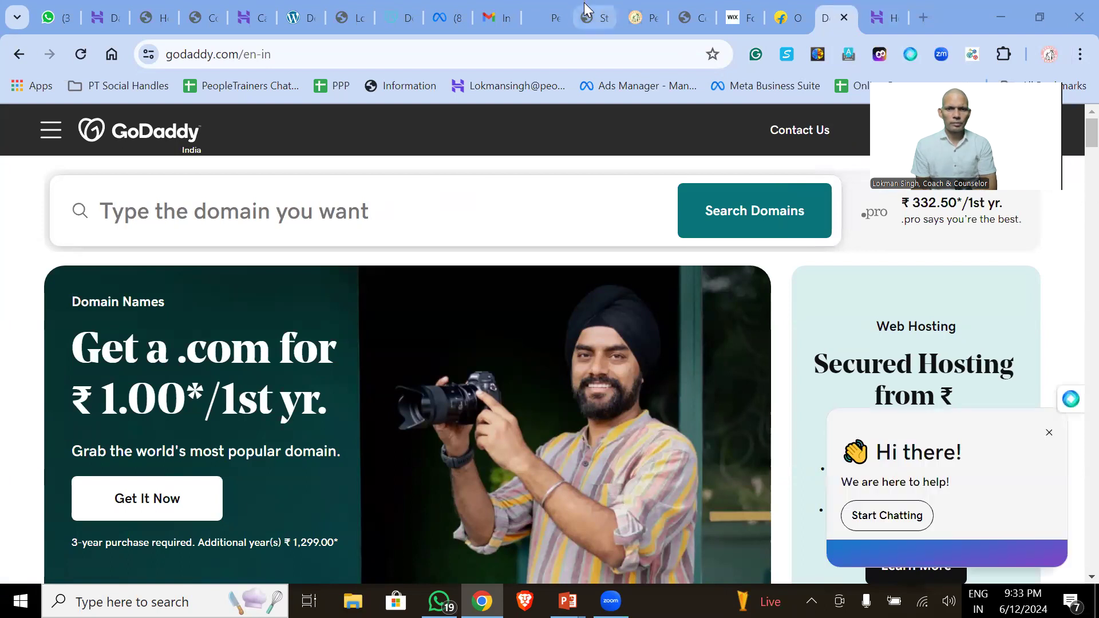
{"action": "left_click", "coordinate": [743, 210]}
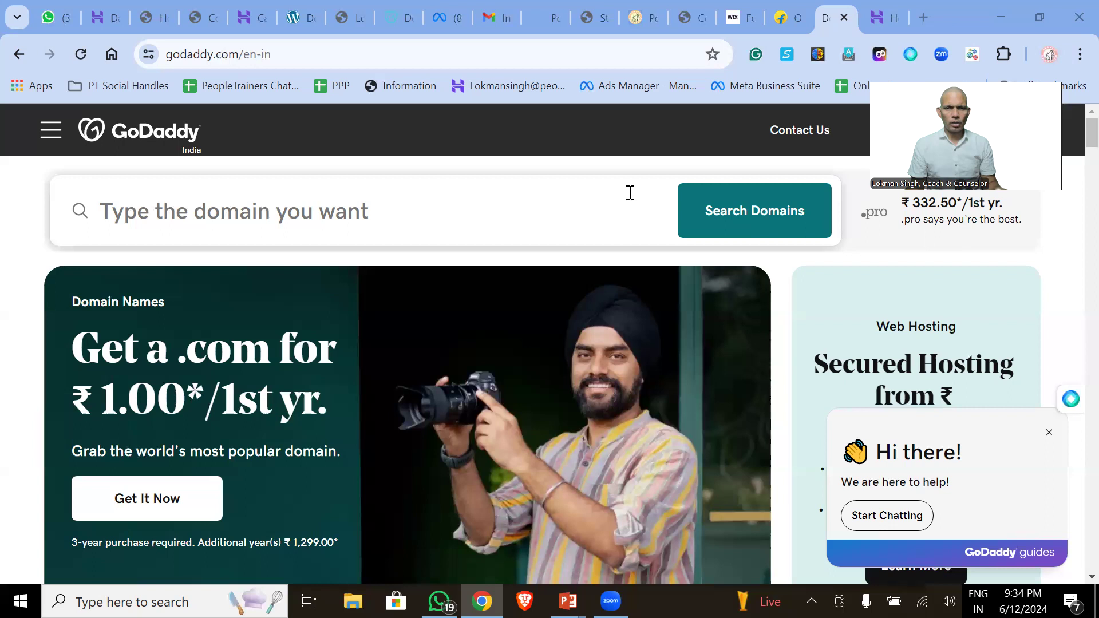
- Search GoDaddy for the domain 'digitalindia'
{"action": "left_click", "coordinate": [354, 206]}
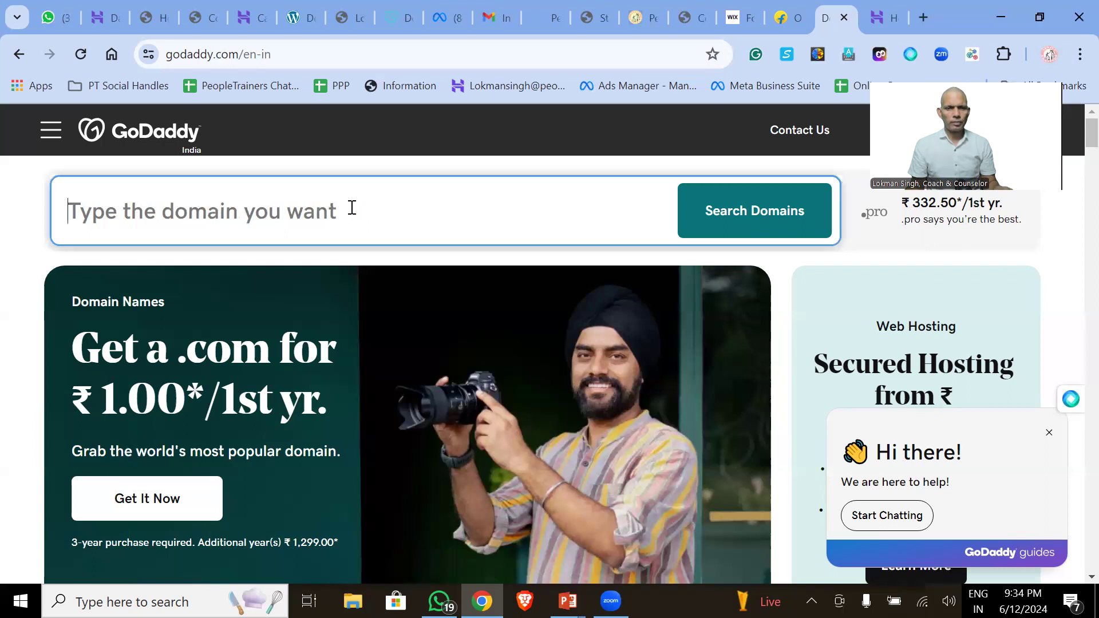
{"action": "type", "text": "digitalindia"}
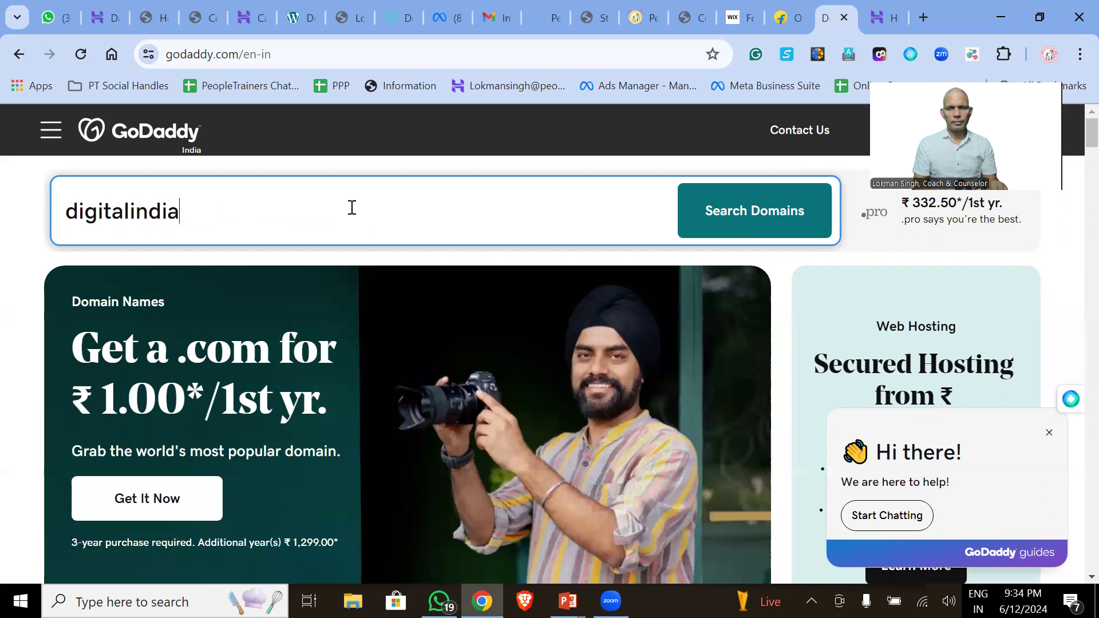
{"action": "left_click", "coordinate": [803, 219]}
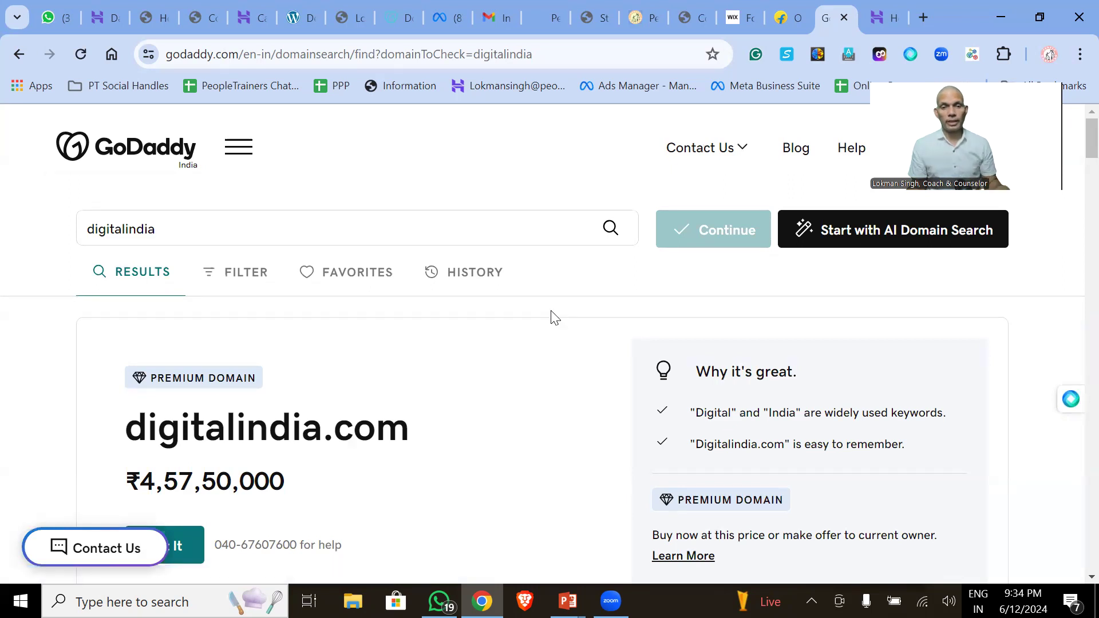
- Browse the results, where digitalindia.com is a ₹4,57,50,000 premium domain, plus priced alternatives
{"action": "scroll", "coordinate": [451, 392], "scroll_direction": "down", "scroll_amount": 6}
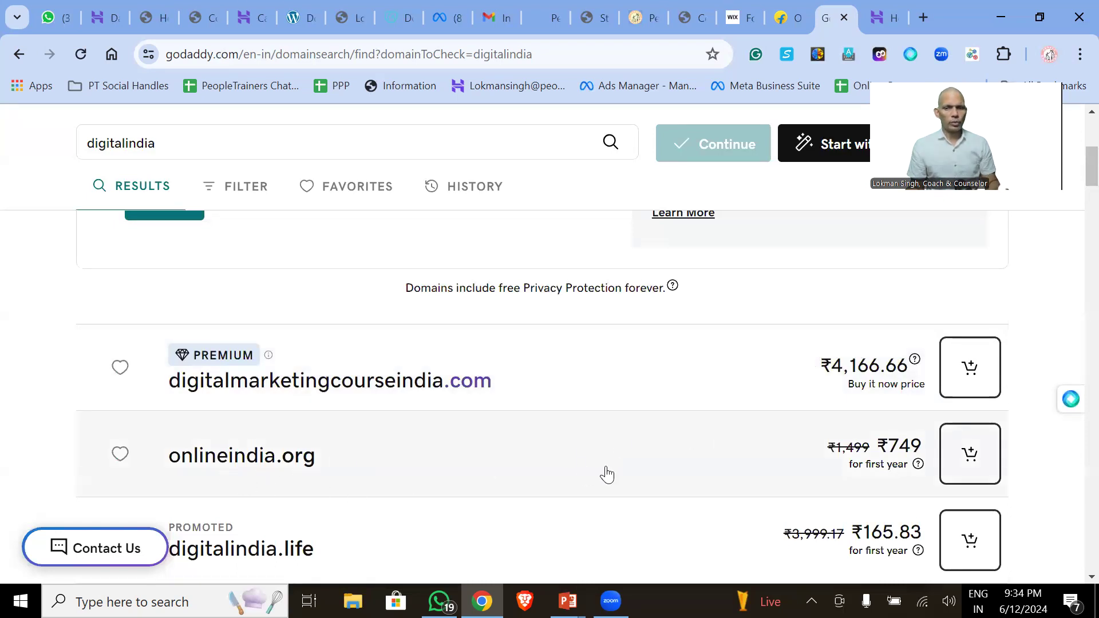
{"action": "scroll", "coordinate": [603, 473], "scroll_direction": "down", "scroll_amount": 1}
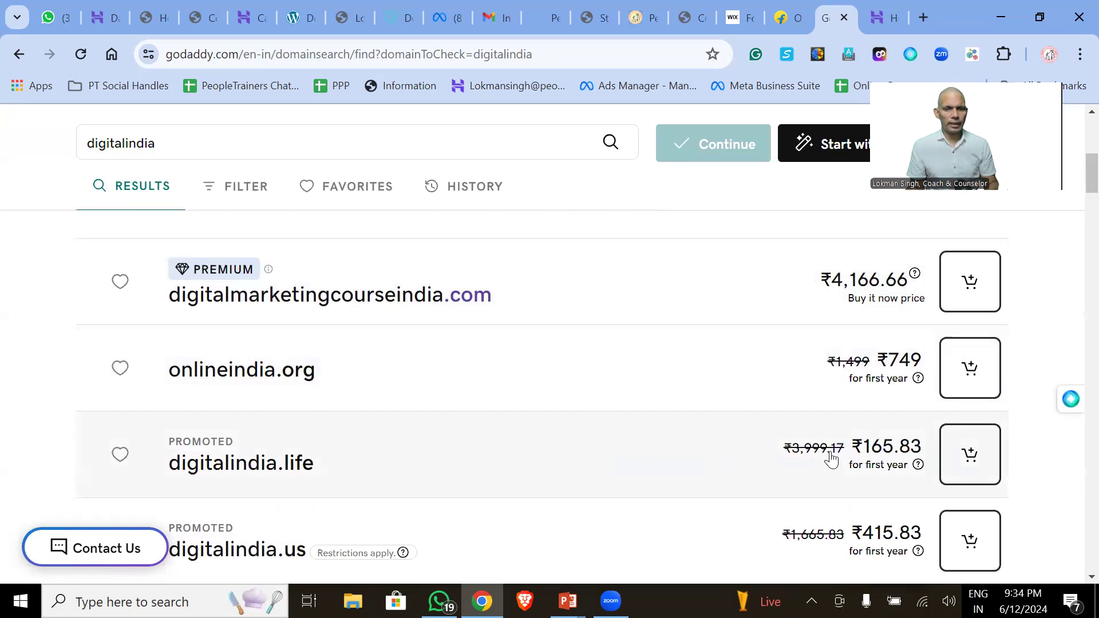
{"action": "scroll", "coordinate": [773, 478], "scroll_direction": "down", "scroll_amount": 2}
{"action": "scroll", "coordinate": [386, 456], "scroll_direction": "down", "scroll_amount": 2}
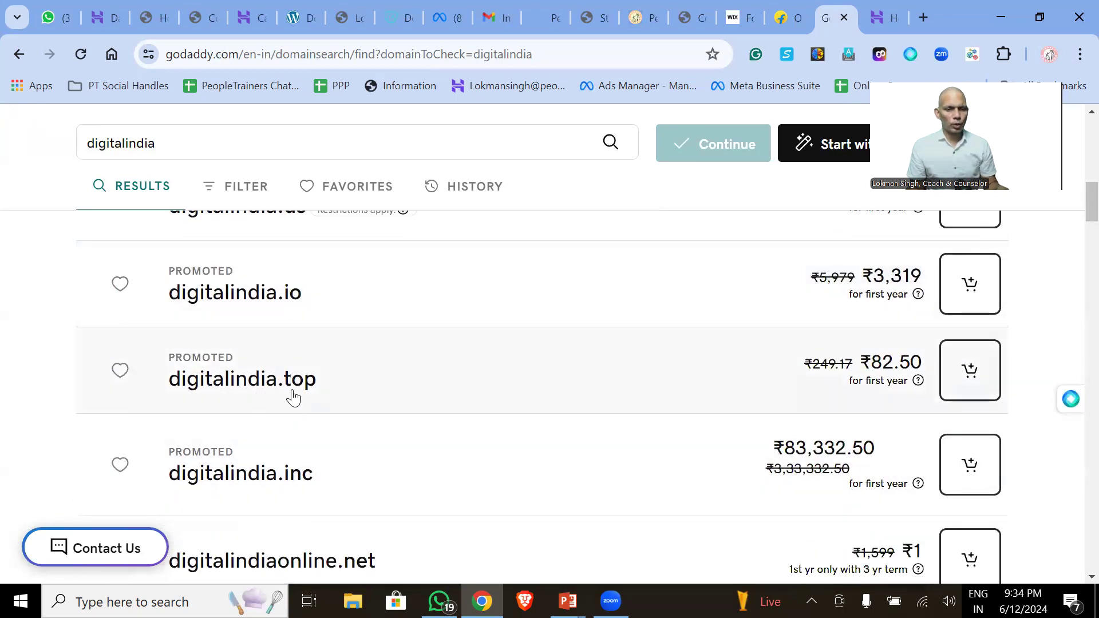
{"action": "scroll", "coordinate": [286, 407], "scroll_direction": "down", "scroll_amount": 3}
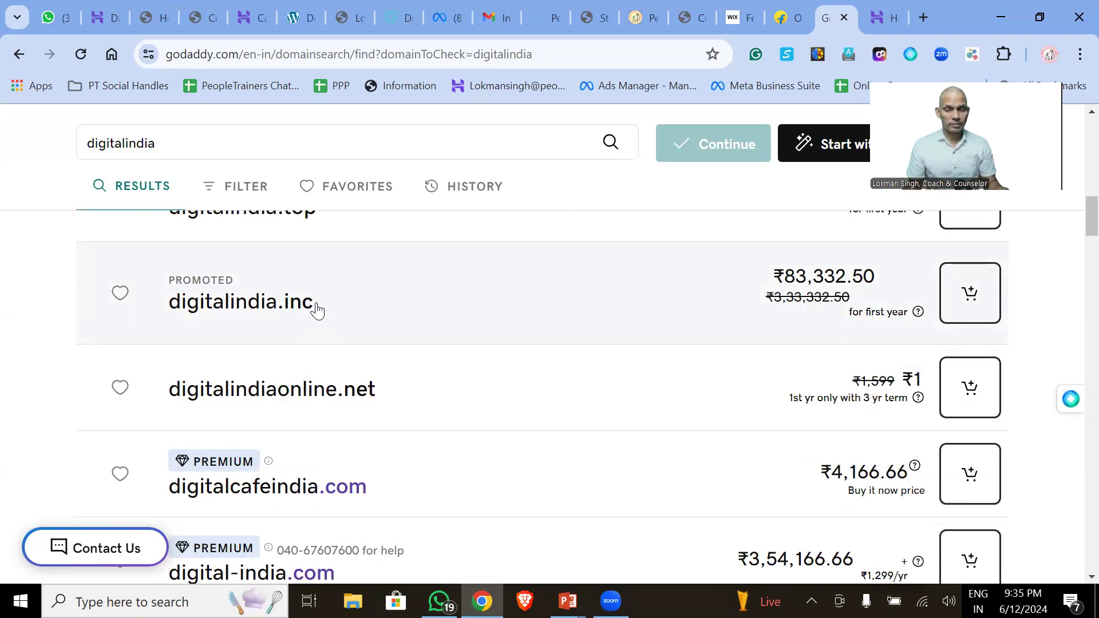
{"action": "scroll", "coordinate": [168, 277], "scroll_direction": "down", "scroll_amount": 5}
{"action": "scroll", "coordinate": [169, 278], "scroll_direction": "down", "scroll_amount": 9}
{"action": "scroll", "coordinate": [169, 277], "scroll_direction": "down", "scroll_amount": 5}
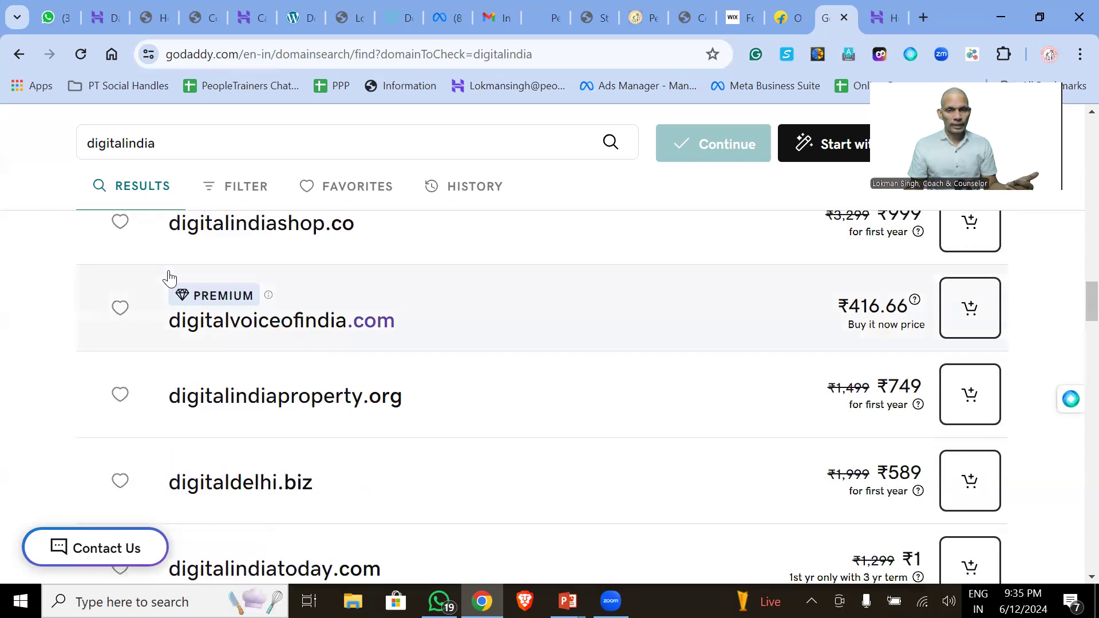
{"action": "scroll", "coordinate": [98, 277], "scroll_direction": "up", "scroll_amount": 20}
{"action": "scroll", "coordinate": [277, 356], "scroll_direction": "down", "scroll_amount": 5}
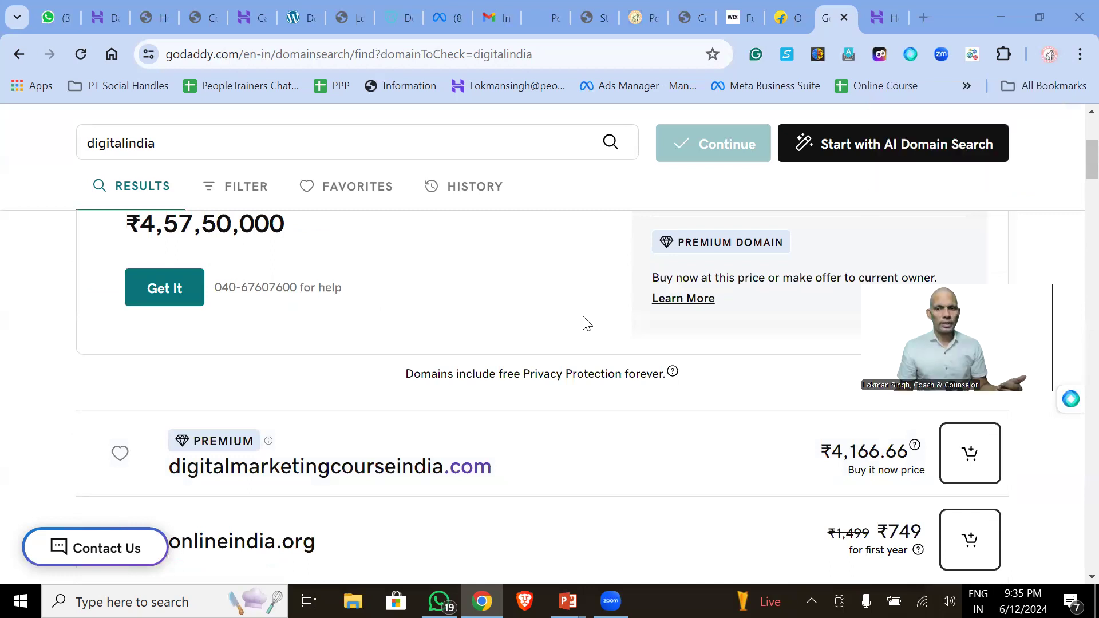
{"action": "scroll", "coordinate": [587, 320], "scroll_direction": "up", "scroll_amount": 5}
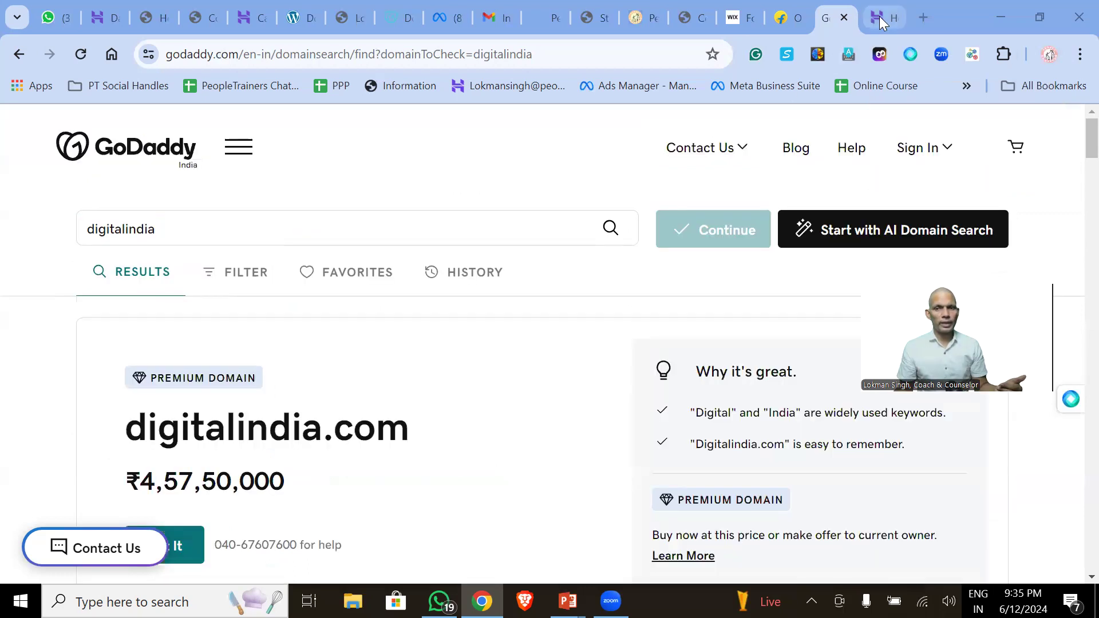
- On Hostinger, compare the ₹149.00, ₹249.00 and ₹699.00 Cloud Startup plan cards
{"action": "left_click", "coordinate": [880, 16]}
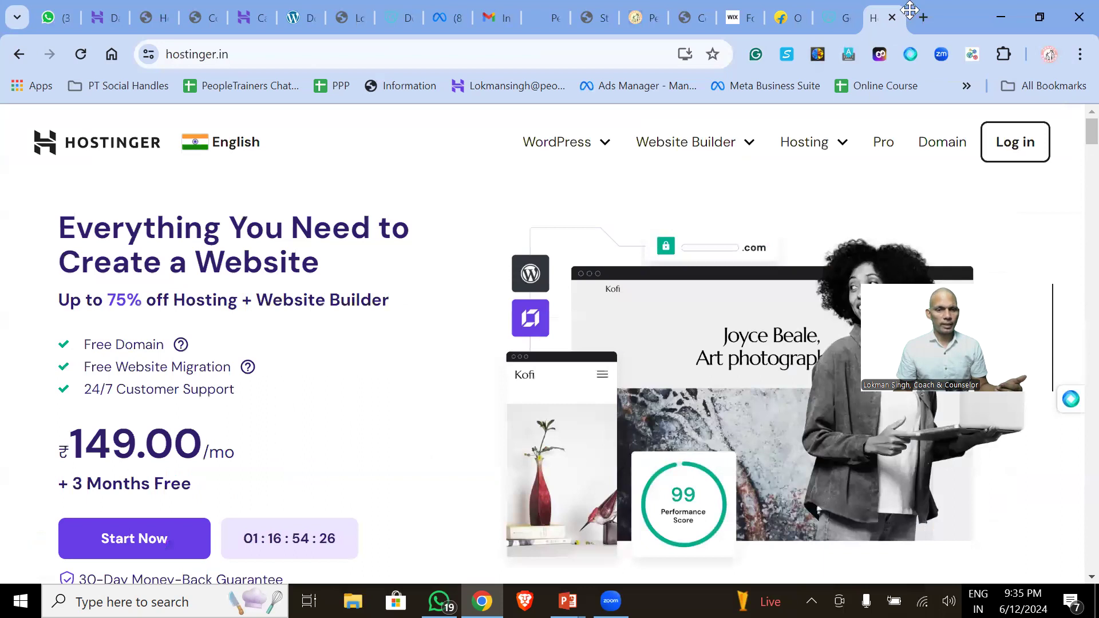
{"action": "scroll", "coordinate": [163, 429], "scroll_direction": "down", "scroll_amount": 15}
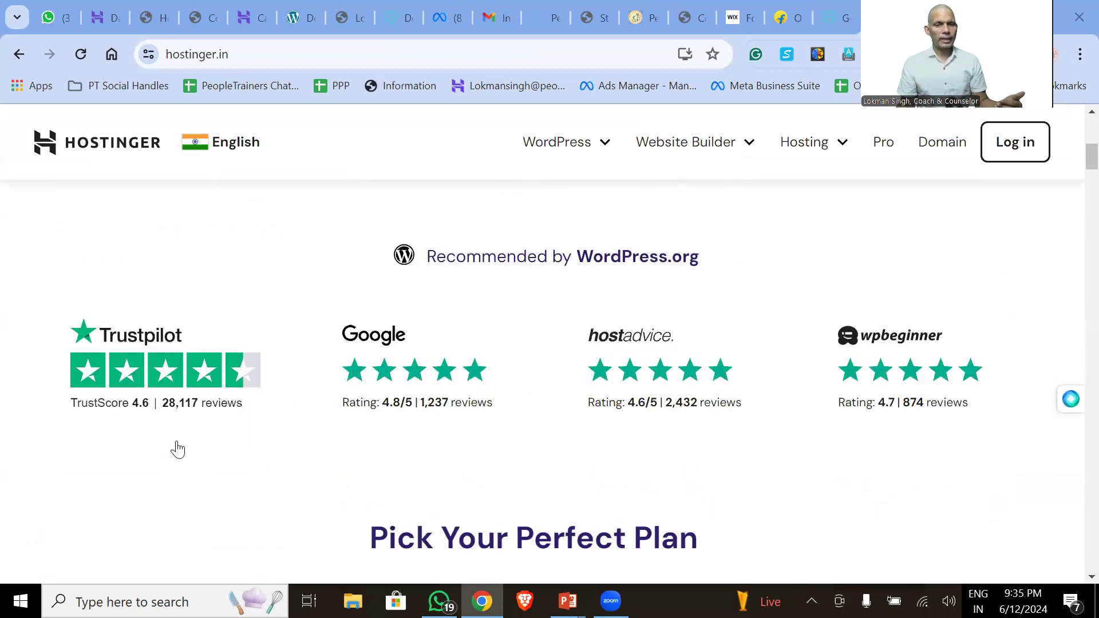
{"action": "scroll", "coordinate": [173, 451], "scroll_direction": "up", "scroll_amount": 1}
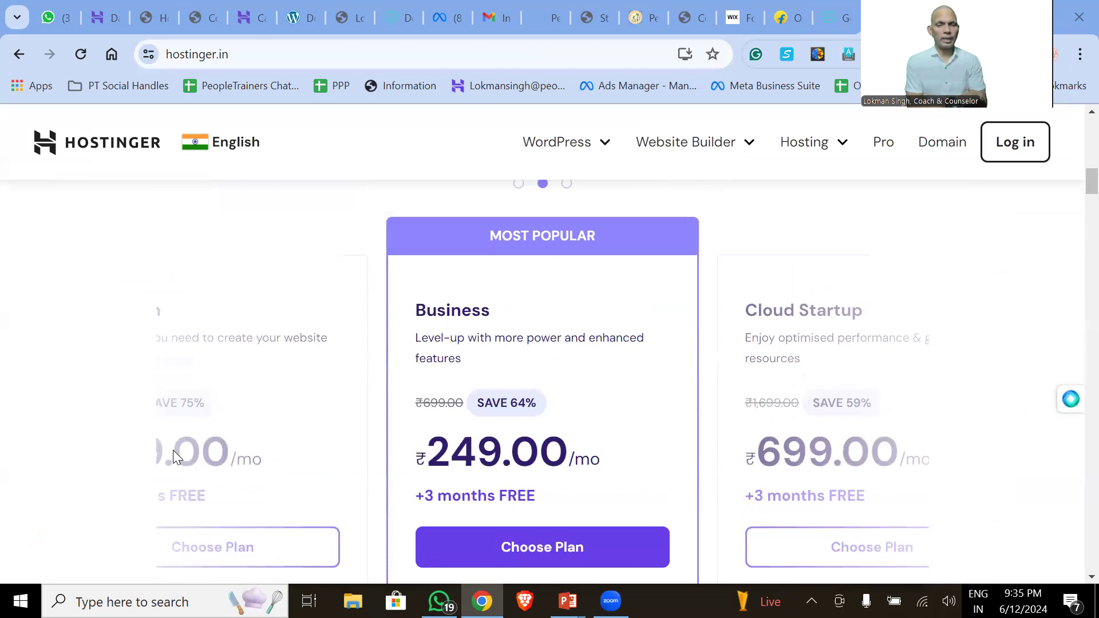
{"action": "scroll", "coordinate": [175, 455], "scroll_direction": "down", "scroll_amount": 3}
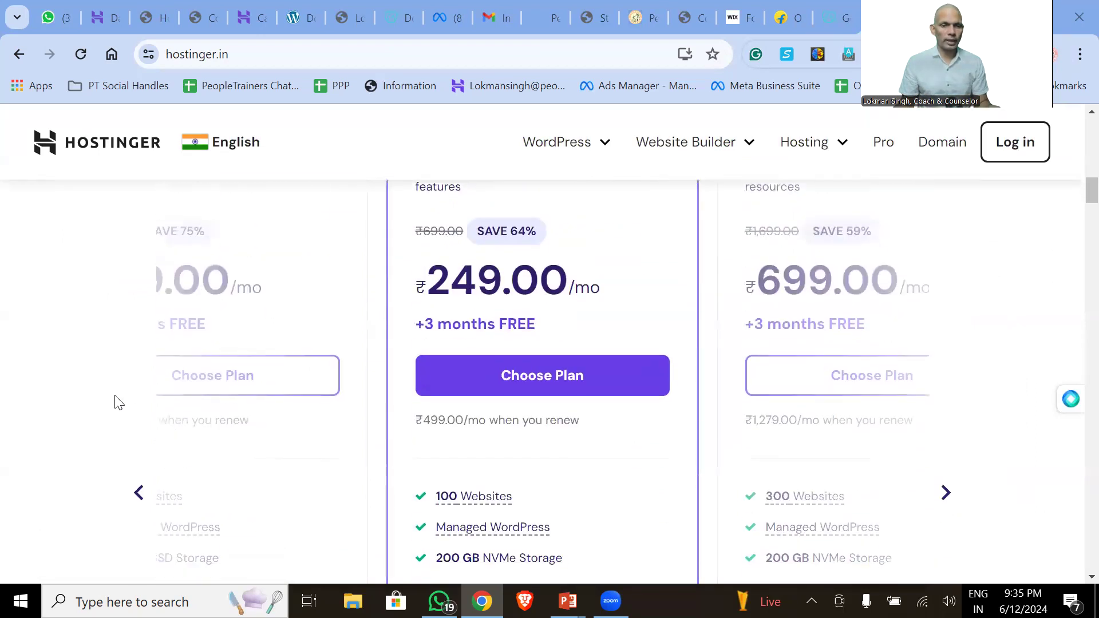
{"action": "left_click", "coordinate": [136, 500]}
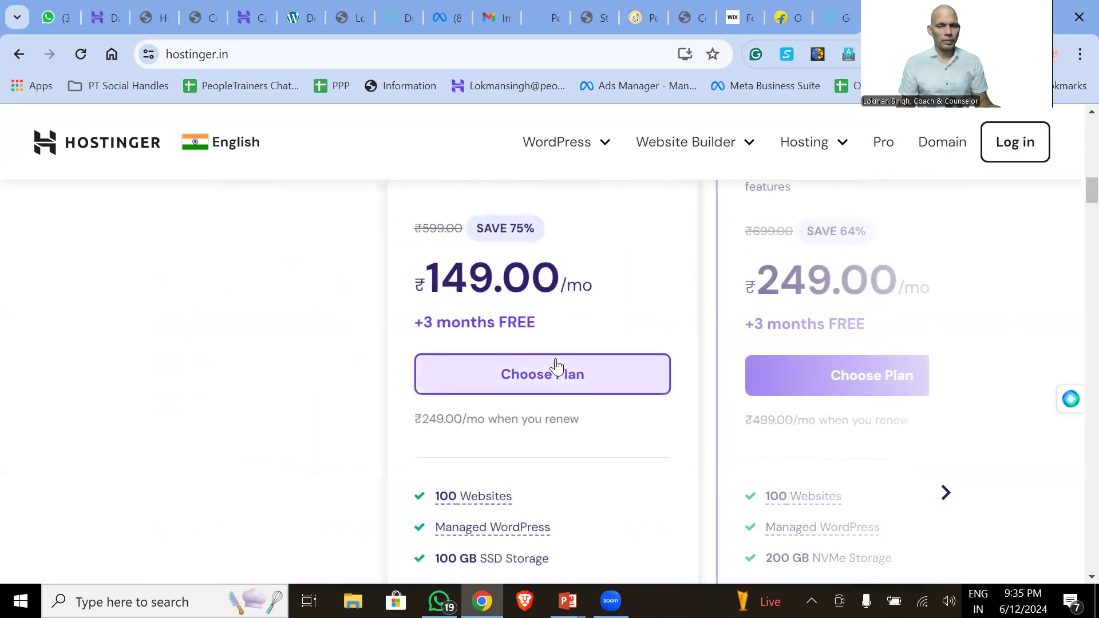
{"action": "left_click", "coordinate": [945, 494]}
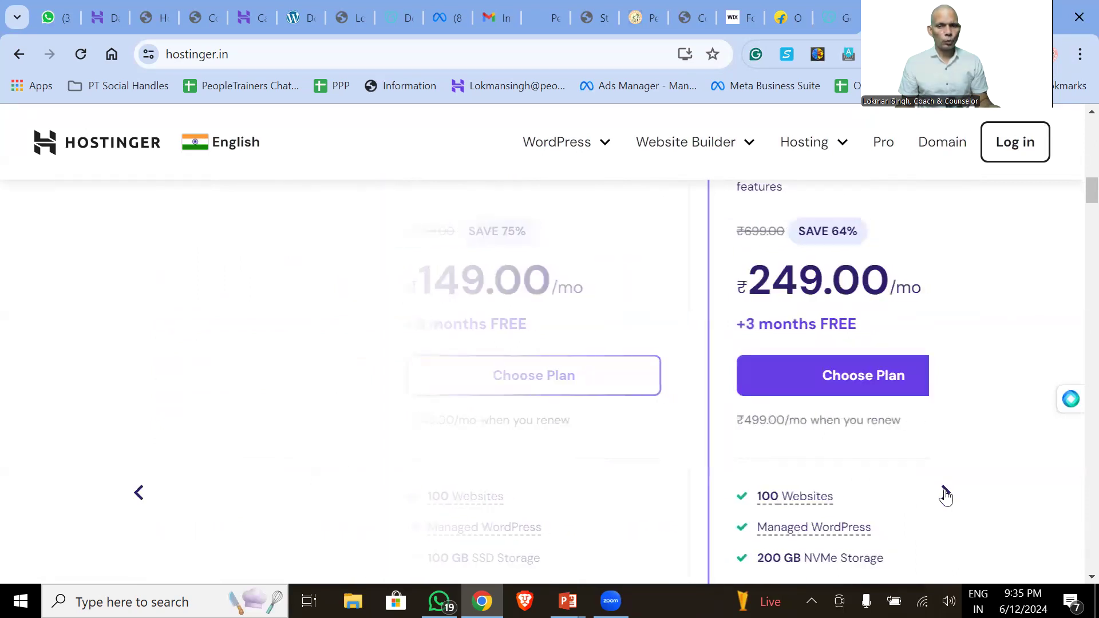
{"action": "left_click", "coordinate": [945, 494]}
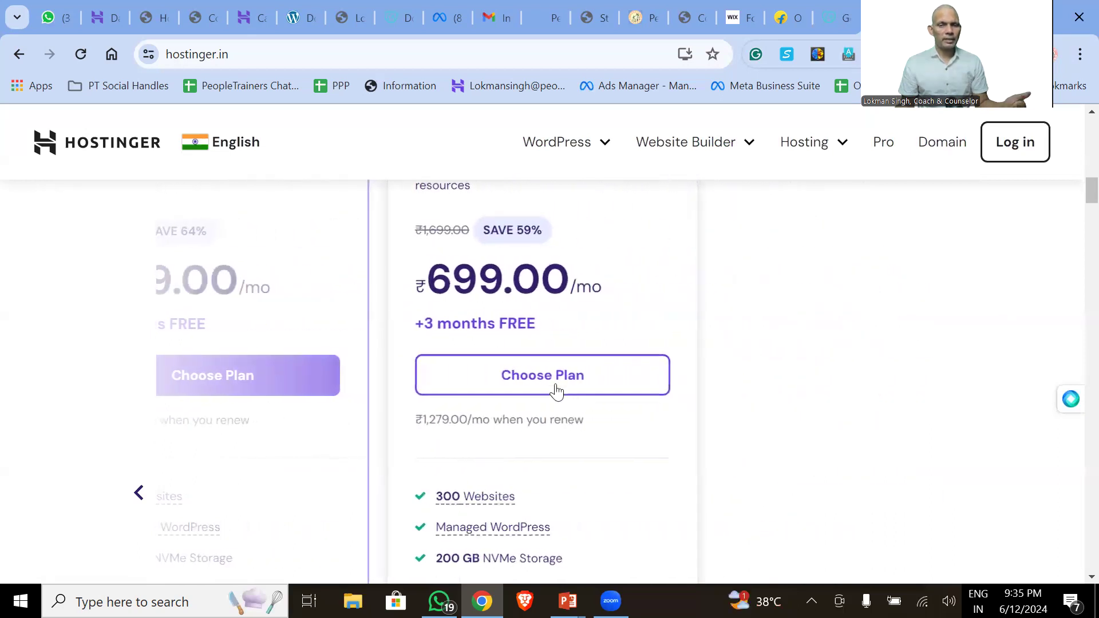
{"action": "left_click_drag", "start_coordinate": [437, 269], "coordinate": [571, 276]}
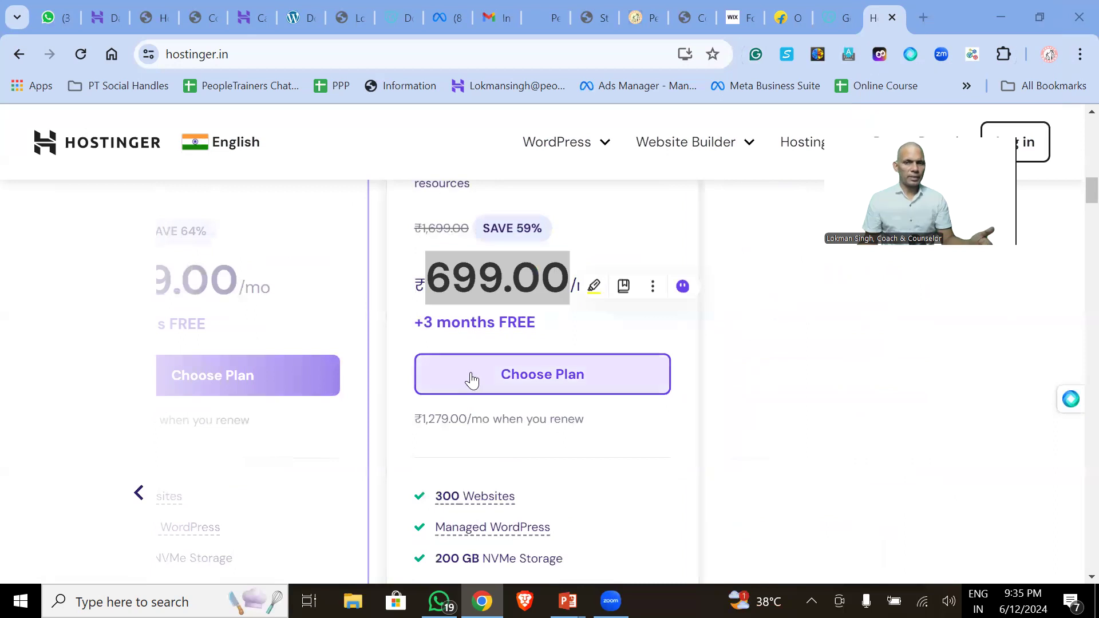
{"action": "scroll", "coordinate": [467, 349], "scroll_direction": "up", "scroll_amount": 6}
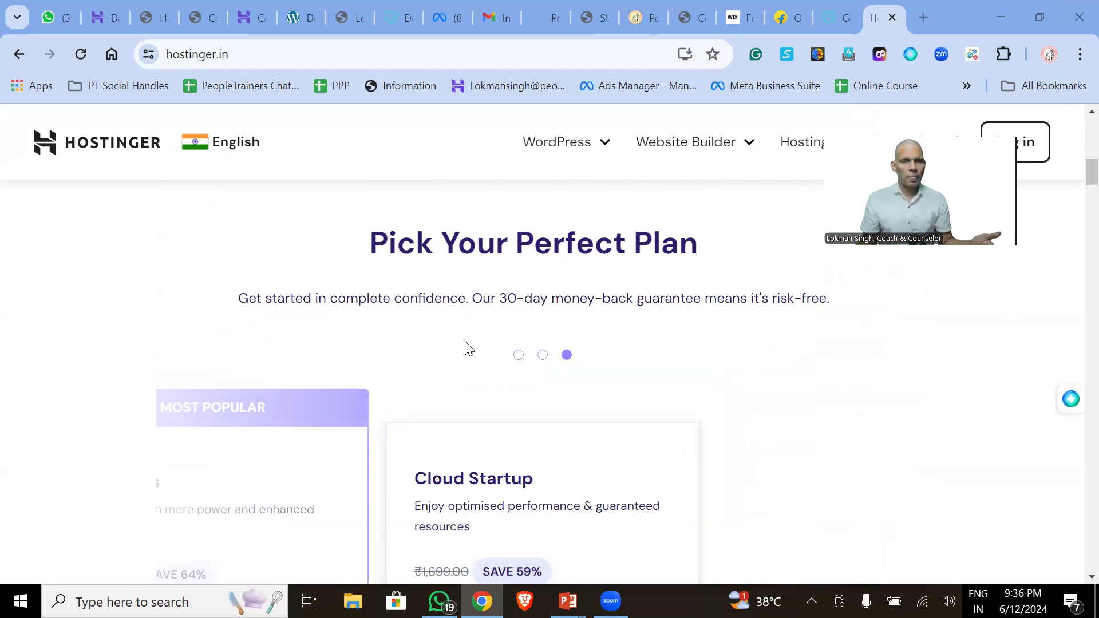
- Go to the hPanel Websites list and expand the Add website options
{"action": "left_click", "coordinate": [94, 16]}
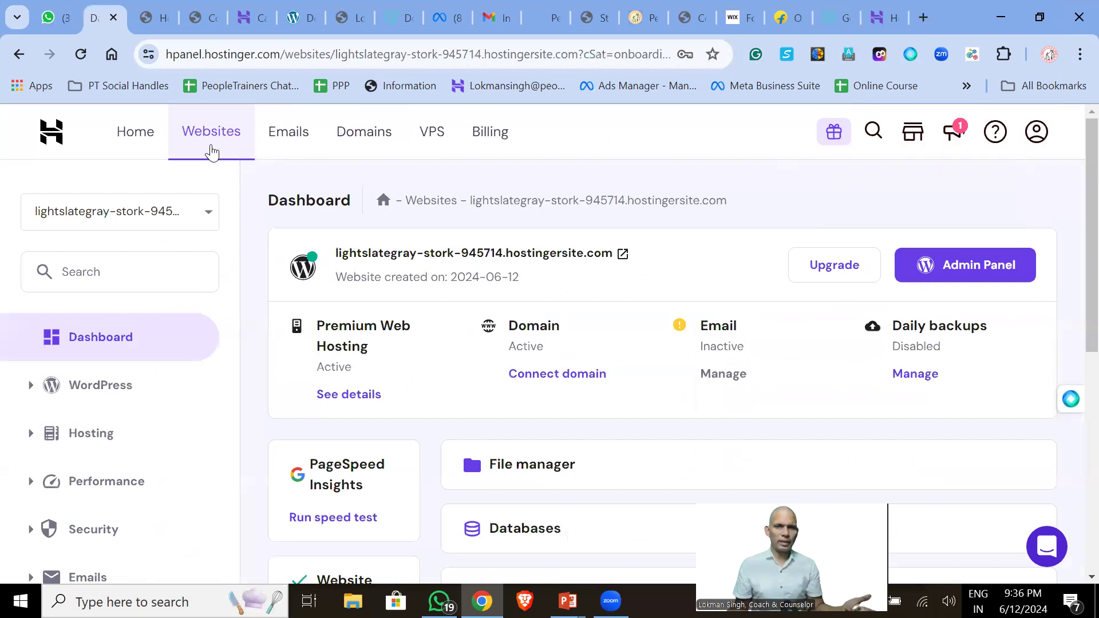
{"action": "left_click", "coordinate": [211, 150]}
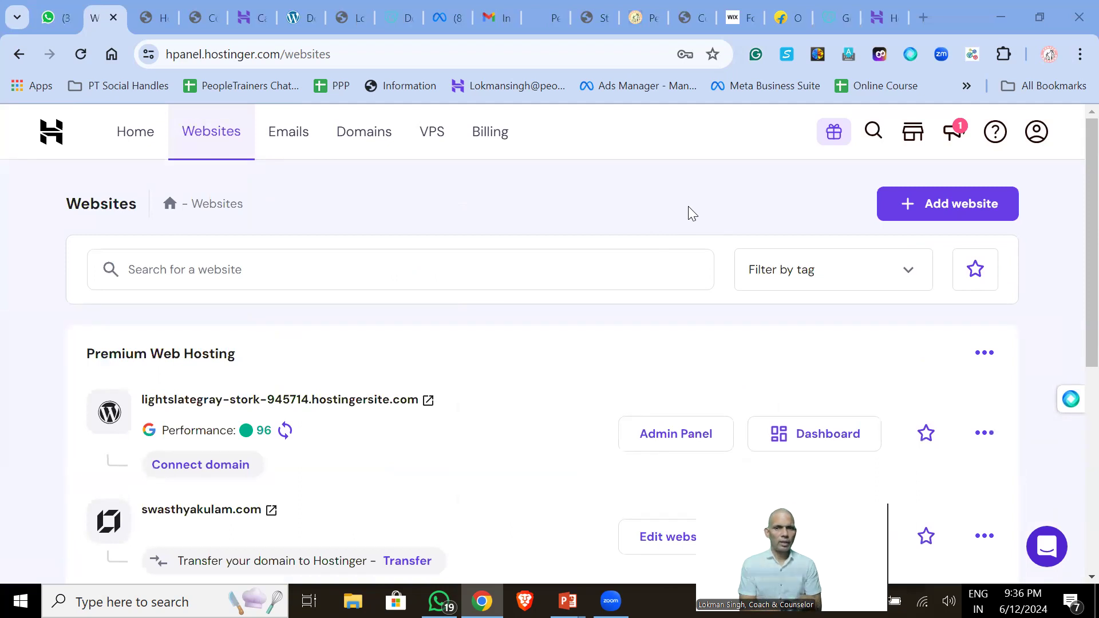
{"action": "left_click", "coordinate": [926, 204]}
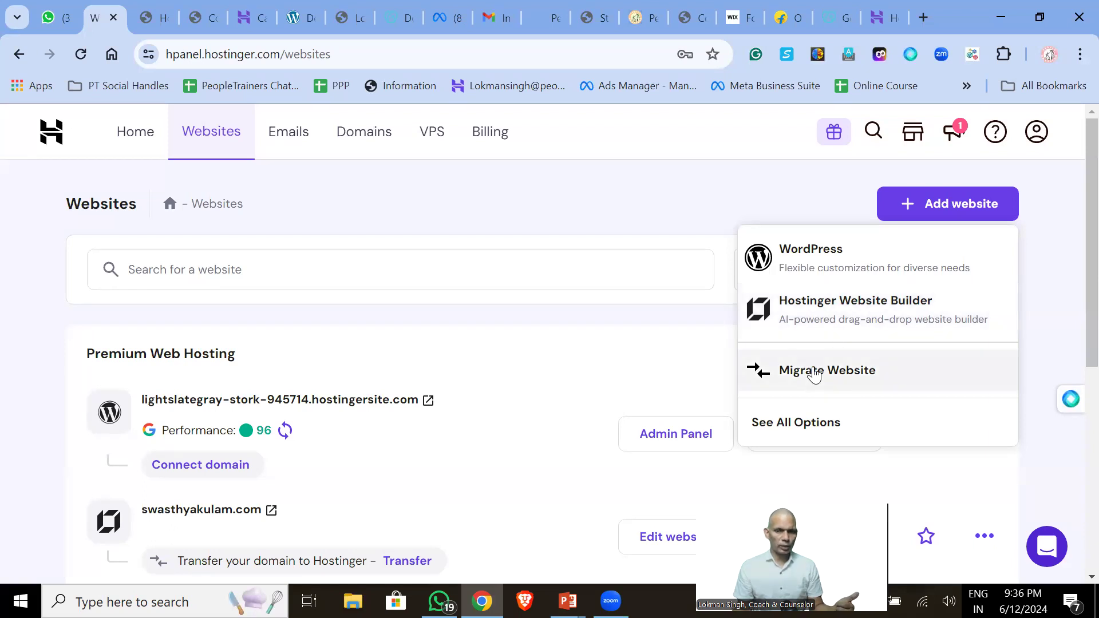
- Start a new WordPress site and confirm the administrator email and password
{"action": "left_click", "coordinate": [818, 249]}
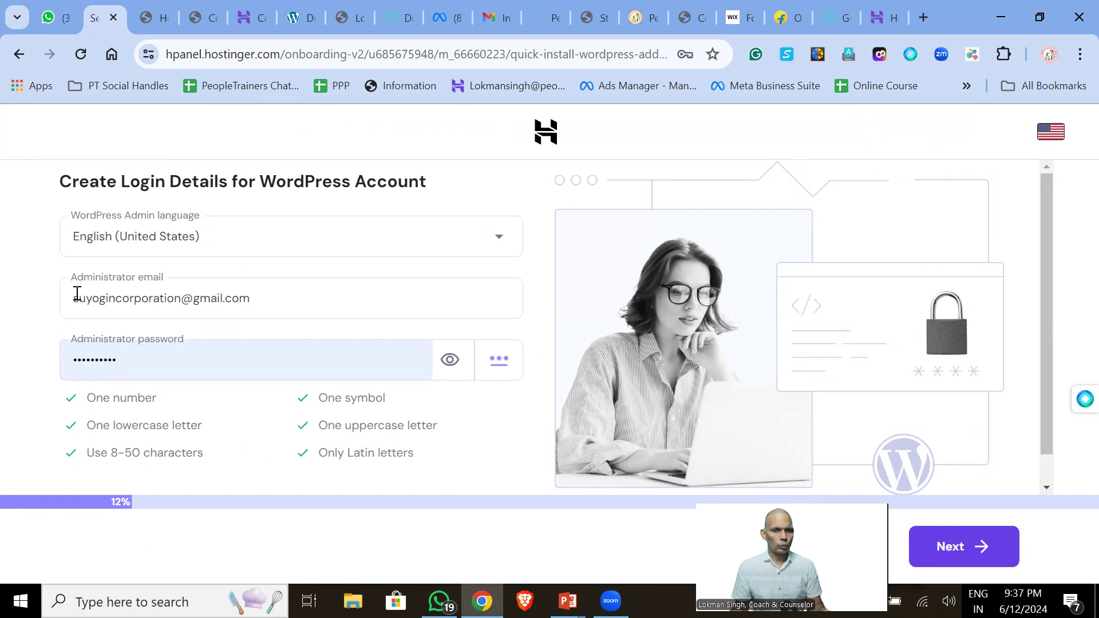
{"action": "left_click_drag", "start_coordinate": [74, 294], "coordinate": [294, 300]}
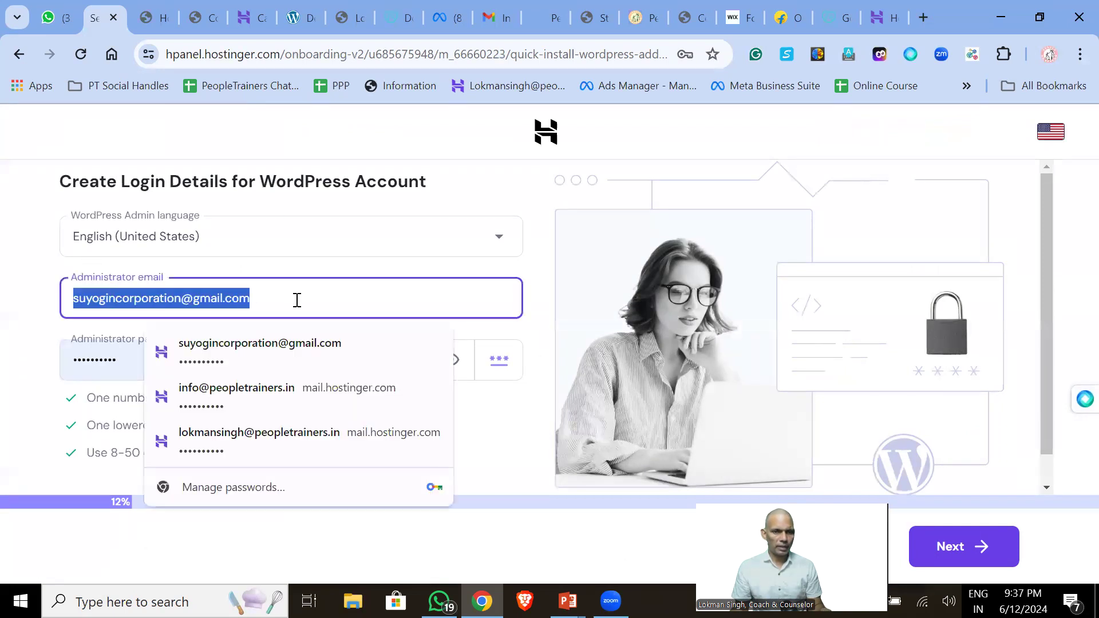
{"action": "left_click", "coordinate": [127, 359]}
{"action": "scroll", "coordinate": [179, 348], "scroll_direction": "down", "scroll_amount": 1}
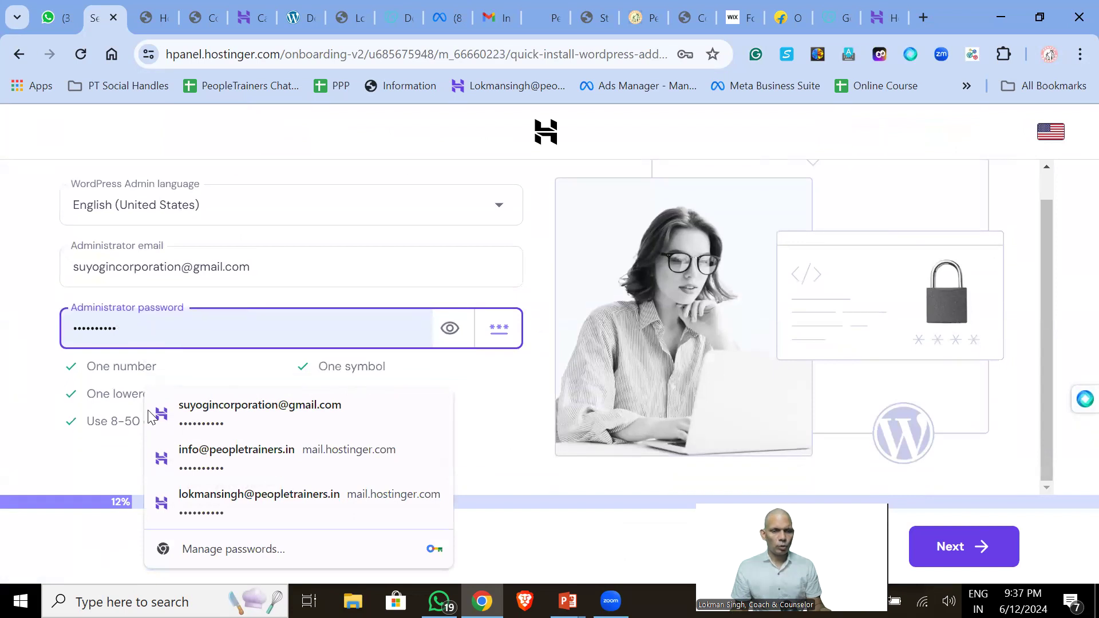
{"action": "left_click", "coordinate": [690, 535]}
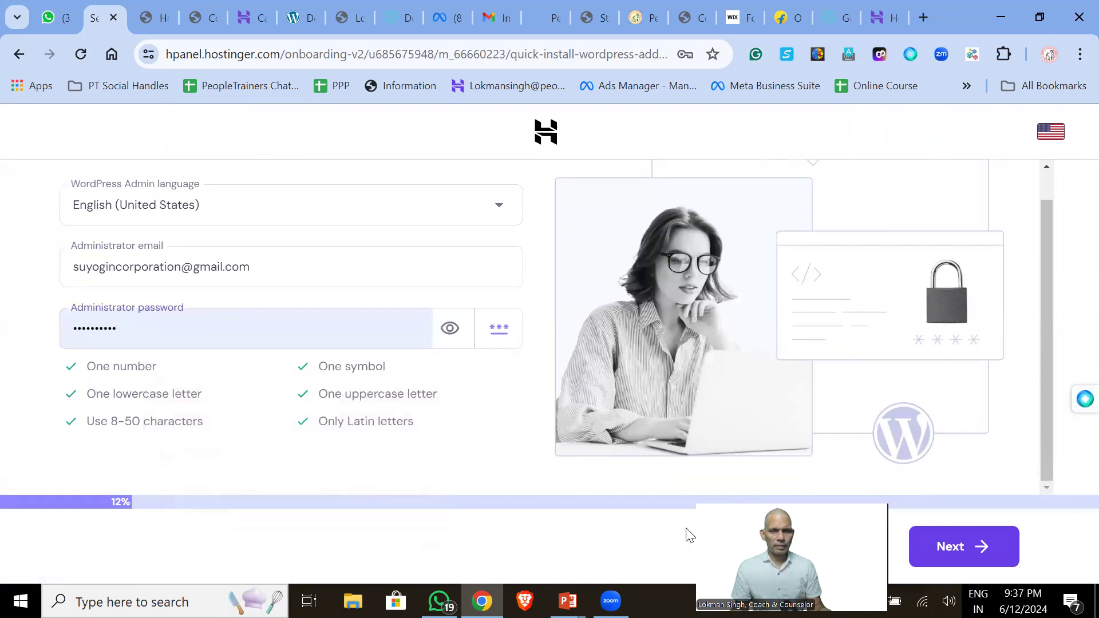
{"action": "left_click", "coordinate": [958, 562]}
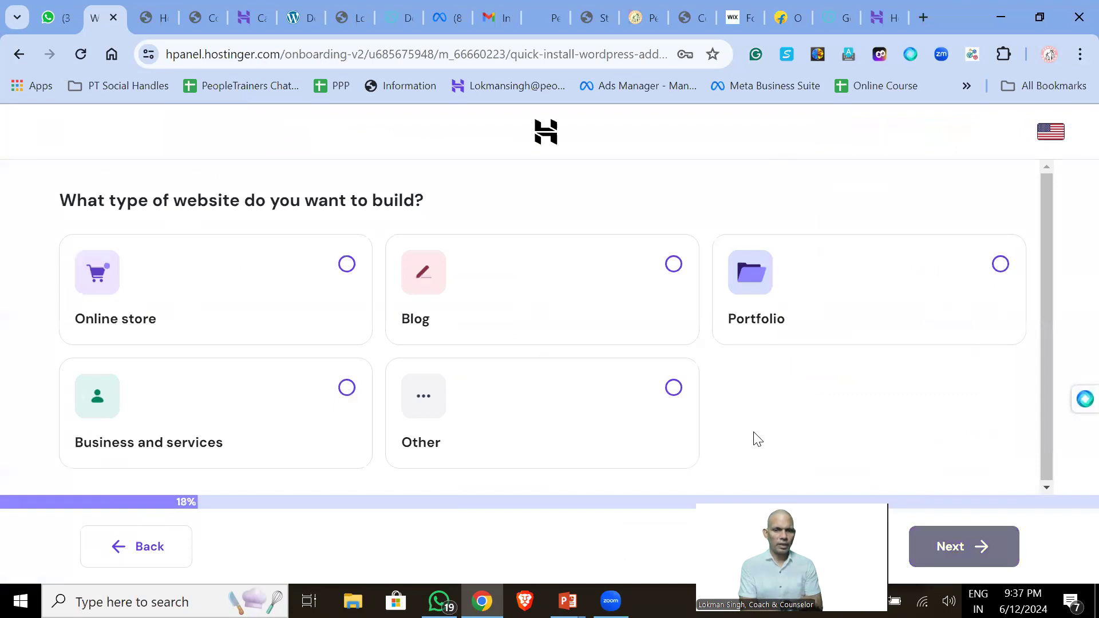
- Choose Online store as the site type and continue to the pre-built templates
{"action": "left_click", "coordinate": [347, 388]}
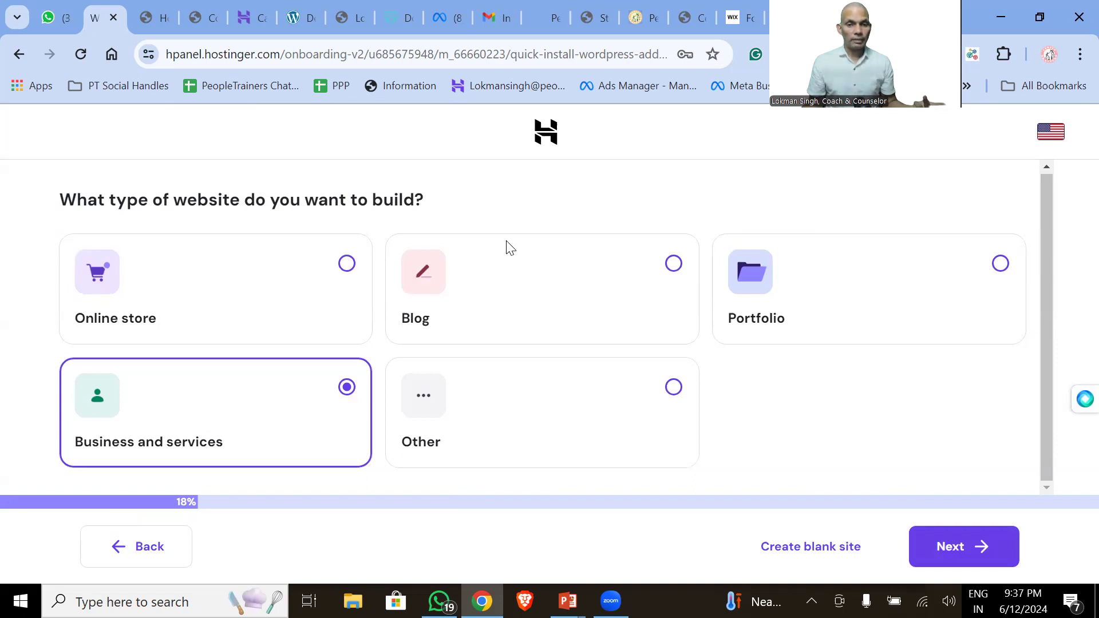
{"action": "left_click", "coordinate": [266, 427]}
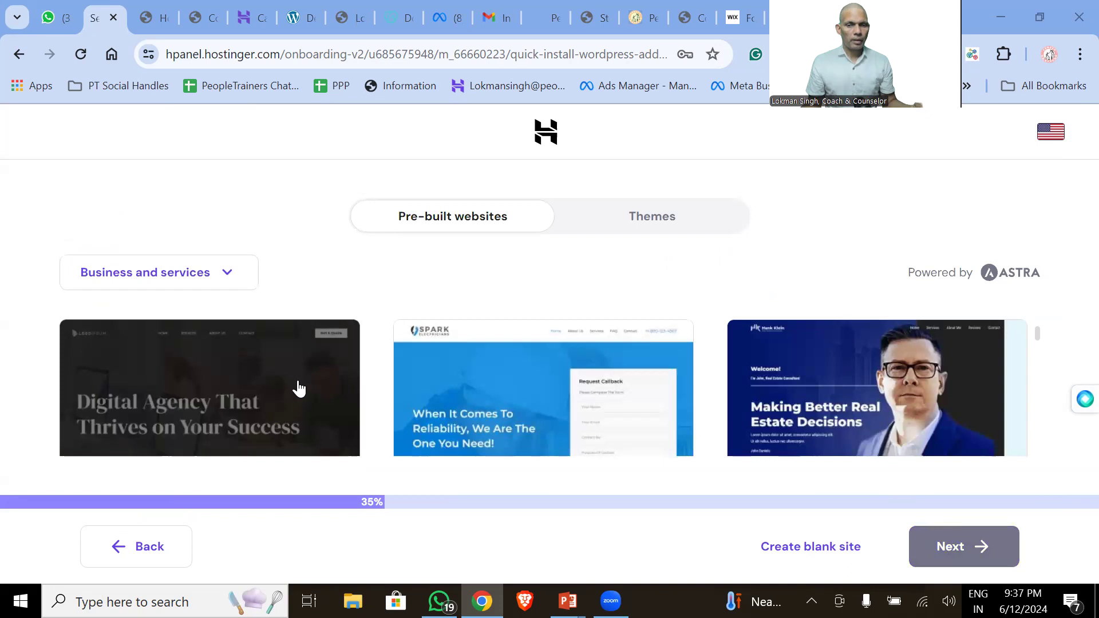
{"action": "left_click", "coordinate": [114, 553]}
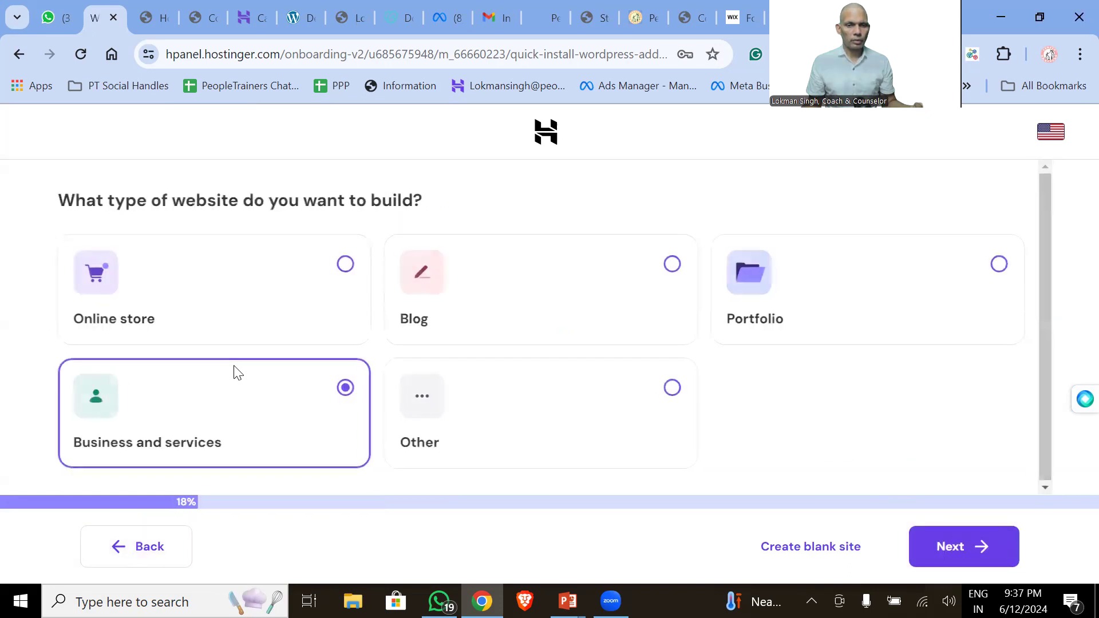
{"action": "left_click", "coordinate": [155, 307]}
{"action": "left_click", "coordinate": [937, 548]}
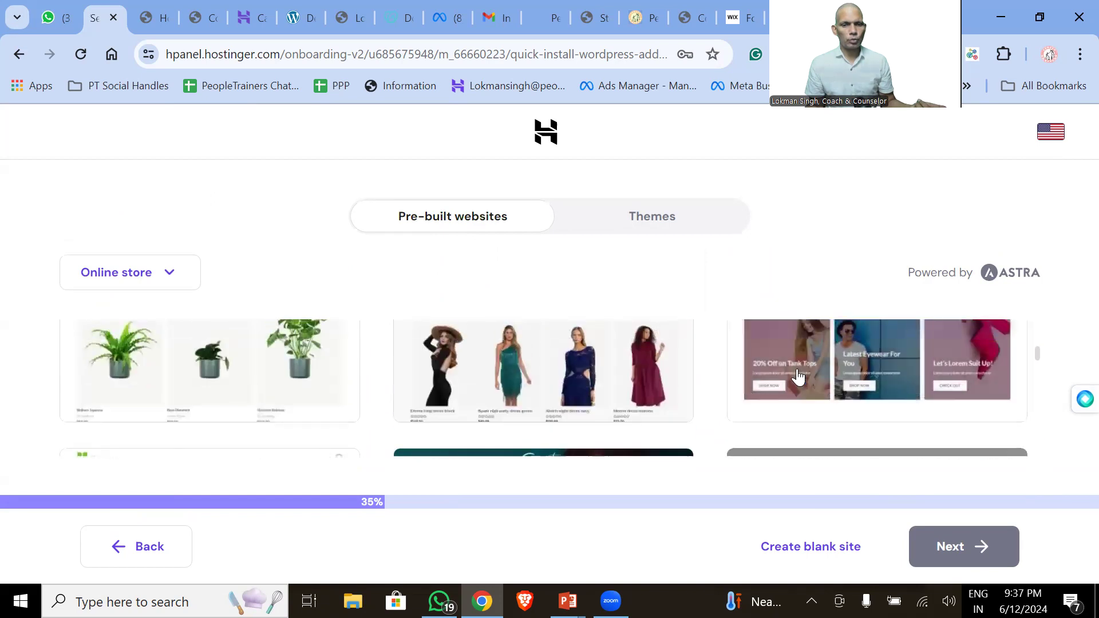
- Browse the Online store Astra templates and preview the skin cleanser store design
{"action": "mouse_move", "coordinate": [798, 377]}
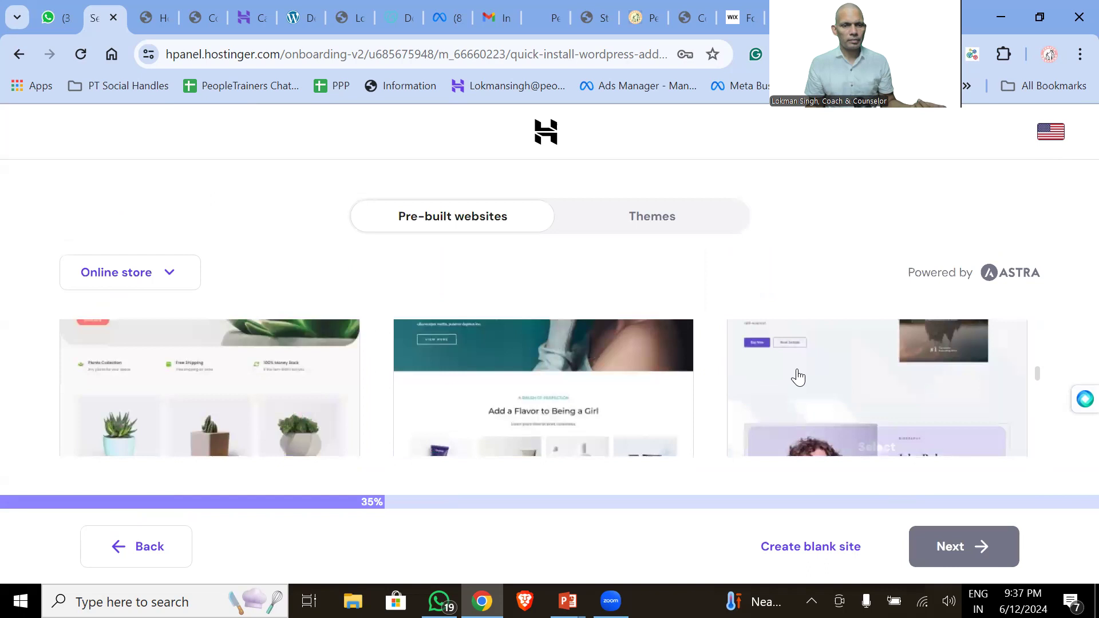
{"action": "scroll", "coordinate": [799, 376], "scroll_direction": "down", "scroll_amount": 3}
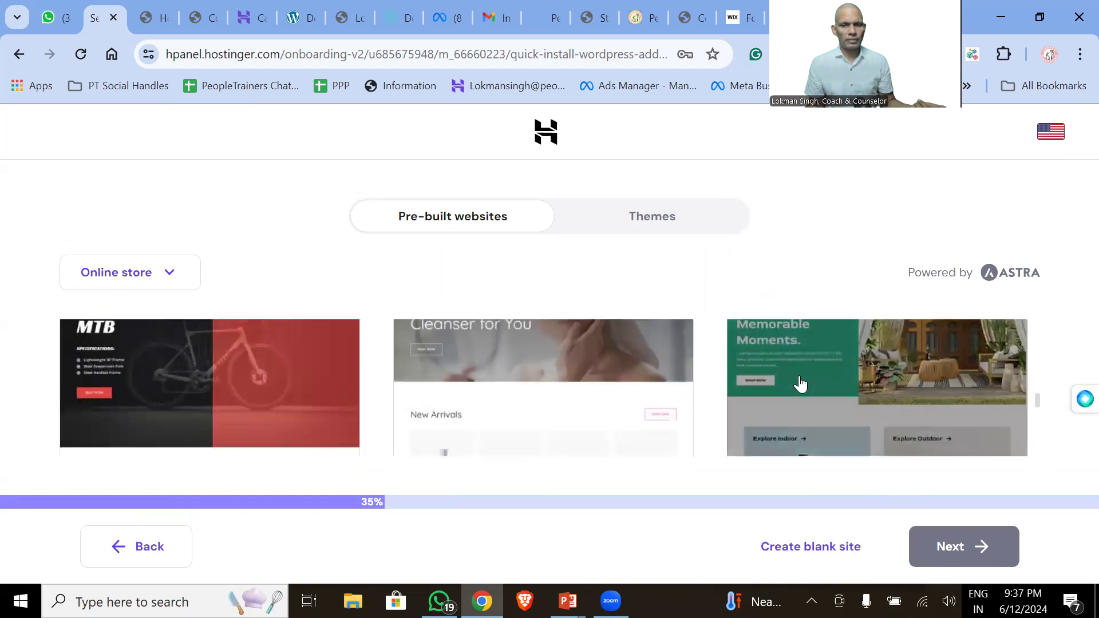
{"action": "scroll", "coordinate": [796, 384], "scroll_direction": "up", "scroll_amount": 1}
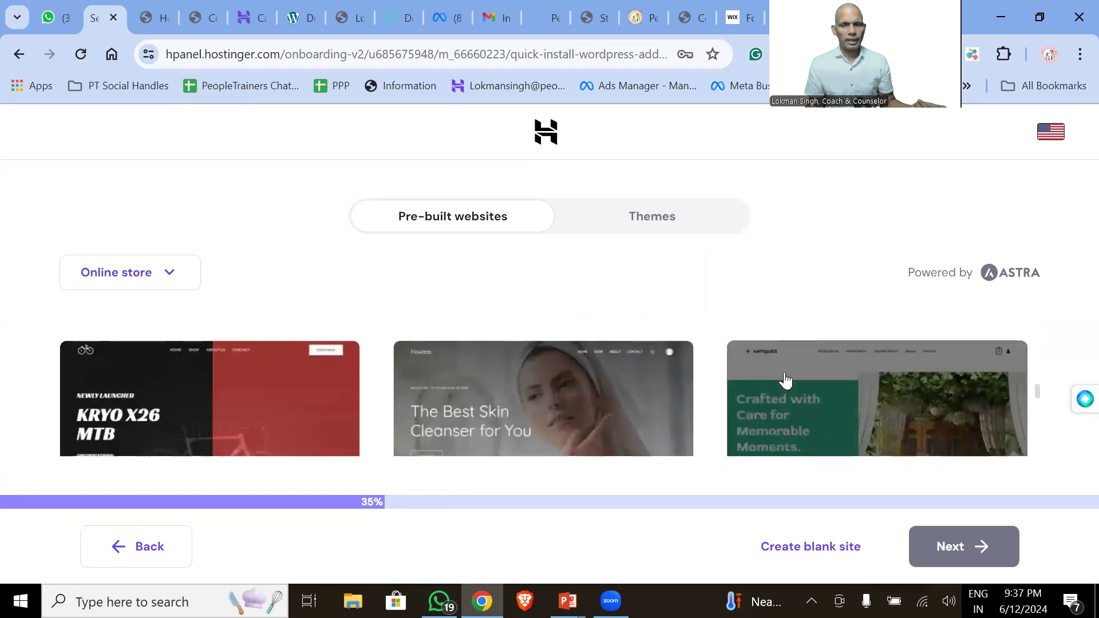
{"action": "scroll", "coordinate": [786, 380], "scroll_direction": "up", "scroll_amount": 3}
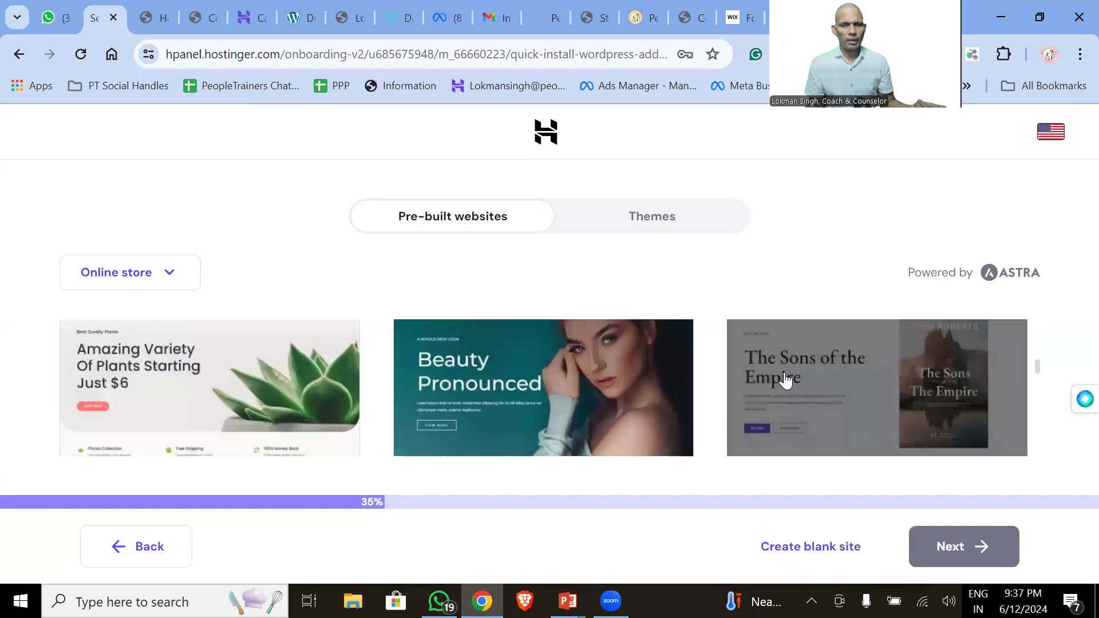
{"action": "scroll", "coordinate": [785, 379], "scroll_direction": "down", "scroll_amount": 10}
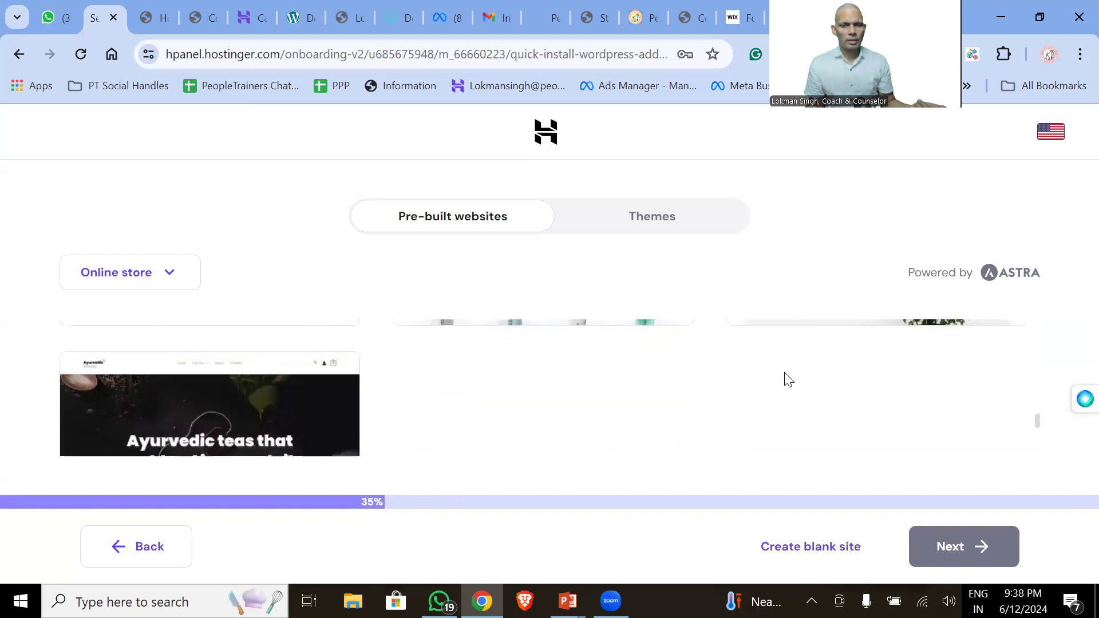
{"action": "scroll", "coordinate": [789, 379], "scroll_direction": "up", "scroll_amount": 2}
{"action": "scroll", "coordinate": [786, 379], "scroll_direction": "up", "scroll_amount": 1}
{"action": "scroll", "coordinate": [785, 379], "scroll_direction": "down", "scroll_amount": 2}
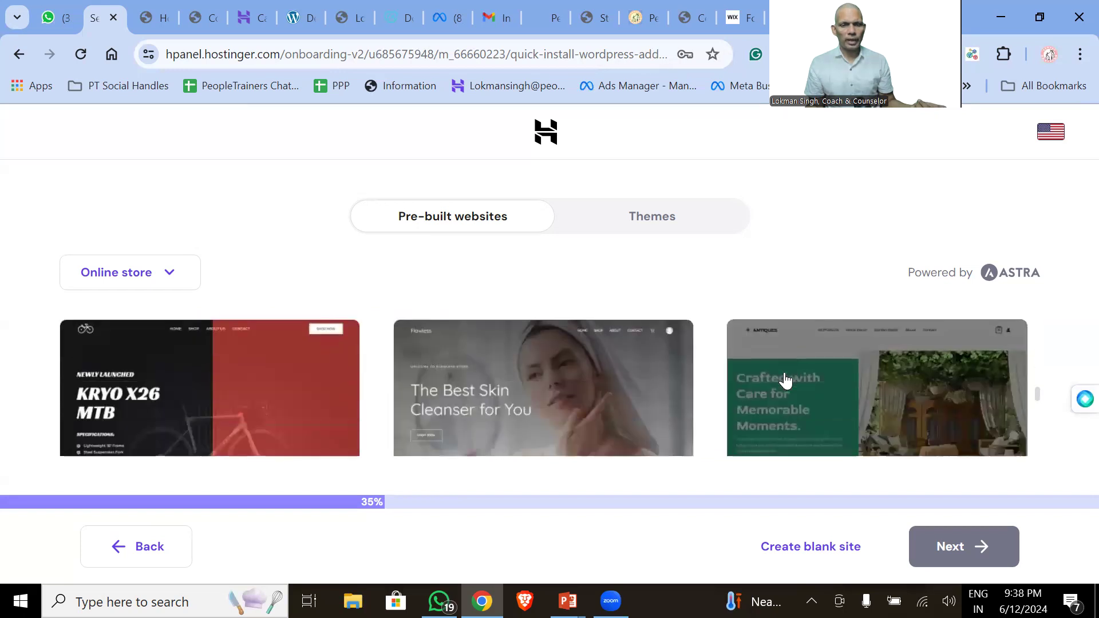
{"action": "scroll", "coordinate": [785, 379], "scroll_direction": "down", "scroll_amount": 1}
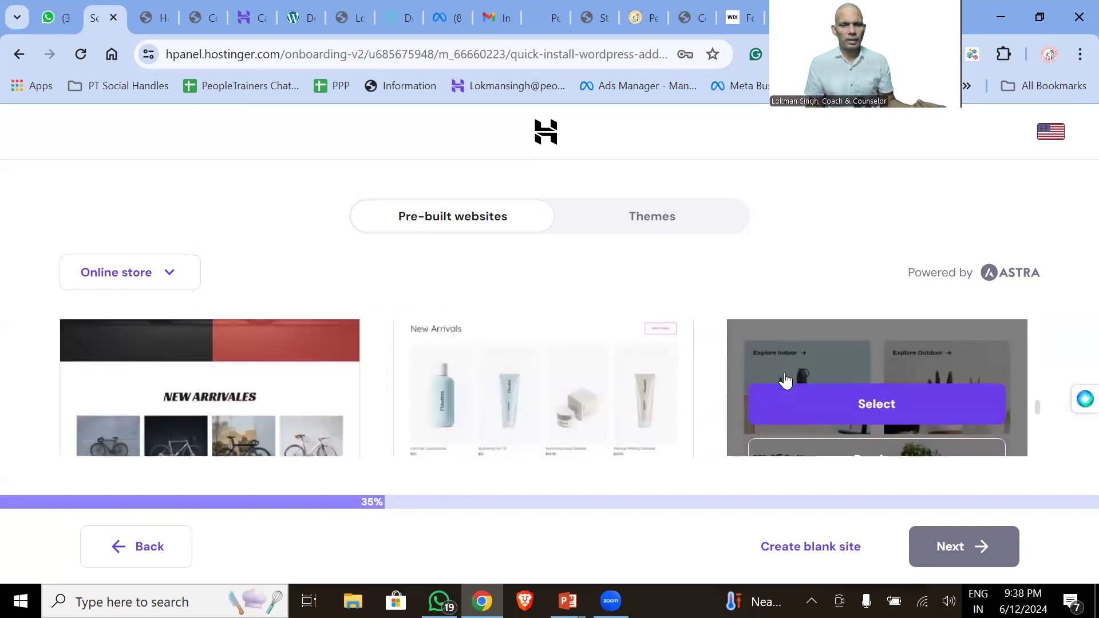
{"action": "scroll", "coordinate": [781, 379], "scroll_direction": "up", "scroll_amount": 2}
{"action": "scroll", "coordinate": [774, 379], "scroll_direction": "down", "scroll_amount": 2}
{"action": "scroll", "coordinate": [774, 380], "scroll_direction": "up", "scroll_amount": 2}
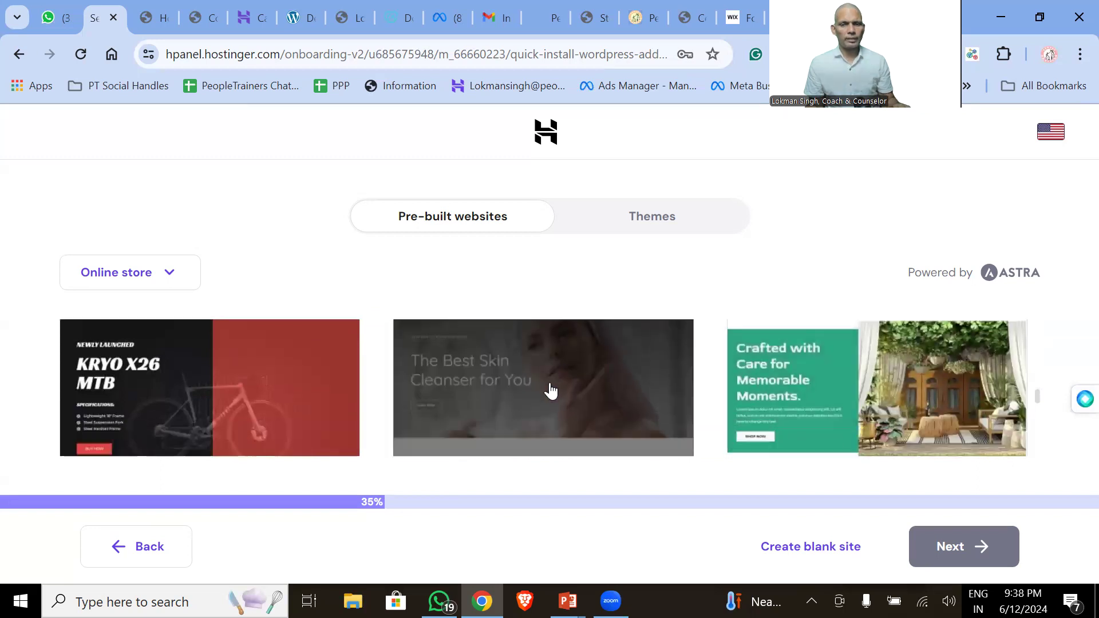
{"action": "scroll", "coordinate": [550, 394], "scroll_direction": "down", "scroll_amount": 3}
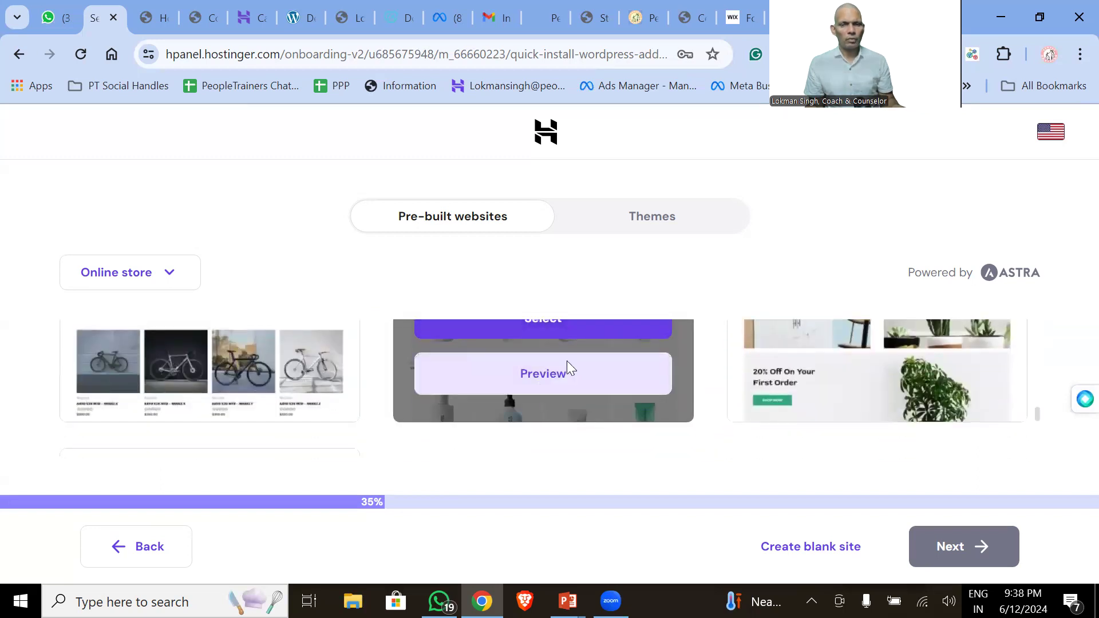
{"action": "left_click", "coordinate": [567, 365]}
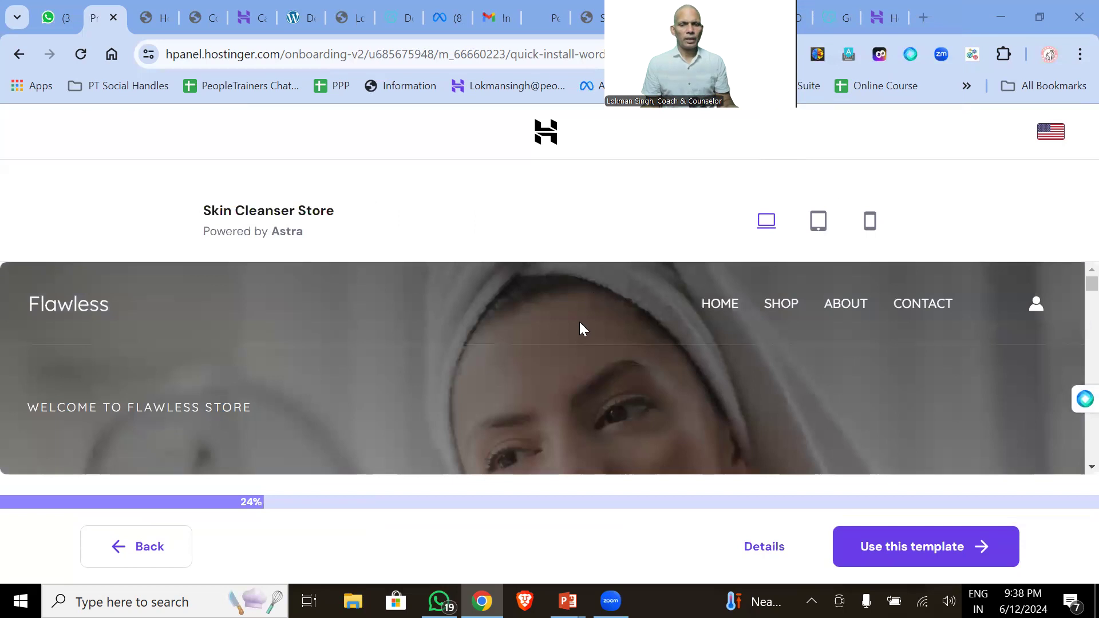
- Look through the Skin Cleanser Store preview and choose Use this template
{"action": "scroll", "coordinate": [579, 324], "scroll_direction": "down", "scroll_amount": 3}
{"action": "scroll", "coordinate": [579, 326], "scroll_direction": "down", "scroll_amount": 5}
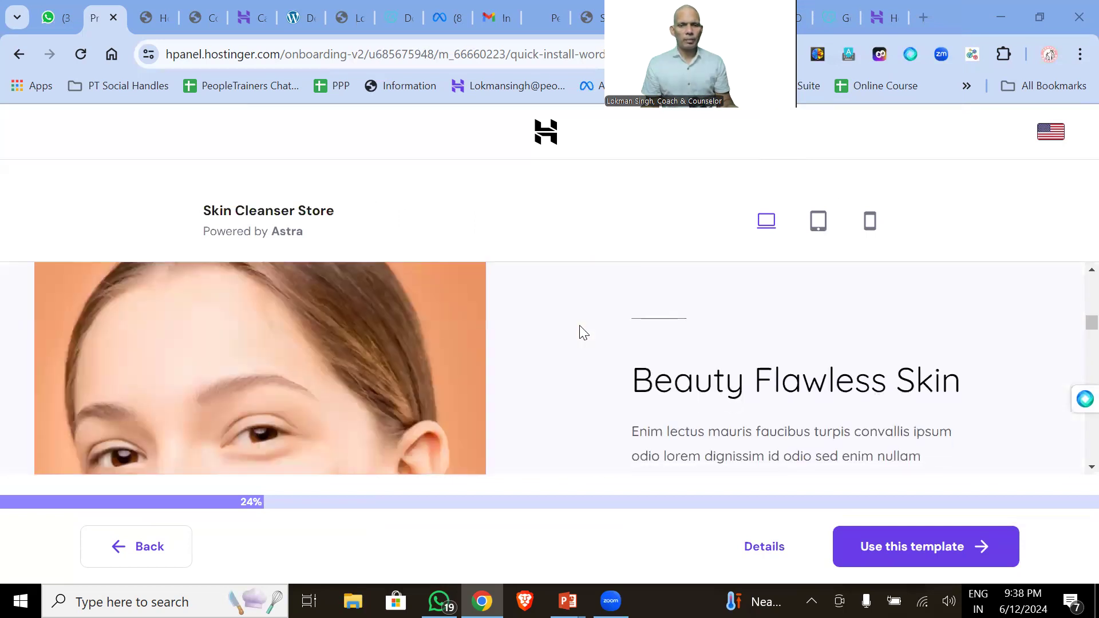
{"action": "scroll", "coordinate": [580, 329], "scroll_direction": "down", "scroll_amount": 10}
{"action": "scroll", "coordinate": [583, 332], "scroll_direction": "up", "scroll_amount": 6}
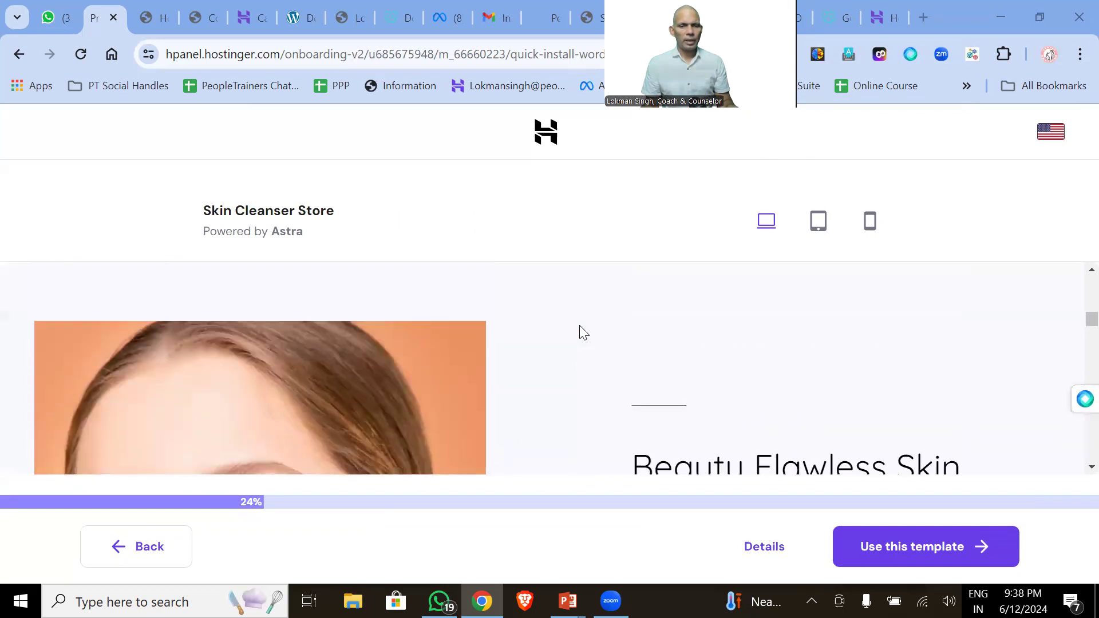
{"action": "scroll", "coordinate": [580, 326], "scroll_direction": "up", "scroll_amount": 6}
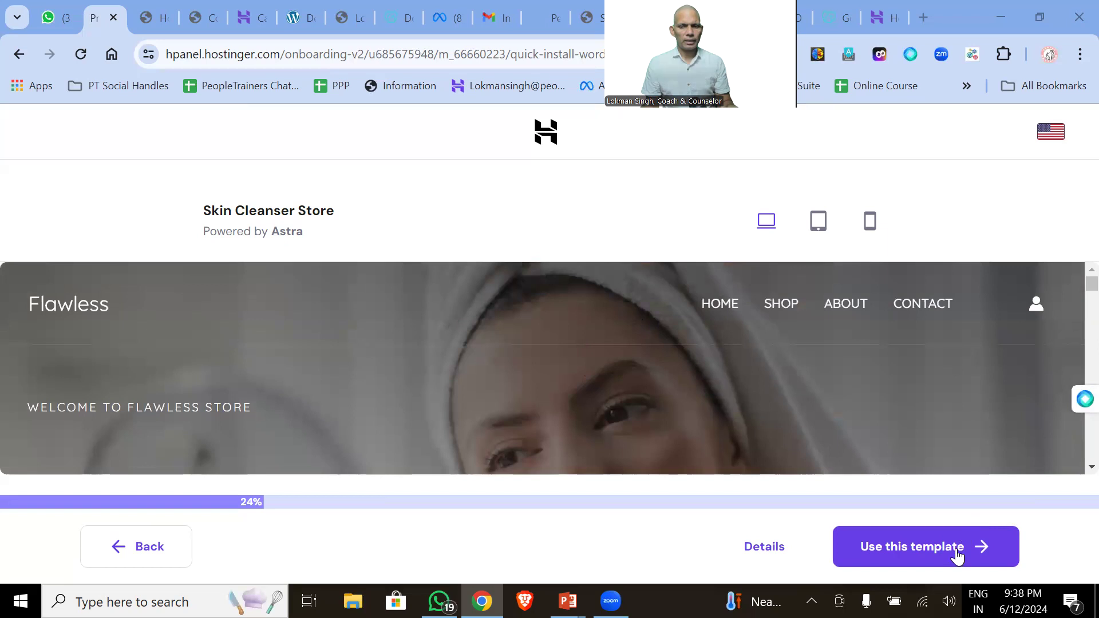
{"action": "left_click", "coordinate": [958, 554]}
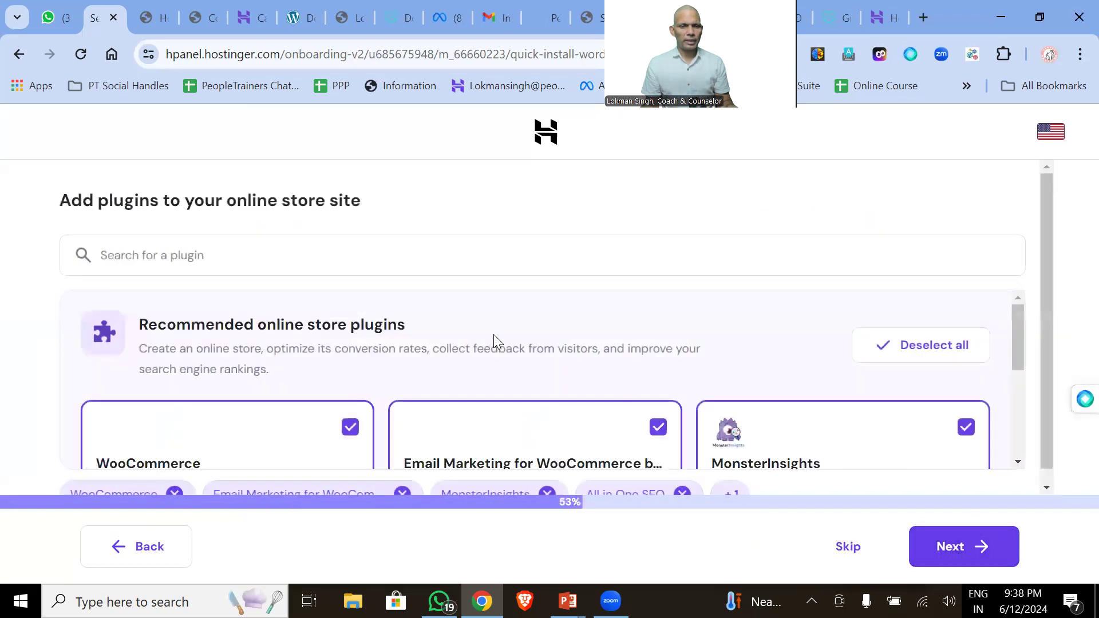
- Keep the recommended plugins, select peopletrainers.online as the domain, and start the build
{"action": "scroll", "coordinate": [429, 315], "scroll_direction": "down", "scroll_amount": 3}
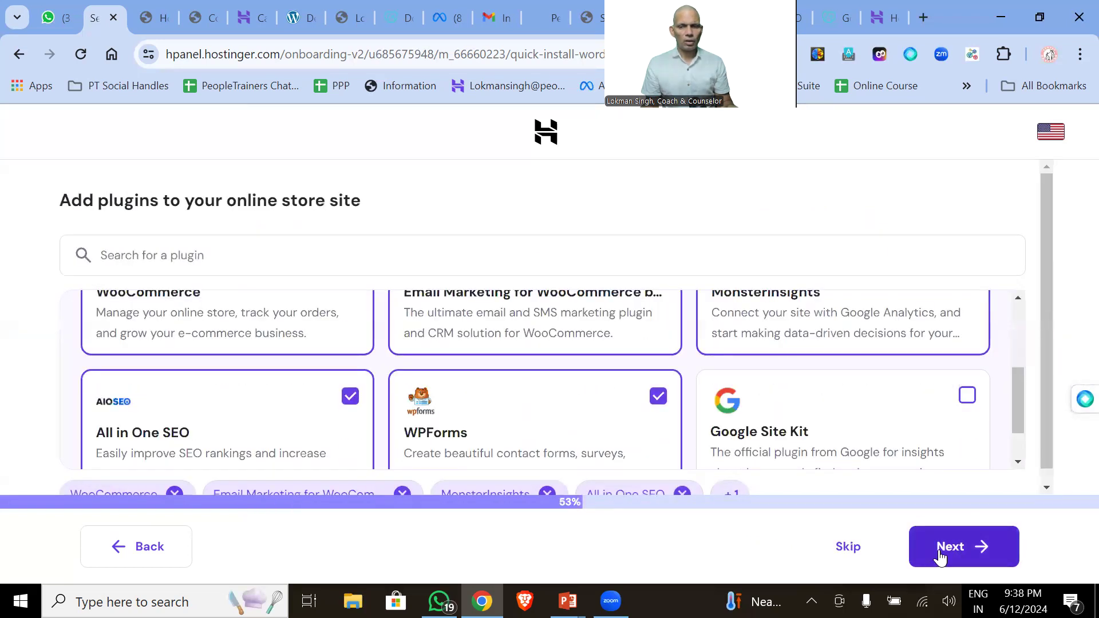
{"action": "left_click", "coordinate": [961, 556]}
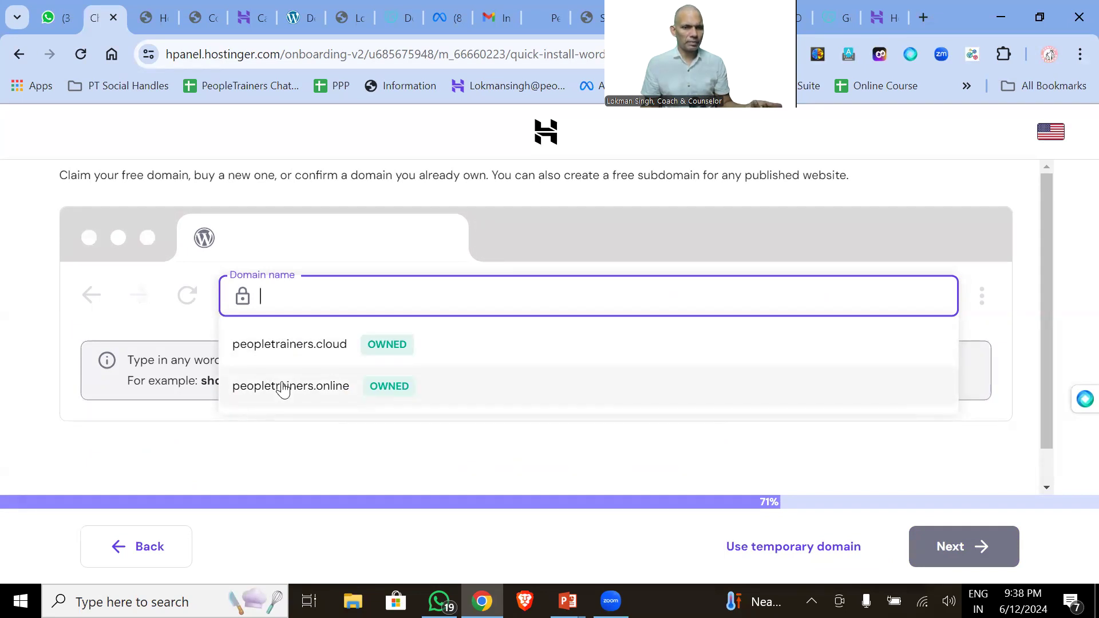
{"action": "left_click", "coordinate": [283, 388]}
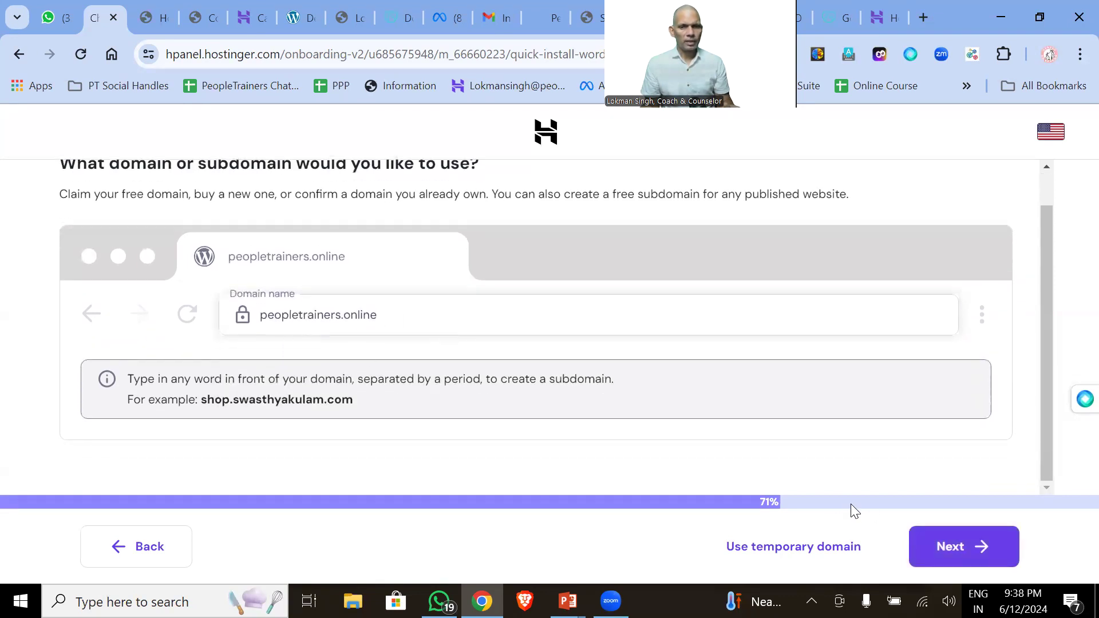
{"action": "left_click", "coordinate": [953, 543]}
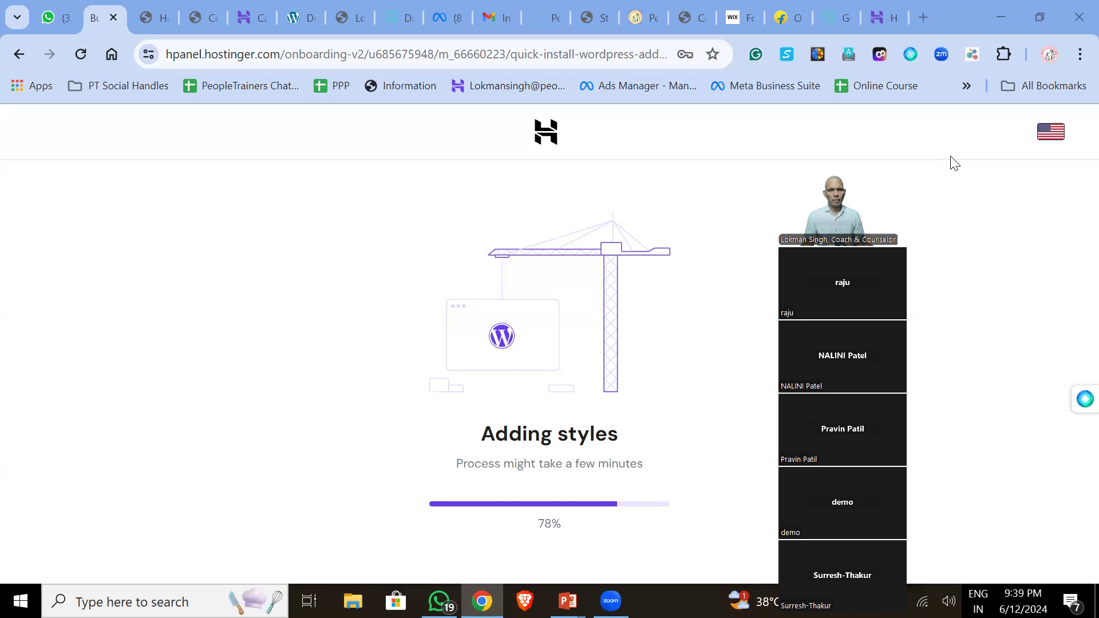
- Wait for the installation to finish and the peopletrainers.online dashboard to load
{"action": "left_click_drag", "start_coordinate": [950, 157], "coordinate": [952, 4]}
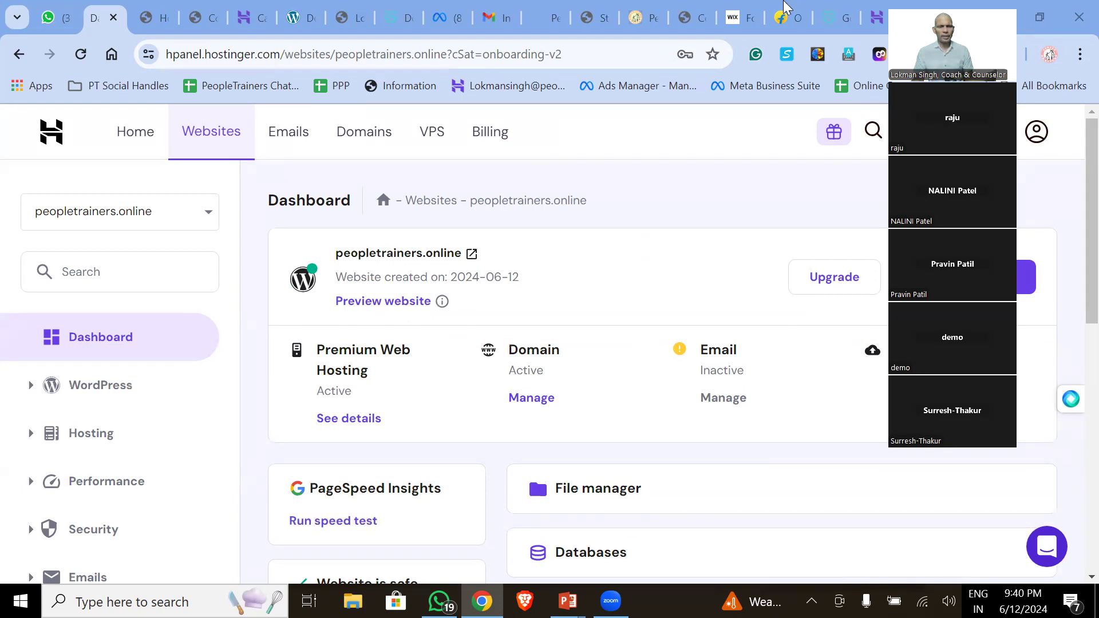
- Preview the new site and scroll through the Flawless skincare store pages
{"action": "left_click", "coordinate": [359, 308]}
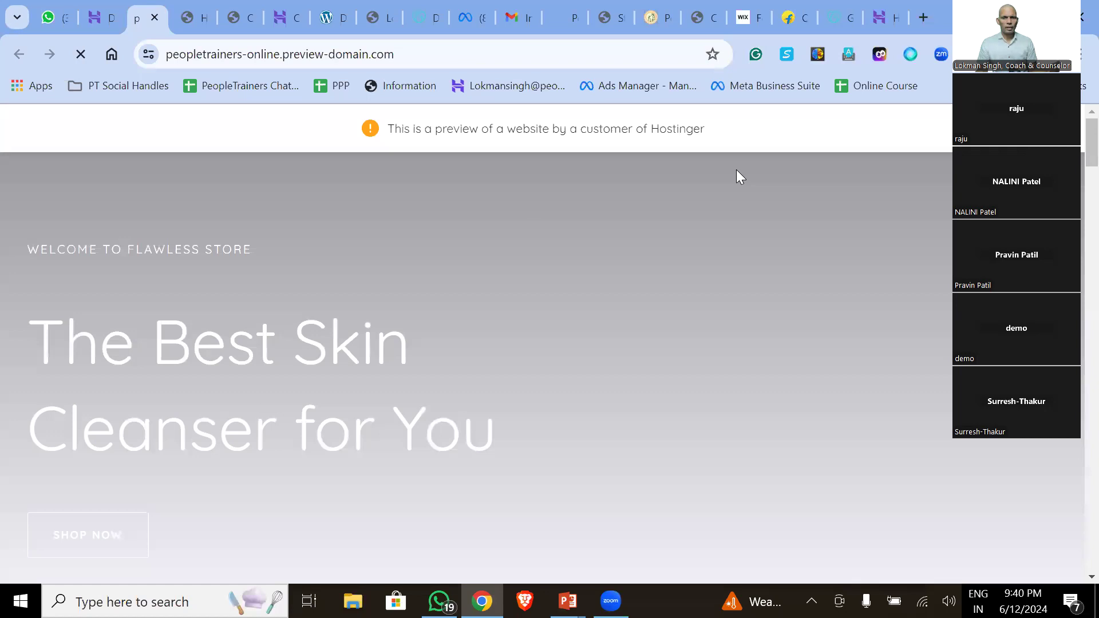
{"action": "scroll", "coordinate": [524, 305], "scroll_direction": "down", "scroll_amount": 1}
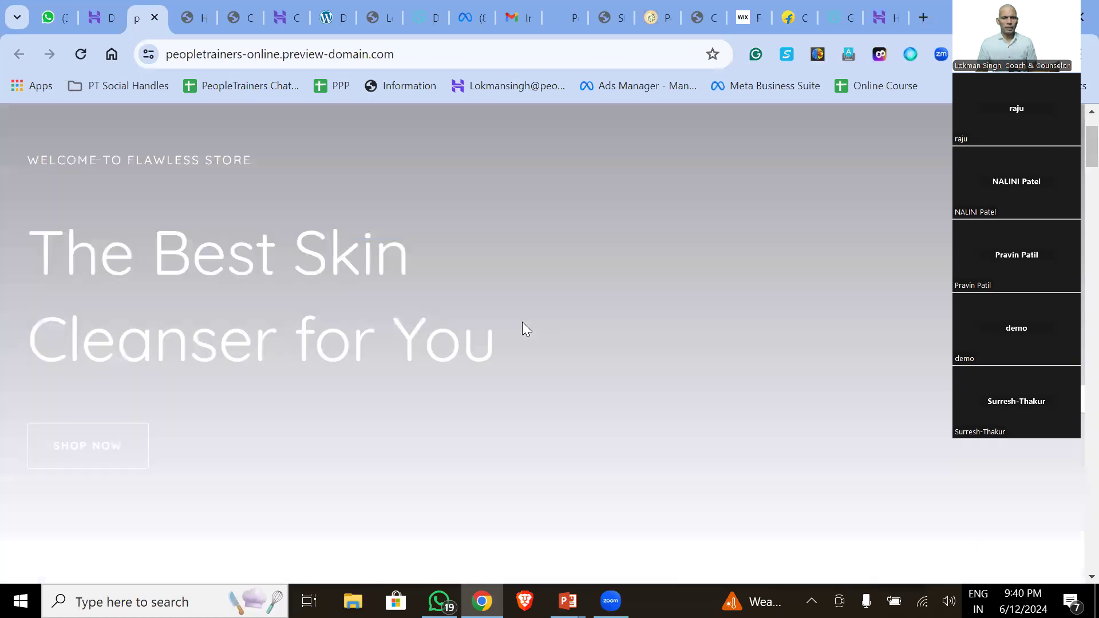
{"action": "scroll", "coordinate": [522, 323], "scroll_direction": "up", "scroll_amount": 1}
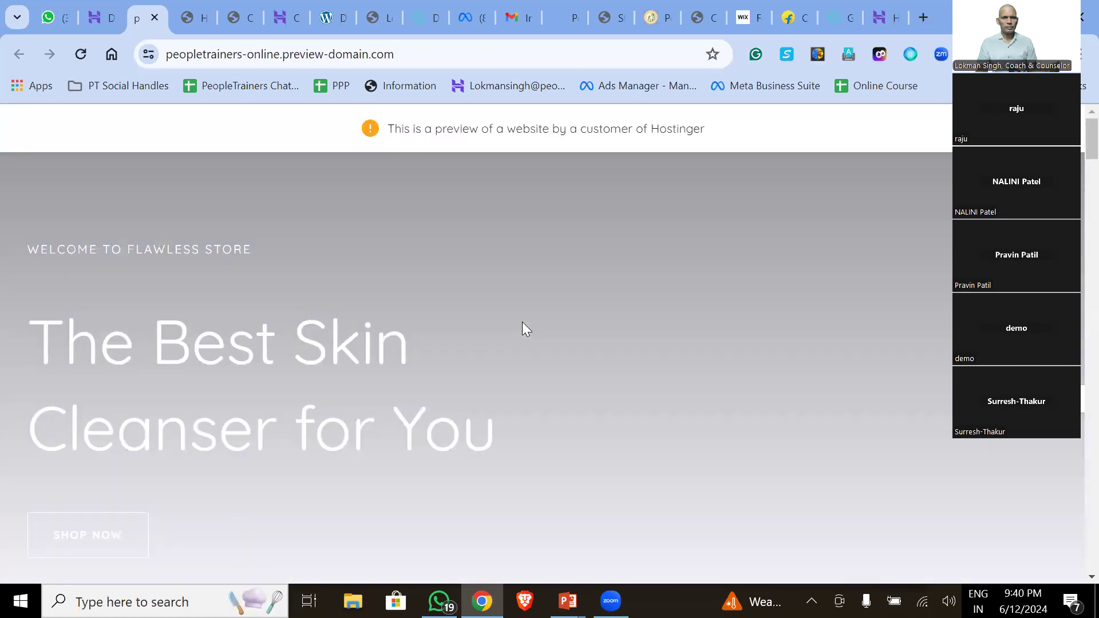
{"action": "scroll", "coordinate": [523, 322], "scroll_direction": "down", "scroll_amount": 2}
{"action": "scroll", "coordinate": [522, 322], "scroll_direction": "down", "scroll_amount": 3}
{"action": "scroll", "coordinate": [522, 323], "scroll_direction": "down", "scroll_amount": 5}
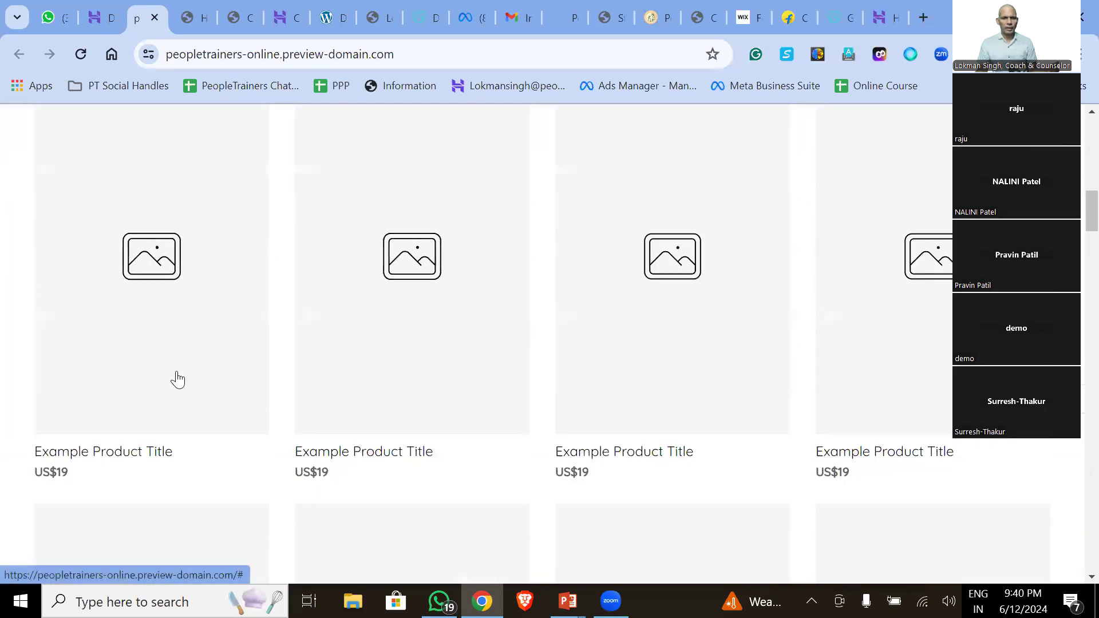
{"action": "scroll", "coordinate": [899, 258], "scroll_direction": "down", "scroll_amount": 3}
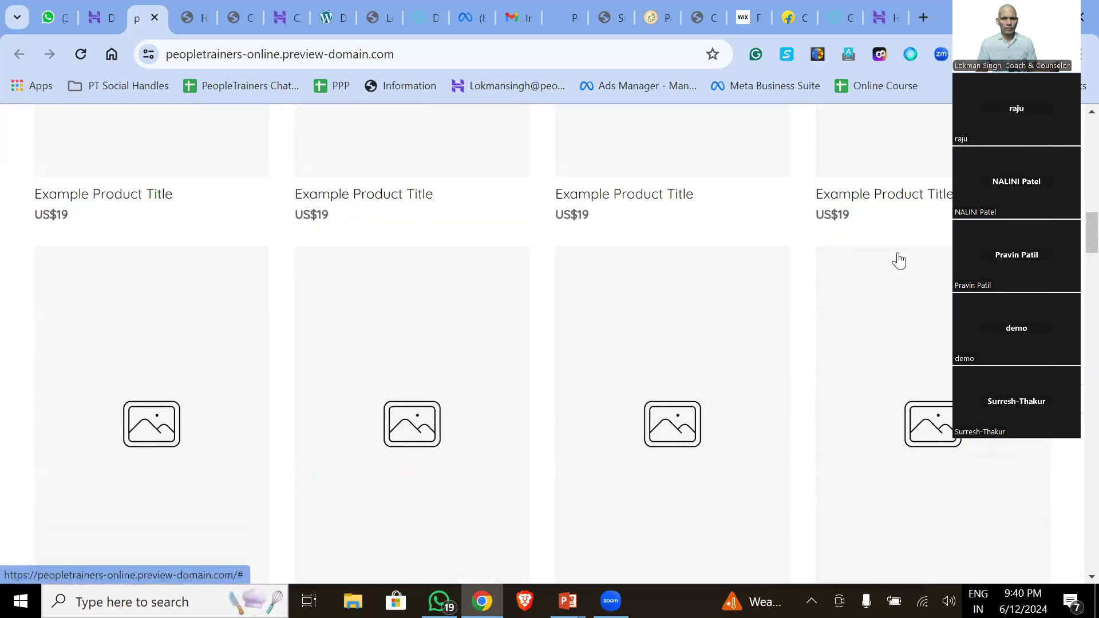
{"action": "scroll", "coordinate": [898, 264], "scroll_direction": "down", "scroll_amount": 8}
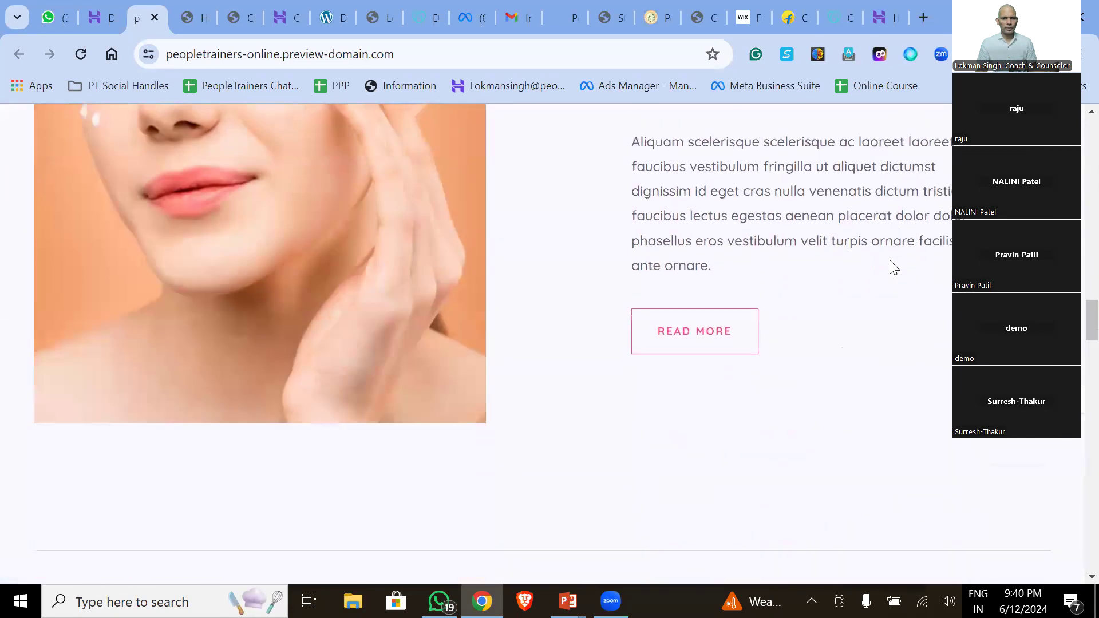
{"action": "scroll", "coordinate": [820, 321], "scroll_direction": "down", "scroll_amount": 15}
{"action": "scroll", "coordinate": [819, 319], "scroll_direction": "down", "scroll_amount": 15}
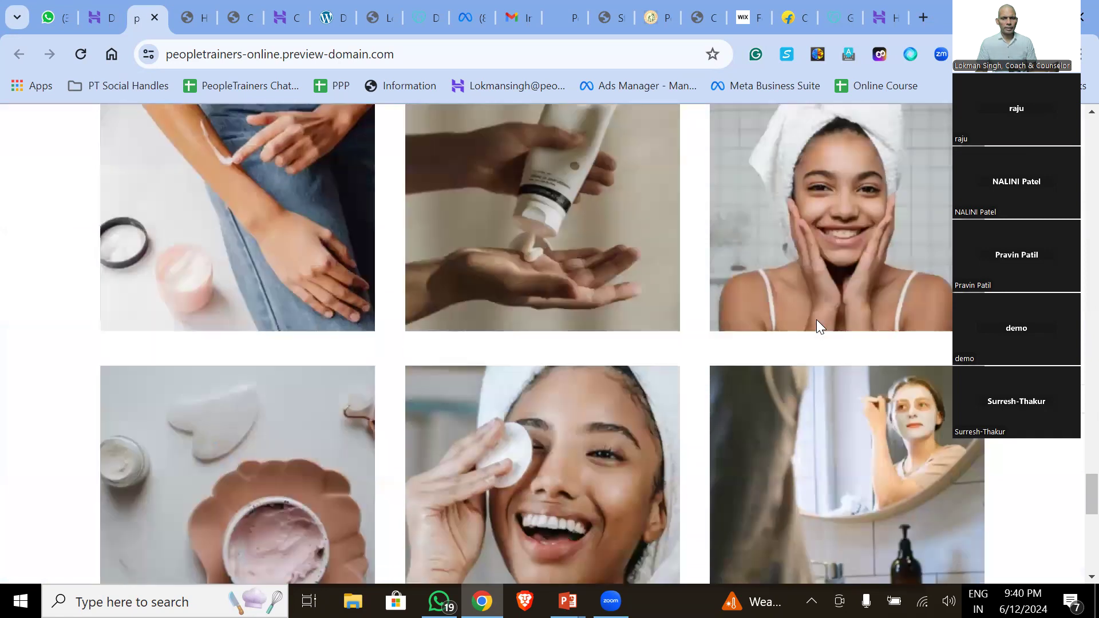
{"action": "scroll", "coordinate": [816, 324], "scroll_direction": "down", "scroll_amount": 10}
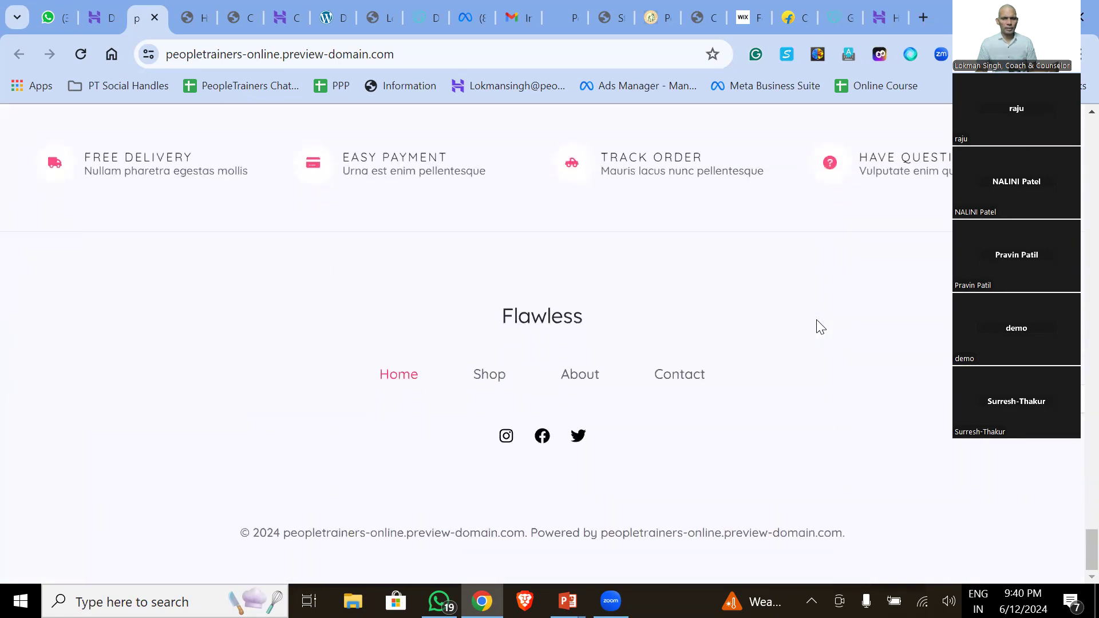
{"action": "scroll", "coordinate": [818, 326], "scroll_direction": "up", "scroll_amount": 20}
{"action": "scroll", "coordinate": [817, 326], "scroll_direction": "up", "scroll_amount": 10}
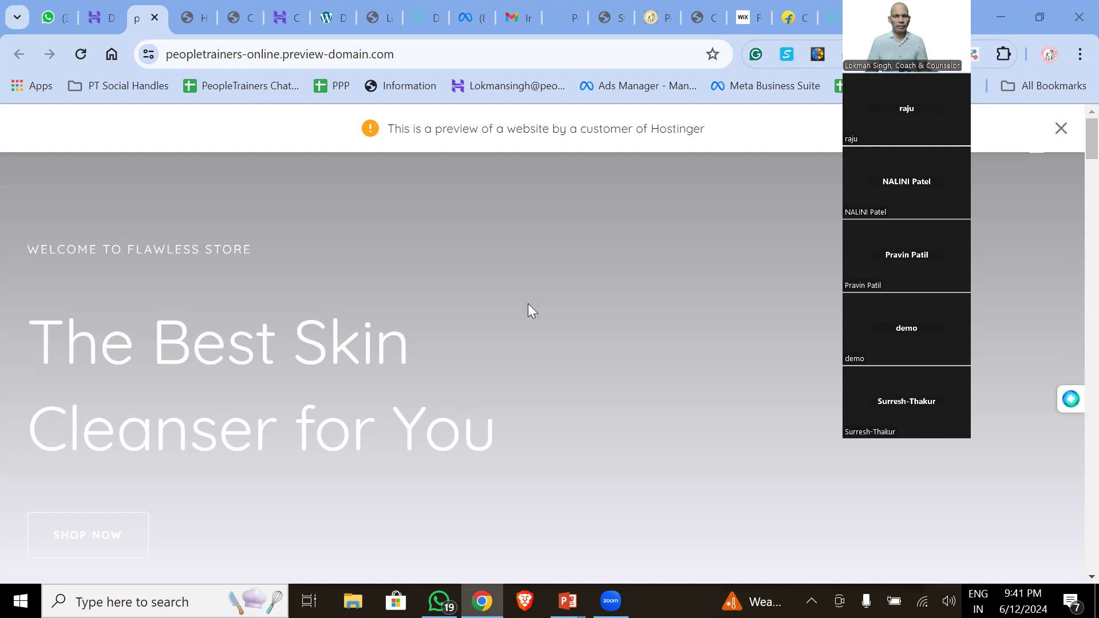
- Return to the peopletrainers.online hPanel dashboard tab
{"action": "scroll", "coordinate": [527, 304], "scroll_direction": "down", "scroll_amount": 1}
{"action": "scroll", "coordinate": [527, 306], "scroll_direction": "down", "scroll_amount": 15}
{"action": "scroll", "coordinate": [572, 258], "scroll_direction": "up", "scroll_amount": 10}
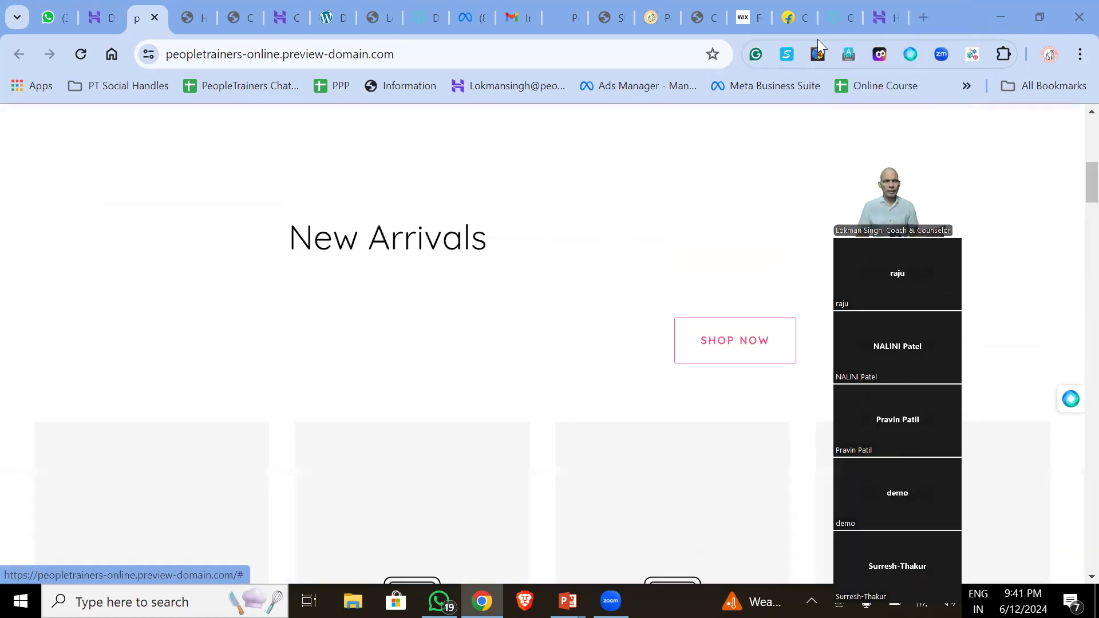
{"action": "mouse_move", "coordinate": [868, 25]}
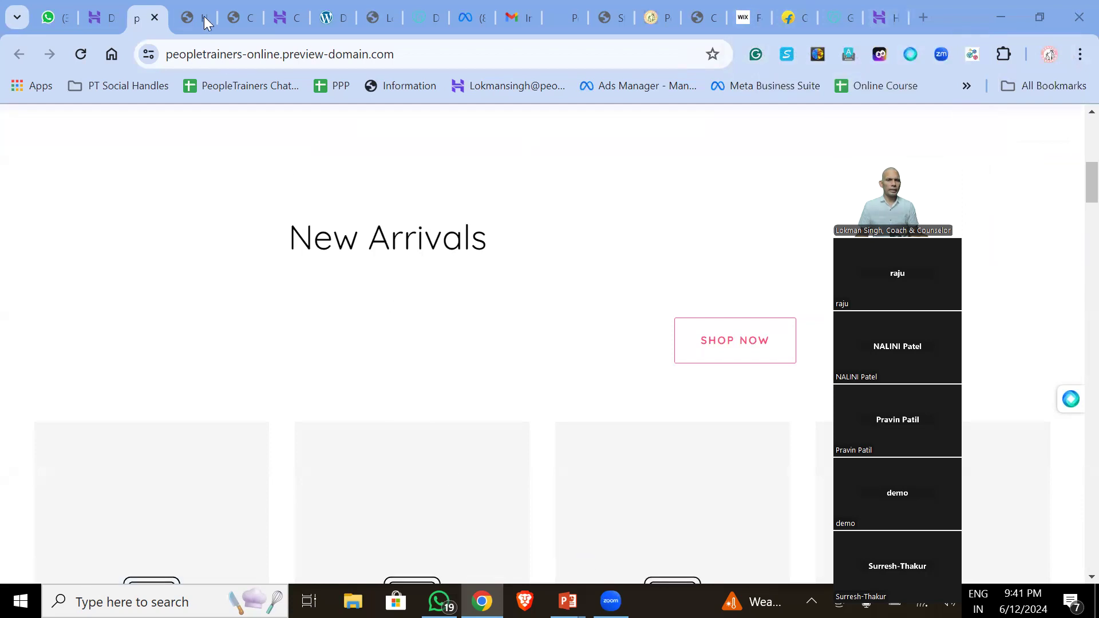
{"action": "left_click", "coordinate": [101, 15]}
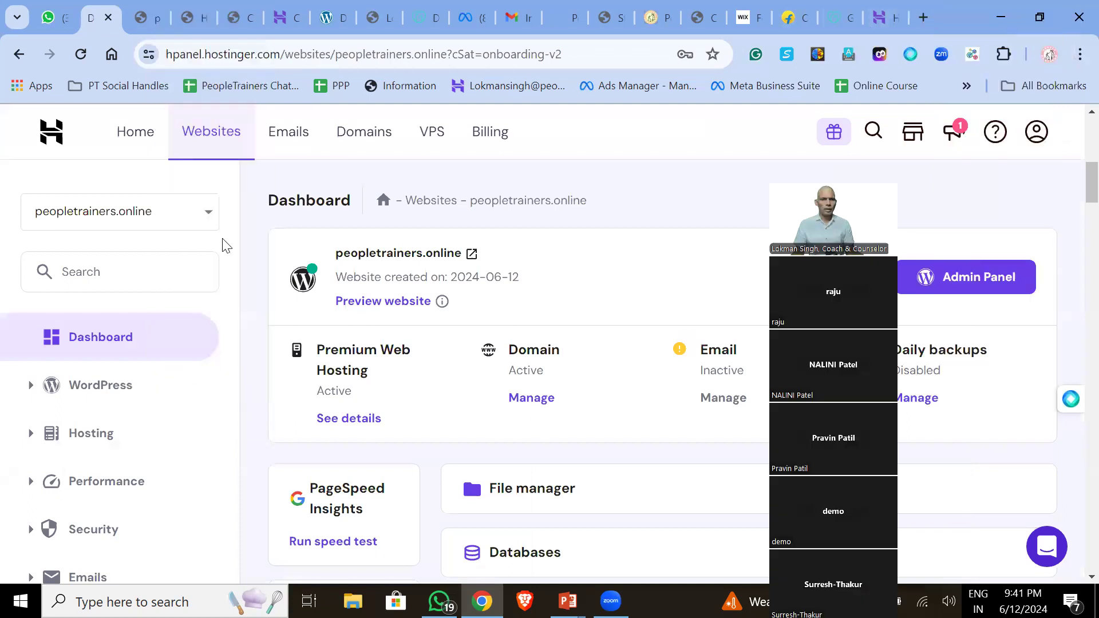
- Open the live peopletrainers.online store from the Websites list, skim it, then return to hPanel
{"action": "left_click", "coordinate": [191, 138]}
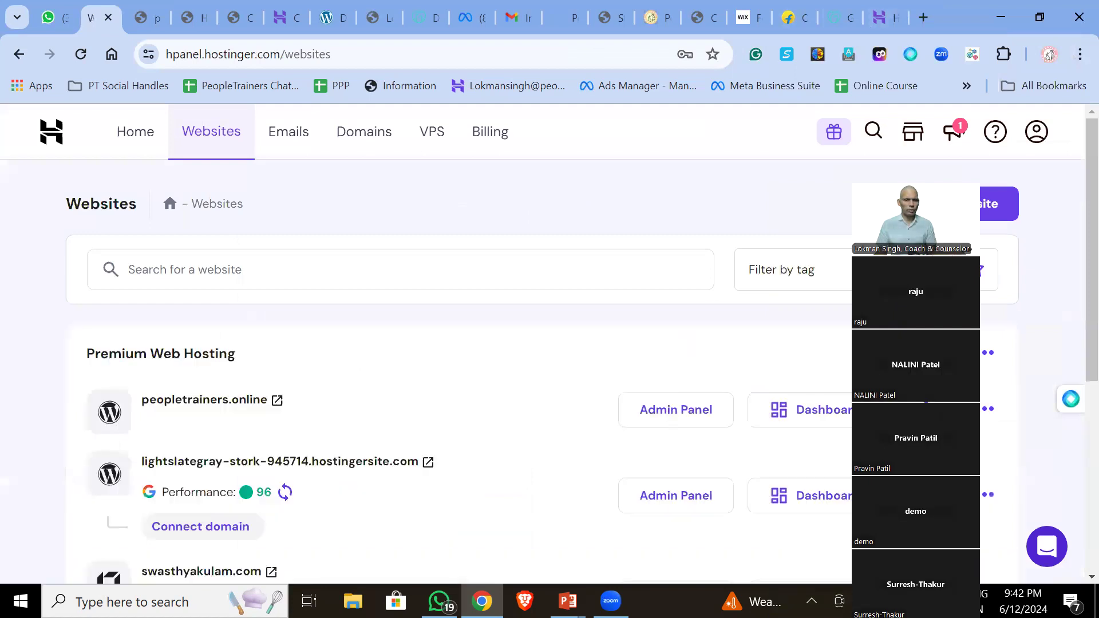
{"action": "left_click", "coordinate": [277, 401]}
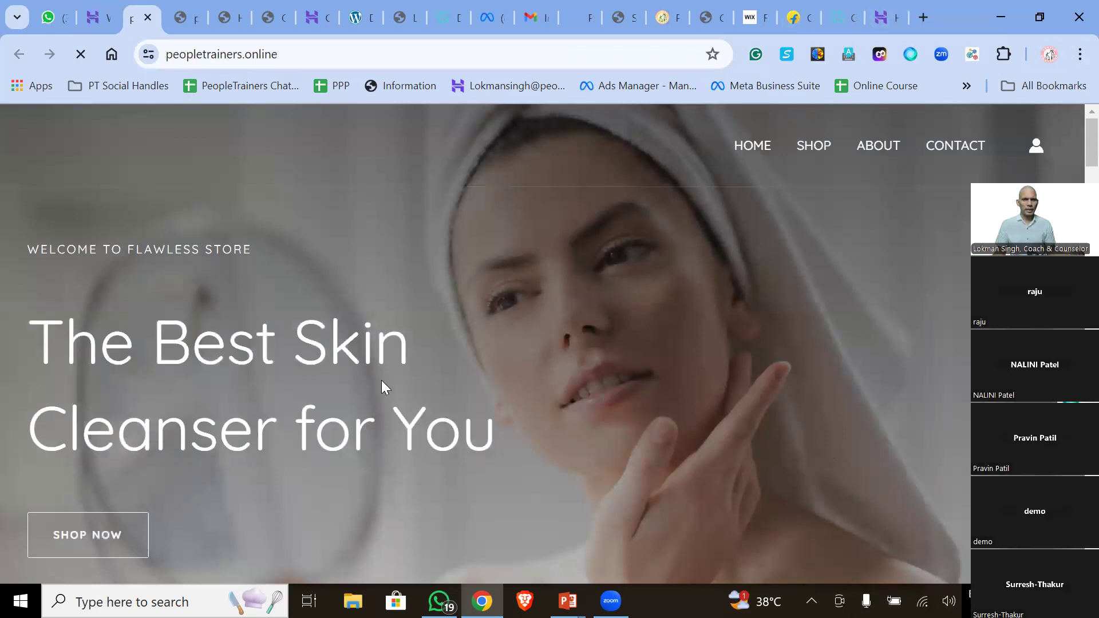
{"action": "mouse_move", "coordinate": [34, 330]}
{"action": "left_mouse_down"}
{"action": "mouse_move", "coordinate": [229, 349]}
{"action": "mouse_move", "coordinate": [441, 412]}
{"action": "mouse_move", "coordinate": [515, 351]}
{"action": "left_mouse_up"}
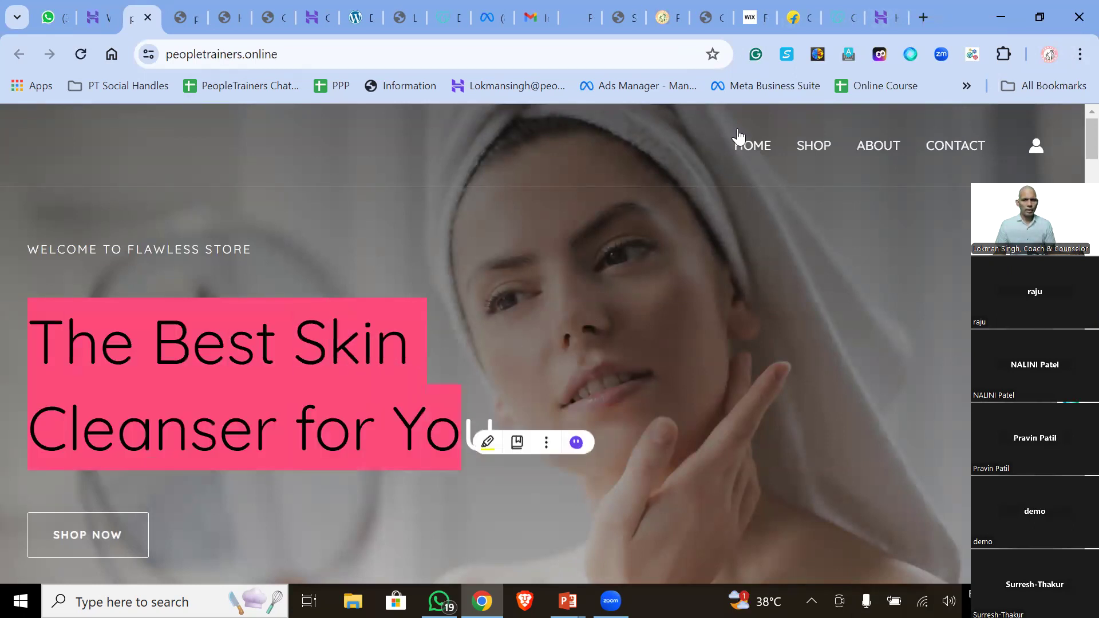
{"action": "scroll", "coordinate": [368, 292], "scroll_direction": "down", "scroll_amount": 10}
{"action": "scroll", "coordinate": [369, 301], "scroll_direction": "down", "scroll_amount": 15}
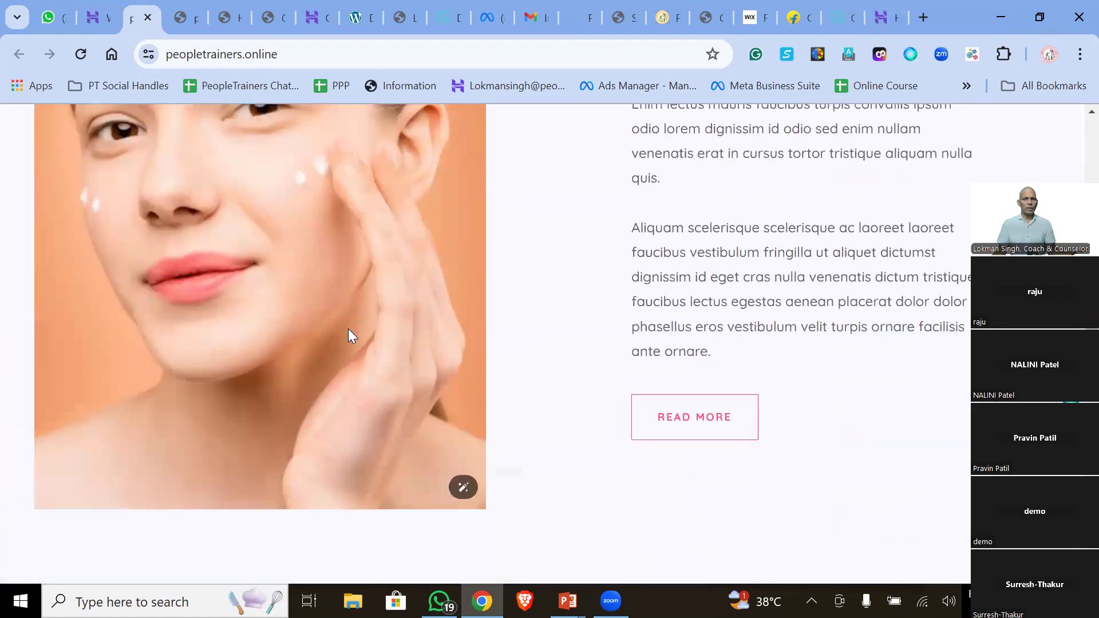
{"action": "scroll", "coordinate": [348, 328], "scroll_direction": "up", "scroll_amount": 20}
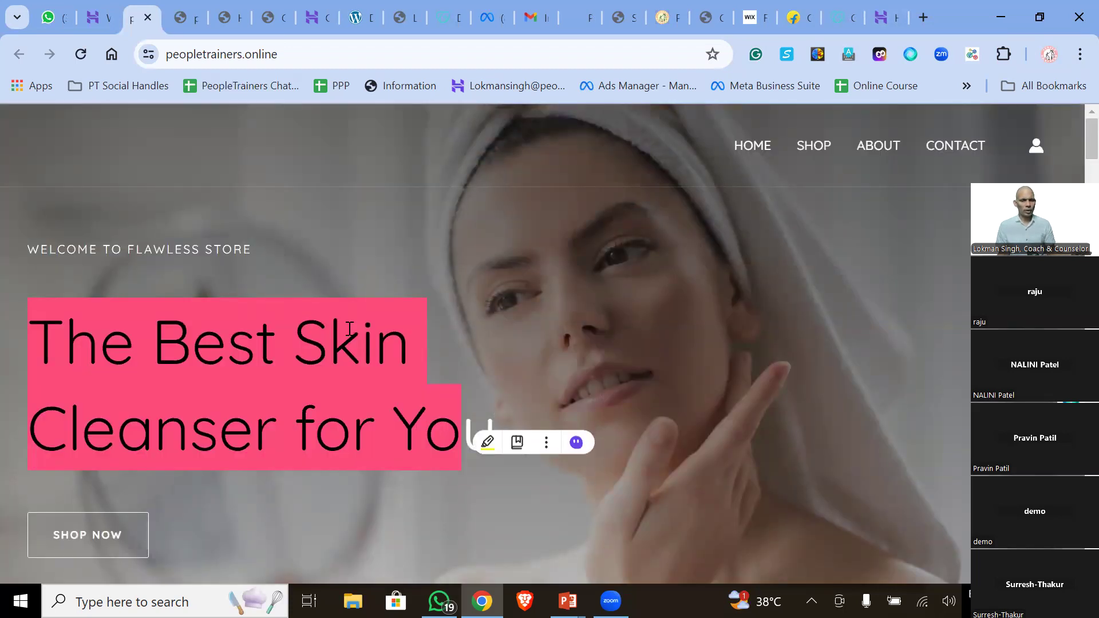
{"action": "left_click", "coordinate": [435, 343]}
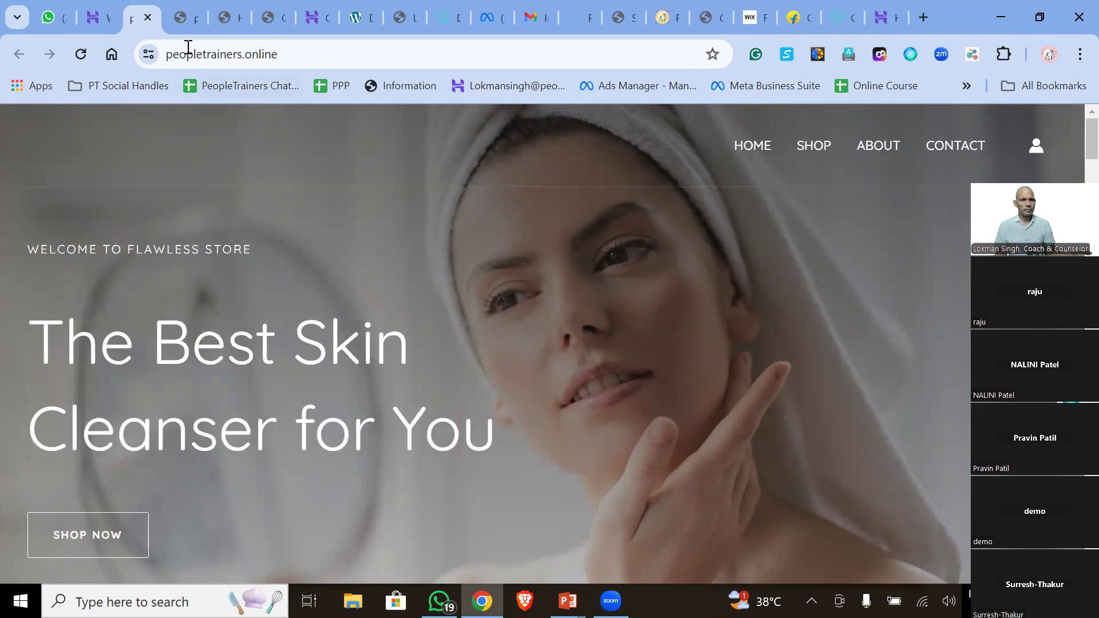
{"action": "left_click", "coordinate": [99, 22]}
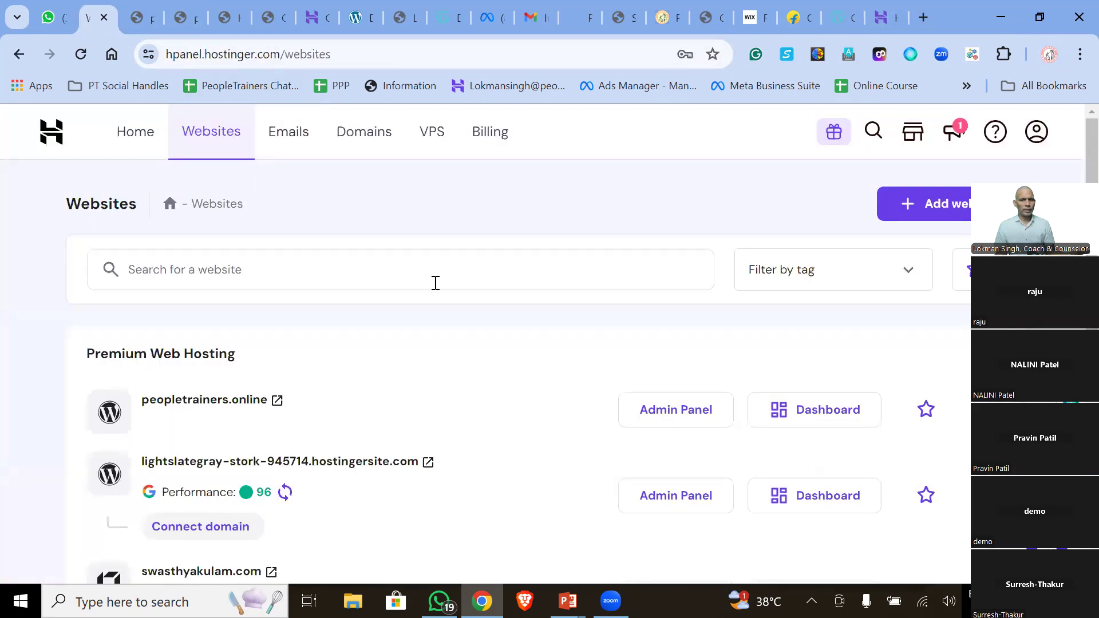
- Choose Hostinger Website Builder from the Add website menu
{"action": "left_click", "coordinate": [946, 209]}
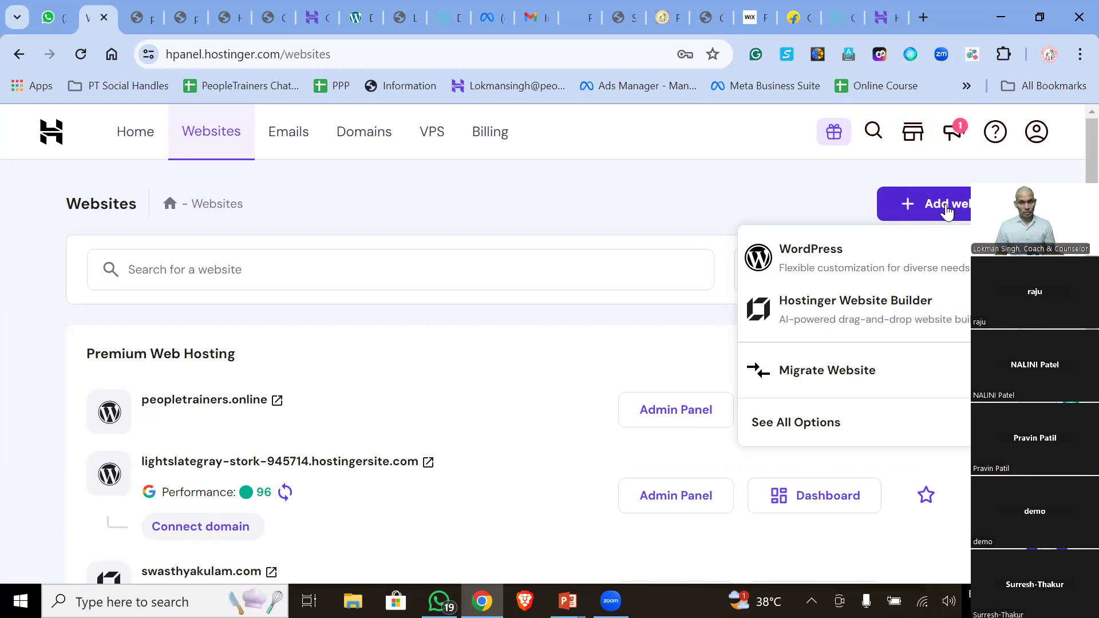
{"action": "left_click", "coordinate": [843, 301]}
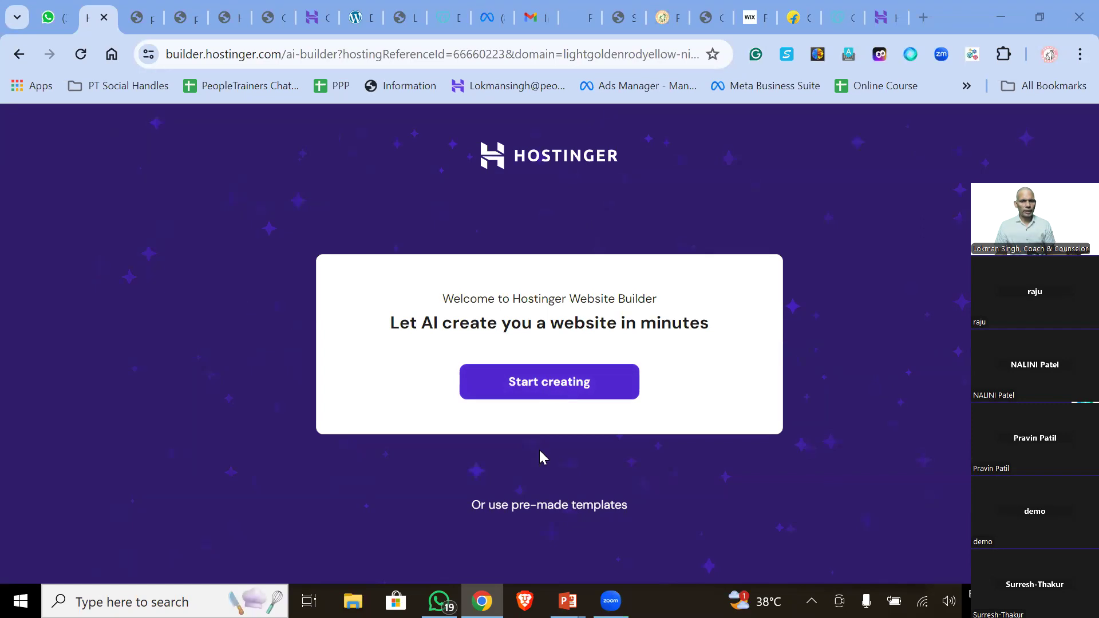
- Start AI website creation to reach the 'Tell us about your site' form
{"action": "left_click", "coordinate": [554, 384]}
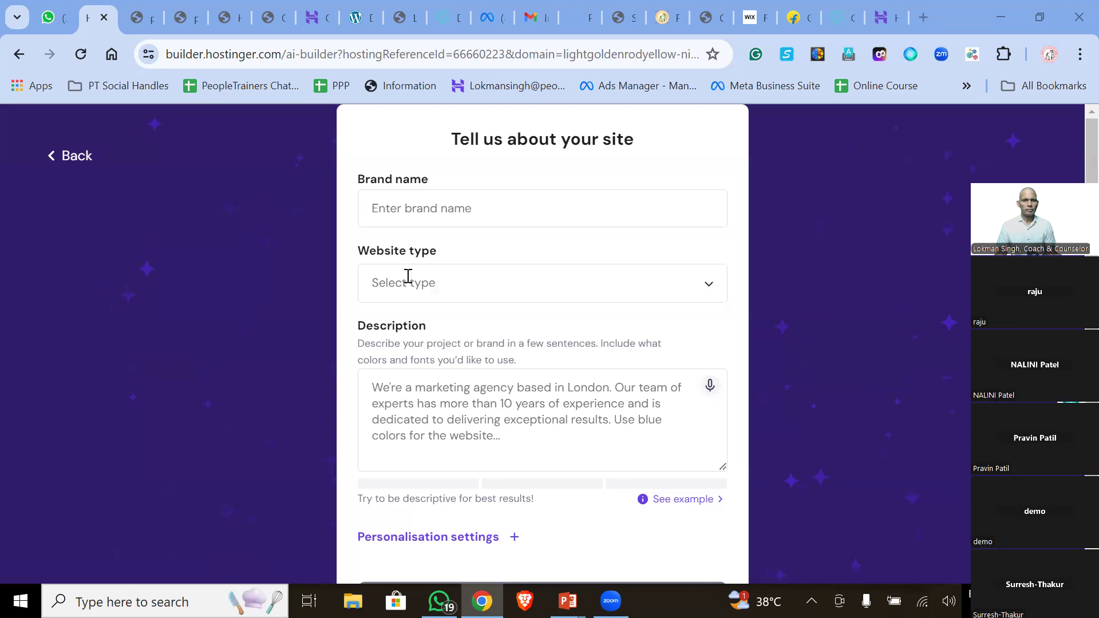
- Enter 'Success Belief' as the brand name and choose Portfolio as the website type
{"action": "left_click", "coordinate": [409, 212]}
{"action": "type", "text": "Suc"}
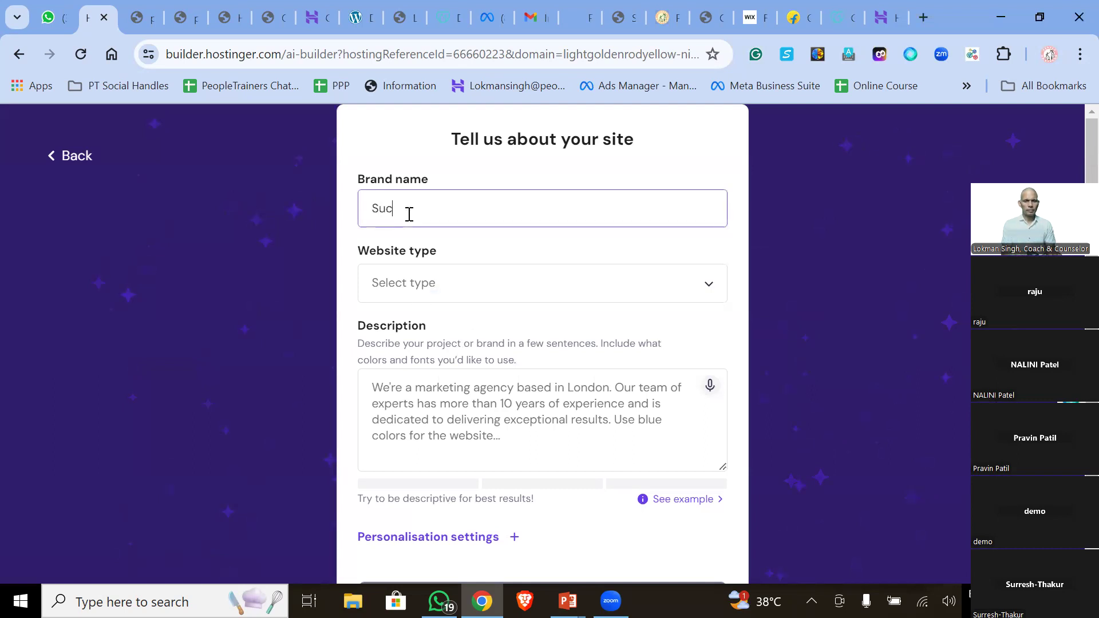
{"action": "type", "text": "cess Belief"}
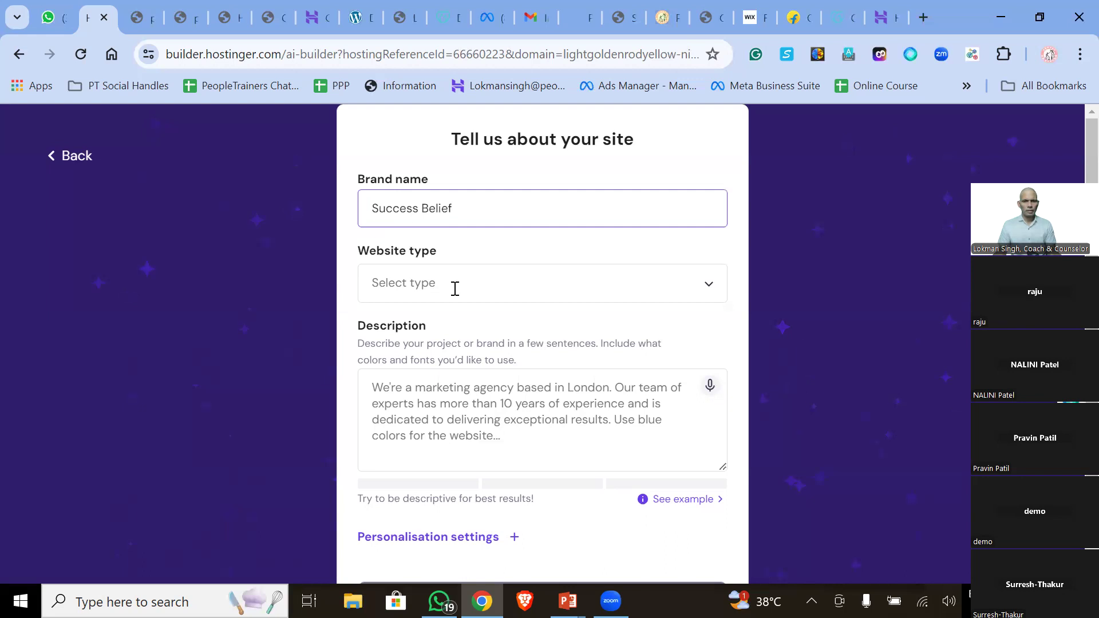
{"action": "left_click", "coordinate": [455, 288]}
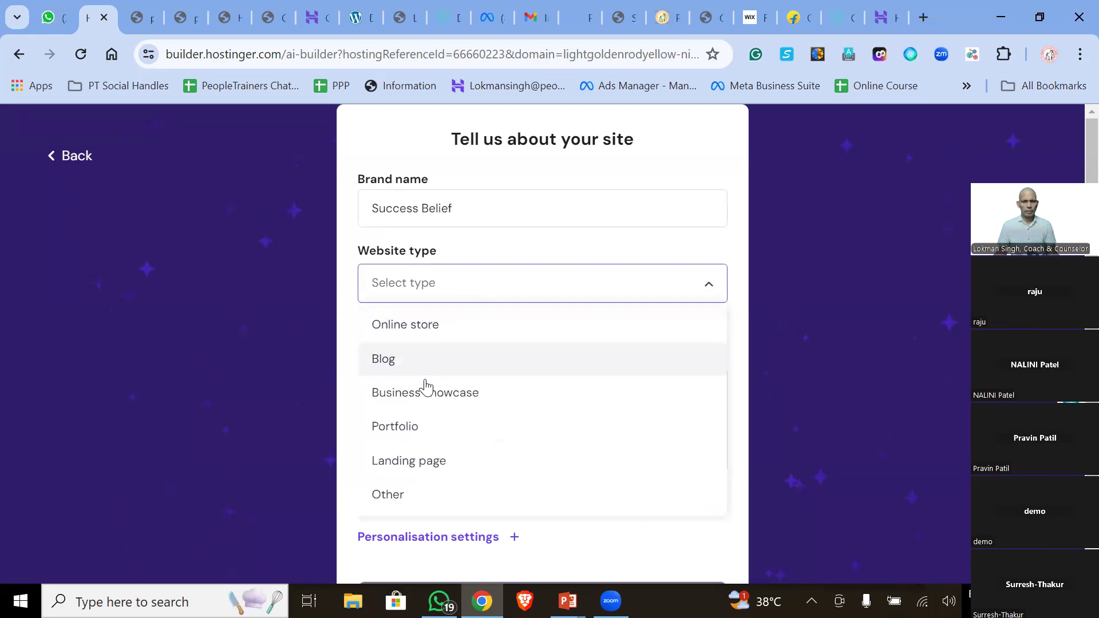
{"action": "left_click", "coordinate": [395, 426]}
{"action": "scroll", "coordinate": [417, 323], "scroll_direction": "down", "scroll_amount": 1}
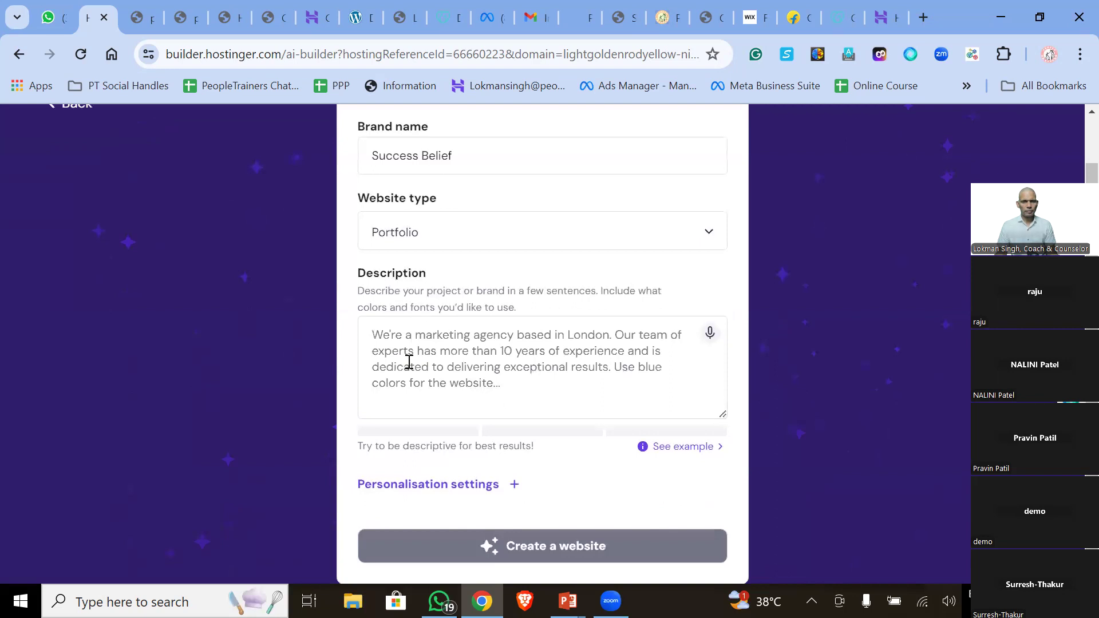
- Focus the Description field and expand the Personalisation settings
{"action": "left_click", "coordinate": [461, 370]}
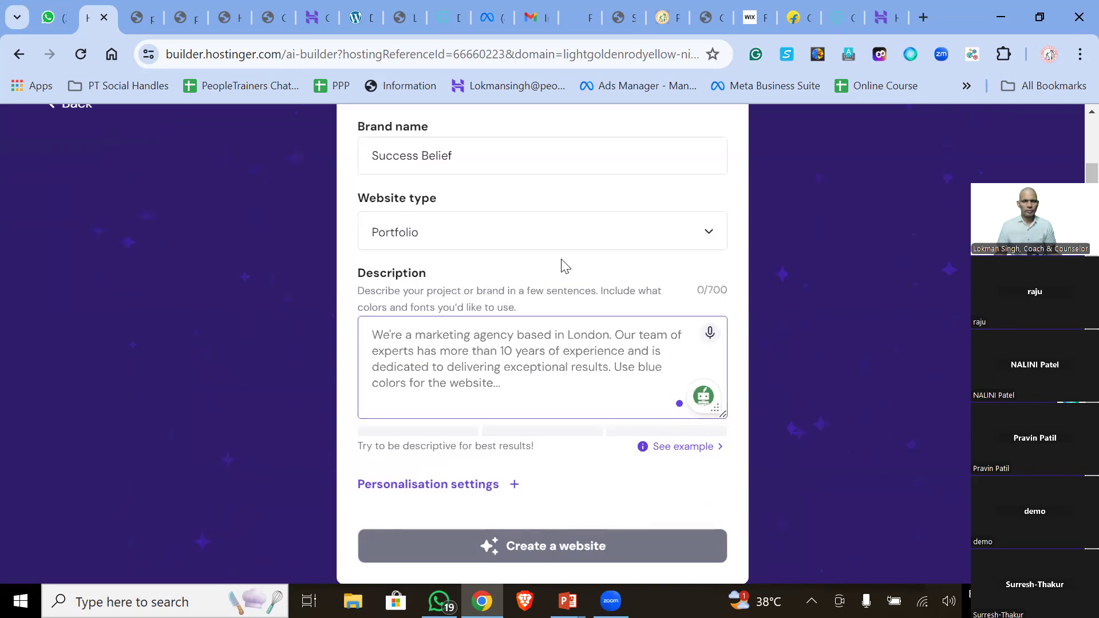
{"action": "left_click", "coordinate": [424, 487]}
{"action": "scroll", "coordinate": [650, 500], "scroll_direction": "down", "scroll_amount": 1}
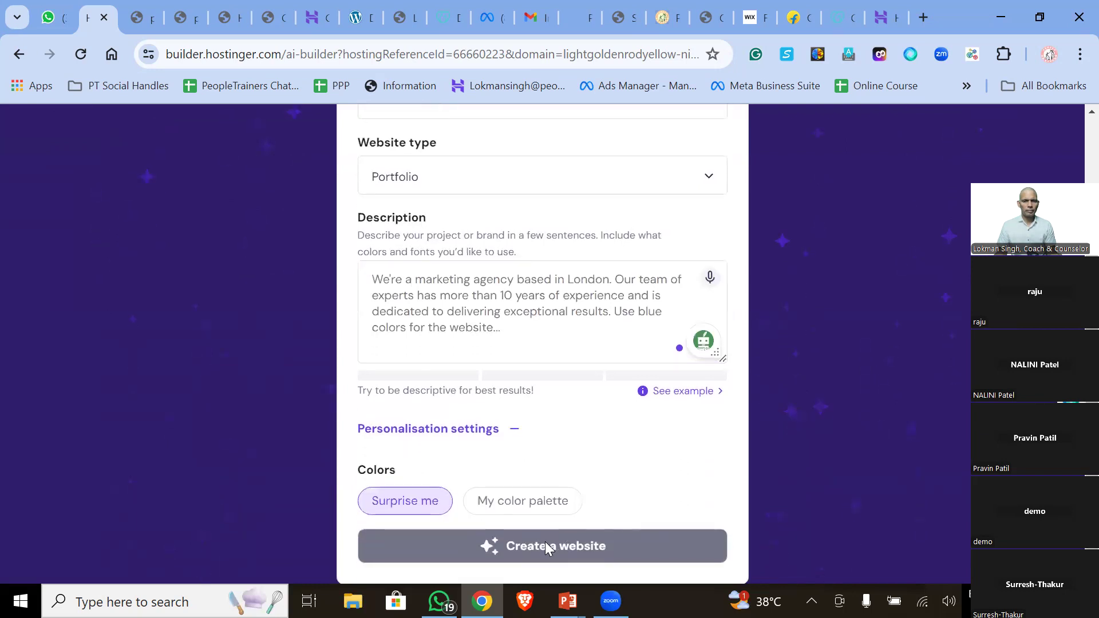
- Write a 'My name is …' self-introduction sentence with the owner's name in the description
{"action": "left_click", "coordinate": [418, 278]}
{"action": "type", "text": "sdfds"}
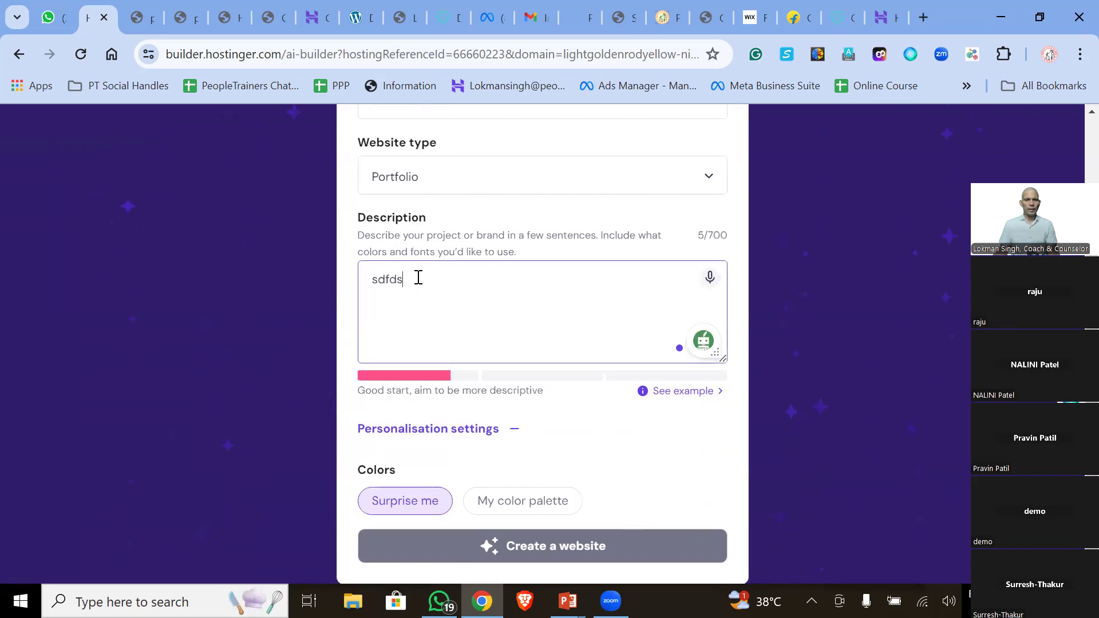
{"action": "left_click_drag", "start_coordinate": [410, 277], "coordinate": [359, 278]}
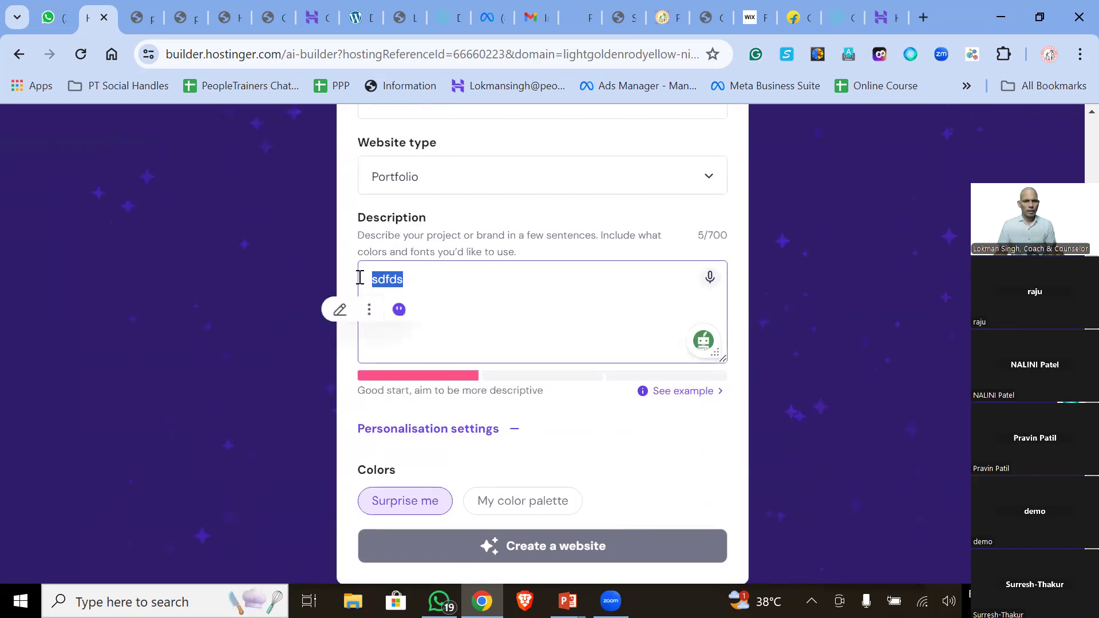
{"action": "type", "text": "My name is"}
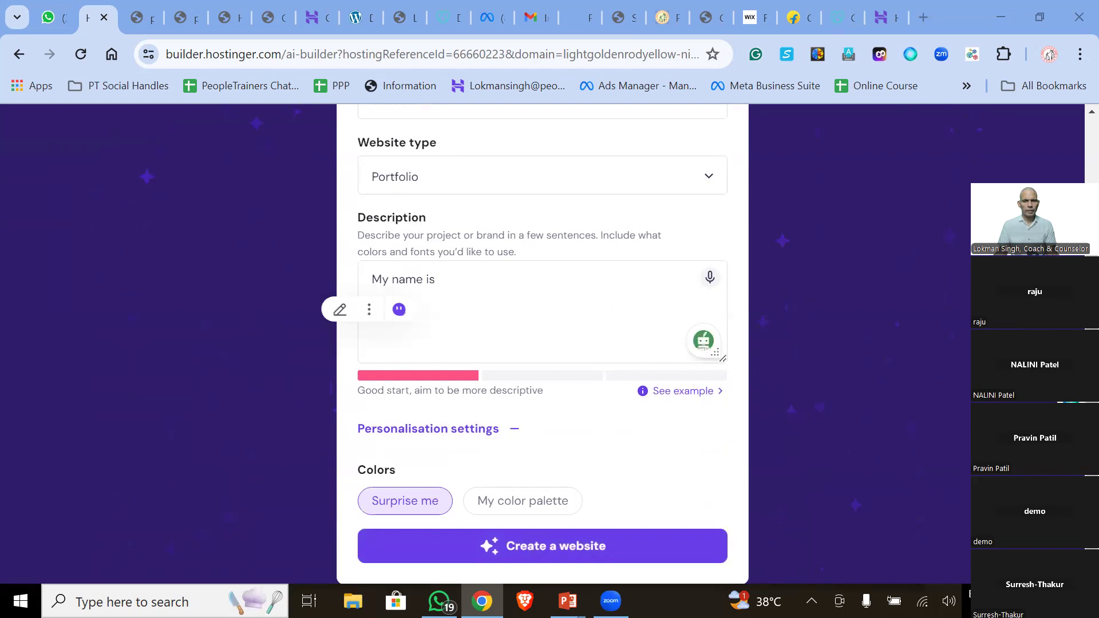
{"action": "left_click", "coordinate": [479, 274]}
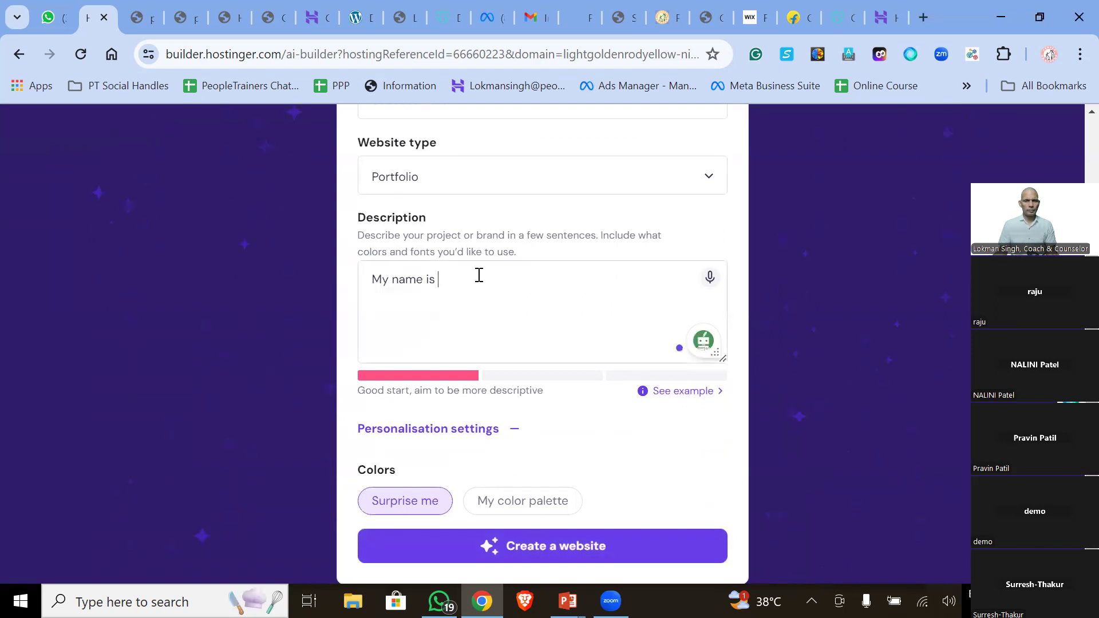
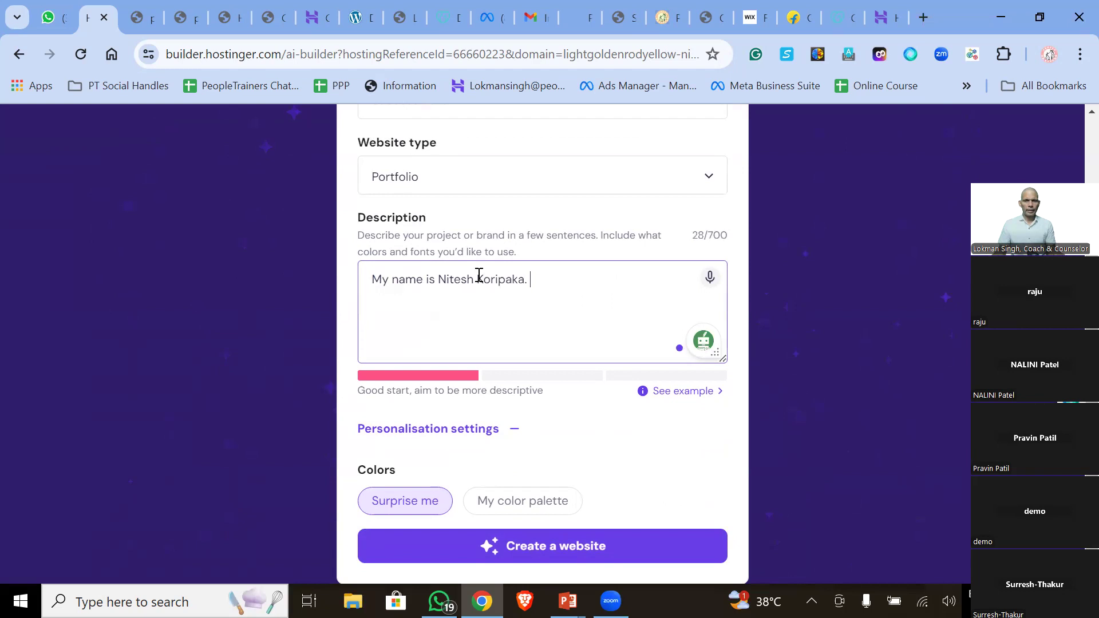
- Paste the sentence repeatedly to reach 420/700 characters, then create the website
{"action": "left_click_drag", "start_coordinate": [543, 273], "coordinate": [359, 274]}
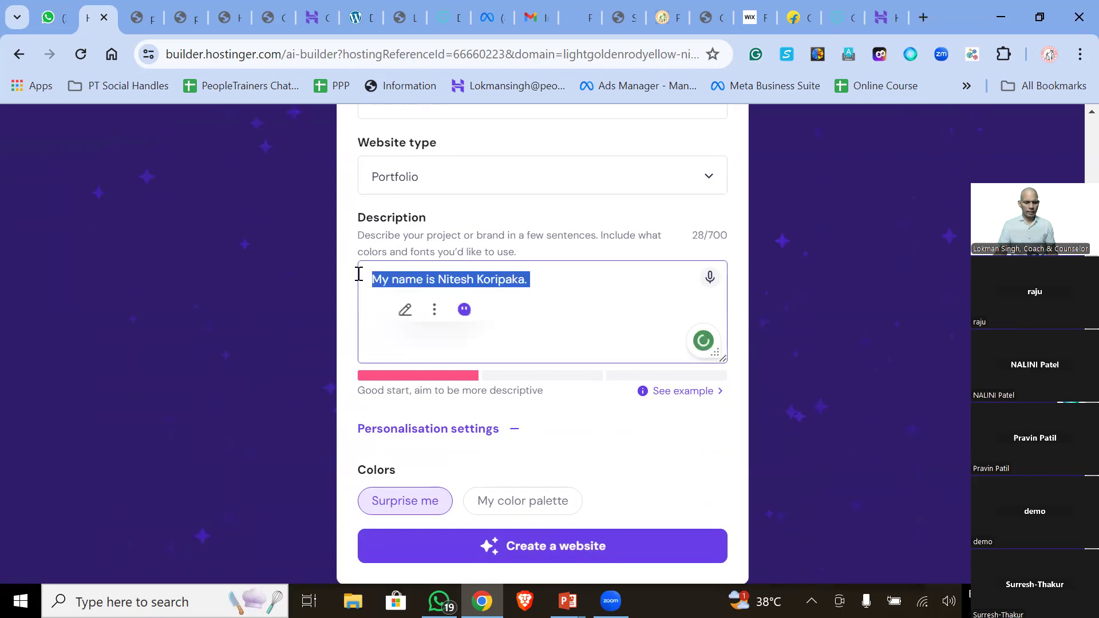
{"action": "key", "text": "ctrl+c"}
{"action": "key", "text": "ctrl+v"}
{"action": "key", "text": "ctrl+v"}
{"action": "key", "text": "ctrl+v"}
{"action": "key", "text": "ctrl+v"}
{"action": "key", "text": "ctrl+v"}
{"action": "key", "text": "ctrl+v"}
{"action": "key", "text": "ctrl+v"}
{"action": "key", "text": "ctrl+v"}
{"action": "key", "text": "ctrl+v"}
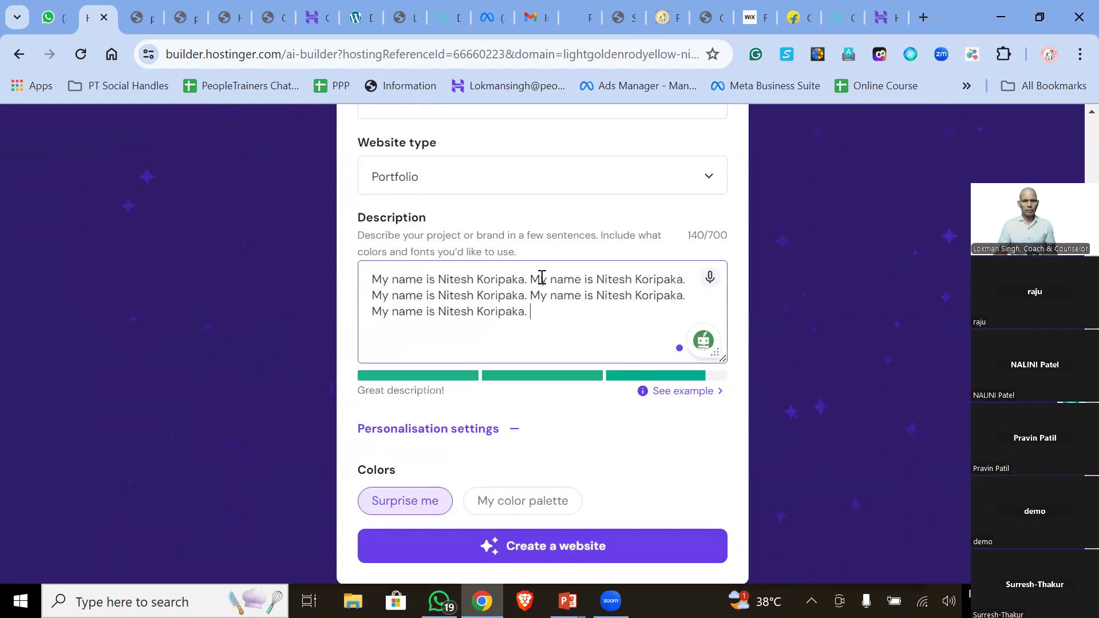
{"action": "key", "text": "ctrl+v"}
{"action": "key", "text": "ctrl+v"}
{"action": "key", "text": "ctrl+v"}
{"action": "key", "text": "ctrl+v"}
{"action": "key", "text": "ctrl+v"}
{"action": "key", "text": "ctrl+v"}
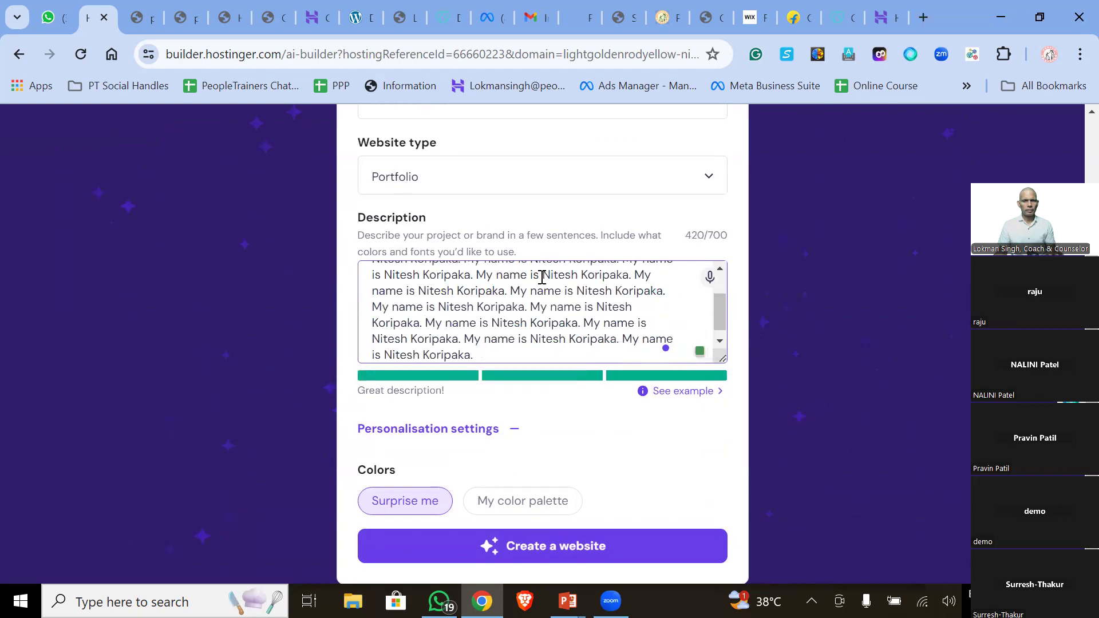
{"action": "scroll", "coordinate": [515, 298], "scroll_direction": "down", "scroll_amount": 1}
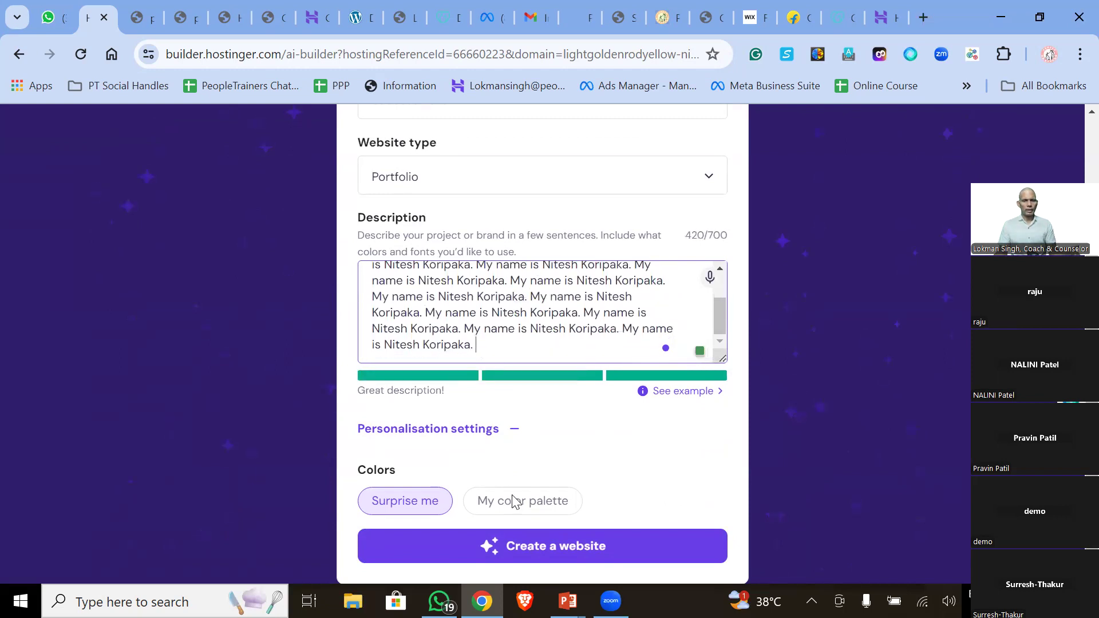
{"action": "left_click", "coordinate": [528, 551]}
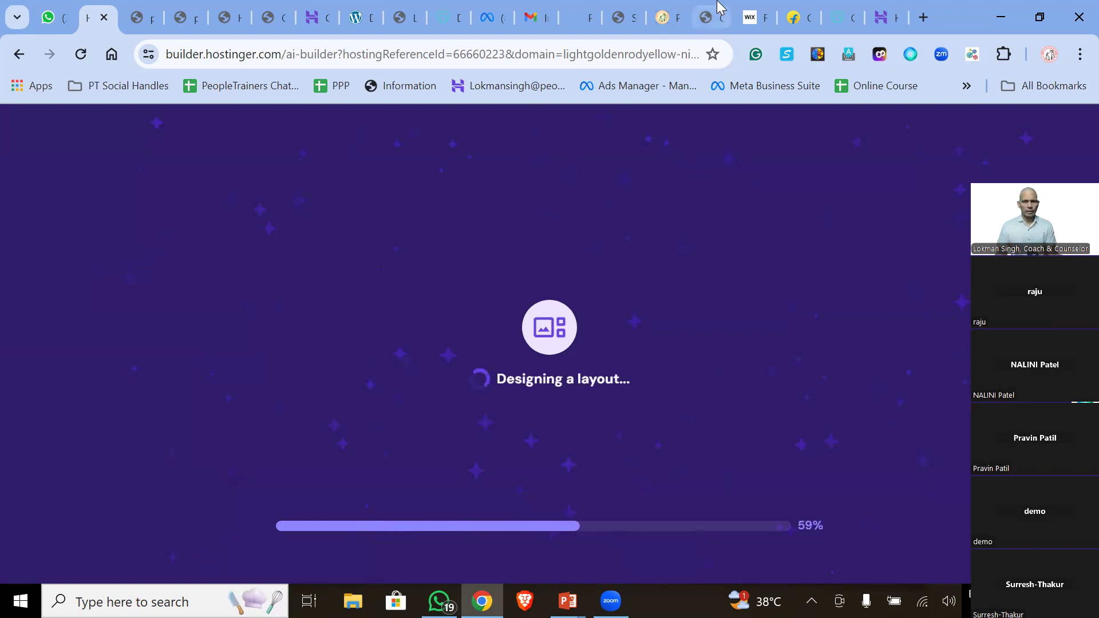
- Switch to the Wix Studio Forms and Submissions tab while the layout generates
{"action": "left_click", "coordinate": [753, 17]}
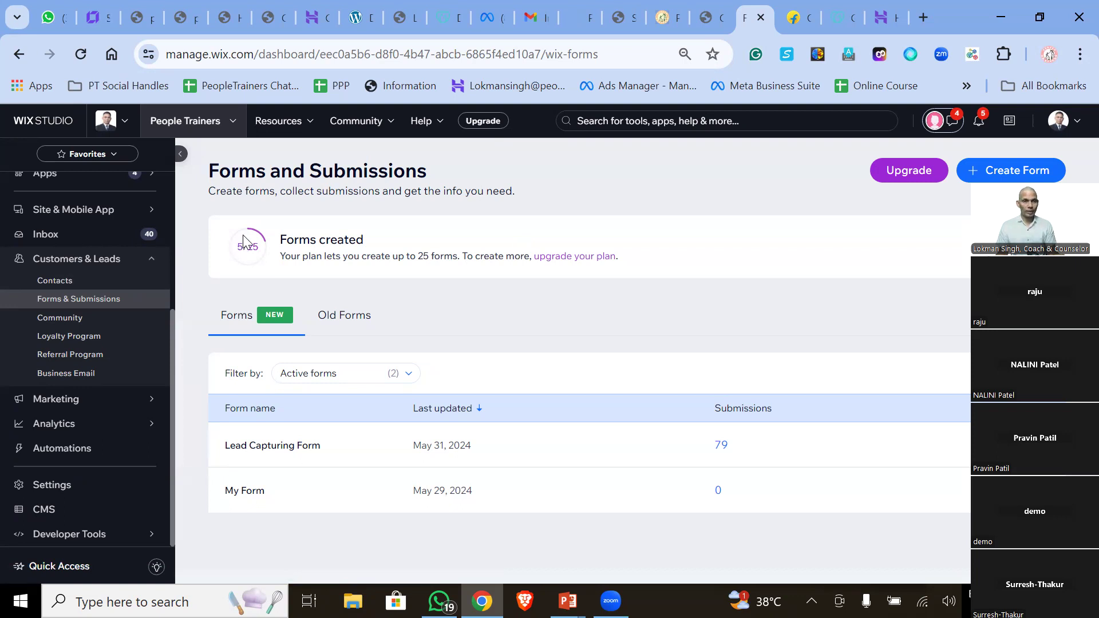
- Return to the Hostinger builder tab to see the generated Success Belief preview
{"action": "left_click", "coordinate": [94, 17]}
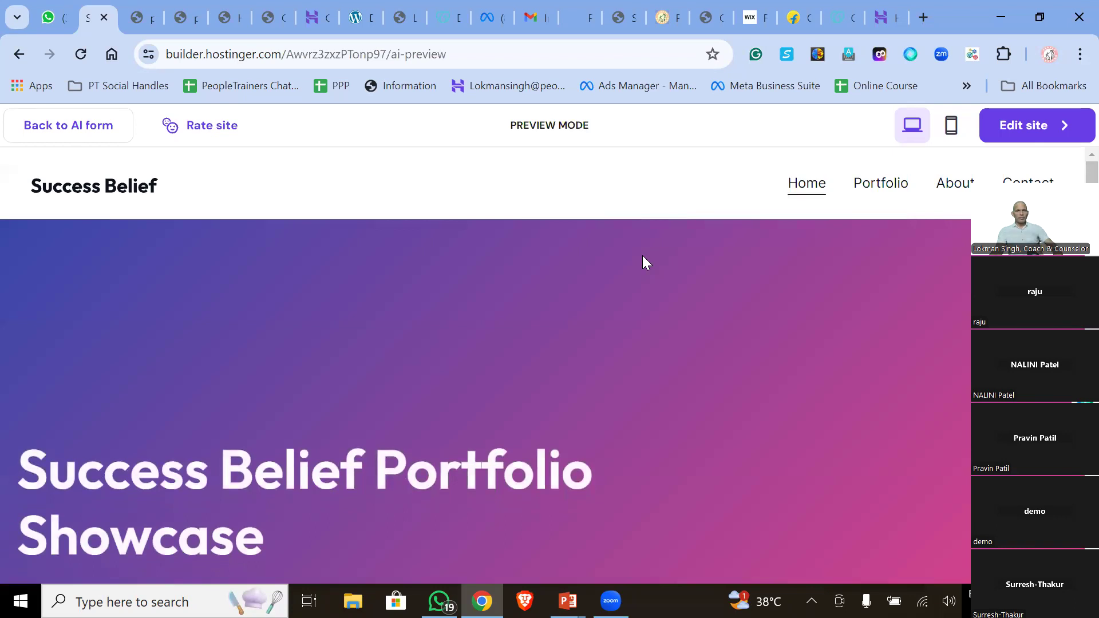
- Scroll through the Success Belief portfolio preview, jumping back to the top several times
{"action": "scroll", "coordinate": [484, 349], "scroll_direction": "down", "scroll_amount": 10}
{"action": "scroll", "coordinate": [485, 348], "scroll_direction": "down", "scroll_amount": 10}
{"action": "scroll", "coordinate": [484, 341], "scroll_direction": "down", "scroll_amount": 10}
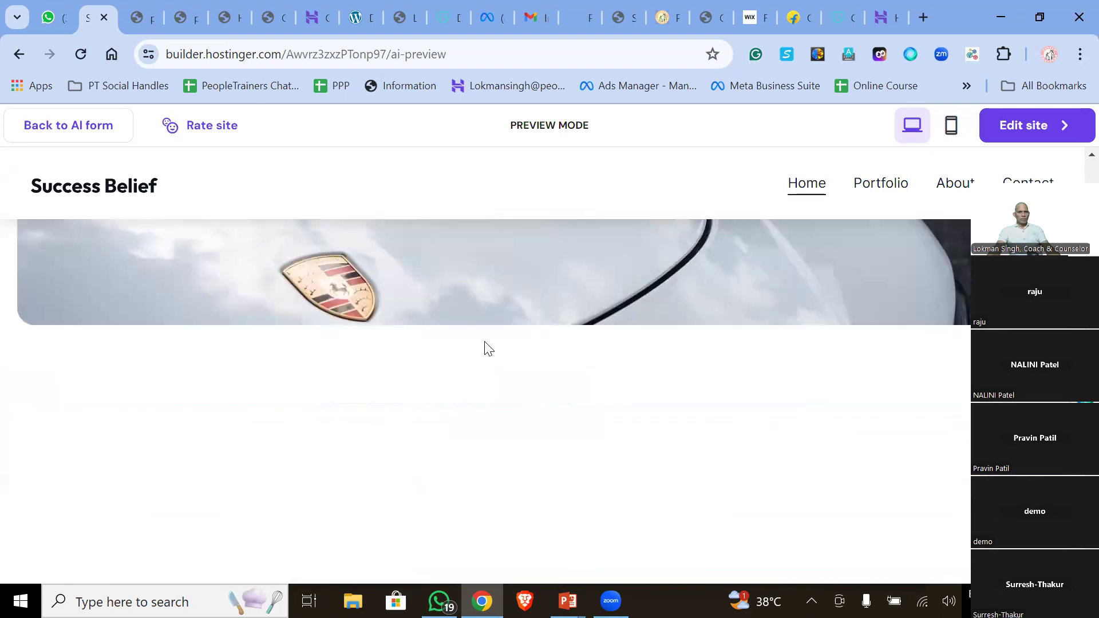
{"action": "key", "text": "Home"}
{"action": "scroll", "coordinate": [484, 341], "scroll_direction": "down", "scroll_amount": 10}
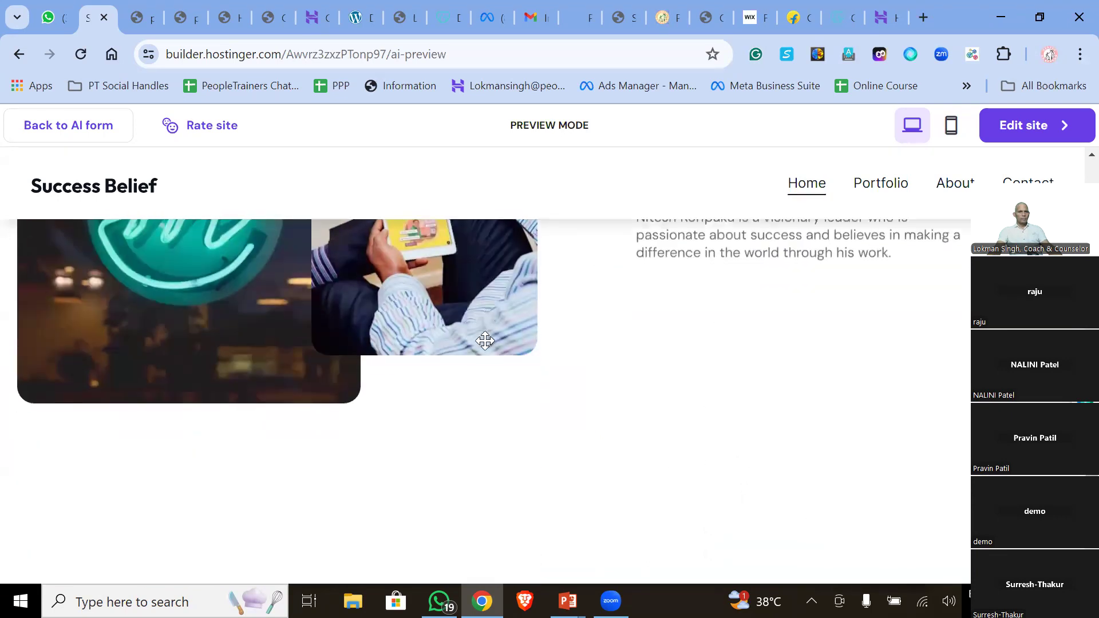
{"action": "scroll", "coordinate": [484, 341], "scroll_direction": "down", "scroll_amount": 10}
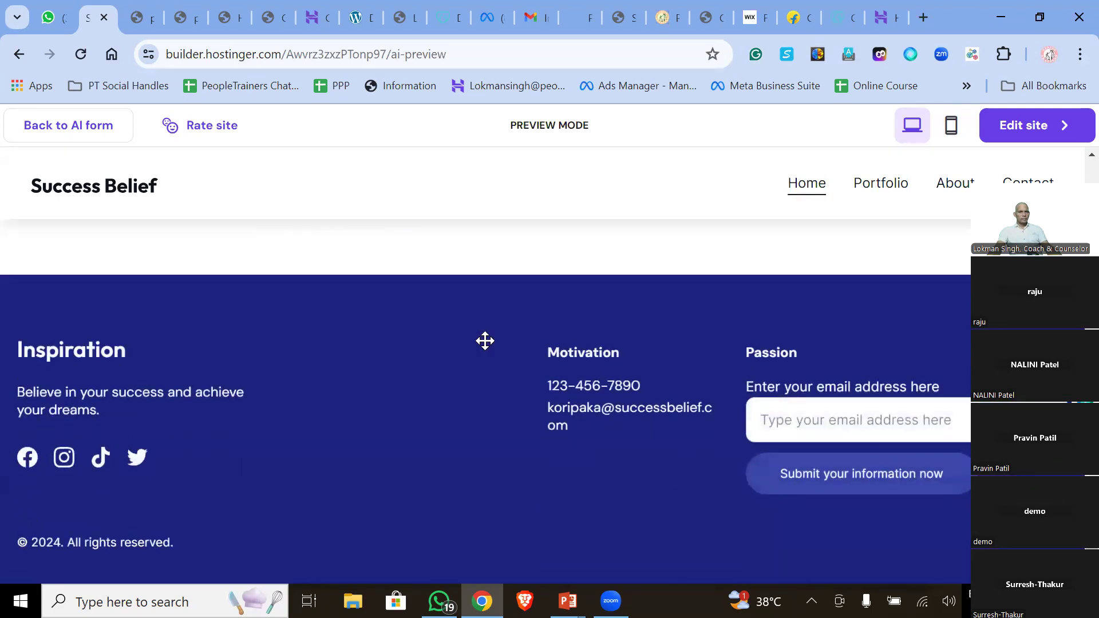
{"action": "key", "text": "Home"}
{"action": "scroll", "coordinate": [484, 342], "scroll_direction": "down", "scroll_amount": 5}
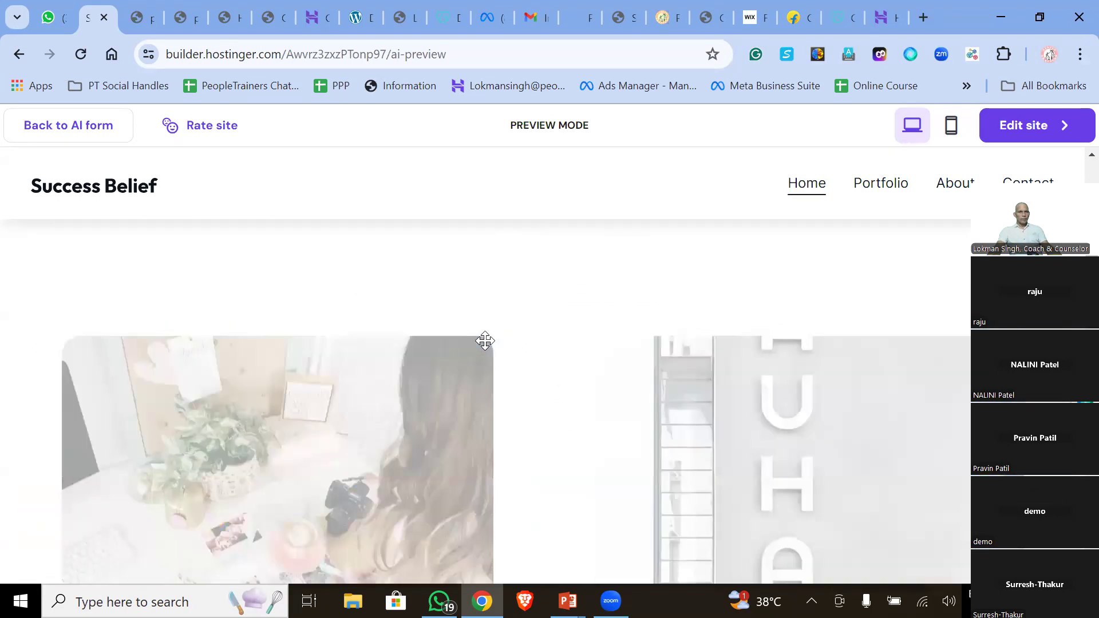
{"action": "key", "text": "Home"}
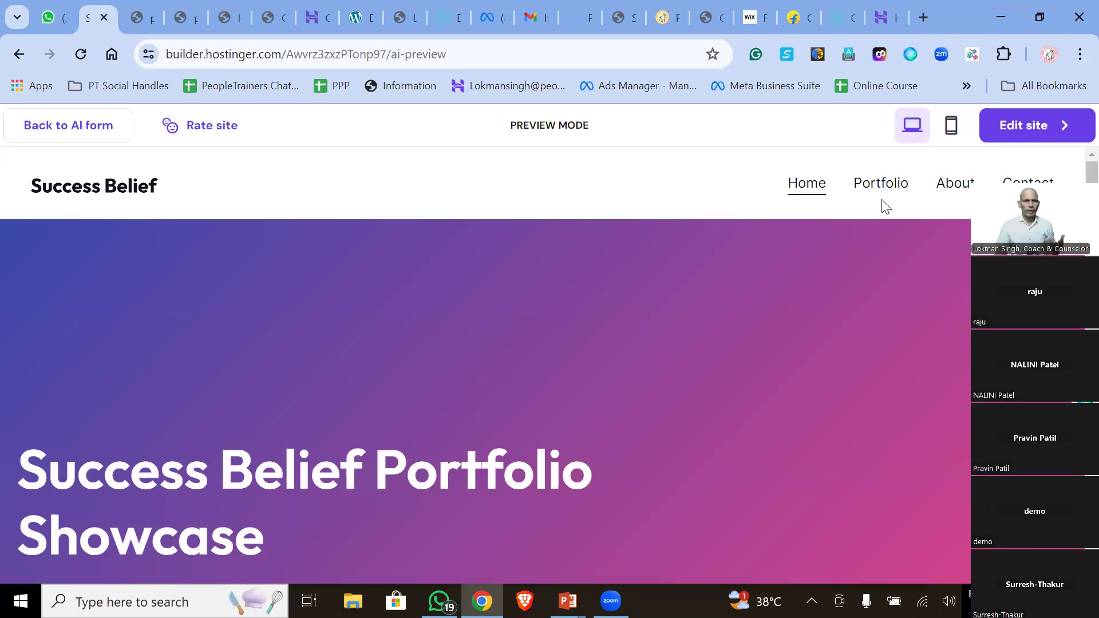
{"action": "scroll", "coordinate": [266, 355], "scroll_direction": "down", "scroll_amount": 3}
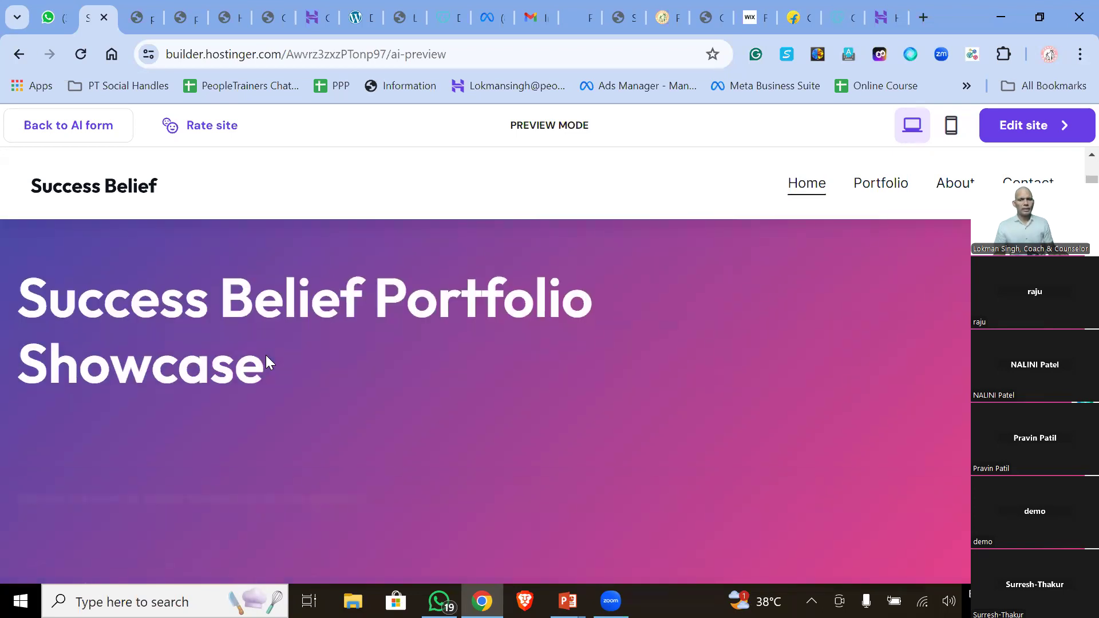
{"action": "scroll", "coordinate": [254, 372], "scroll_direction": "down", "scroll_amount": 3}
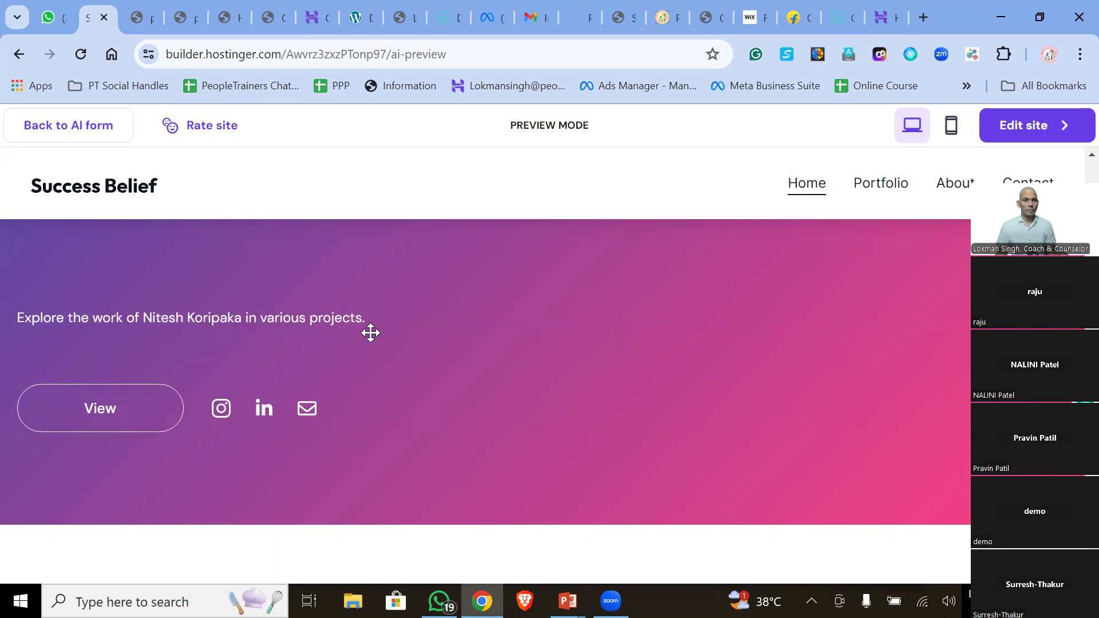
{"action": "scroll", "coordinate": [370, 333], "scroll_direction": "down", "scroll_amount": 12}
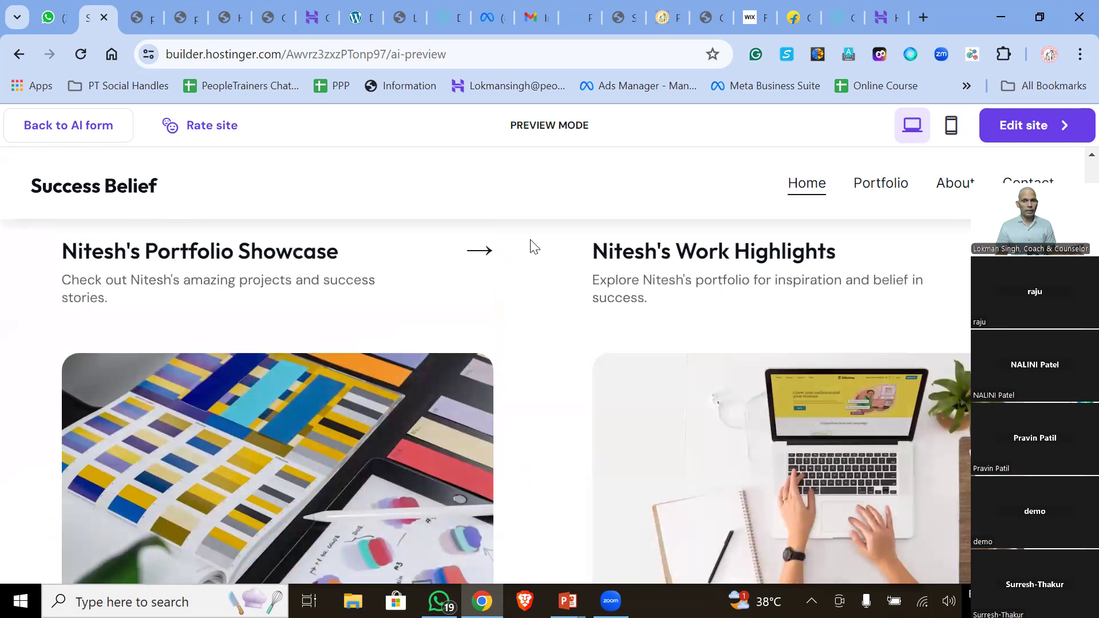
- Highlight some card heading text, then open the site in the editor with Edit site
{"action": "left_click_drag", "start_coordinate": [198, 252], "coordinate": [313, 271]}
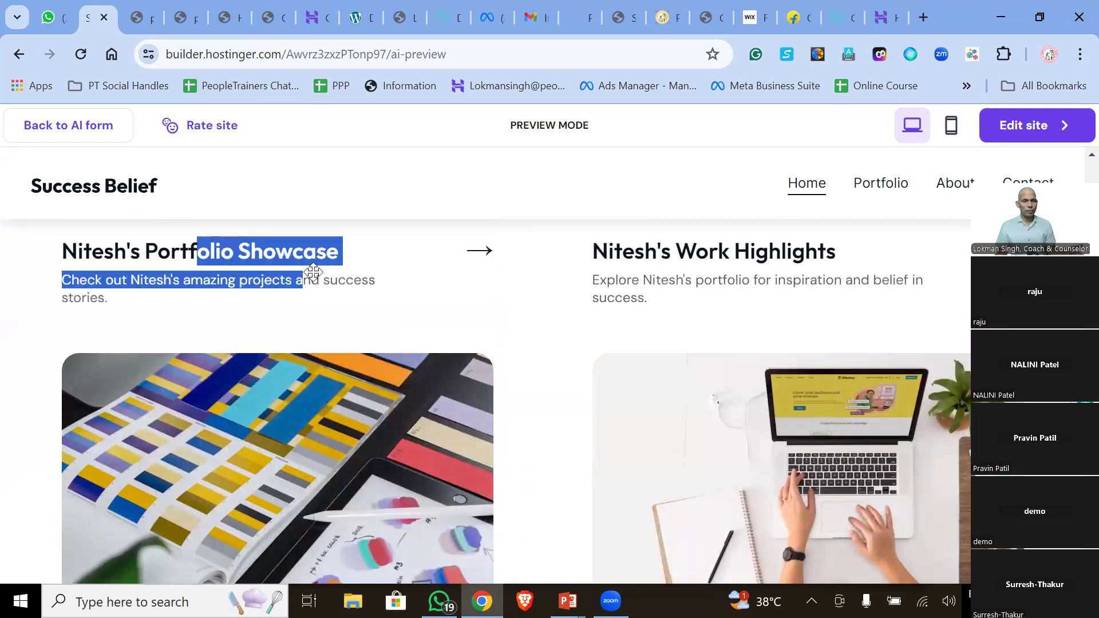
{"action": "scroll", "coordinate": [381, 302], "scroll_direction": "down", "scroll_amount": 10}
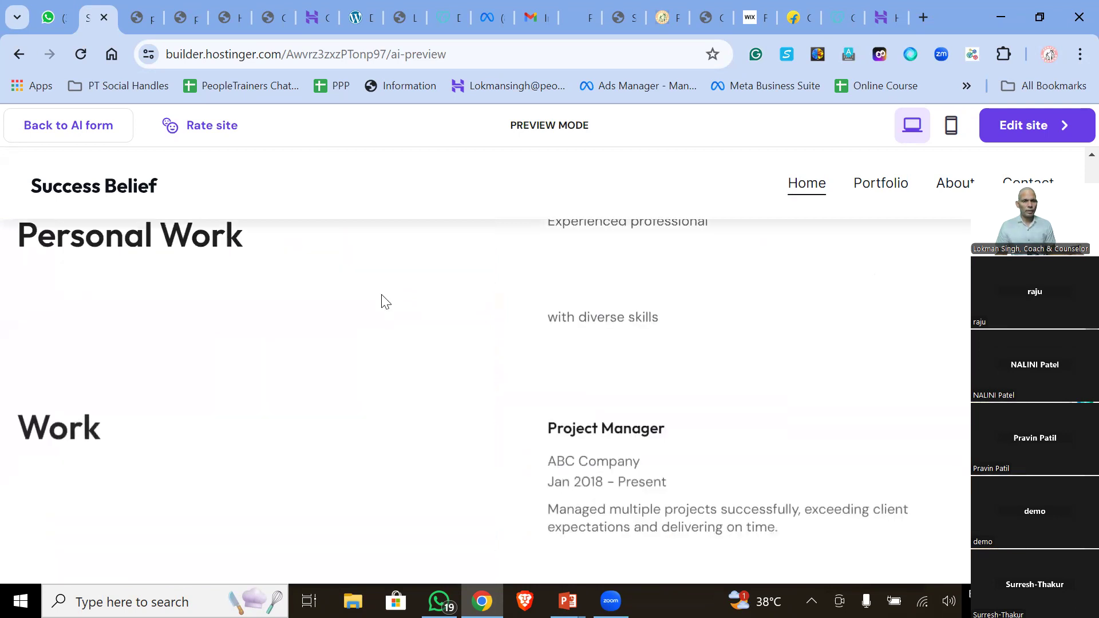
{"action": "scroll", "coordinate": [374, 278], "scroll_direction": "down", "scroll_amount": 5}
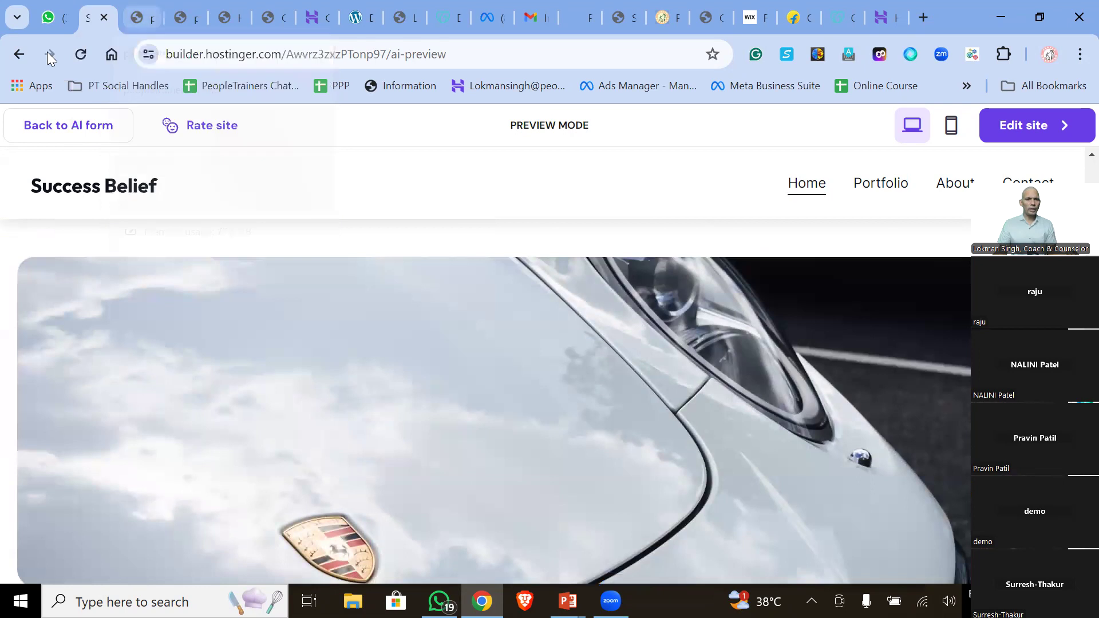
{"action": "left_click", "coordinate": [1050, 126]}
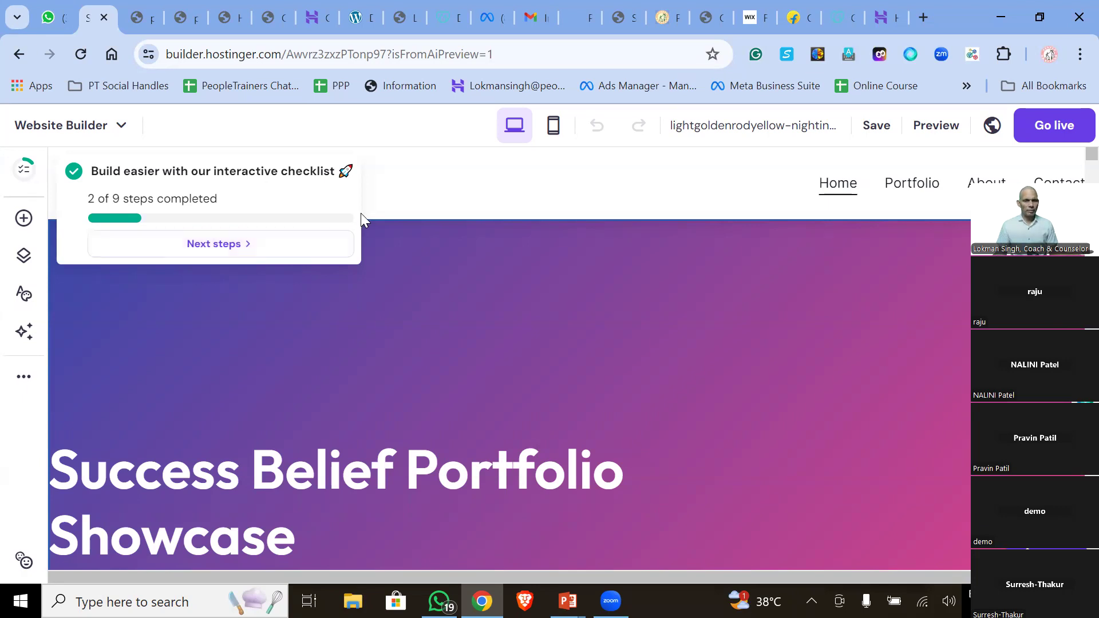
{"action": "left_click", "coordinate": [135, 20]}
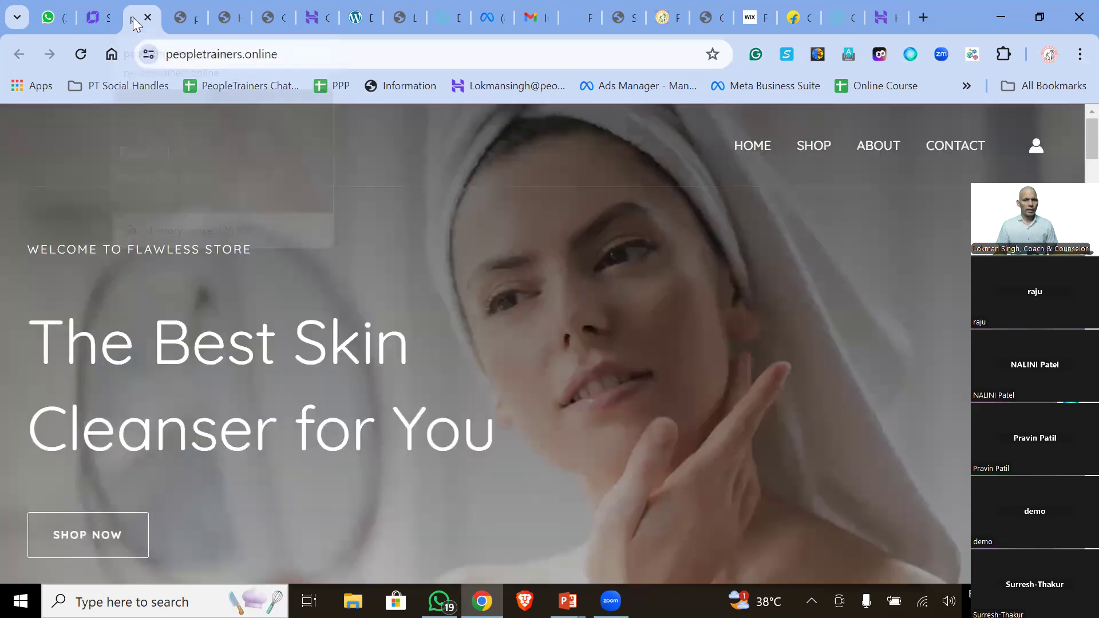
{"action": "left_click", "coordinate": [98, 29]}
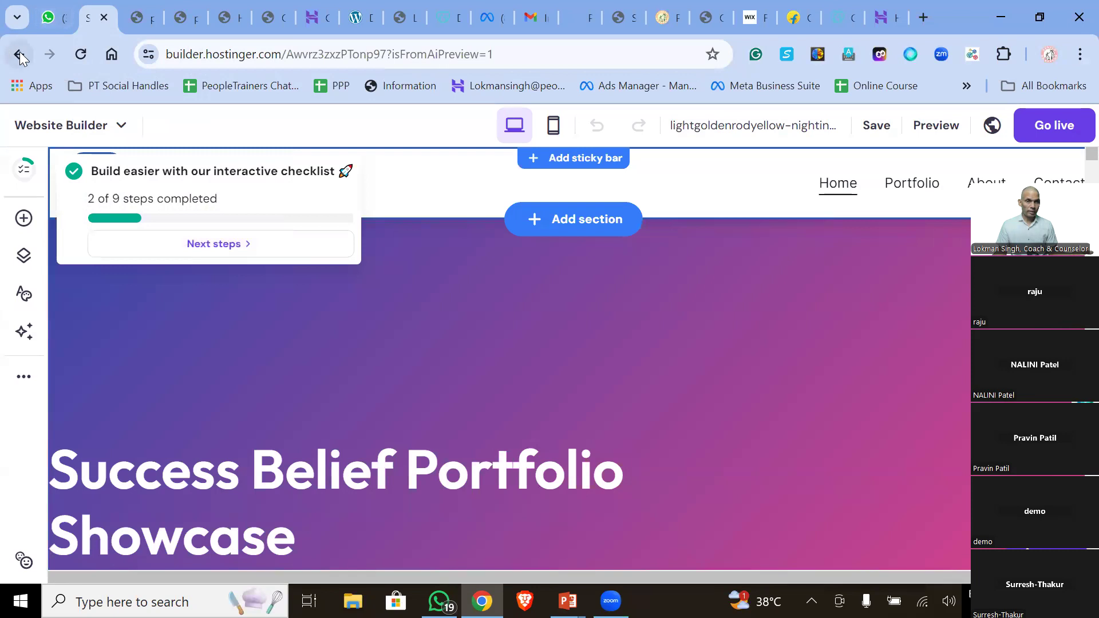
{"action": "scroll", "coordinate": [380, 320], "scroll_direction": "down", "scroll_amount": 10}
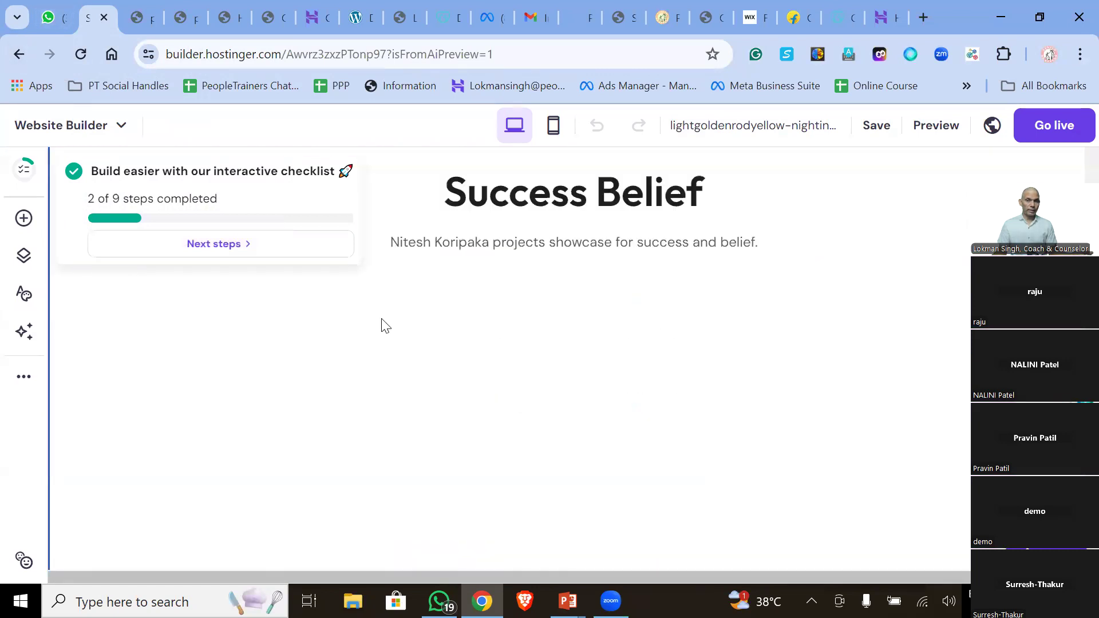
{"action": "left_click", "coordinate": [533, 198]}
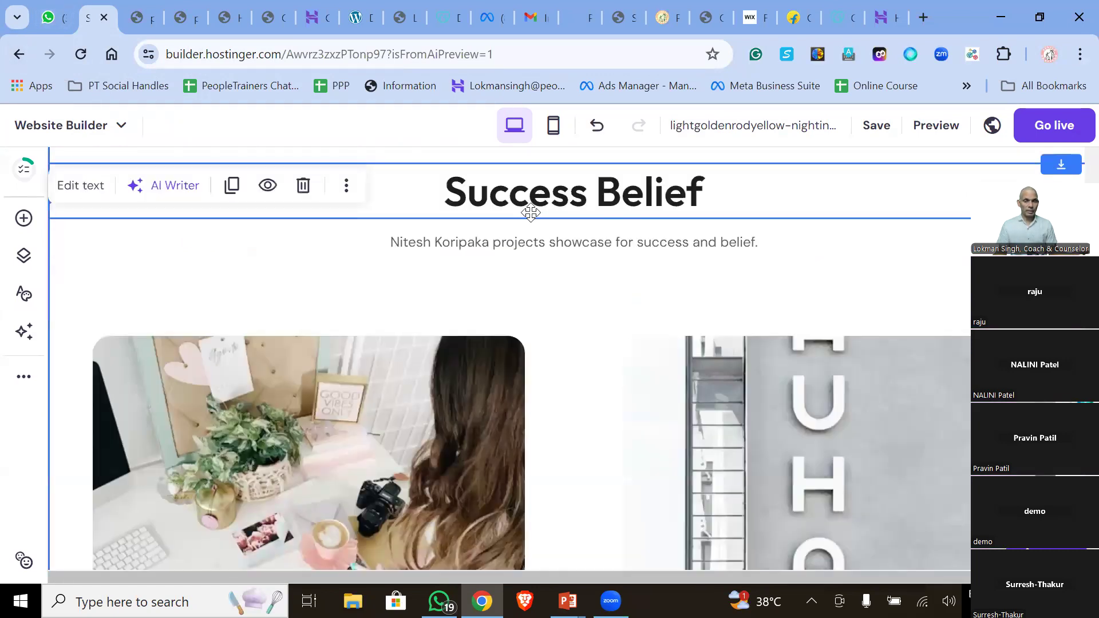
{"action": "left_click_drag", "start_coordinate": [533, 198], "coordinate": [555, 204]}
{"action": "double_click", "coordinate": [562, 198]}
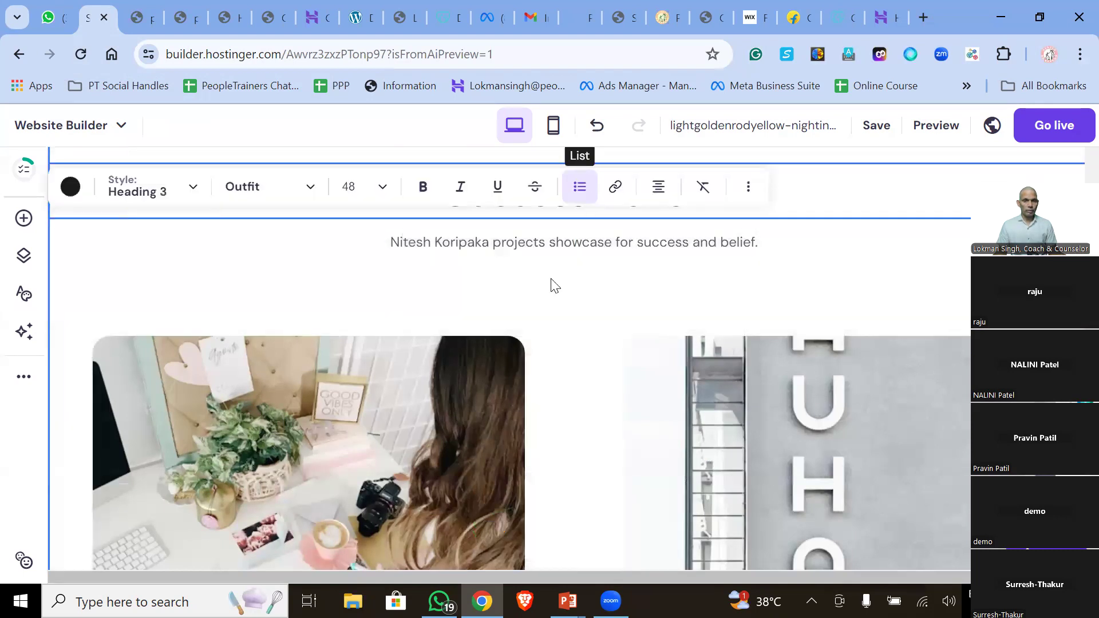
{"action": "scroll", "coordinate": [518, 303], "scroll_direction": "up", "scroll_amount": 10}
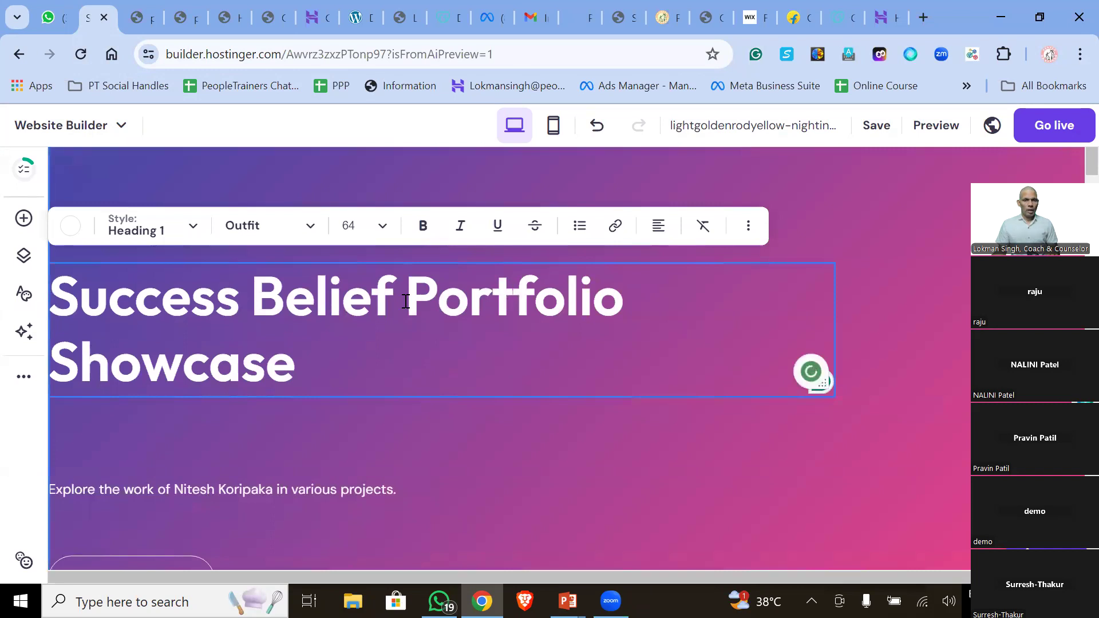
{"action": "scroll", "coordinate": [410, 301], "scroll_direction": "down", "scroll_amount": 10}
{"action": "scroll", "coordinate": [423, 297], "scroll_direction": "up", "scroll_amount": 10}
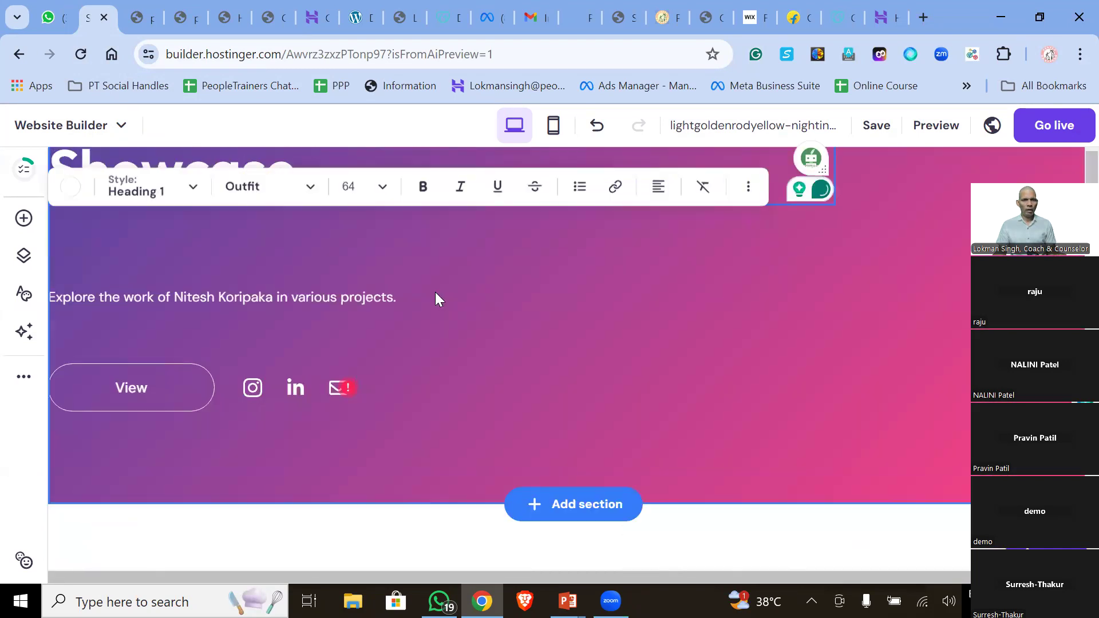
{"action": "left_click", "coordinate": [410, 453]}
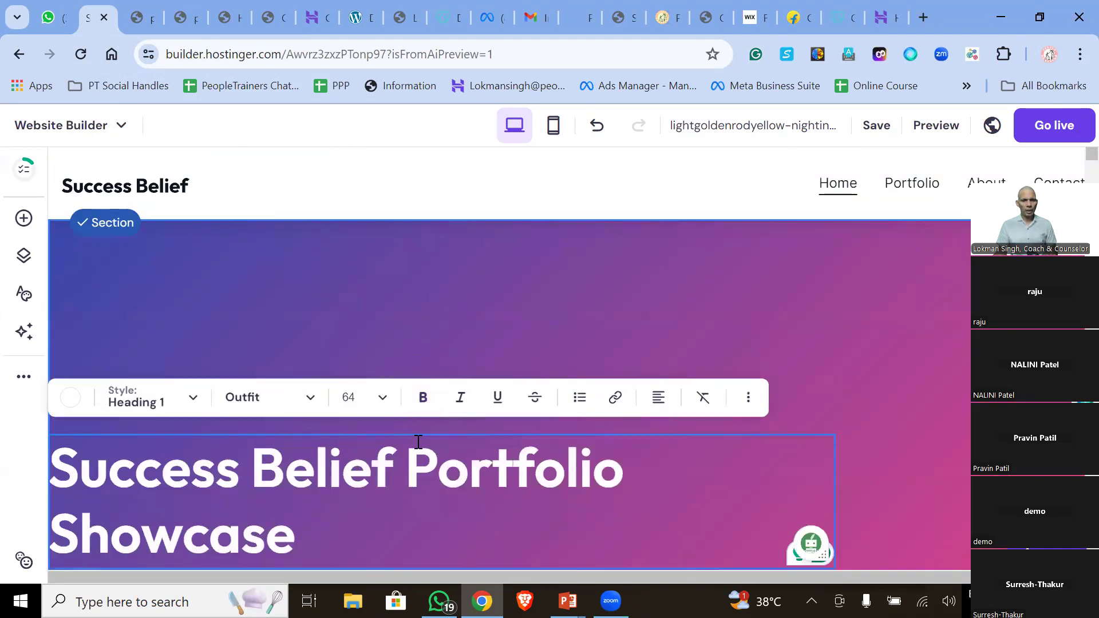
{"action": "type", "text": "fghfhfghfgfghfghgf"}
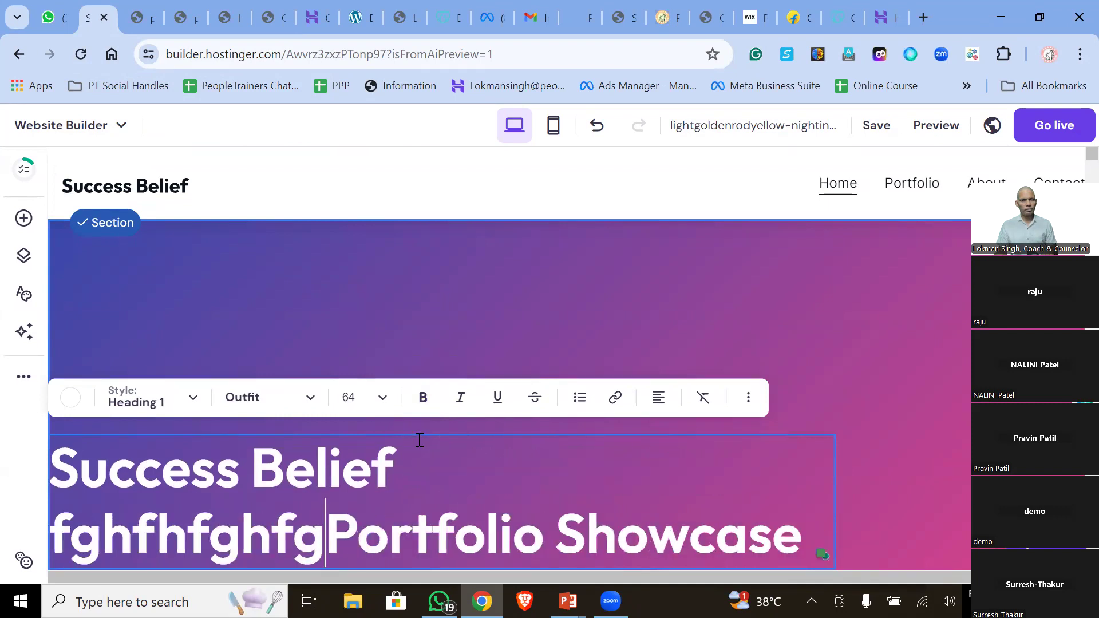
{"action": "type", "text": "fhfh"}
{"action": "scroll", "coordinate": [551, 371], "scroll_direction": "down", "scroll_amount": 4}
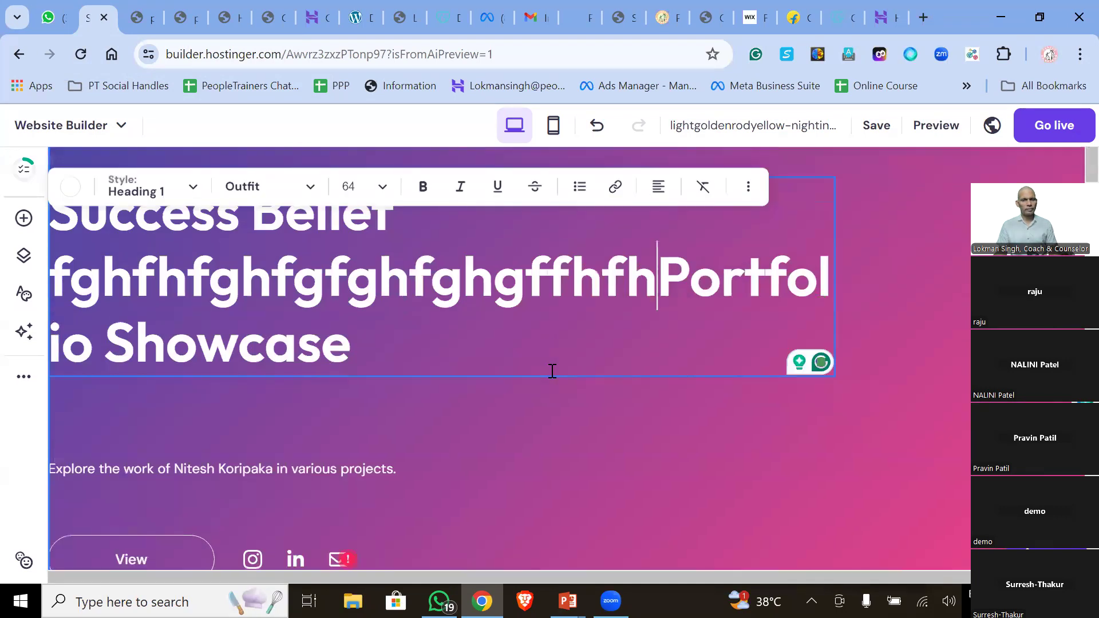
{"action": "scroll", "coordinate": [495, 394], "scroll_direction": "down", "scroll_amount": 15}
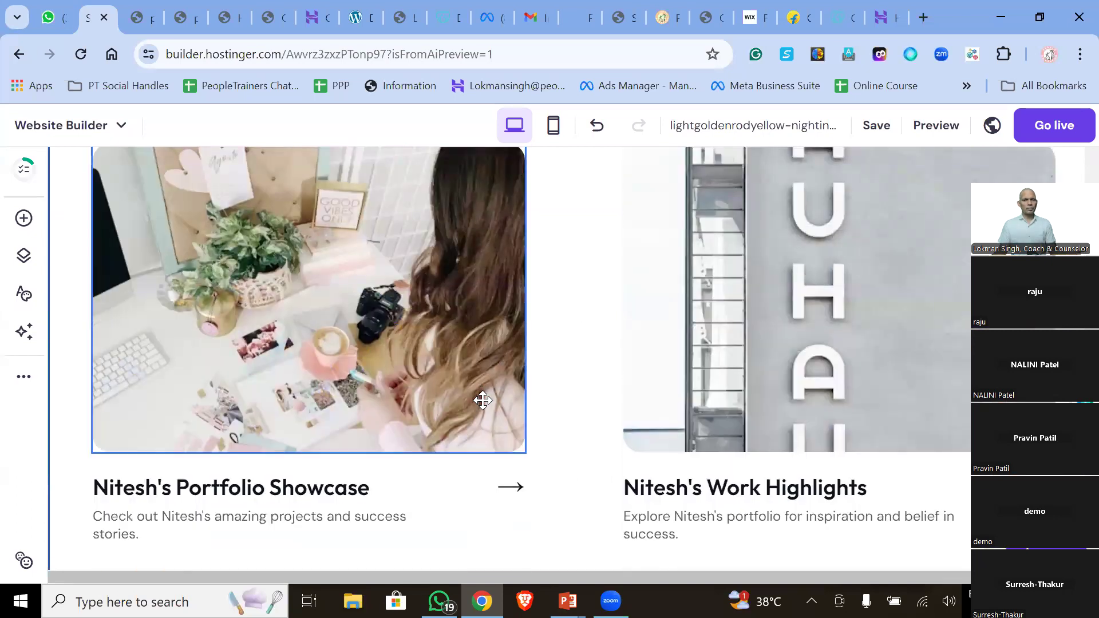
{"action": "left_click", "coordinate": [483, 400]}
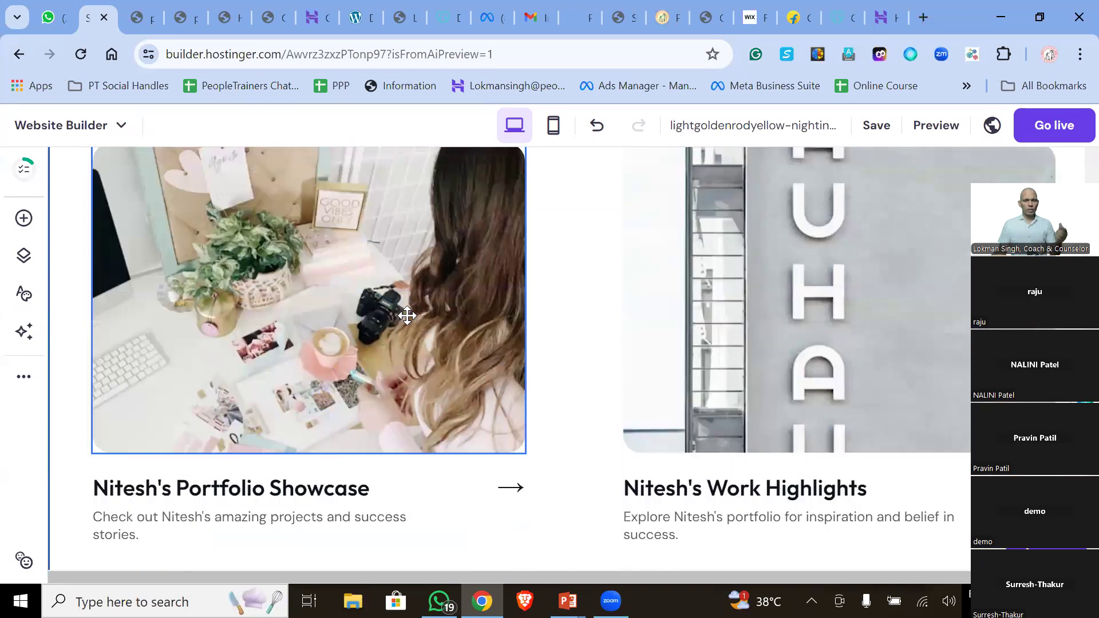
{"action": "scroll", "coordinate": [406, 318], "scroll_direction": "up", "scroll_amount": 4}
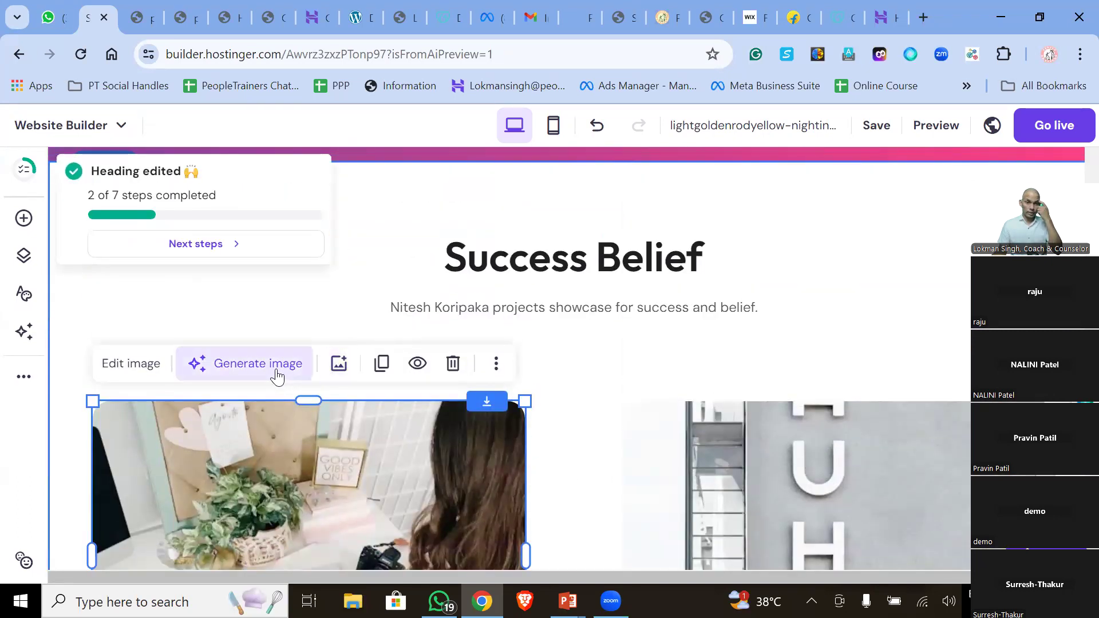
{"action": "left_click", "coordinate": [238, 371]}
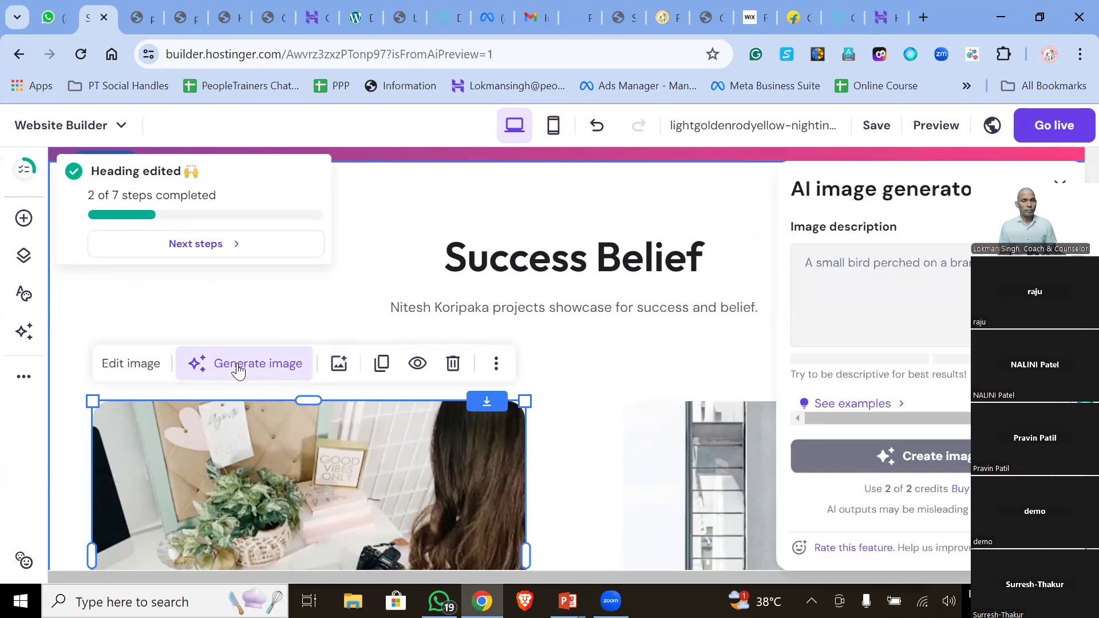
{"action": "scroll", "coordinate": [344, 323], "scroll_direction": "down", "scroll_amount": 3}
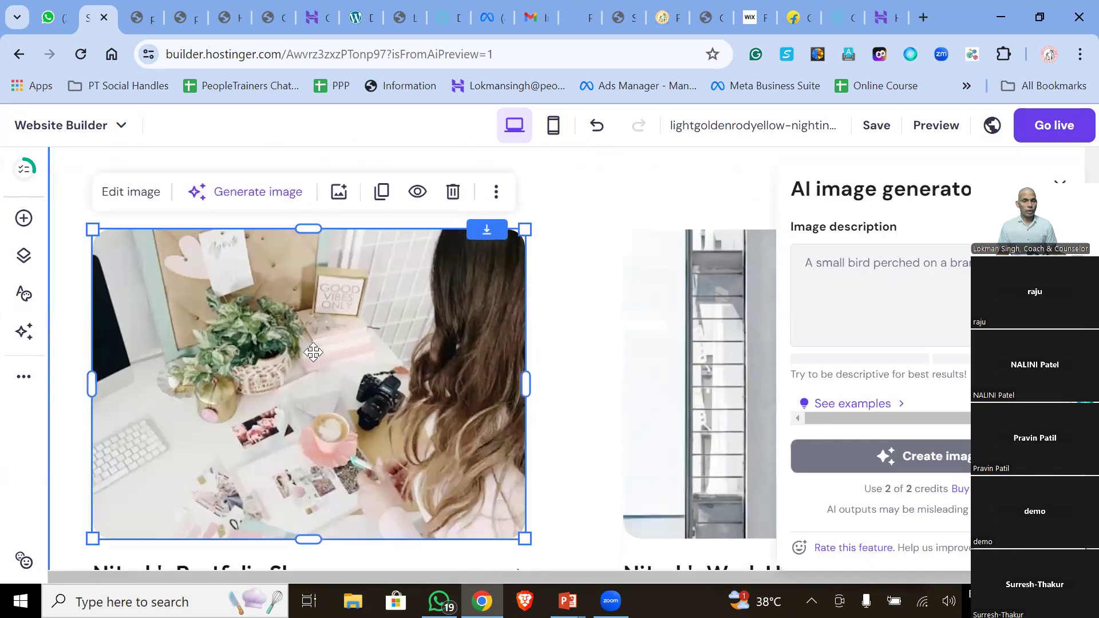
{"action": "left_click", "coordinate": [263, 207]}
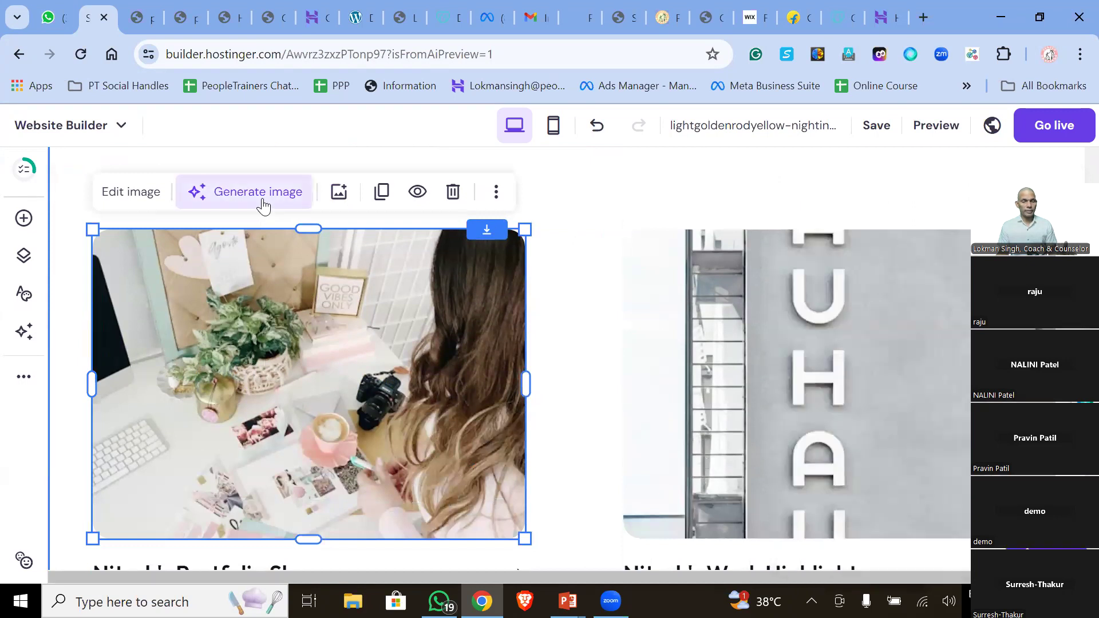
{"action": "scroll", "coordinate": [475, 303], "scroll_direction": "up", "scroll_amount": 10}
{"action": "scroll", "coordinate": [475, 305], "scroll_direction": "up", "scroll_amount": 4}
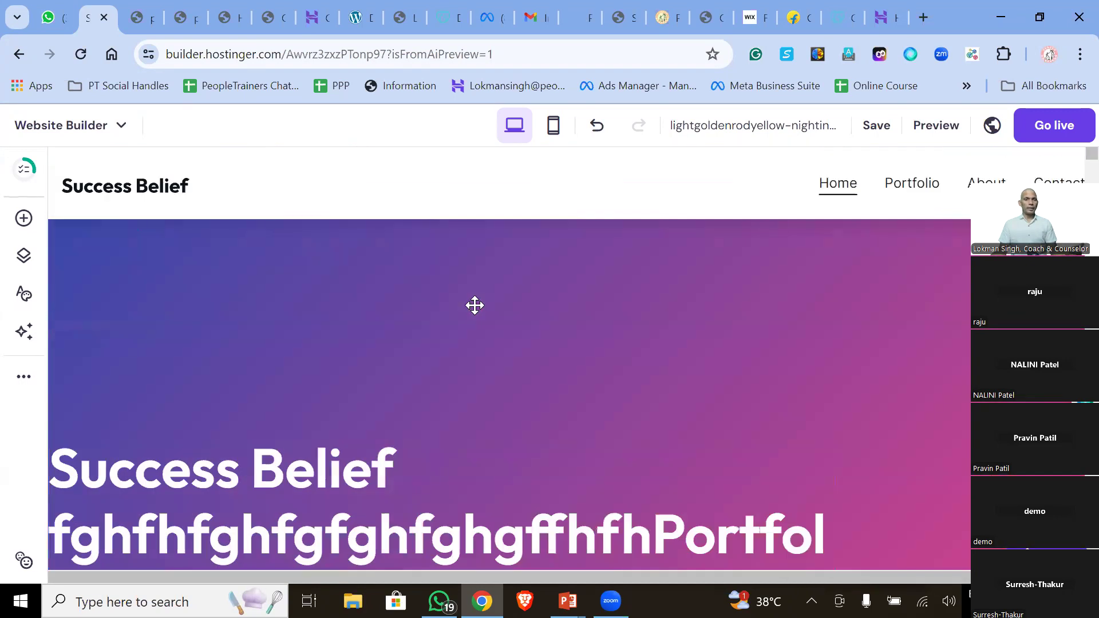
- Switch back to the builder tab and navigate back to the AI 'Tell us about your site' form
{"action": "left_click", "coordinate": [129, 21]}
{"action": "left_click", "coordinate": [74, 27]}
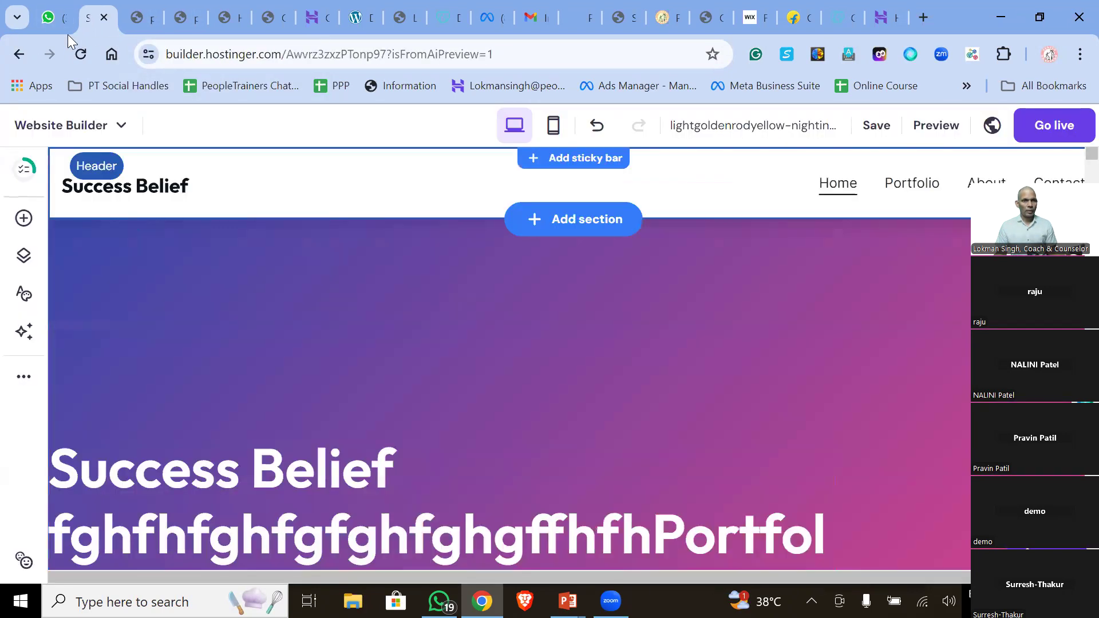
{"action": "left_click", "coordinate": [19, 63]}
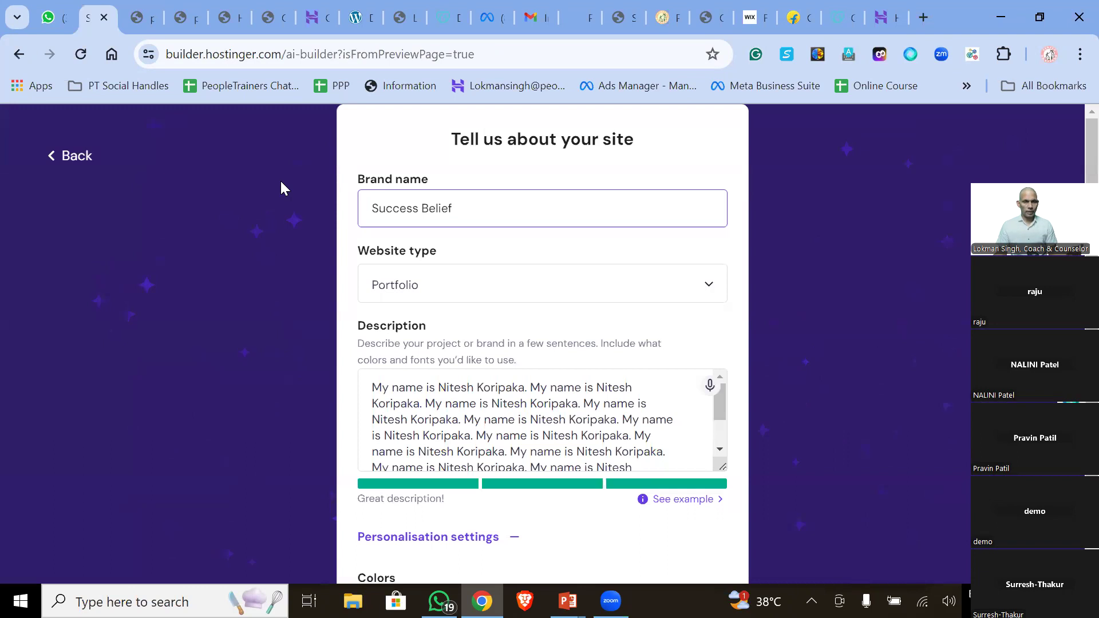
{"action": "left_click", "coordinate": [19, 55]}
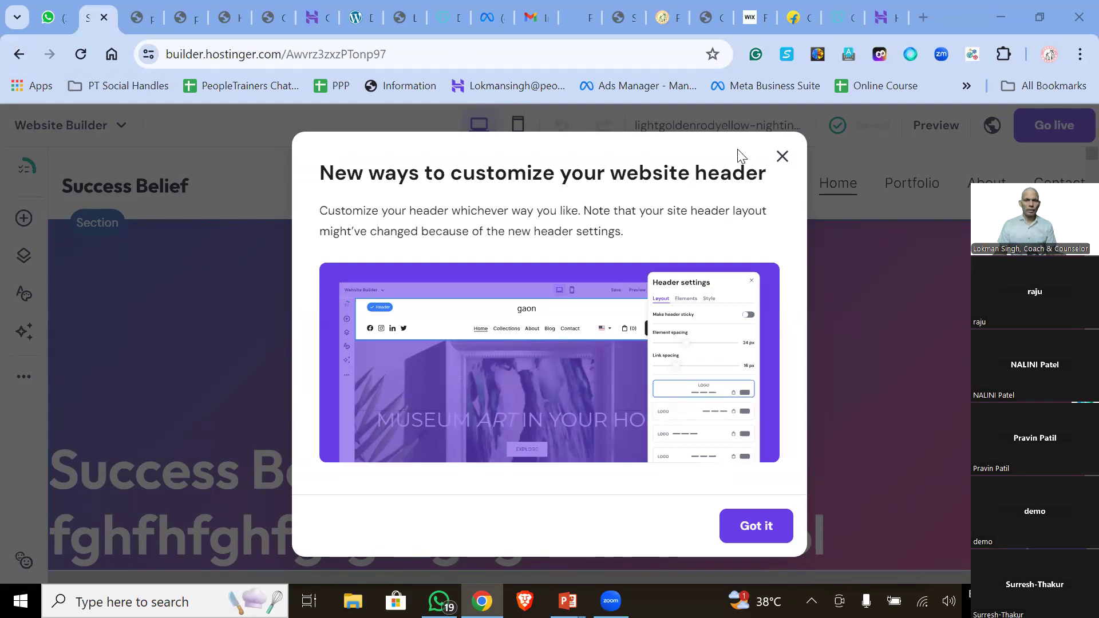
- Dismiss the header announcement, go back again, and switch to the peopletrainers-online preview tab
{"action": "left_click", "coordinate": [783, 156]}
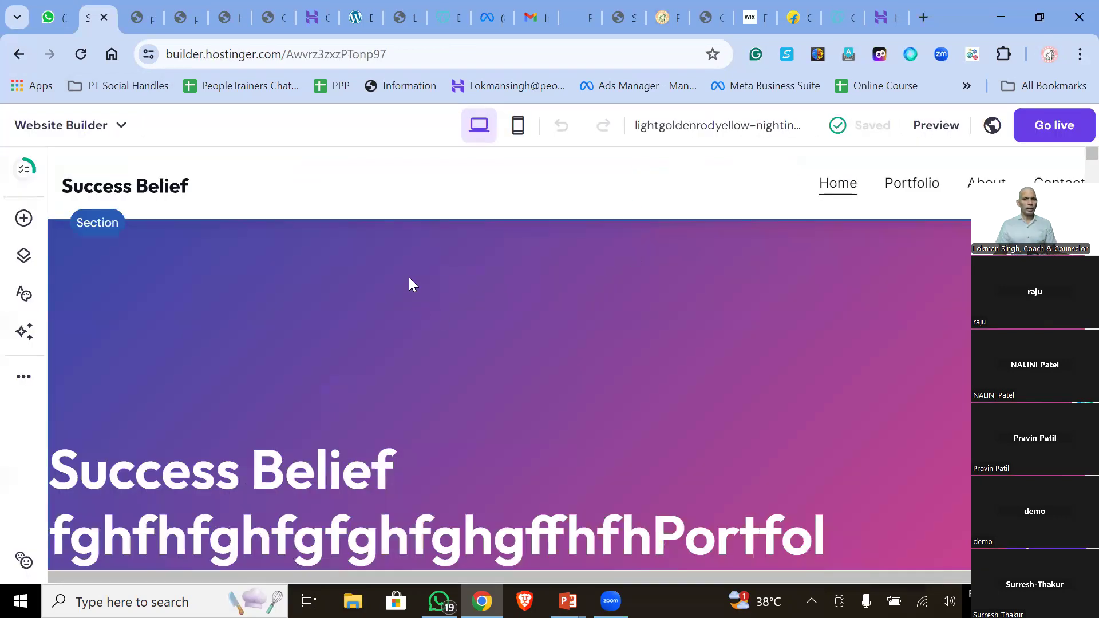
{"action": "left_click", "coordinate": [18, 54]}
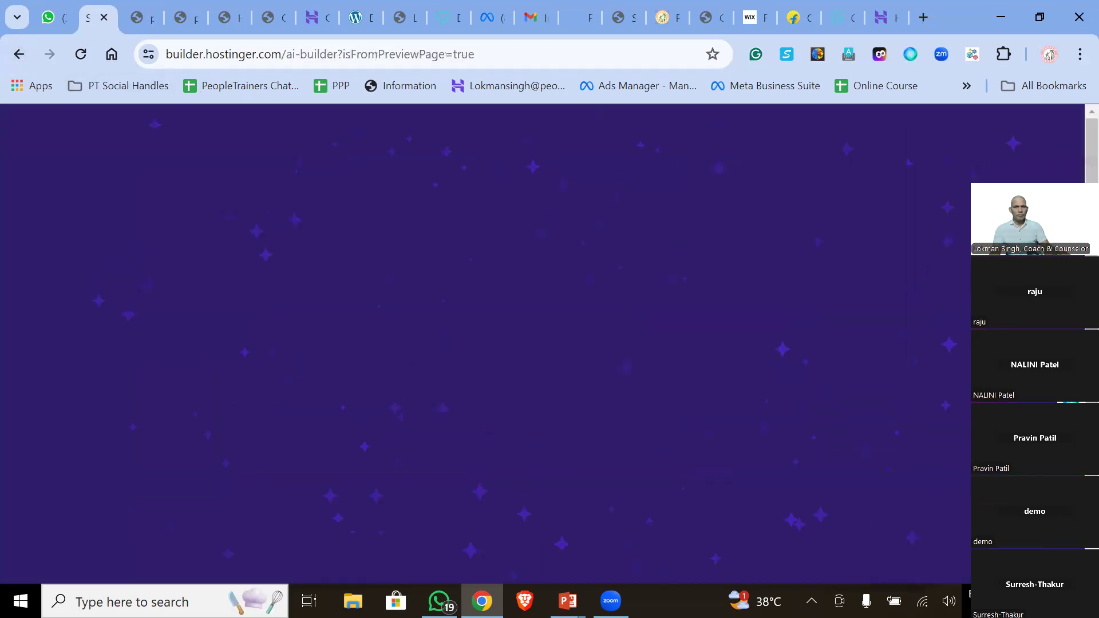
{"action": "left_click", "coordinate": [15, 60]}
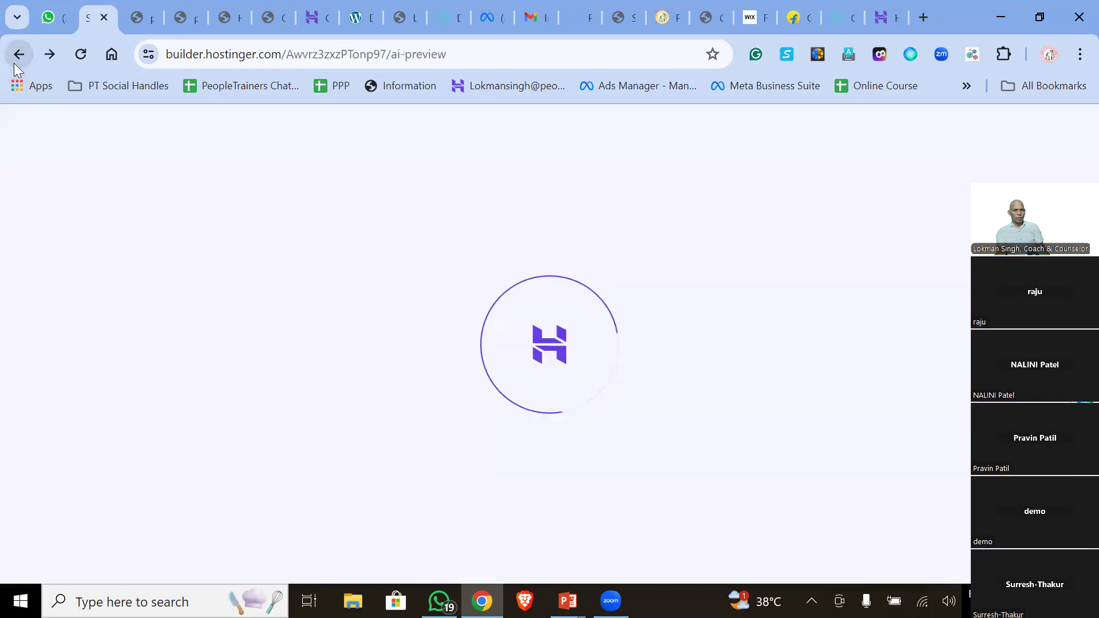
{"action": "left_click", "coordinate": [183, 16]}
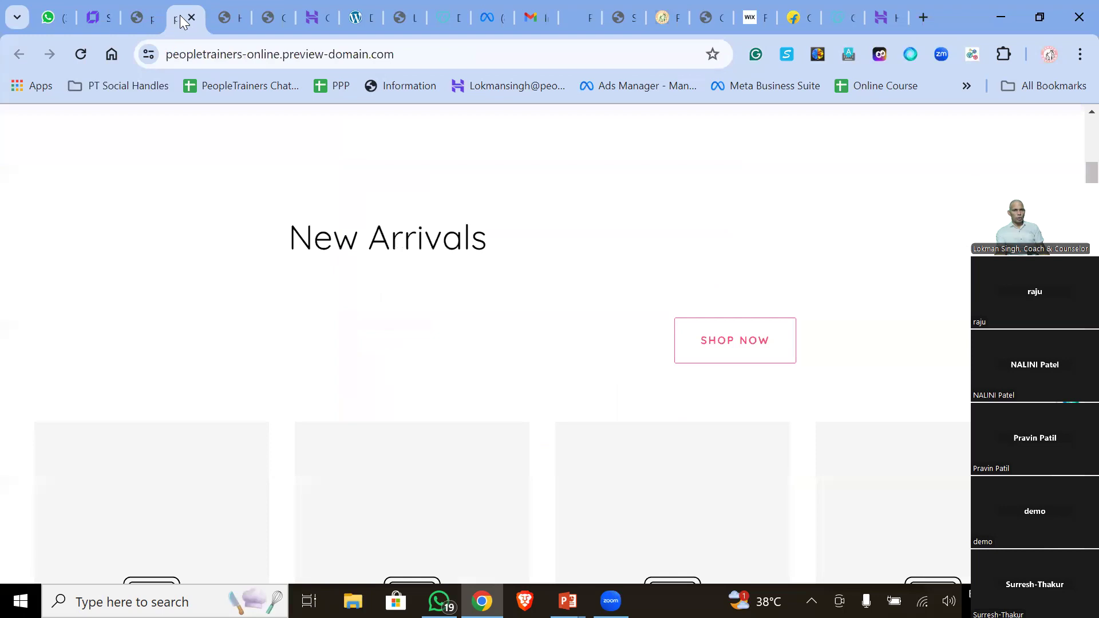
- Scroll through the live Flawless Store skincare homepage and back up
{"action": "left_click", "coordinate": [133, 16]}
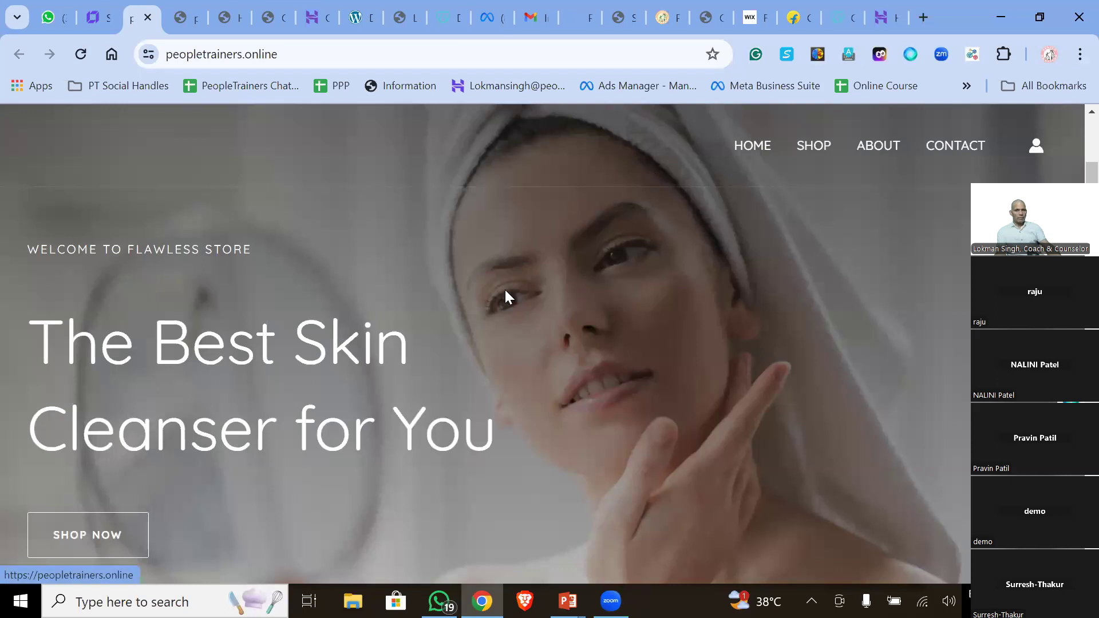
{"action": "scroll", "coordinate": [652, 386], "scroll_direction": "down", "scroll_amount": 15}
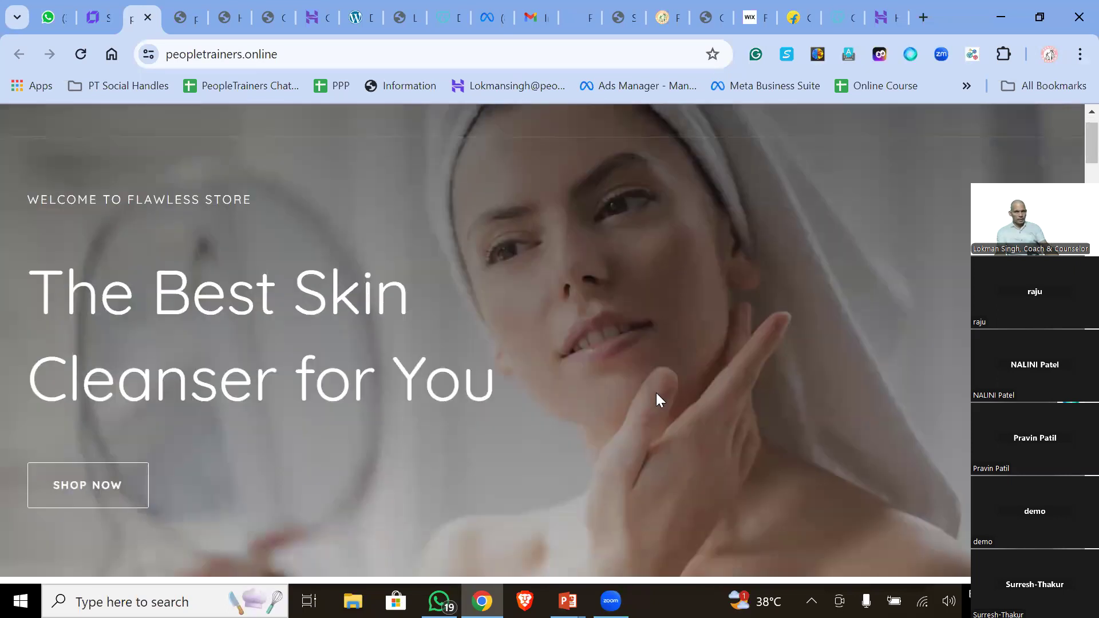
{"action": "scroll", "coordinate": [659, 400], "scroll_direction": "down", "scroll_amount": 10}
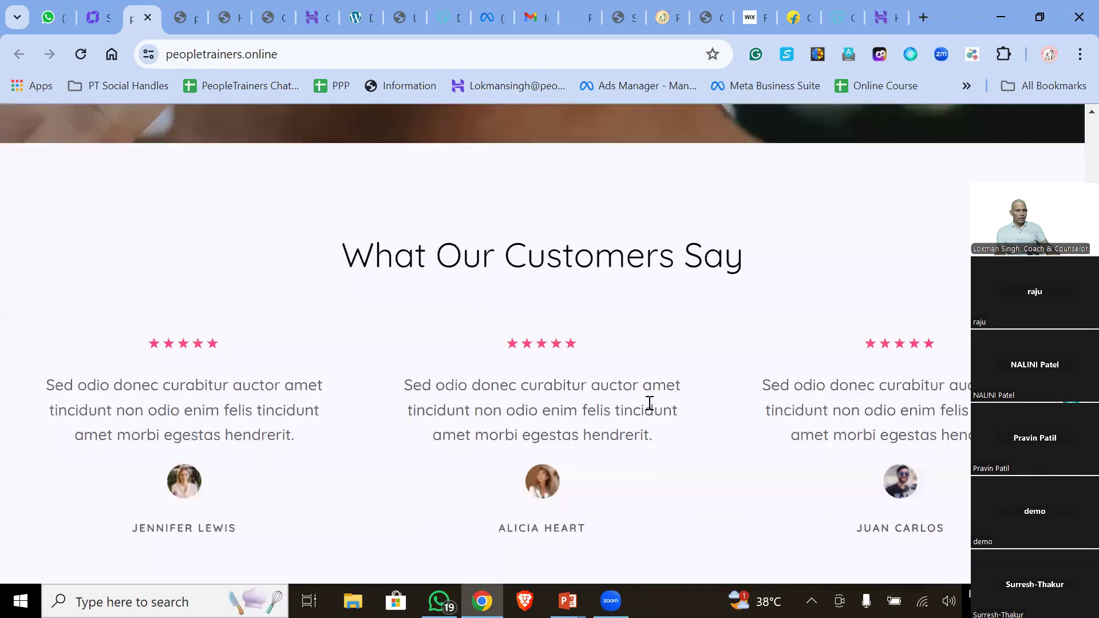
{"action": "scroll", "coordinate": [650, 404], "scroll_direction": "down", "scroll_amount": 10}
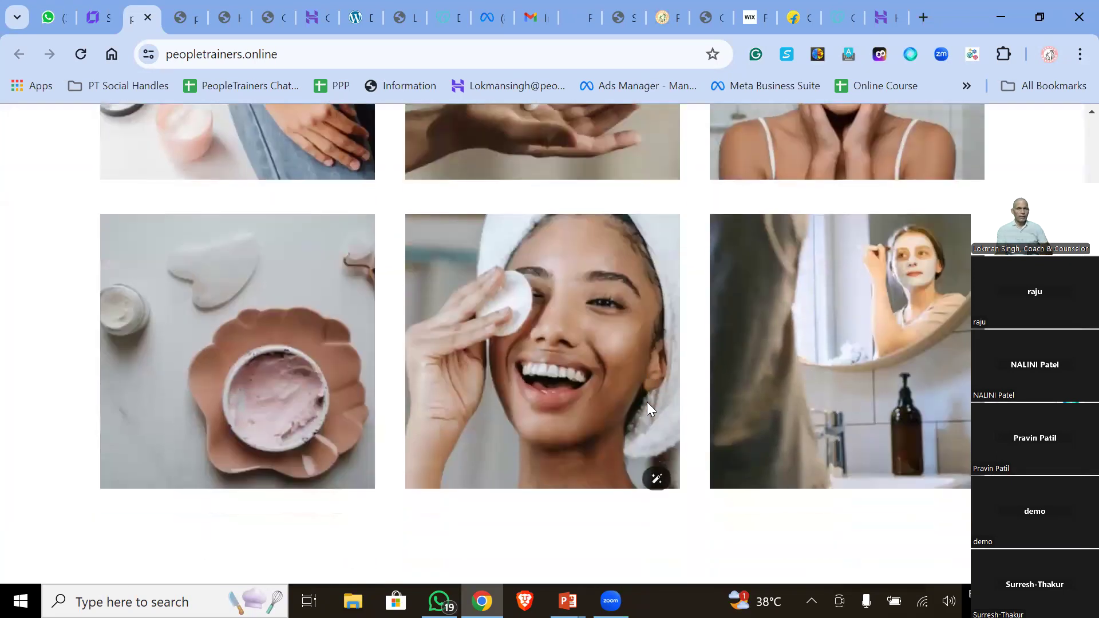
{"action": "scroll", "coordinate": [647, 402], "scroll_direction": "down", "scroll_amount": 5}
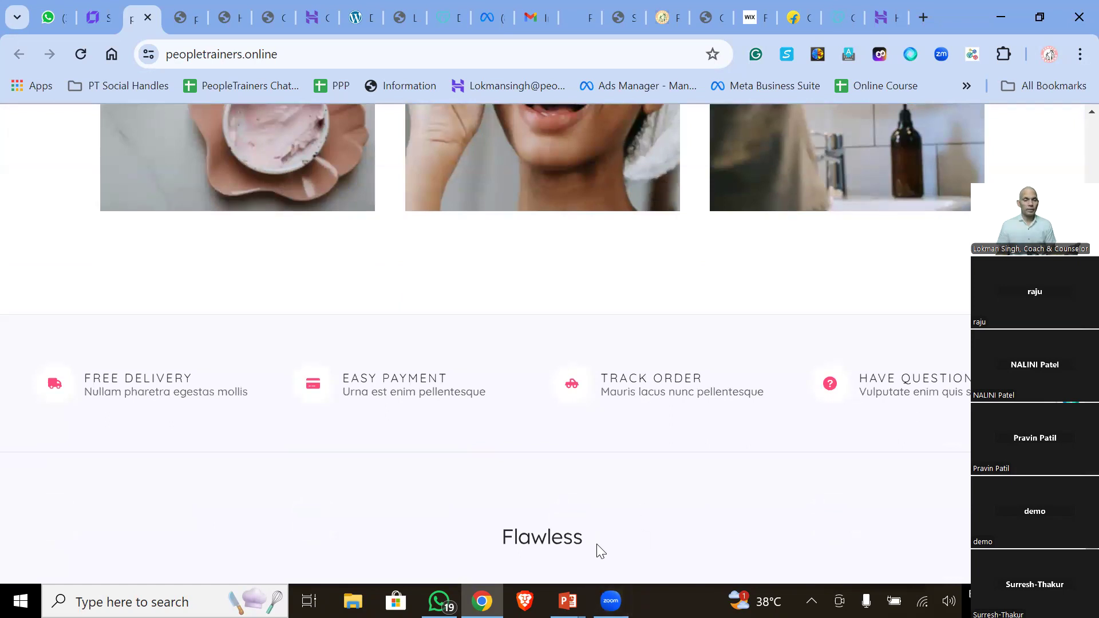
{"action": "scroll", "coordinate": [598, 550], "scroll_direction": "up", "scroll_amount": 20}
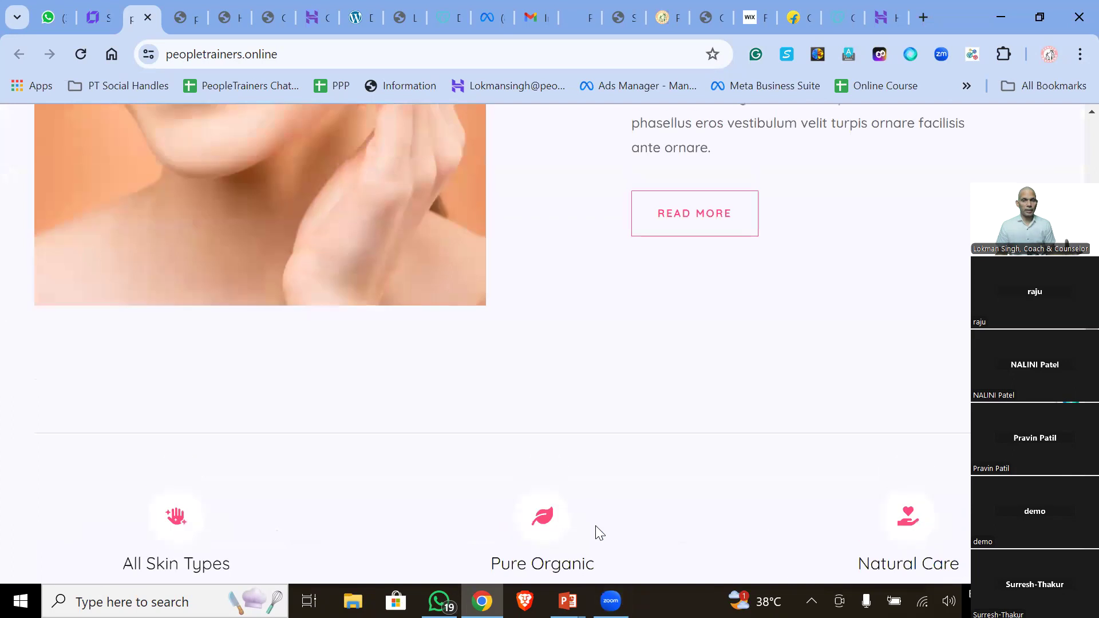
{"action": "scroll", "coordinate": [597, 530], "scroll_direction": "up", "scroll_amount": 10}
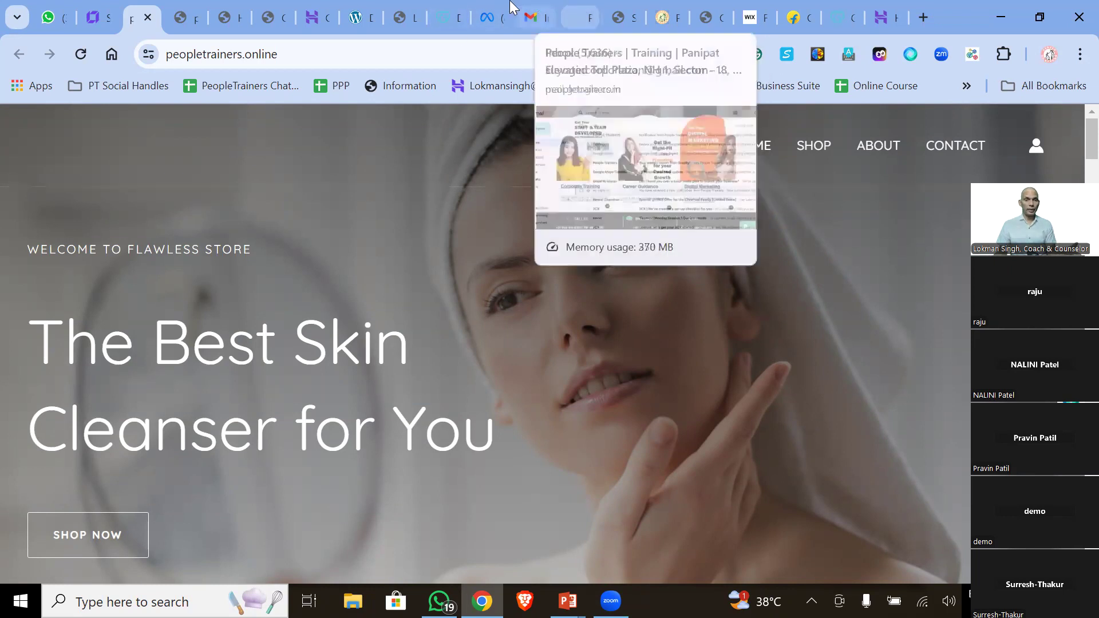
- Check the WordPress Contact and onboarding tabs, then move to Hostinger's 'Complete your order' checkout
{"action": "left_click", "coordinate": [277, 20]}
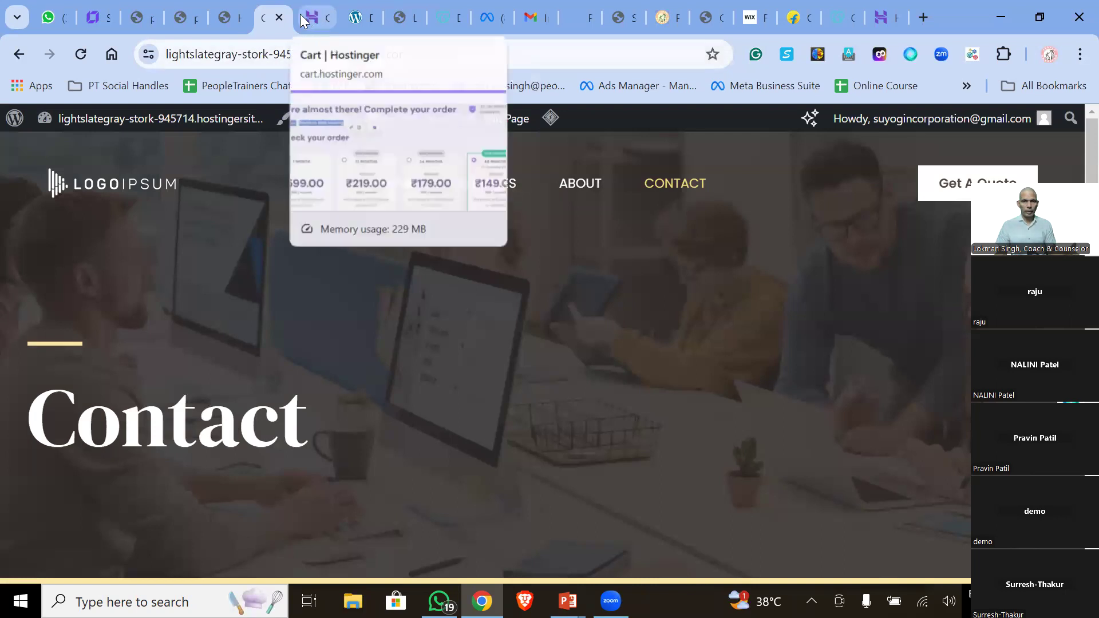
{"action": "left_click", "coordinate": [221, 18]}
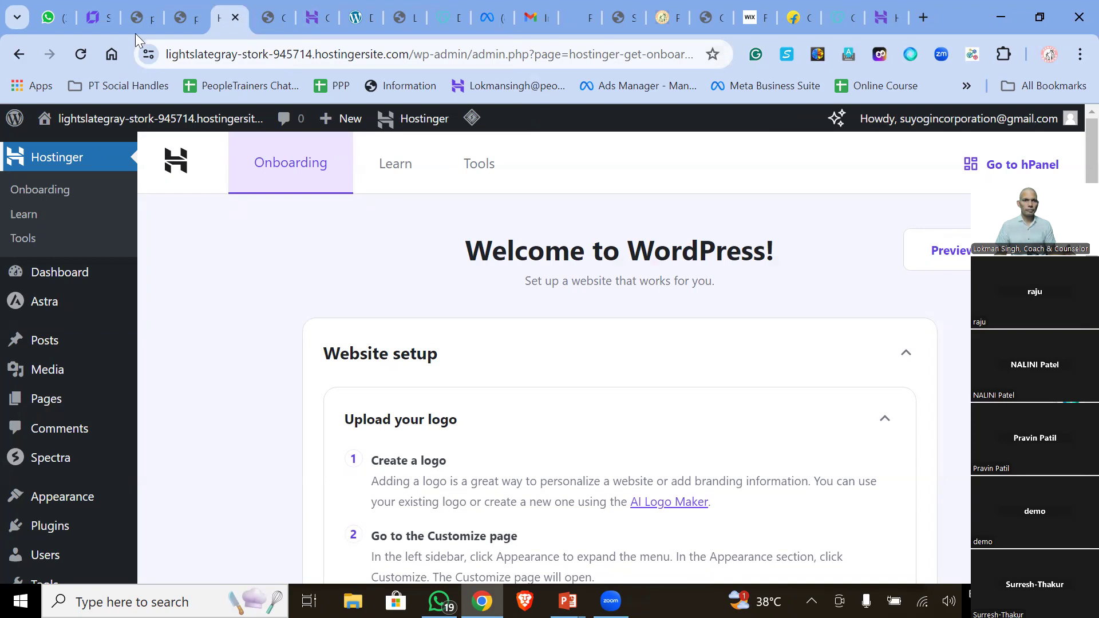
{"action": "left_click", "coordinate": [122, 16]}
{"action": "left_click", "coordinate": [103, 16]}
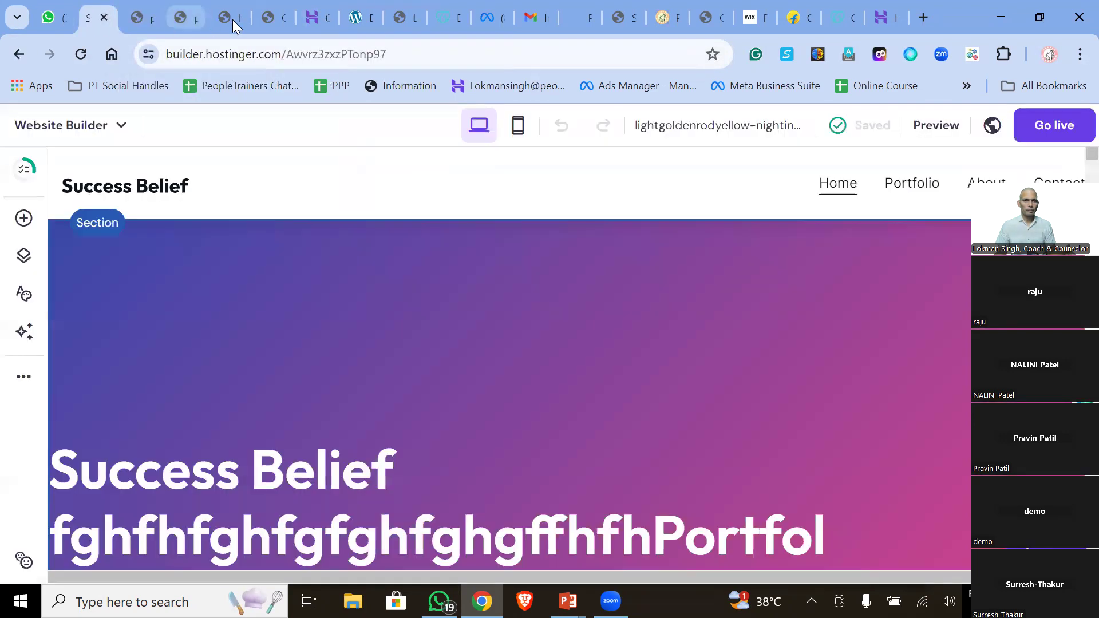
{"action": "left_click", "coordinate": [311, 17]}
{"action": "scroll", "coordinate": [373, 264], "scroll_direction": "up", "scroll_amount": 3}
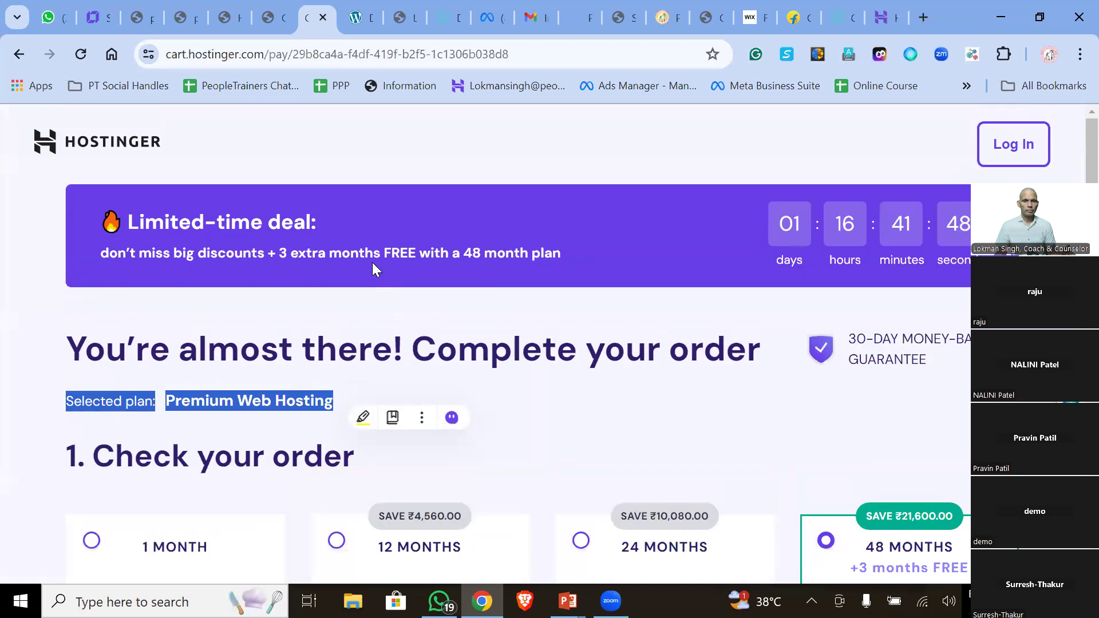
- Log in to the Hostinger checkout with the business Google account
{"action": "left_click", "coordinate": [1016, 137]}
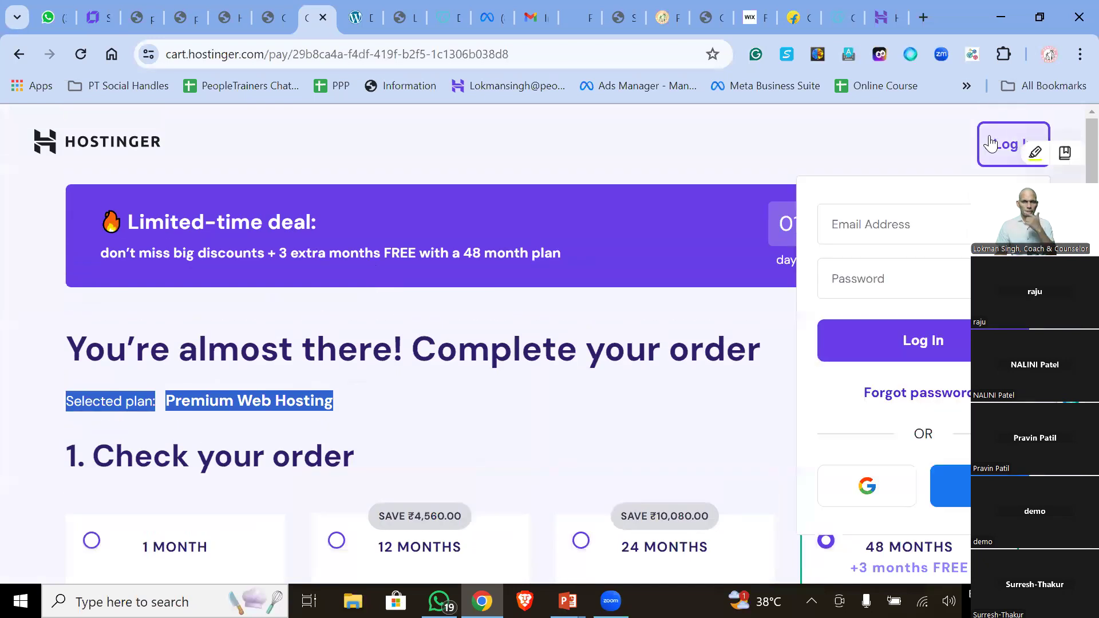
{"action": "left_click", "coordinate": [868, 478]}
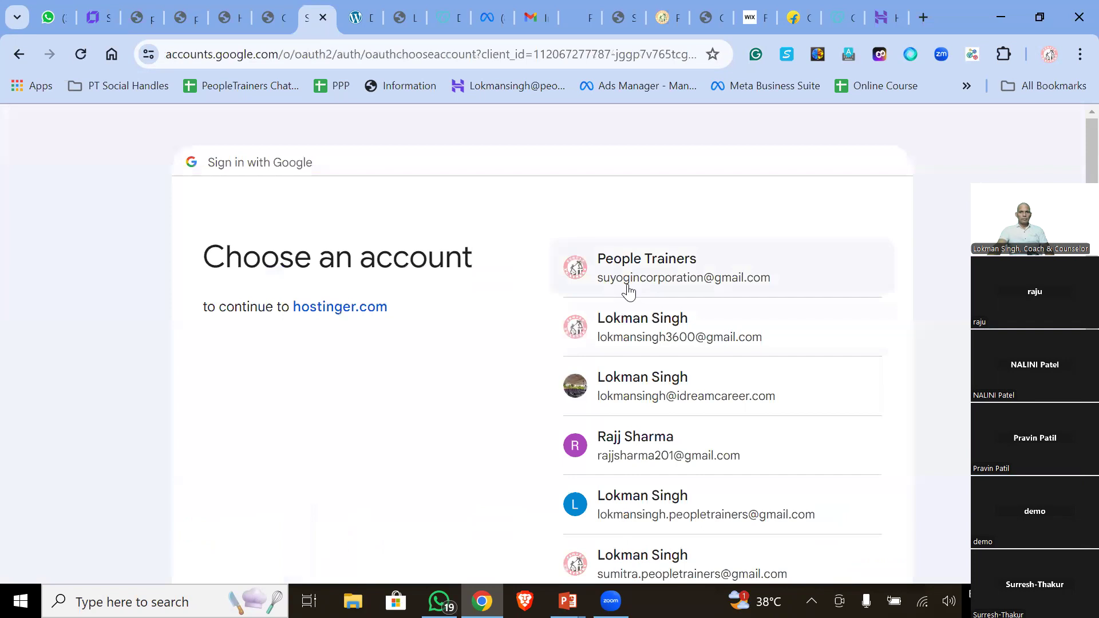
{"action": "left_click", "coordinate": [636, 277]}
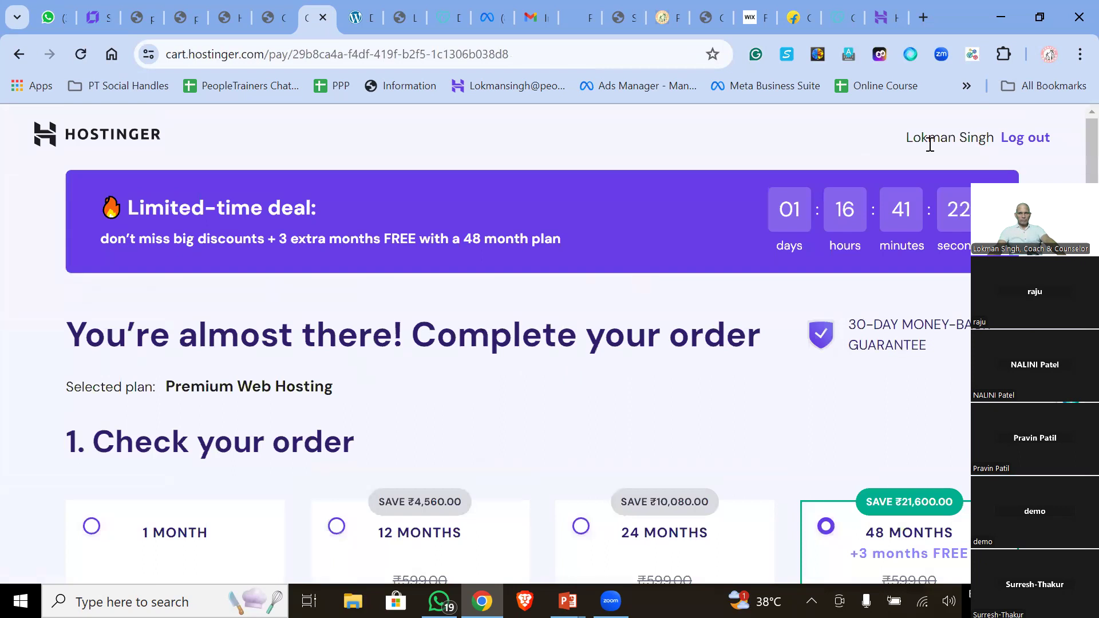
{"action": "scroll", "coordinate": [331, 309], "scroll_direction": "down", "scroll_amount": 15}
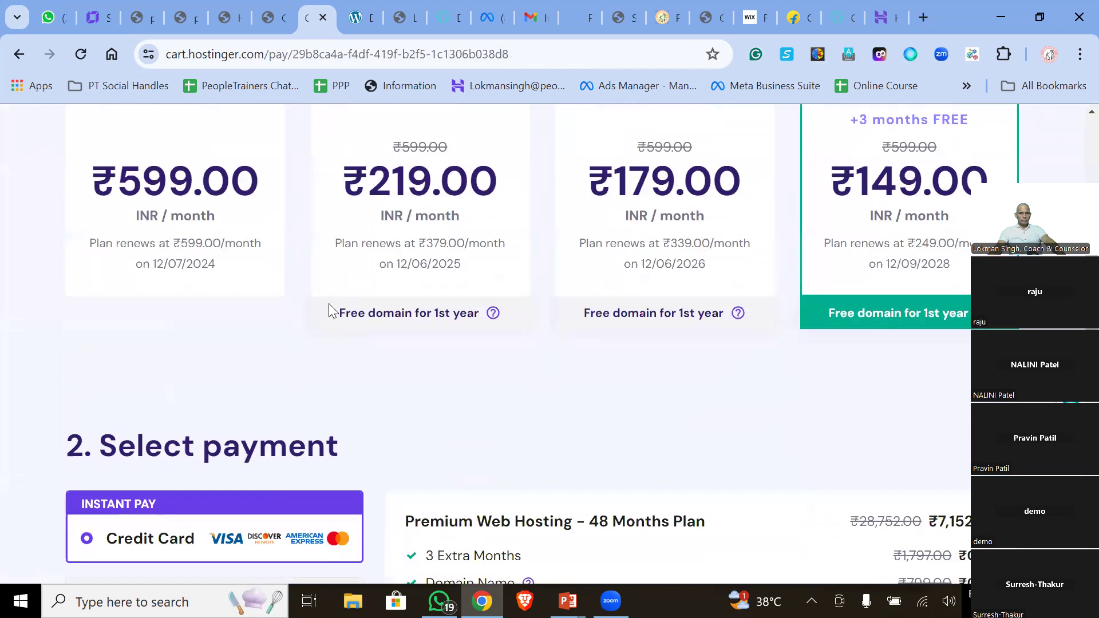
{"action": "scroll", "coordinate": [331, 312], "scroll_direction": "down", "scroll_amount": 7}
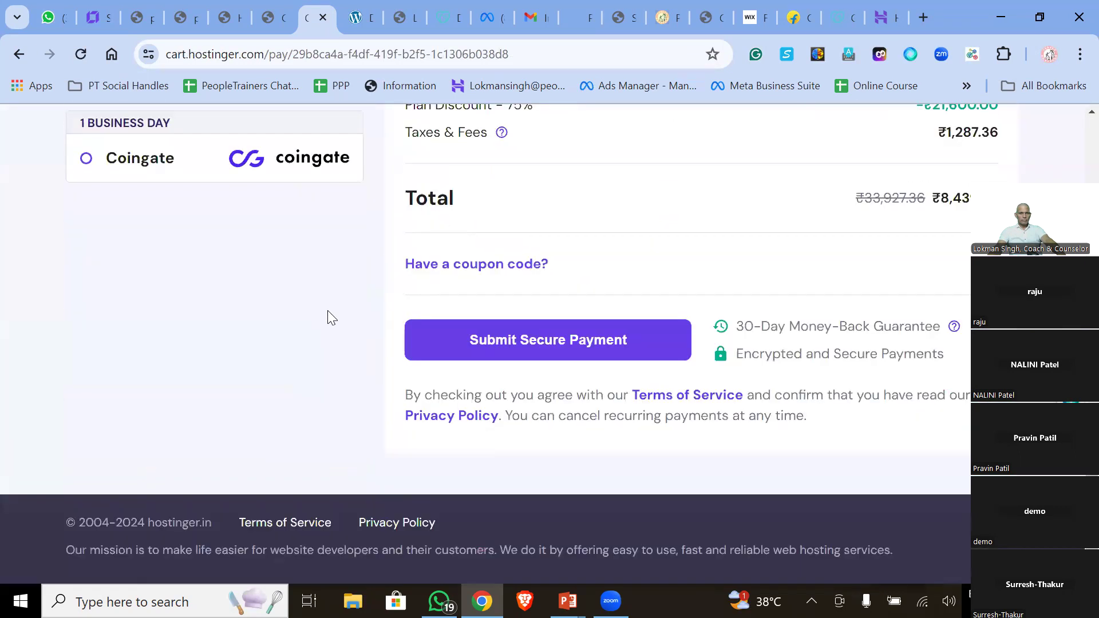
- Go back to the account chooser, sign in with the company account, and show the peopletrainers.online storefront
{"action": "key", "text": "Home"}
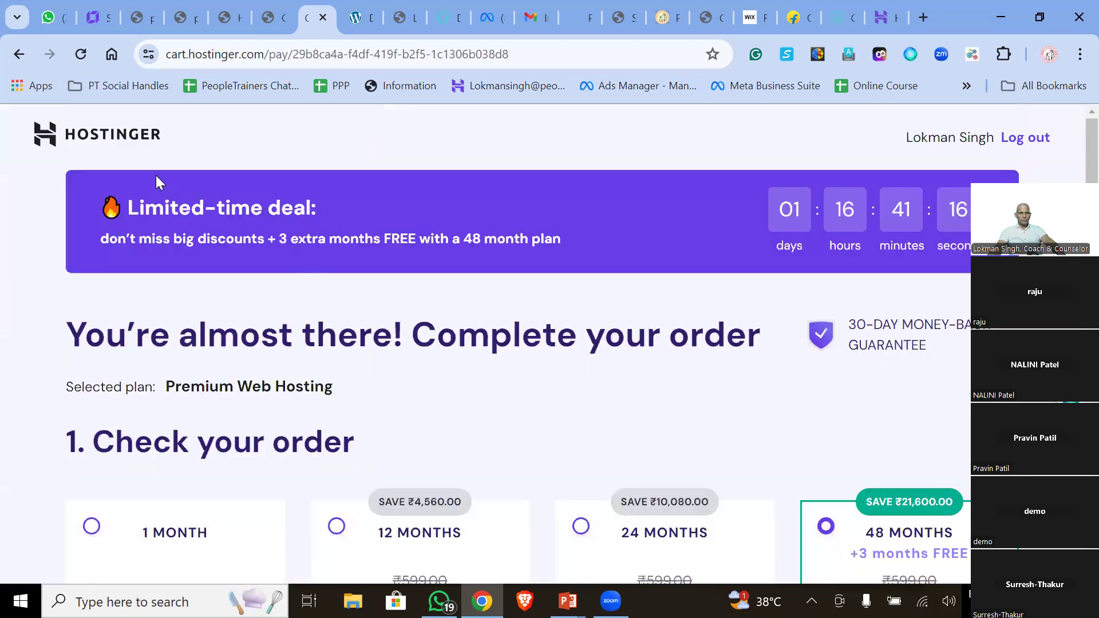
{"action": "left_click", "coordinate": [16, 55]}
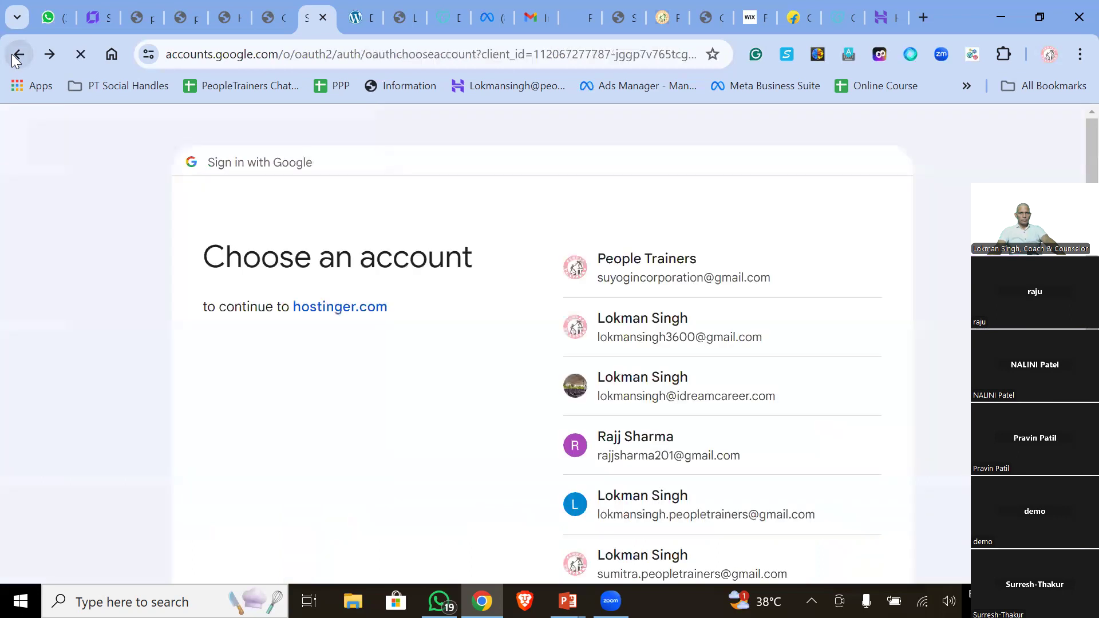
{"action": "left_click", "coordinate": [682, 286]}
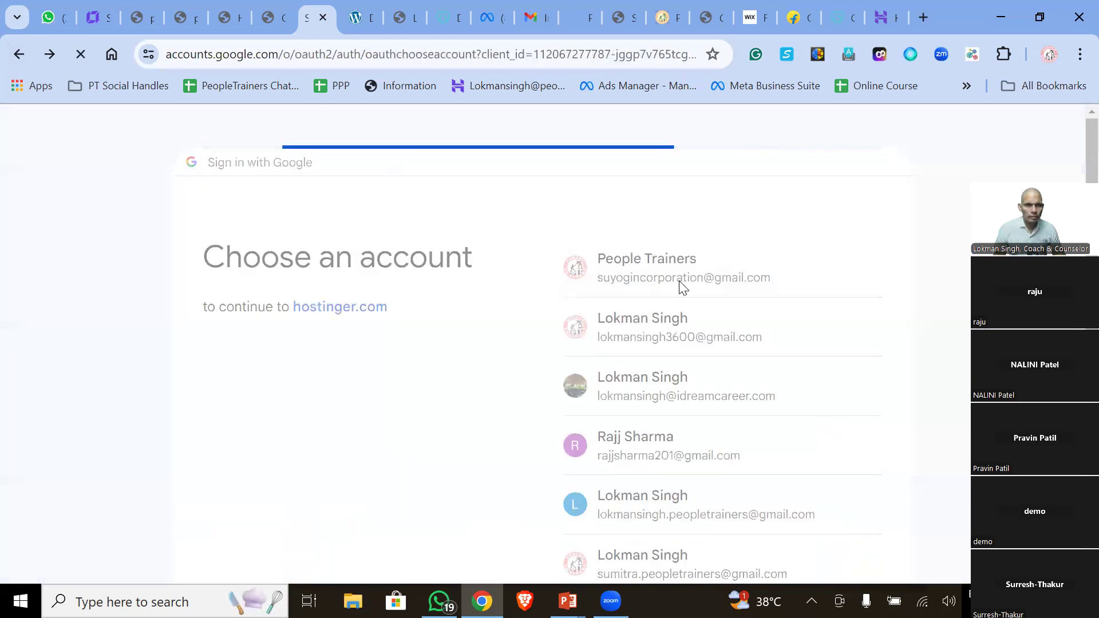
{"action": "left_click", "coordinate": [143, 22]}
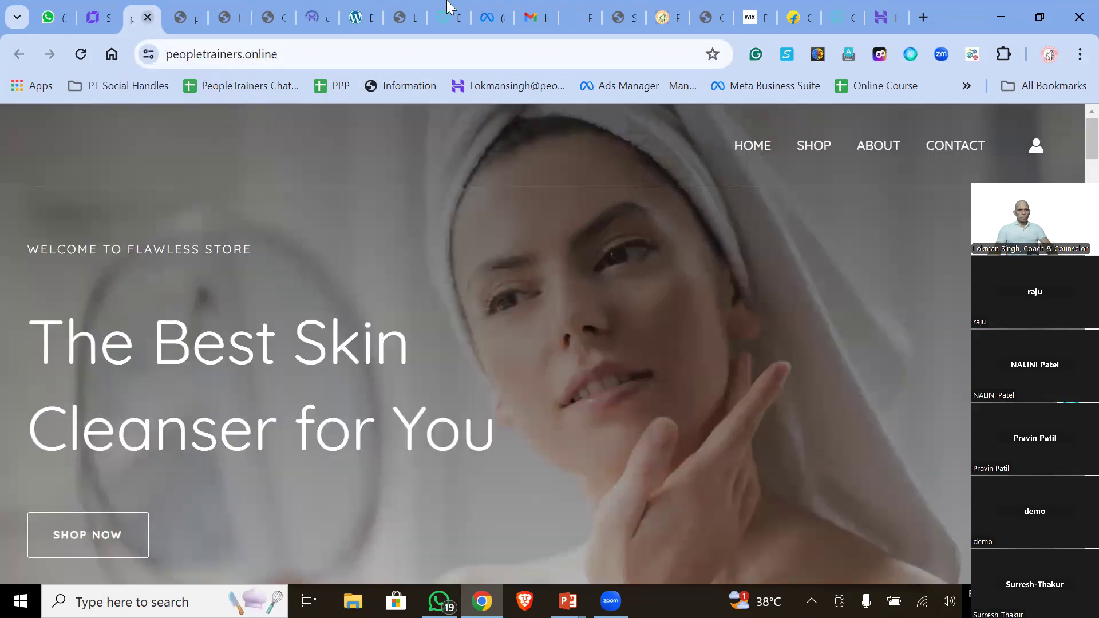
- Close the peopletrainers.online tab, return to the hPanel websites list, and add a new WordPress website
{"action": "left_click", "coordinate": [148, 17]}
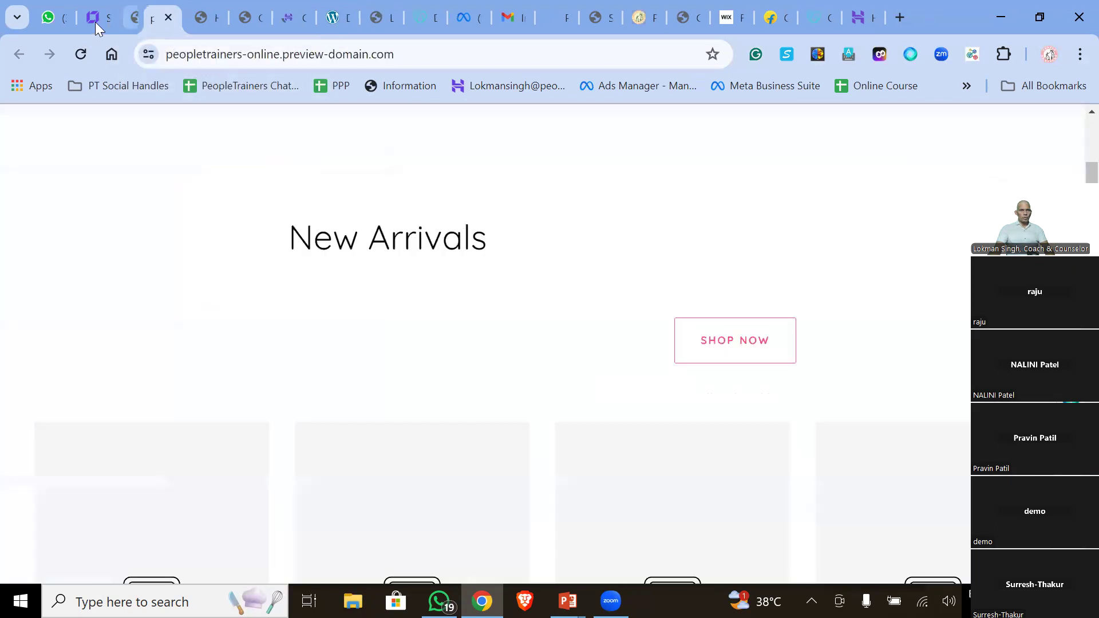
{"action": "left_click", "coordinate": [91, 19]}
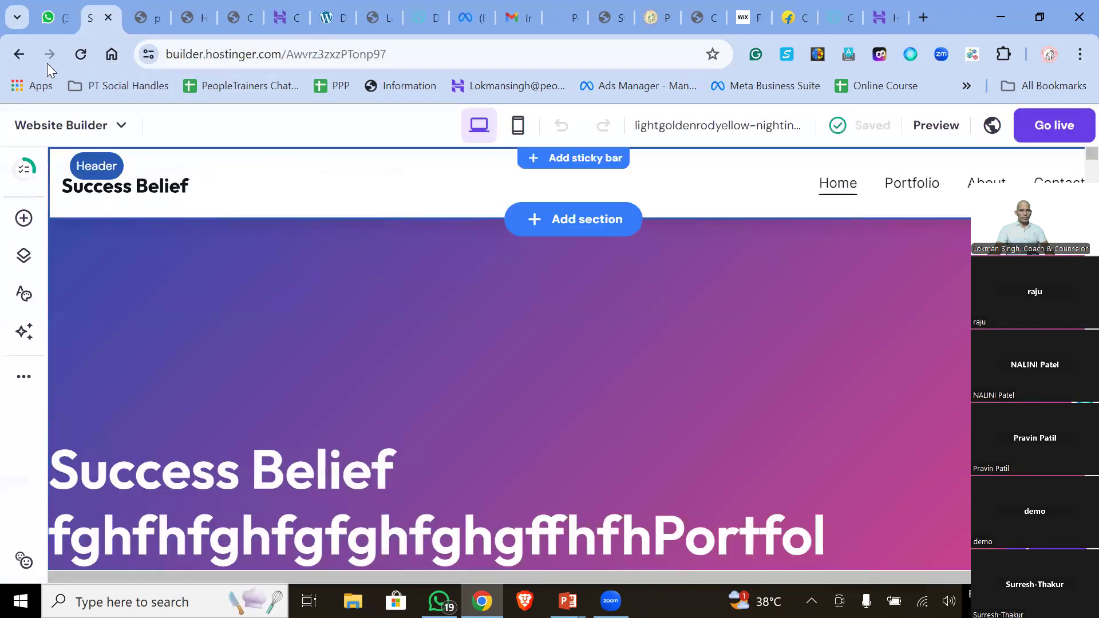
{"action": "left_click", "coordinate": [19, 55]}
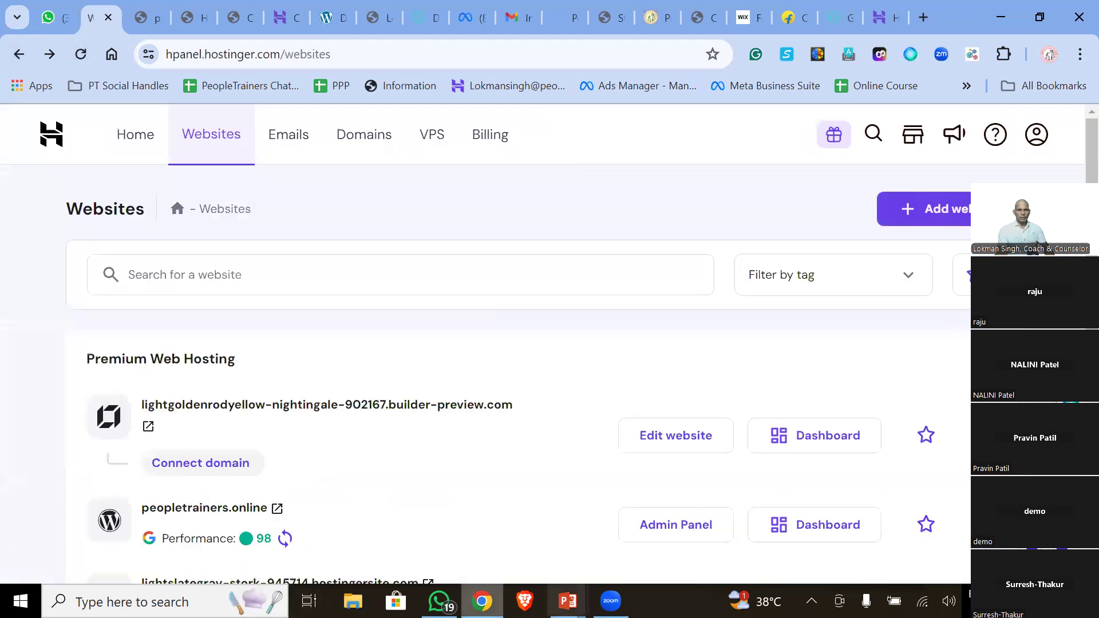
{"action": "left_click", "coordinate": [920, 227]}
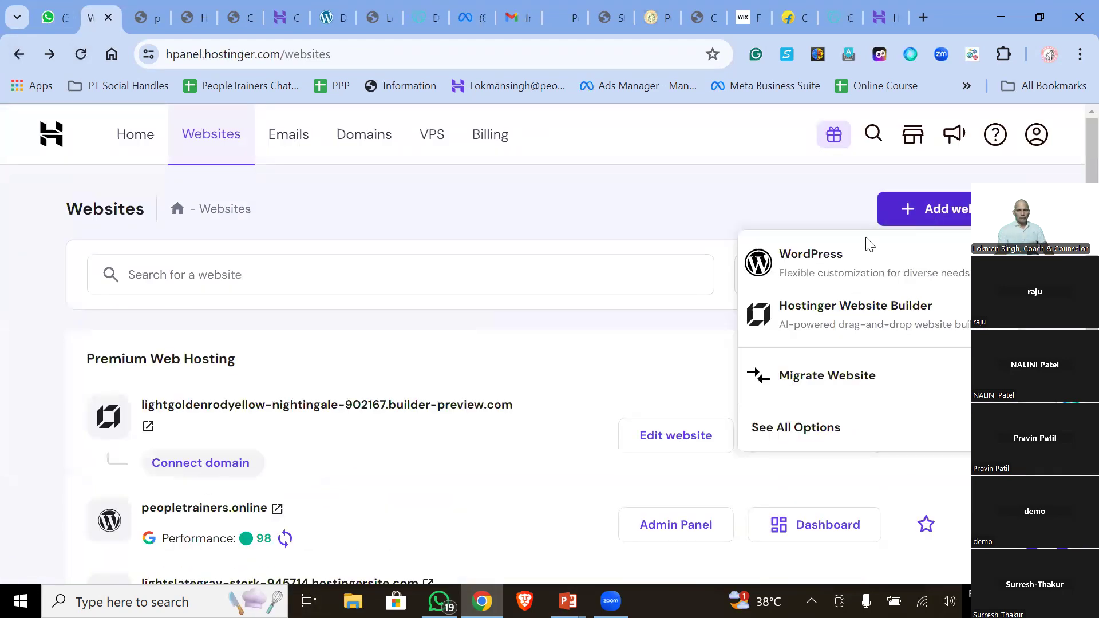
{"action": "left_click", "coordinate": [800, 262]}
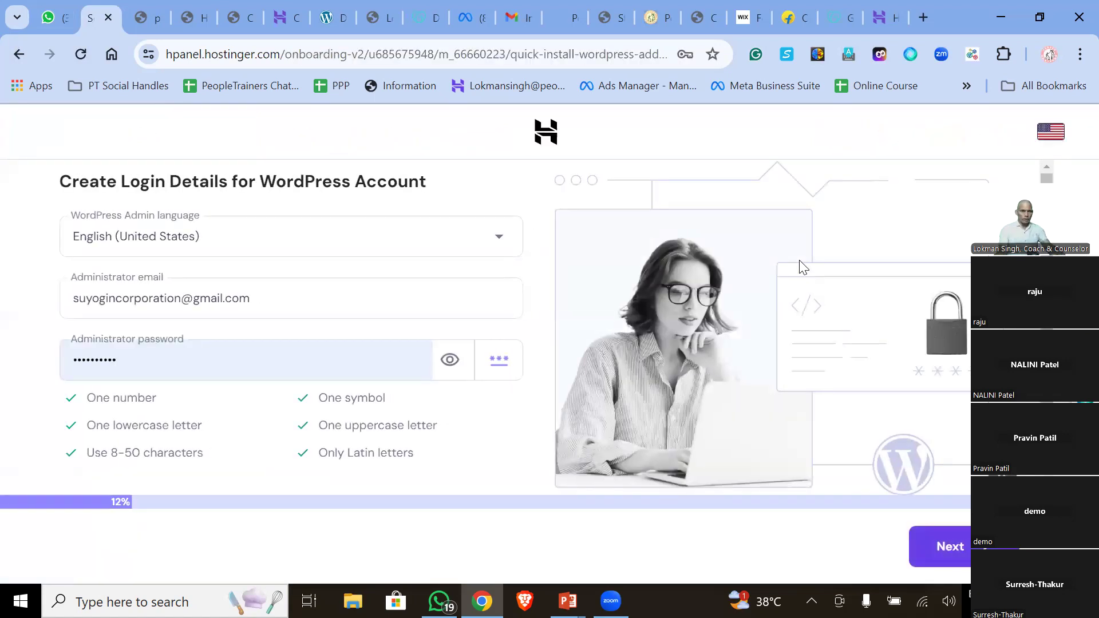
{"action": "scroll", "coordinate": [744, 458], "scroll_direction": "down", "scroll_amount": 1}
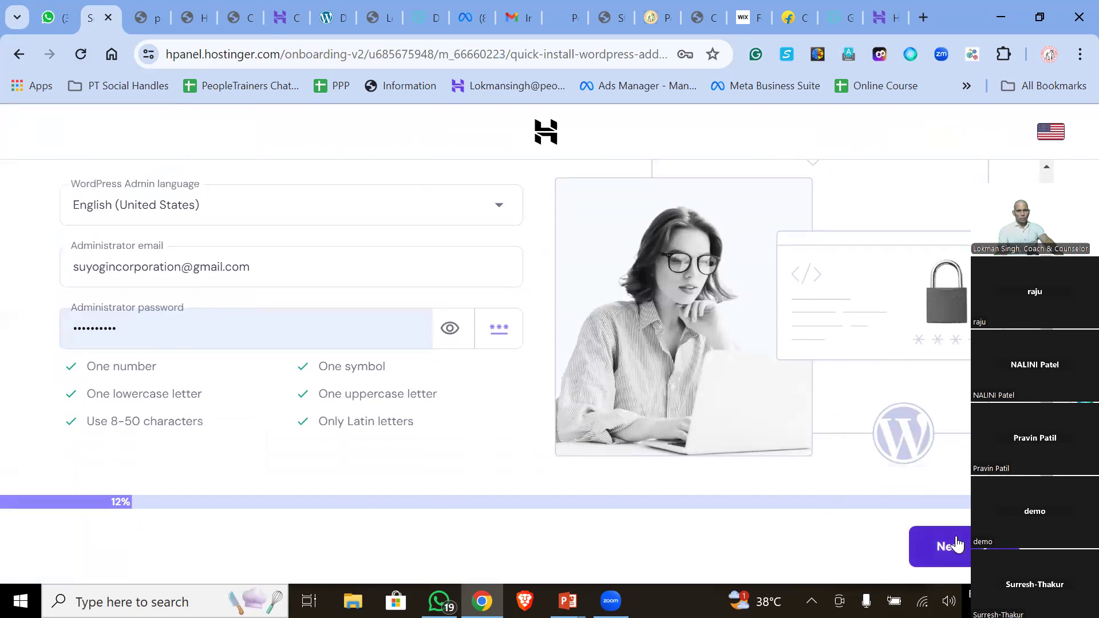
- Accept the admin login details and set the site type to Business and services
{"action": "left_click", "coordinate": [943, 545]}
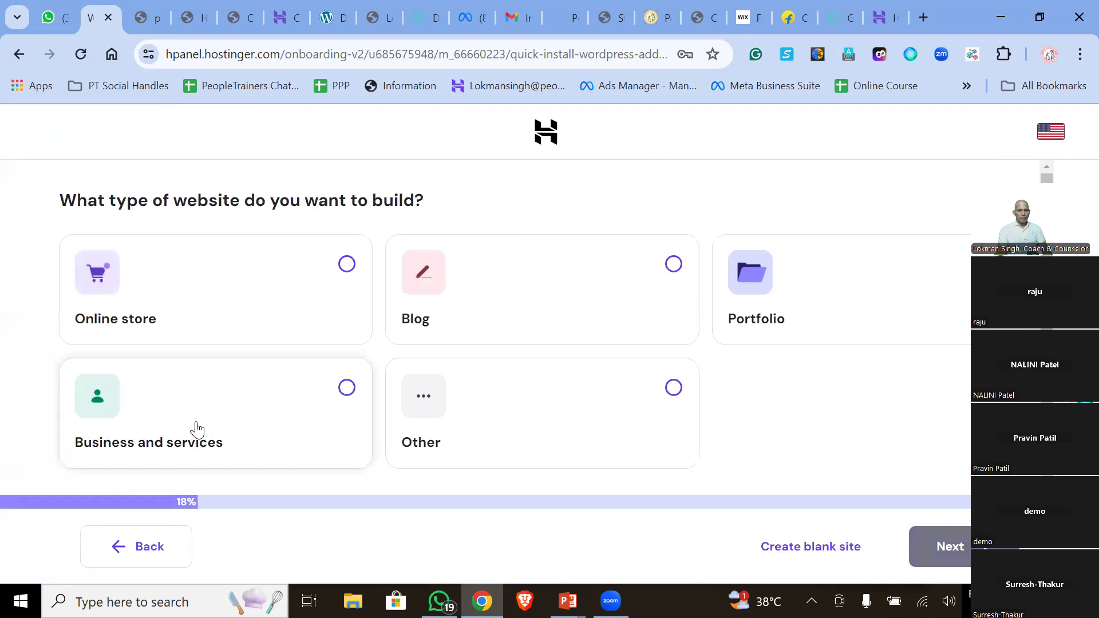
{"action": "left_click", "coordinate": [163, 453]}
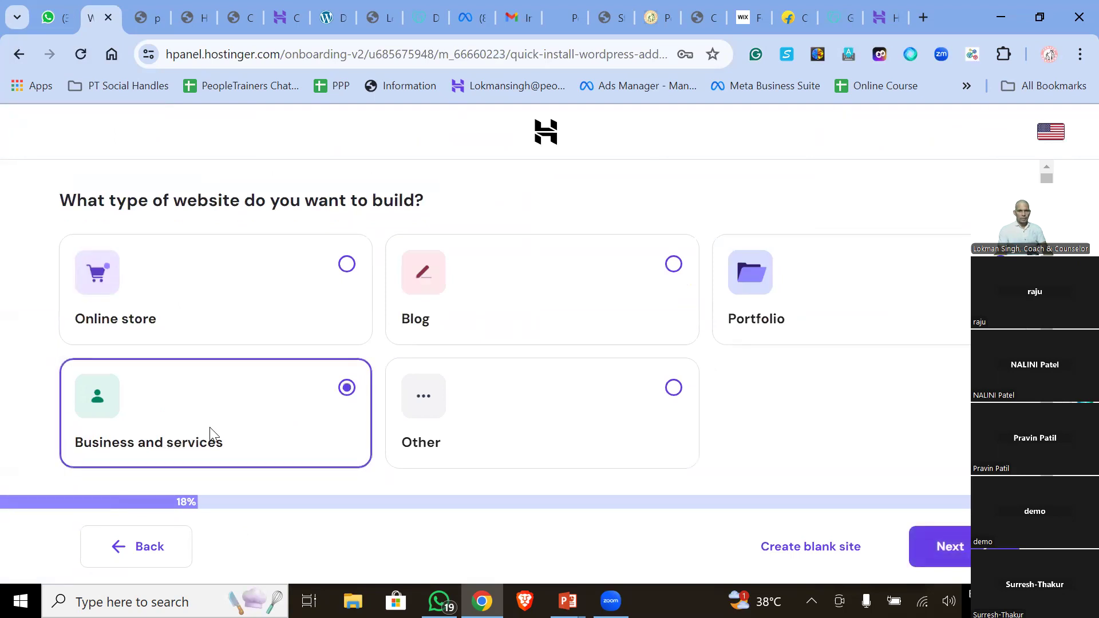
{"action": "left_click", "coordinate": [922, 543]}
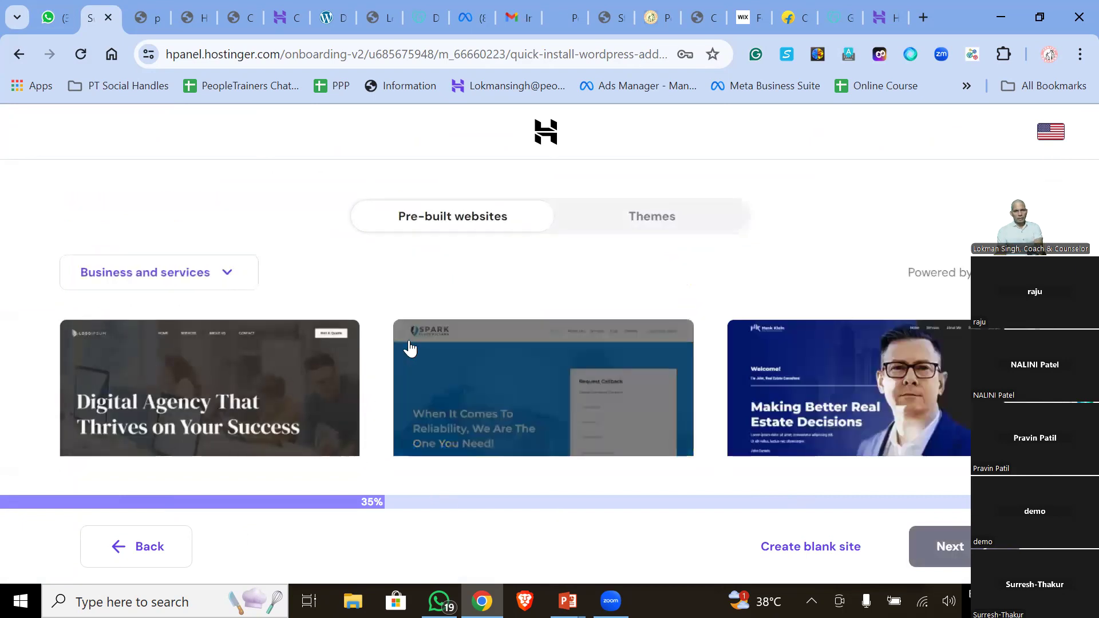
- Choose the Astra theme from the plain Themes gallery and continue
{"action": "scroll", "coordinate": [392, 379], "scroll_direction": "down", "scroll_amount": 3}
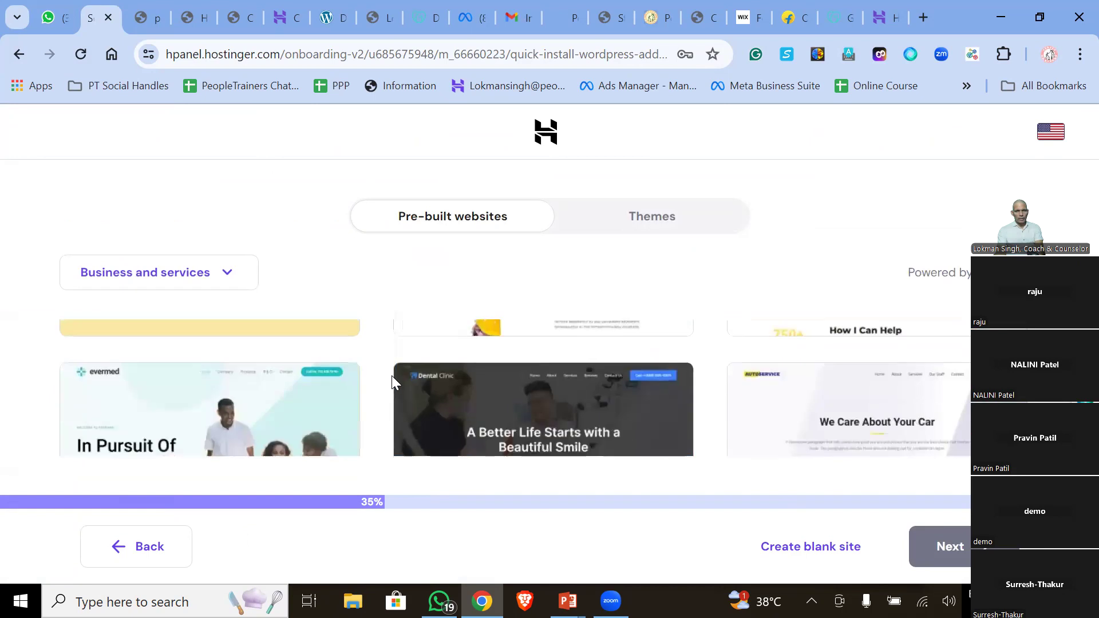
{"action": "scroll", "coordinate": [393, 379], "scroll_direction": "up", "scroll_amount": 3}
{"action": "left_click", "coordinate": [658, 225]}
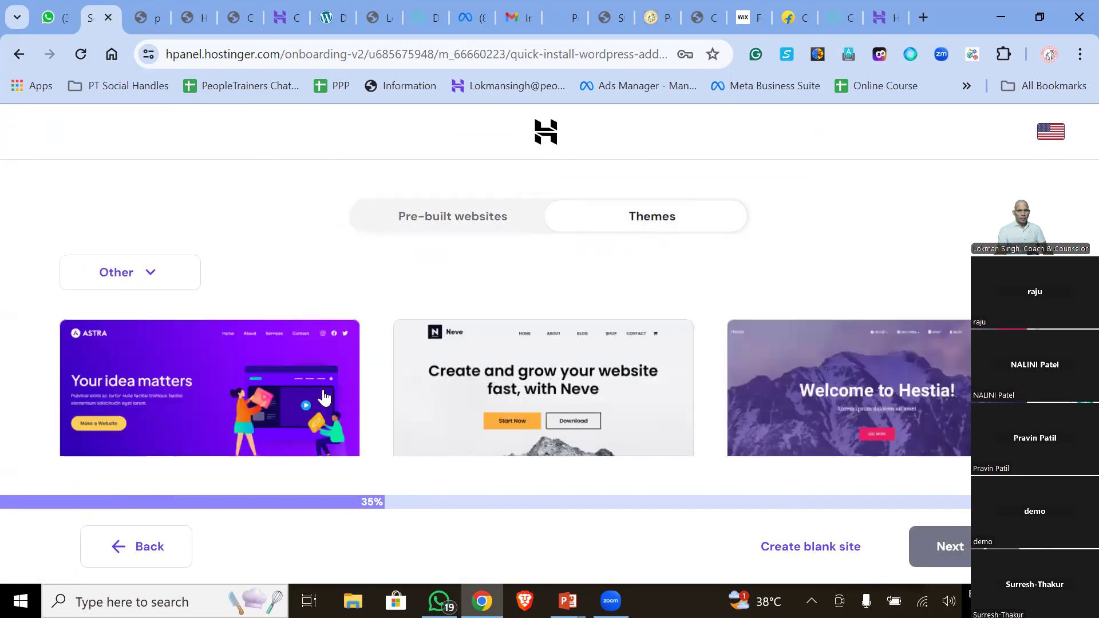
{"action": "left_click", "coordinate": [276, 382]}
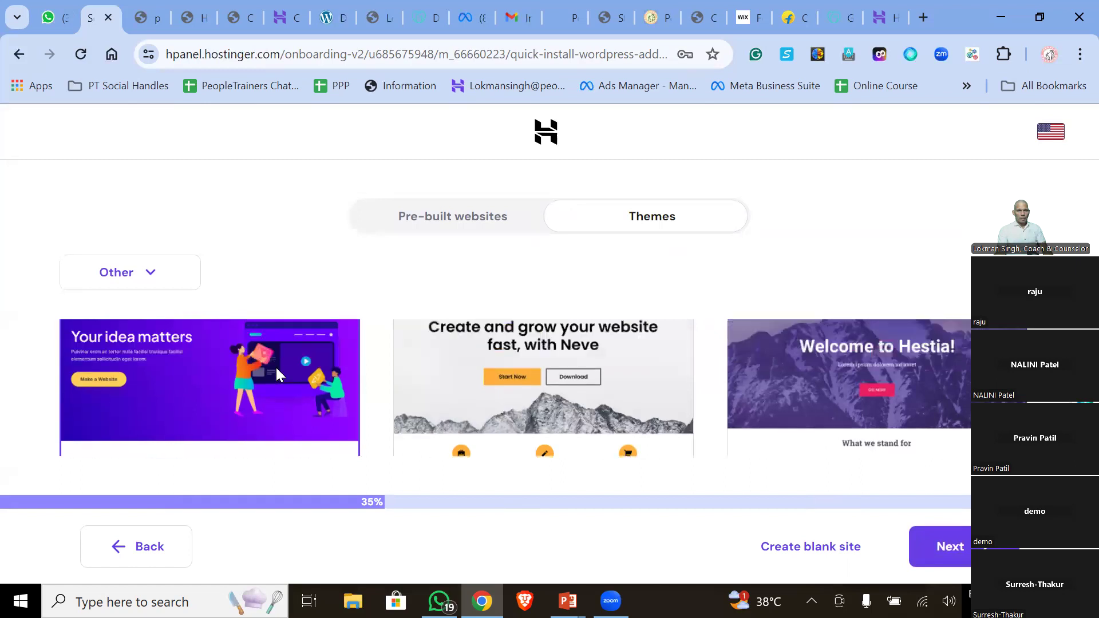
{"action": "left_click", "coordinate": [948, 546]}
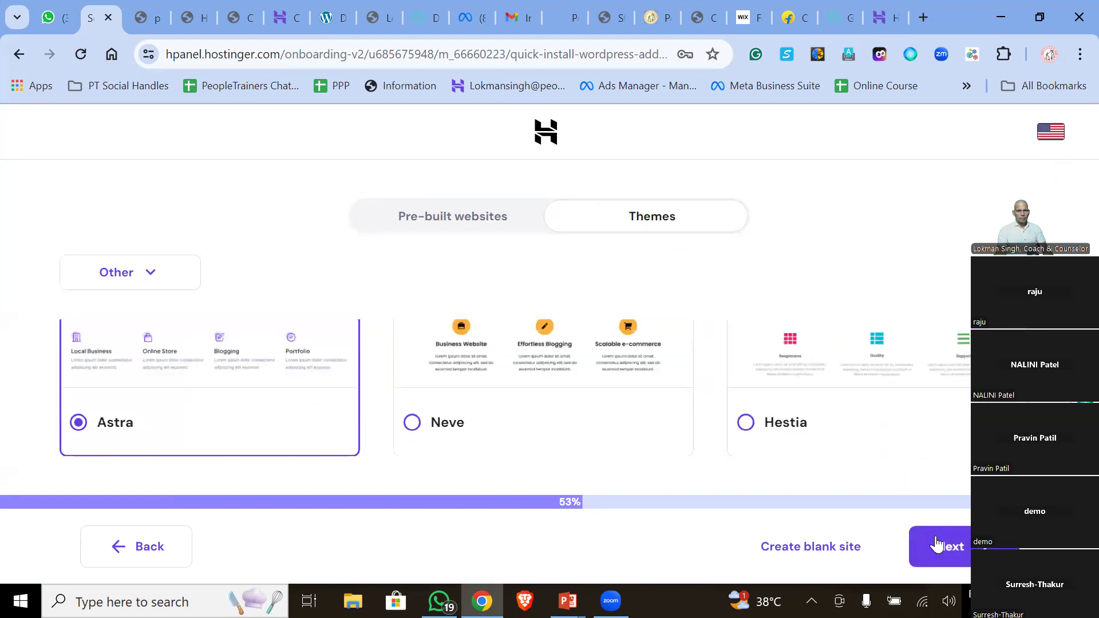
- Skip the recommended plugins, use a temporary domain to start installing, then switch to WhatsApp Web
{"action": "left_click", "coordinate": [937, 545]}
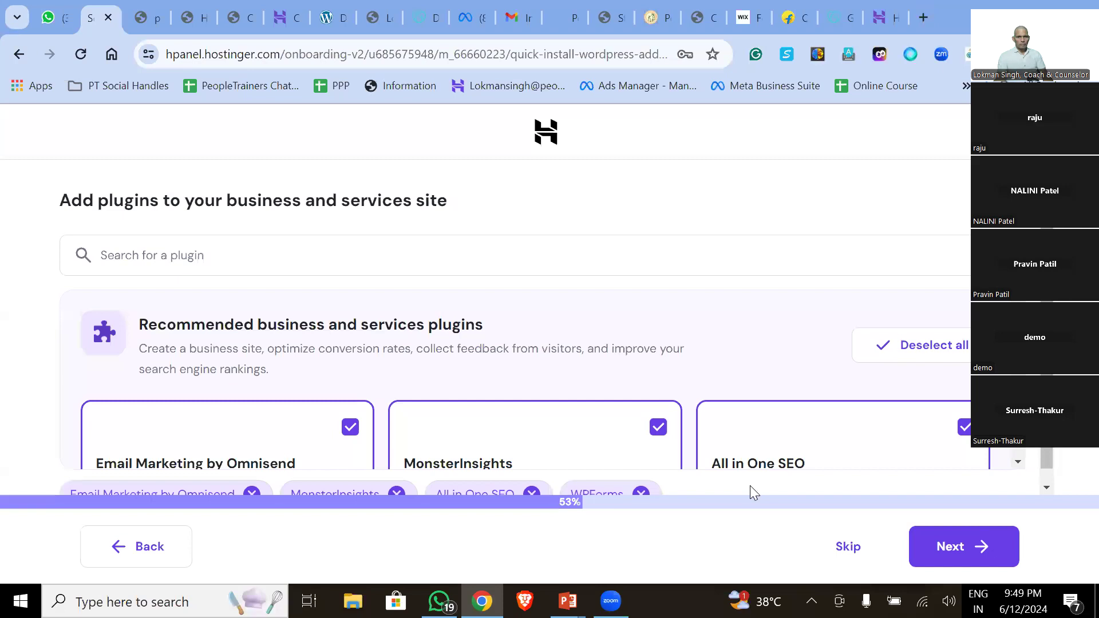
{"action": "scroll", "coordinate": [663, 369], "scroll_direction": "down", "scroll_amount": 4}
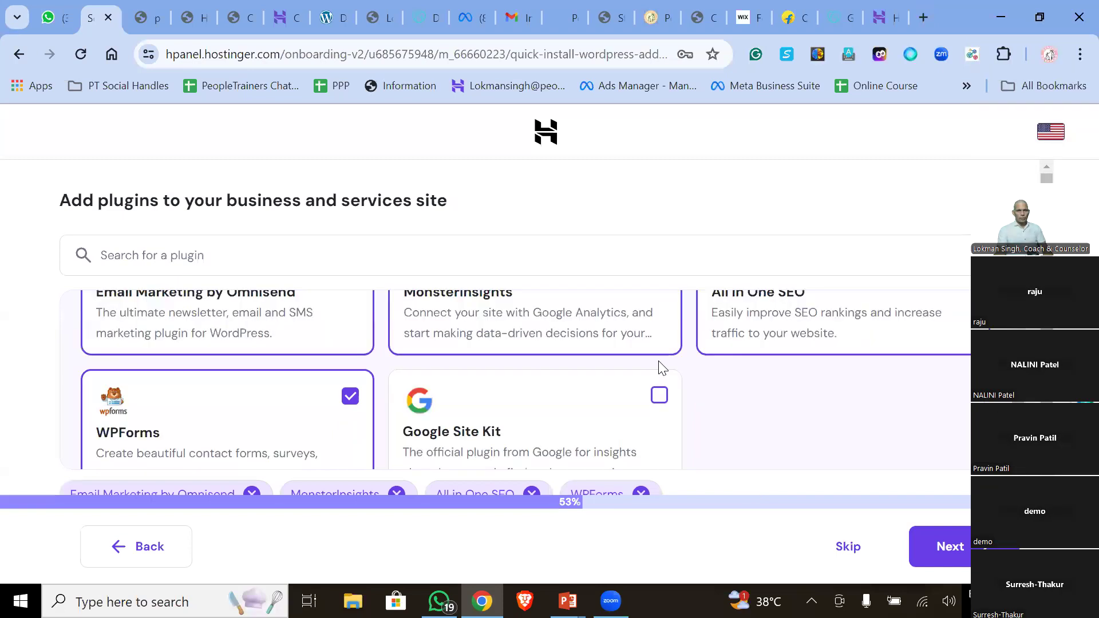
{"action": "scroll", "coordinate": [663, 369], "scroll_direction": "up", "scroll_amount": 3}
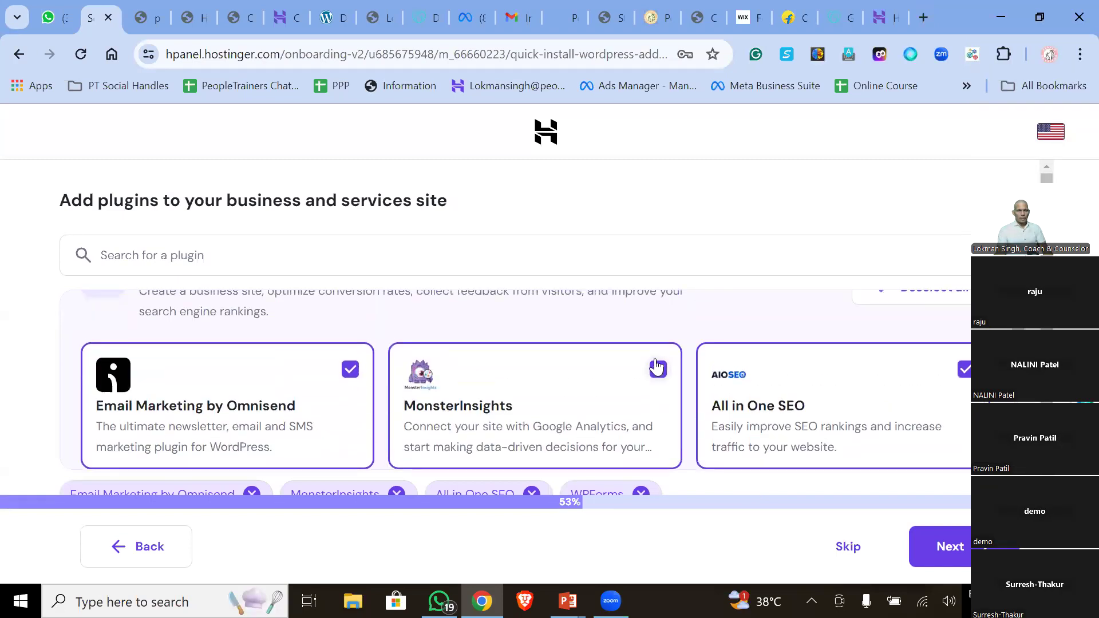
{"action": "left_click", "coordinate": [844, 549]}
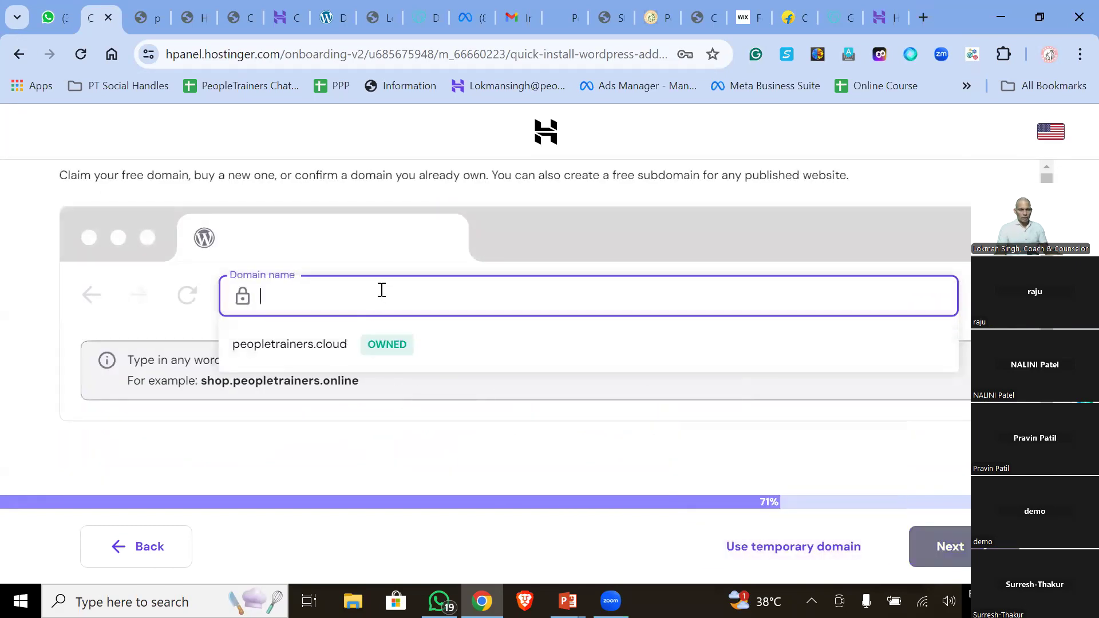
{"action": "left_click", "coordinate": [818, 547]}
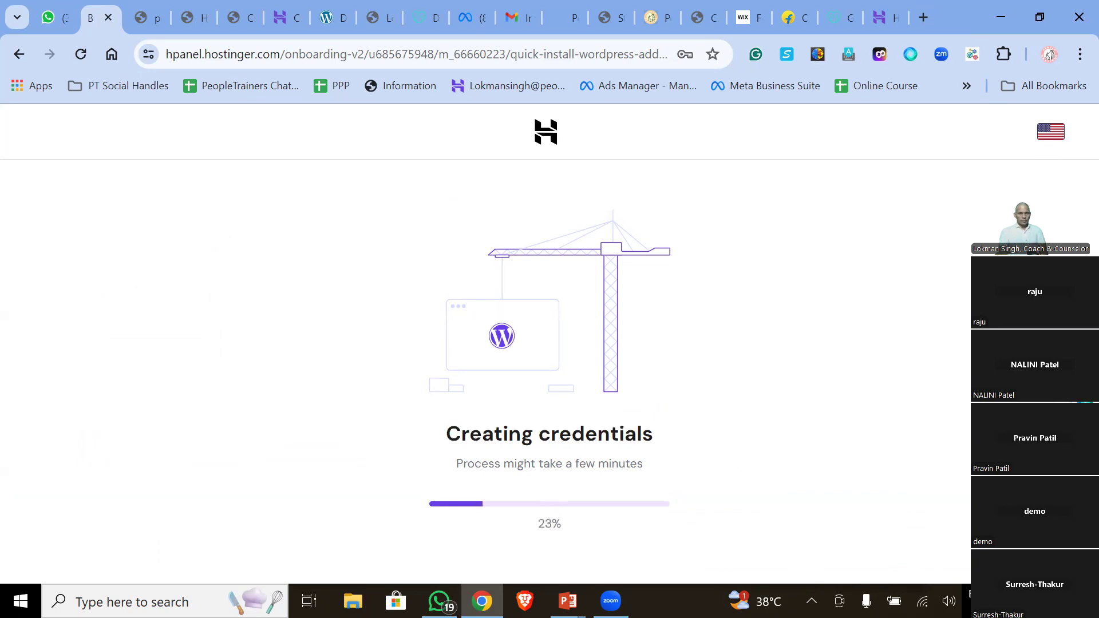
{"action": "left_click", "coordinate": [48, 19]}
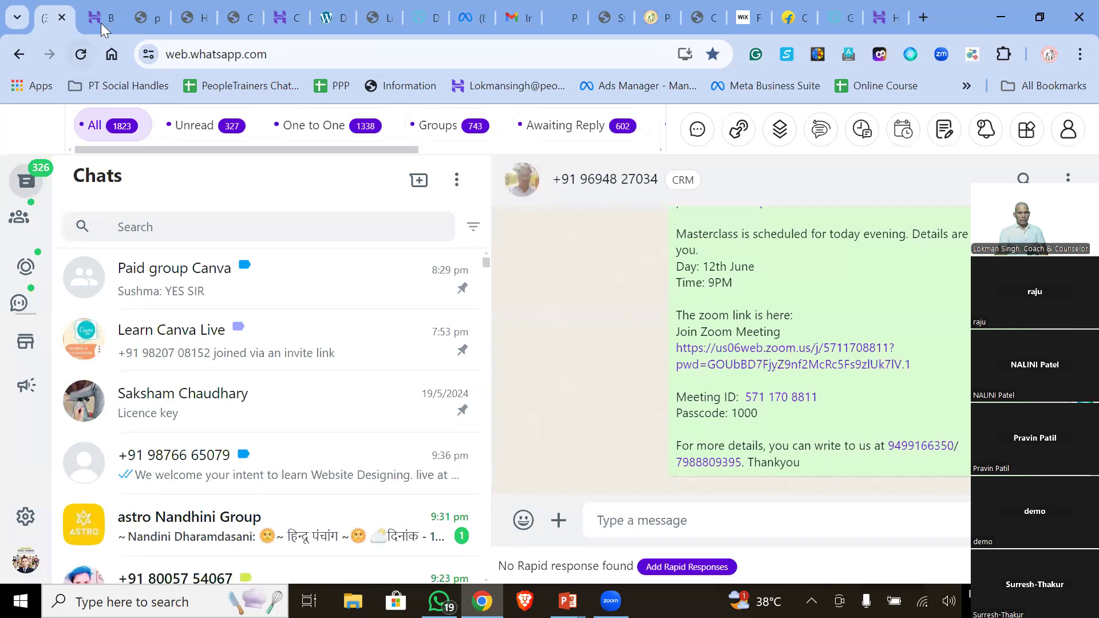
- Return to the Hostinger tab to check the WordPress installation progress
{"action": "left_click", "coordinate": [101, 23]}
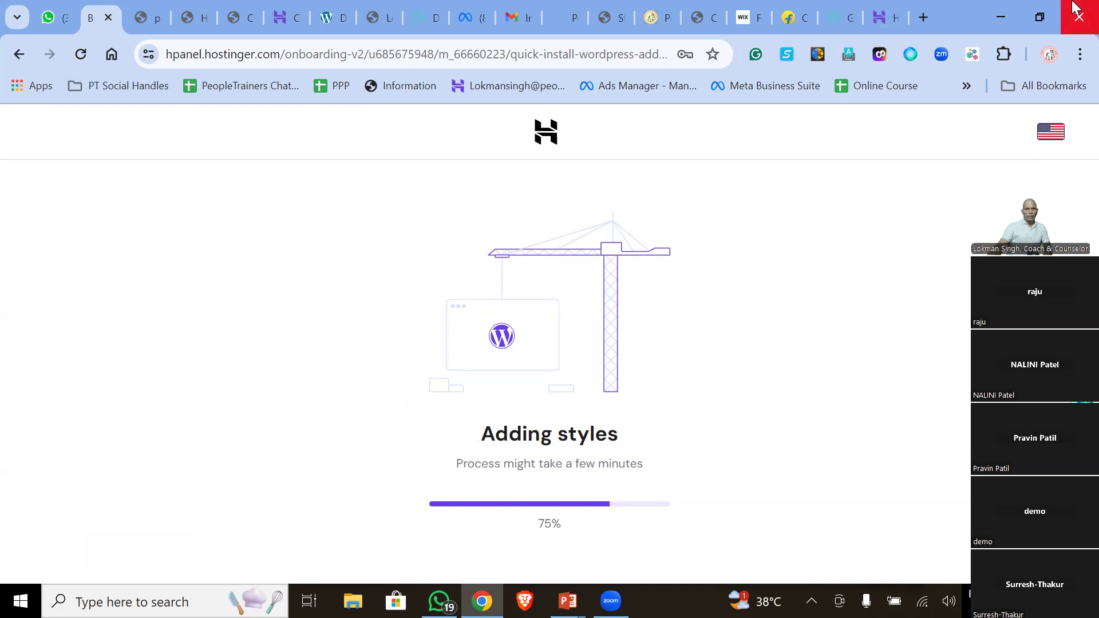
- Highlight the Adding styles heading and the few-minutes waiting note
{"action": "left_click_drag", "start_coordinate": [483, 433], "coordinate": [667, 452]}
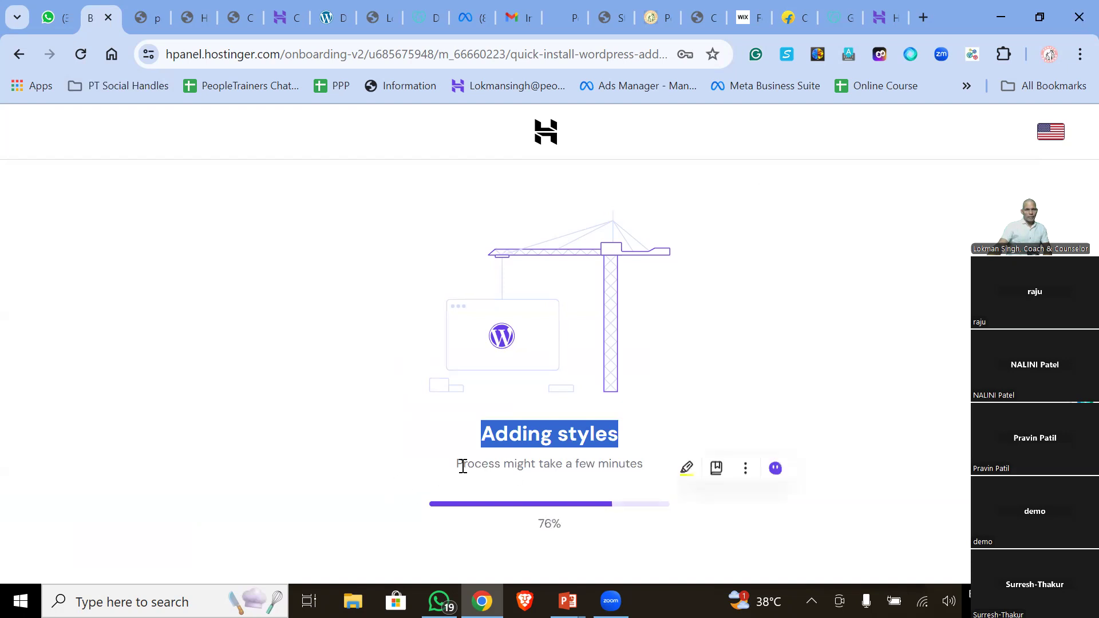
{"action": "left_click_drag", "start_coordinate": [458, 461], "coordinate": [672, 476]}
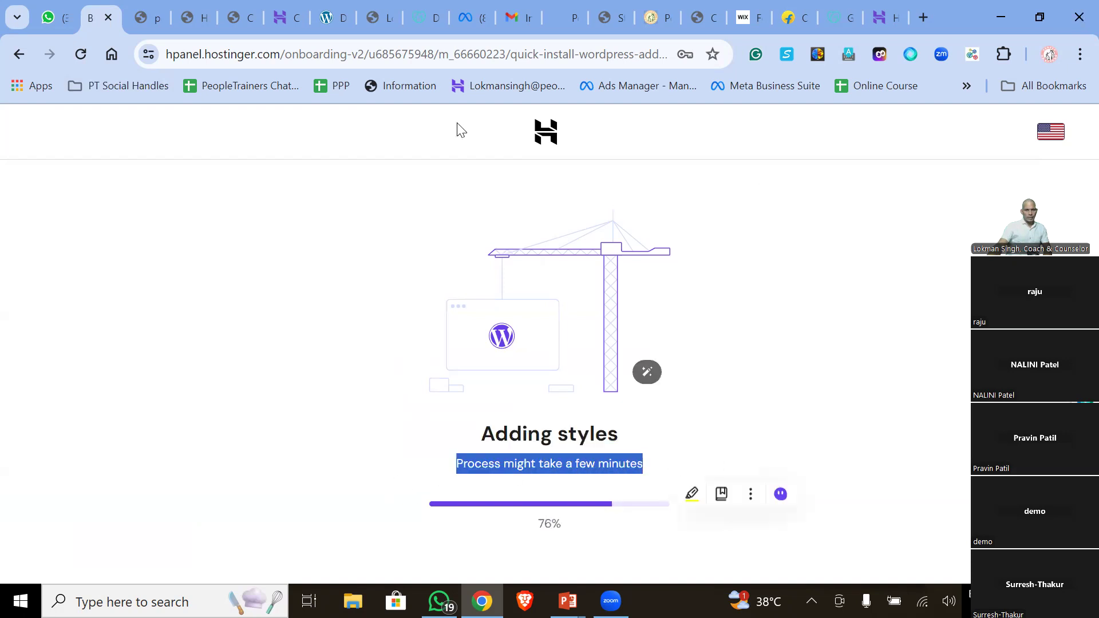
{"action": "left_click", "coordinate": [715, 391]}
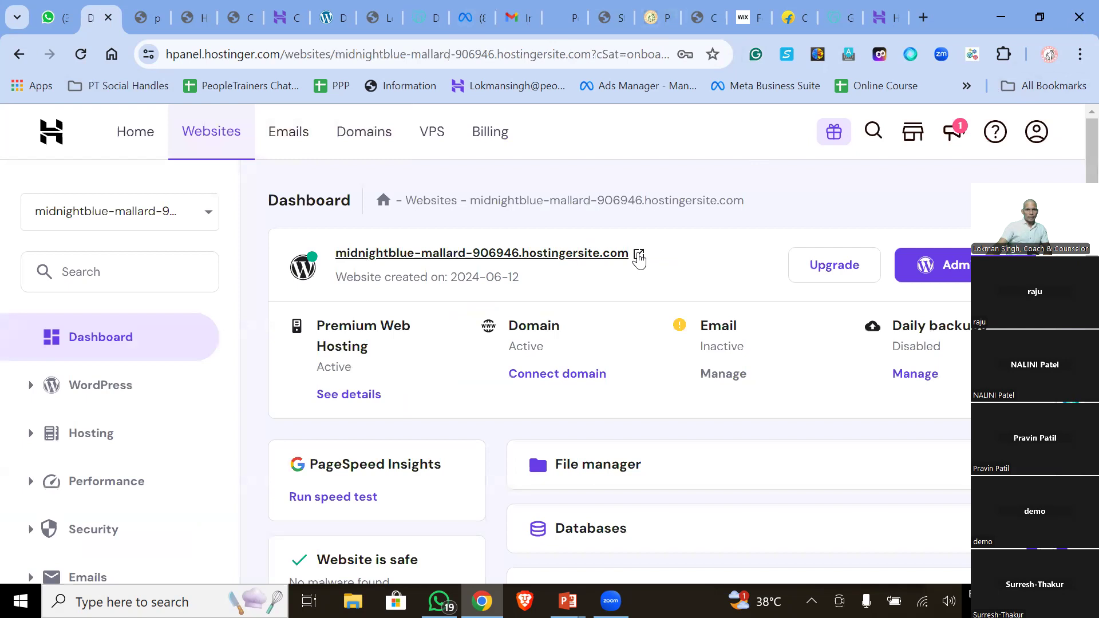
- View the new midnightblue-mallard-906946.hostingersite.com site, then open its WordPress Admin from hPanel
{"action": "left_click", "coordinate": [639, 256]}
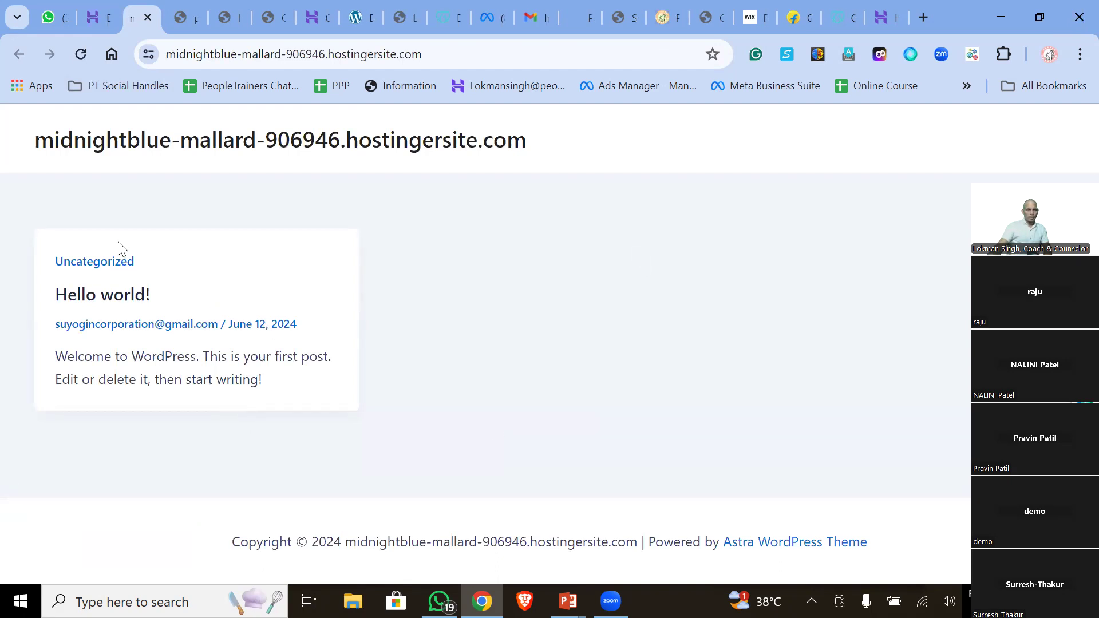
{"action": "left_click", "coordinate": [105, 9]}
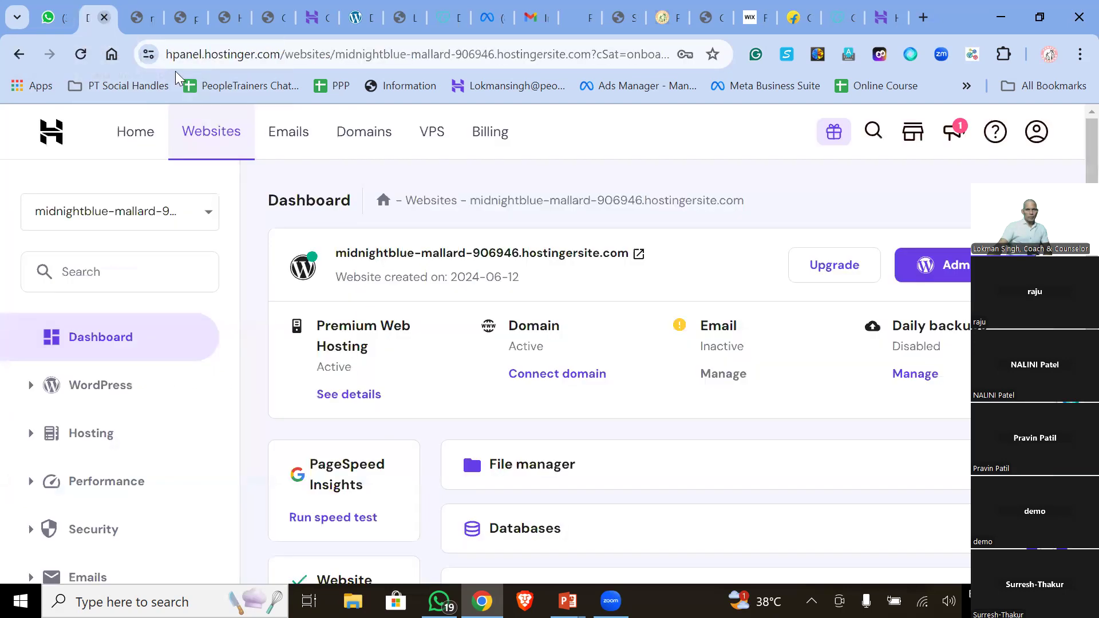
{"action": "scroll", "coordinate": [566, 300], "scroll_direction": "down", "scroll_amount": 8}
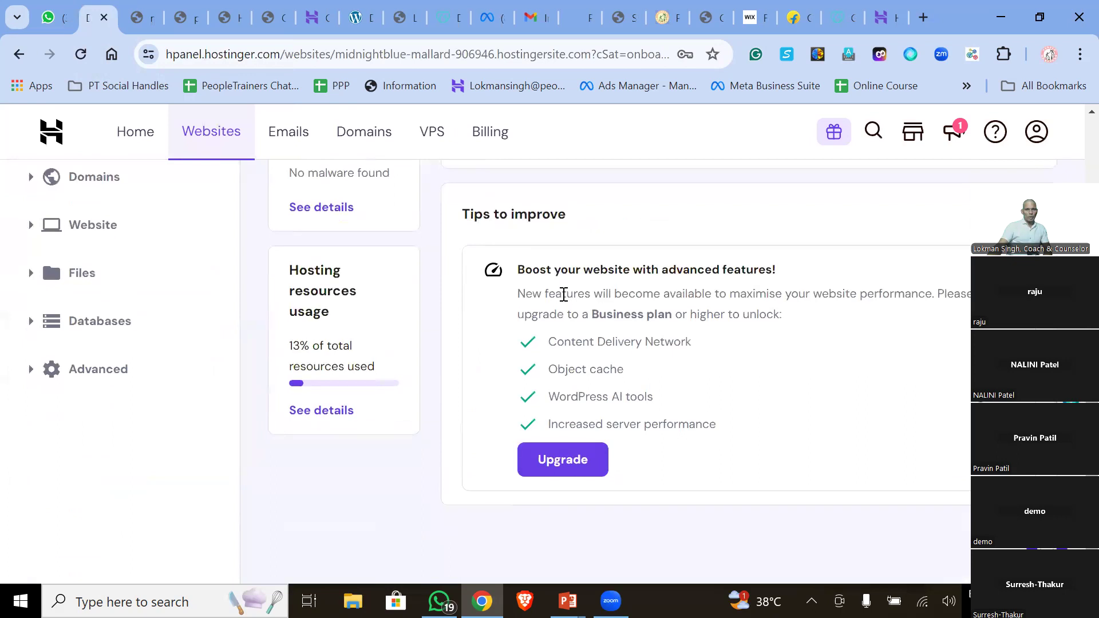
{"action": "scroll", "coordinate": [564, 294], "scroll_direction": "up", "scroll_amount": 8}
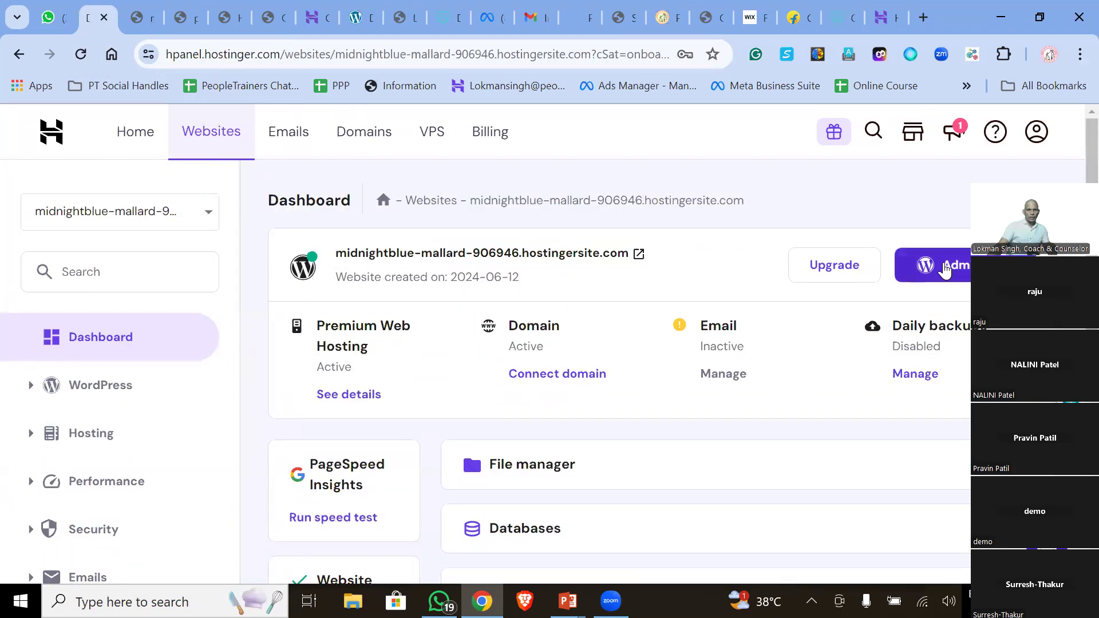
{"action": "left_click", "coordinate": [948, 269]}
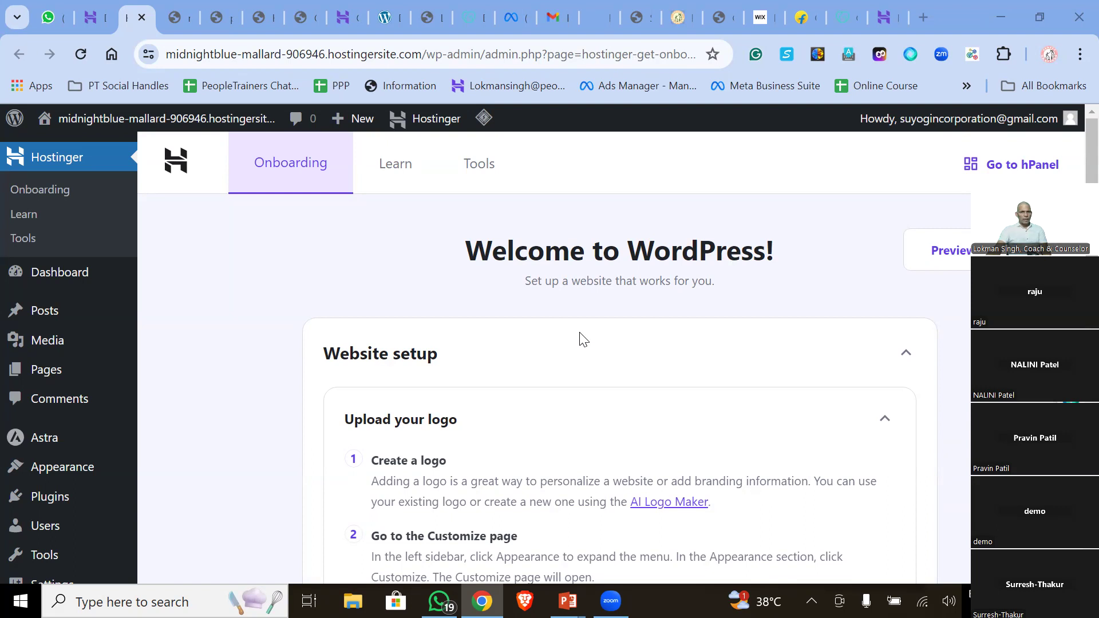
- Skip the Upload your logo and Edit post description onboarding steps
{"action": "scroll", "coordinate": [427, 382], "scroll_direction": "down", "scroll_amount": 7}
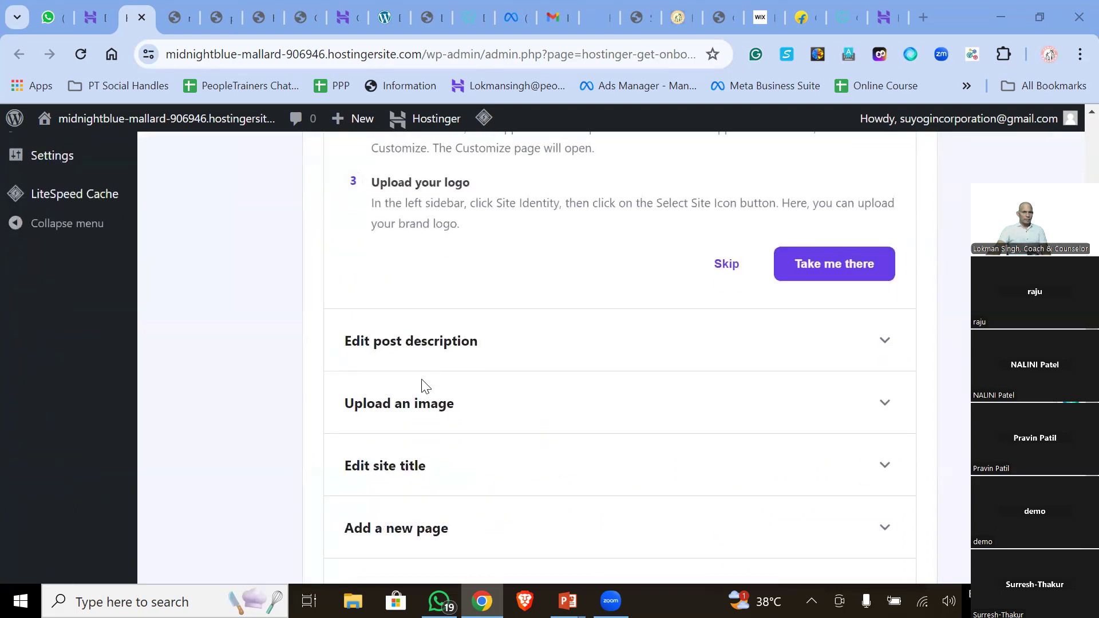
{"action": "scroll", "coordinate": [387, 460], "scroll_direction": "up", "scroll_amount": 1}
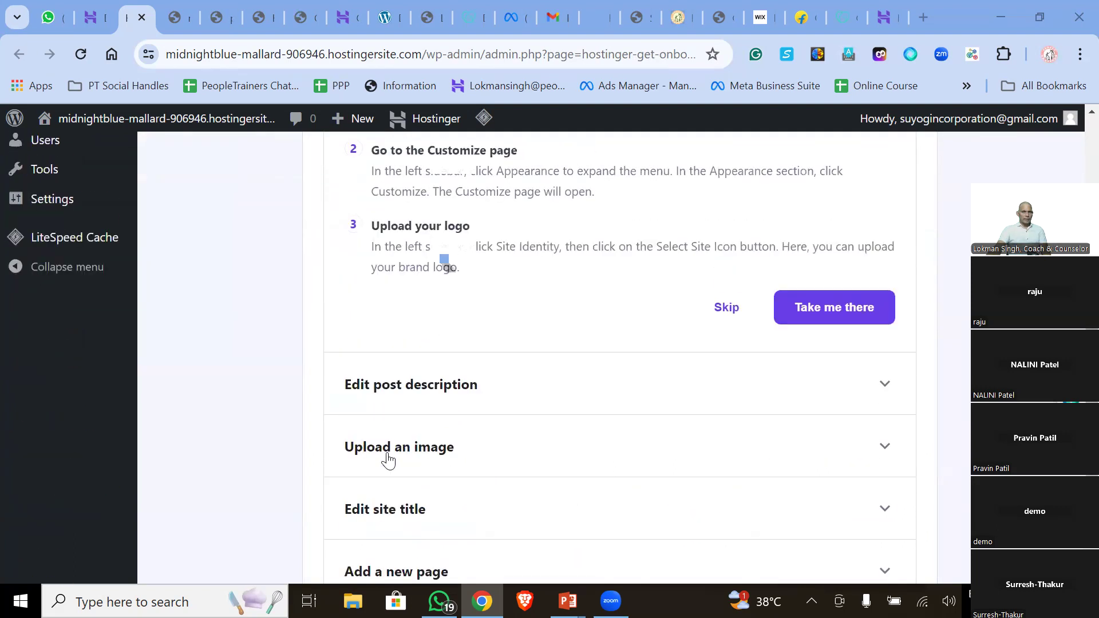
{"action": "scroll", "coordinate": [386, 458], "scroll_direction": "up", "scroll_amount": 7}
{"action": "scroll", "coordinate": [395, 435], "scroll_direction": "down", "scroll_amount": 8}
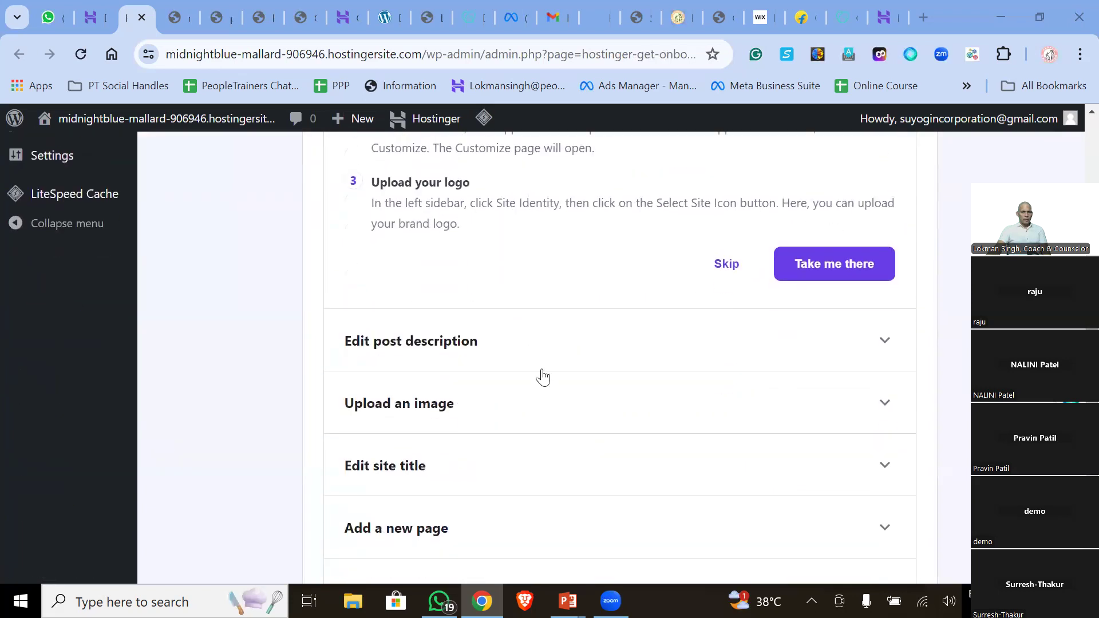
{"action": "left_click", "coordinate": [720, 264]}
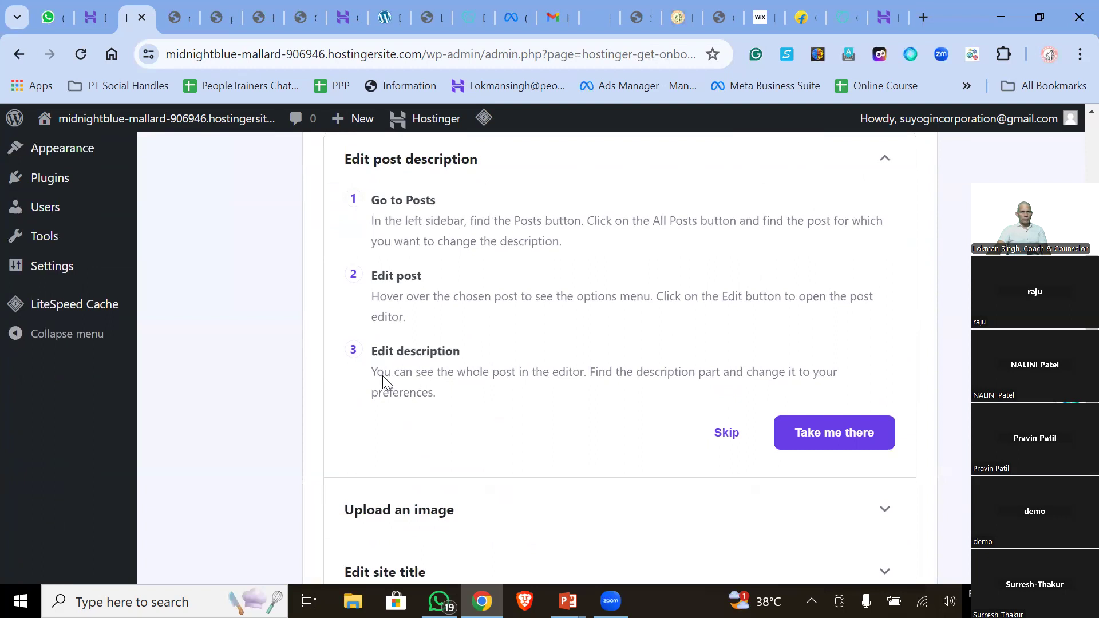
{"action": "scroll", "coordinate": [382, 376], "scroll_direction": "up", "scroll_amount": 5}
{"action": "scroll", "coordinate": [382, 376], "scroll_direction": "down", "scroll_amount": 6}
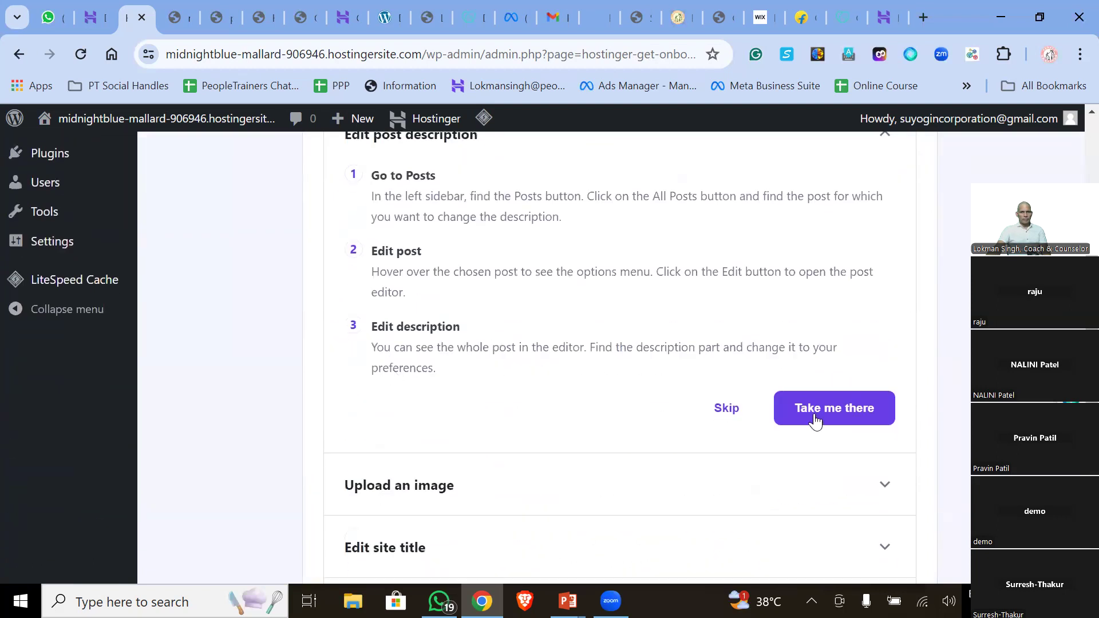
{"action": "left_click", "coordinate": [728, 409]}
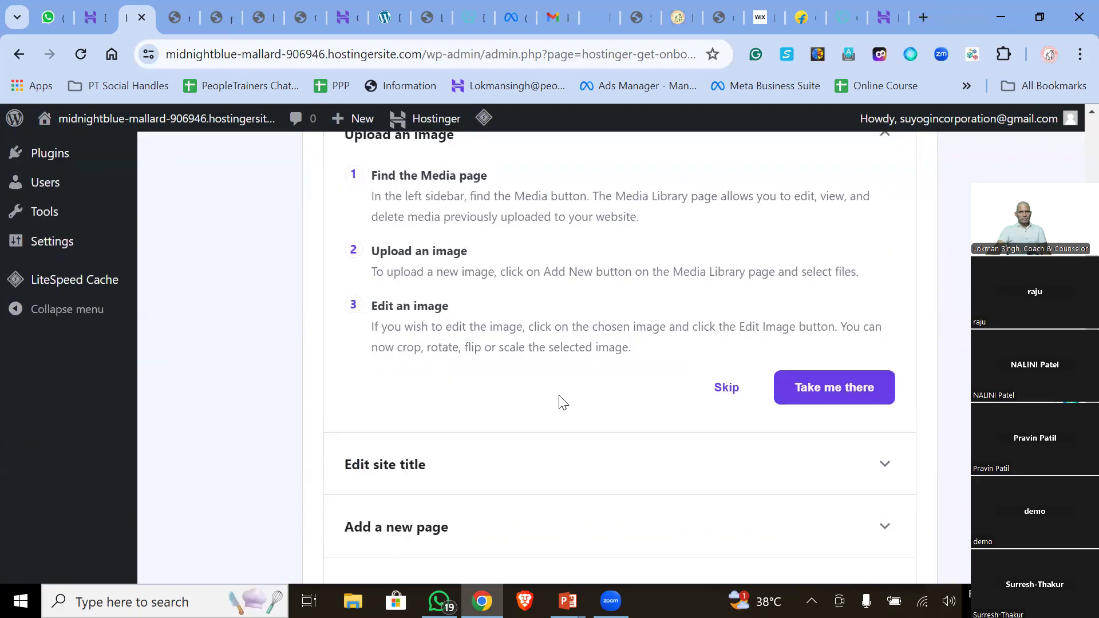
- Skip the Upload an image, Add a new page and Connect your domain steps
{"action": "scroll", "coordinate": [560, 401], "scroll_direction": "down", "scroll_amount": 2}
{"action": "left_click", "coordinate": [726, 301]}
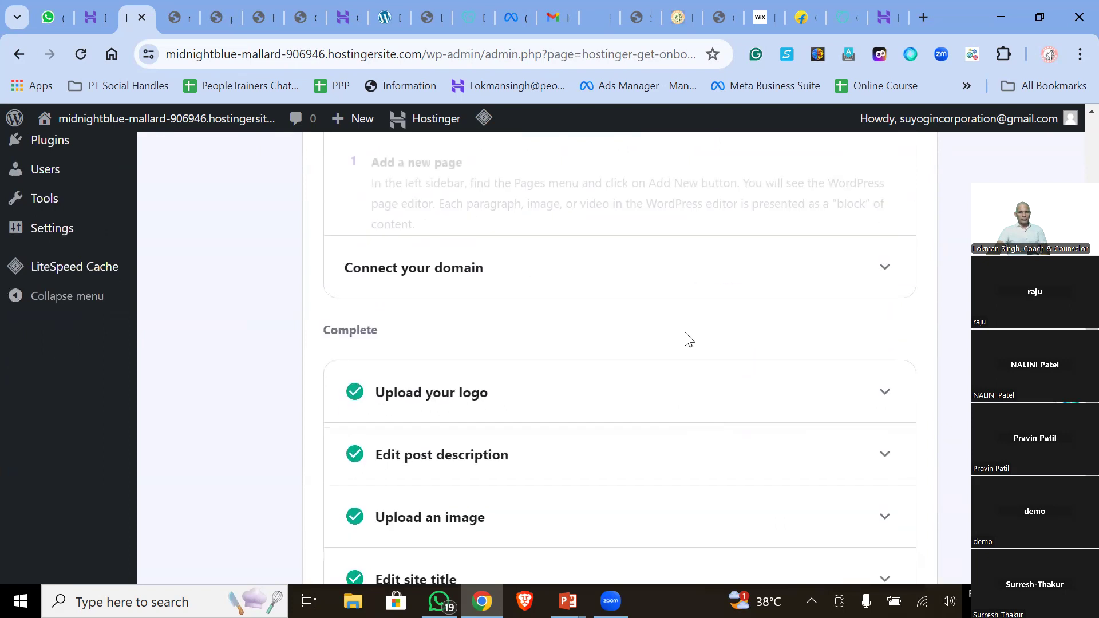
{"action": "left_click", "coordinate": [730, 517]}
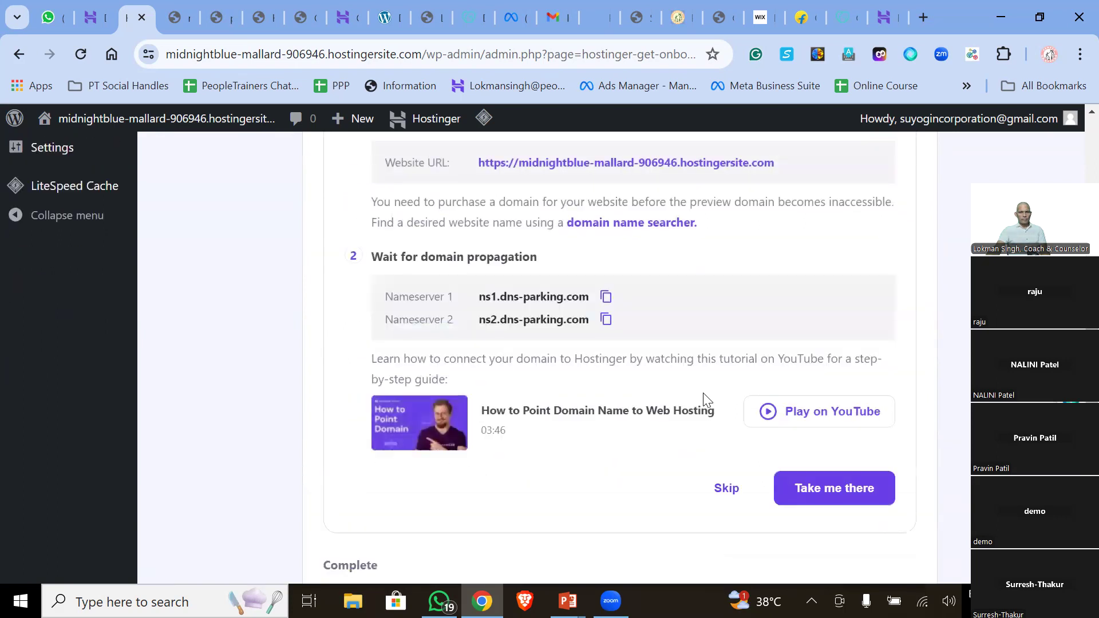
{"action": "scroll", "coordinate": [703, 392], "scroll_direction": "down", "scroll_amount": 1}
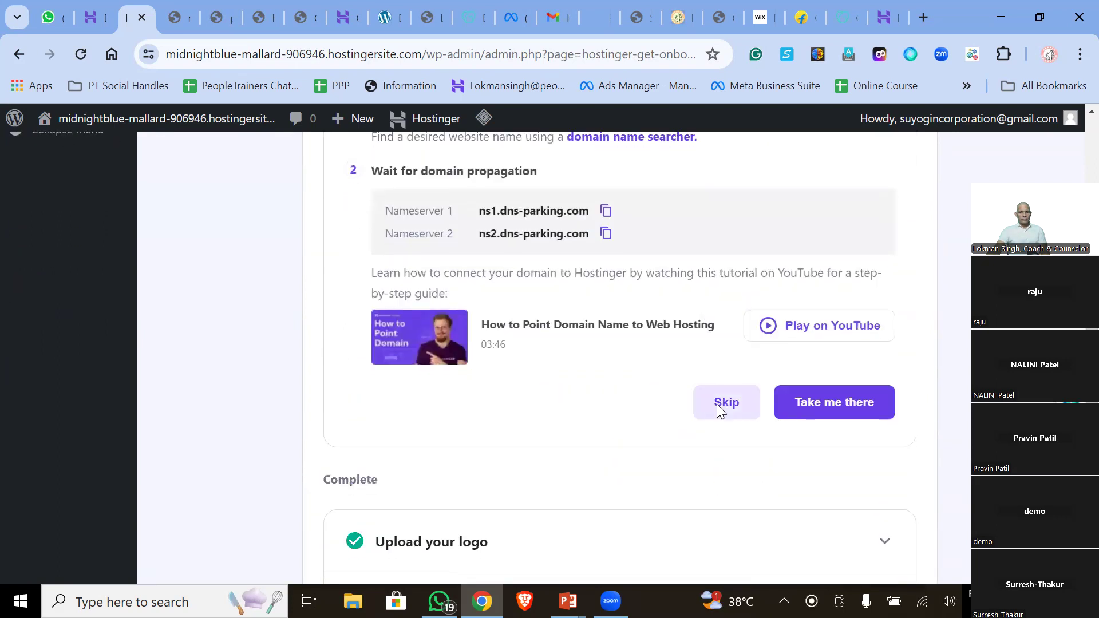
{"action": "left_click", "coordinate": [719, 403]}
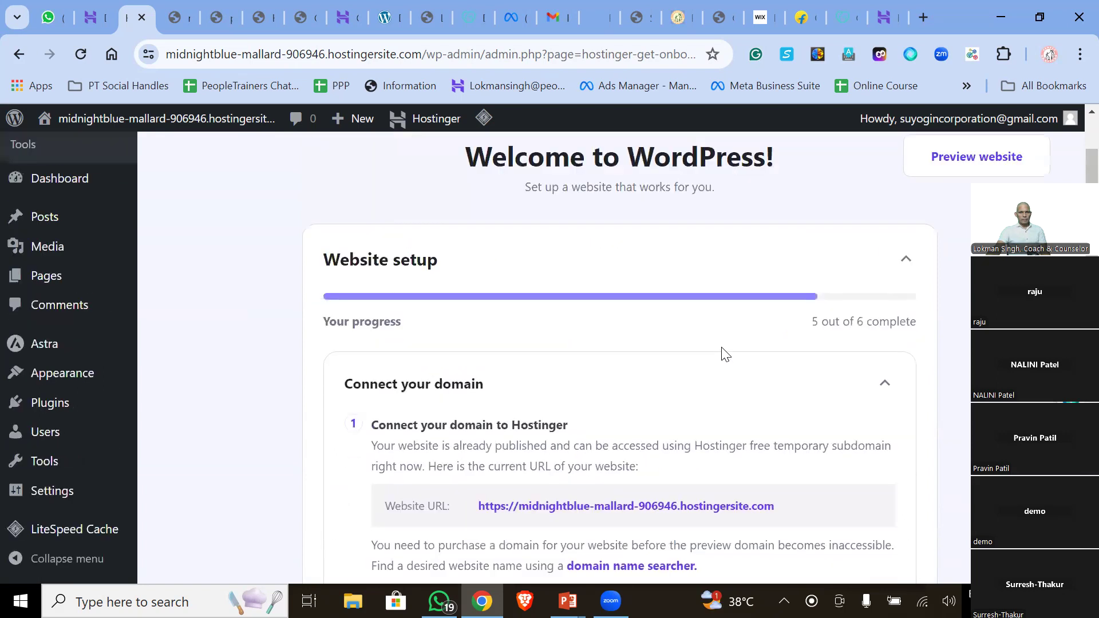
{"action": "scroll", "coordinate": [722, 356], "scroll_direction": "down", "scroll_amount": 4}
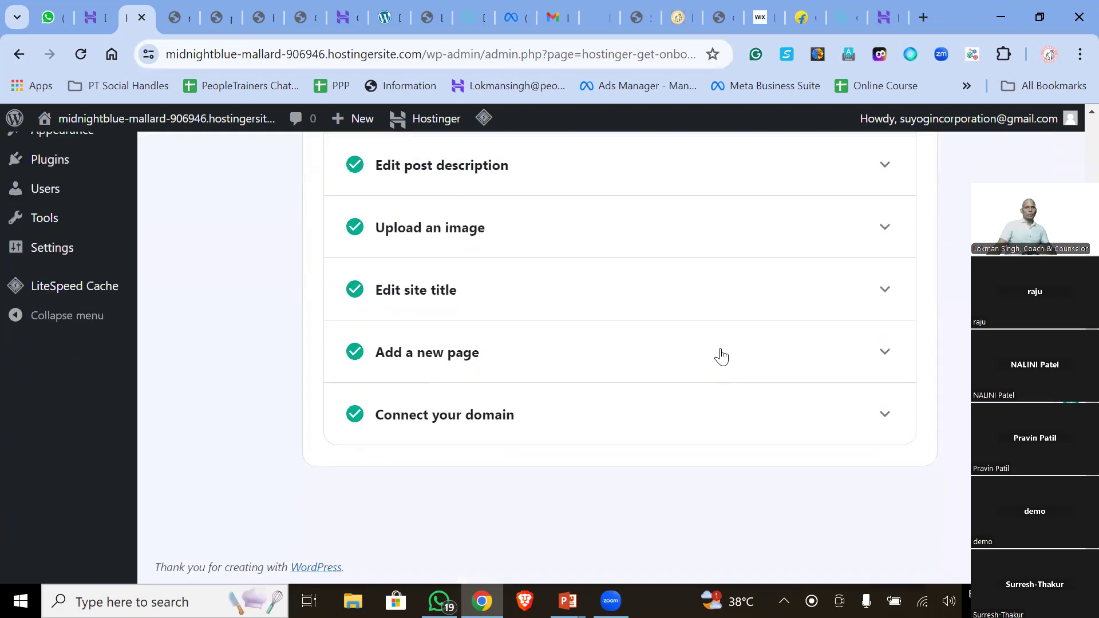
{"action": "scroll", "coordinate": [455, 366], "scroll_direction": "up", "scroll_amount": 6}
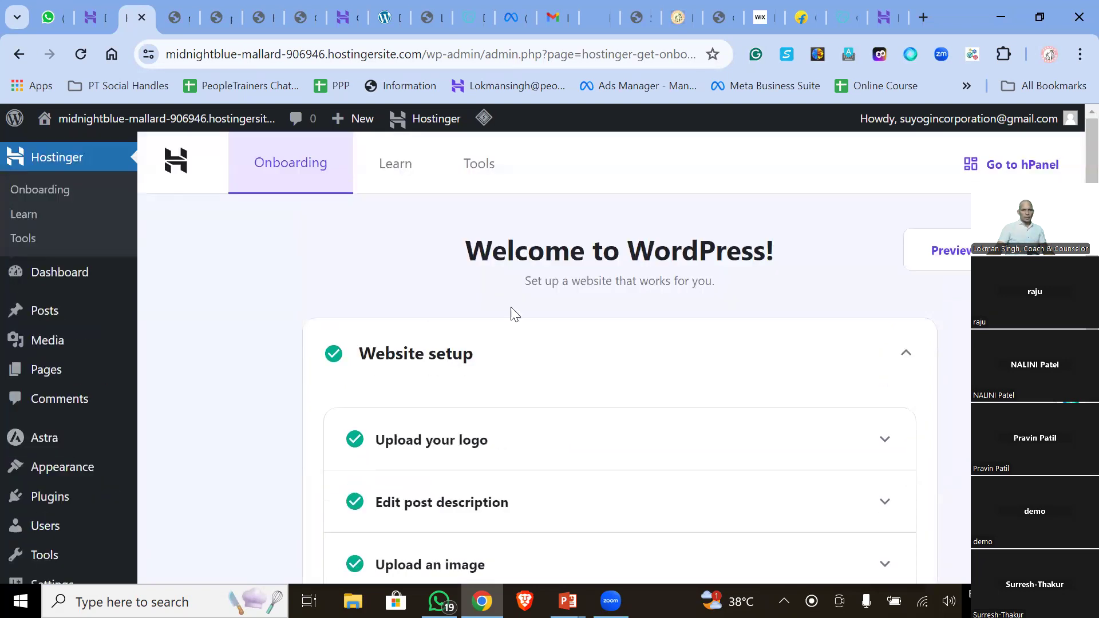
- Open Appearance > Themes and review the installed themes, with Astra active
{"action": "mouse_move", "coordinate": [81, 473]}
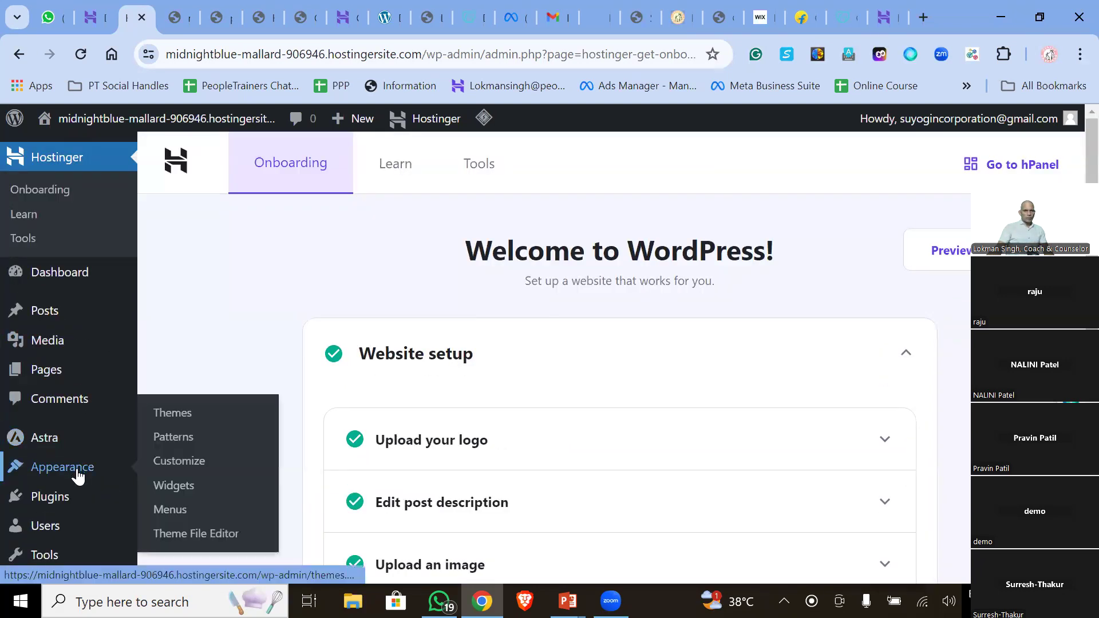
{"action": "left_click", "coordinate": [171, 415]}
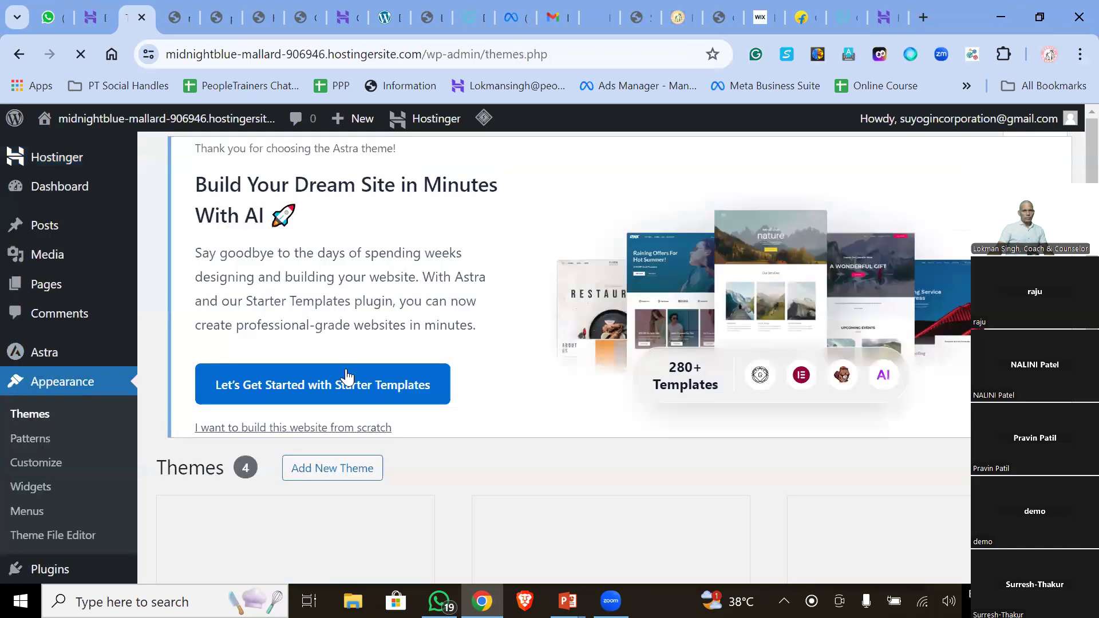
{"action": "scroll", "coordinate": [461, 330], "scroll_direction": "down", "scroll_amount": 3}
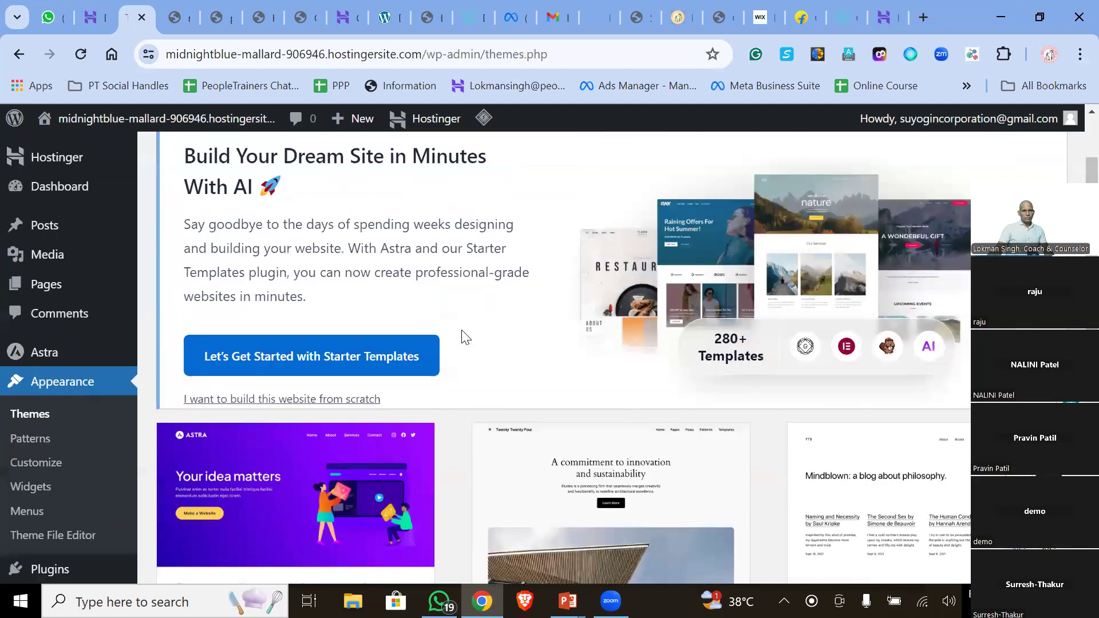
{"action": "scroll", "coordinate": [462, 330], "scroll_direction": "down", "scroll_amount": 6}
{"action": "scroll", "coordinate": [461, 330], "scroll_direction": "up", "scroll_amount": 3}
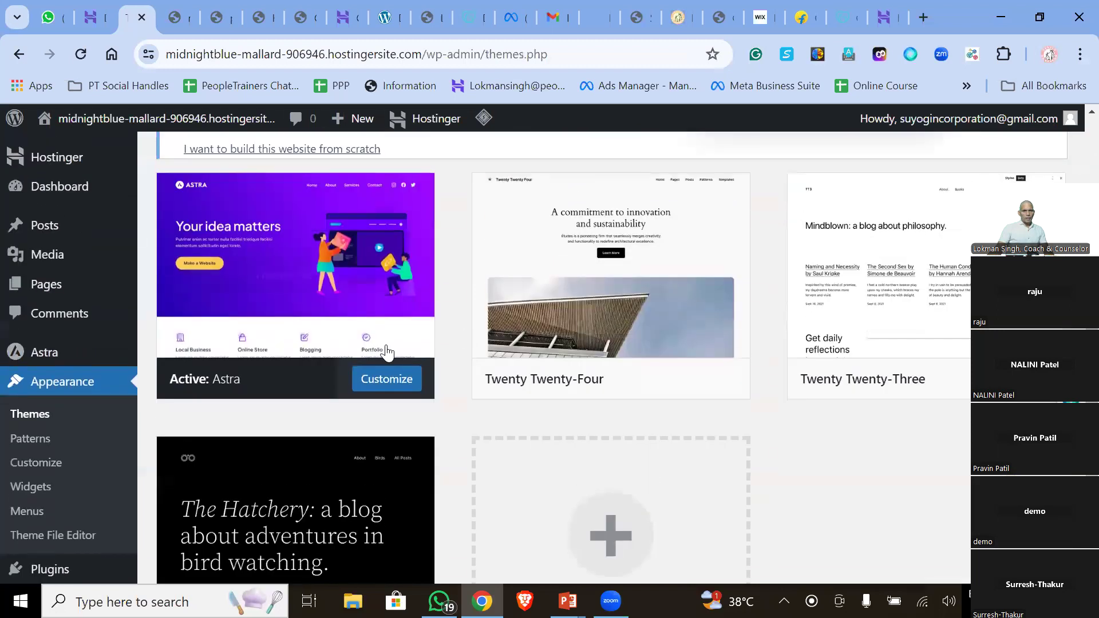
{"action": "scroll", "coordinate": [322, 257], "scroll_direction": "up", "scroll_amount": 3}
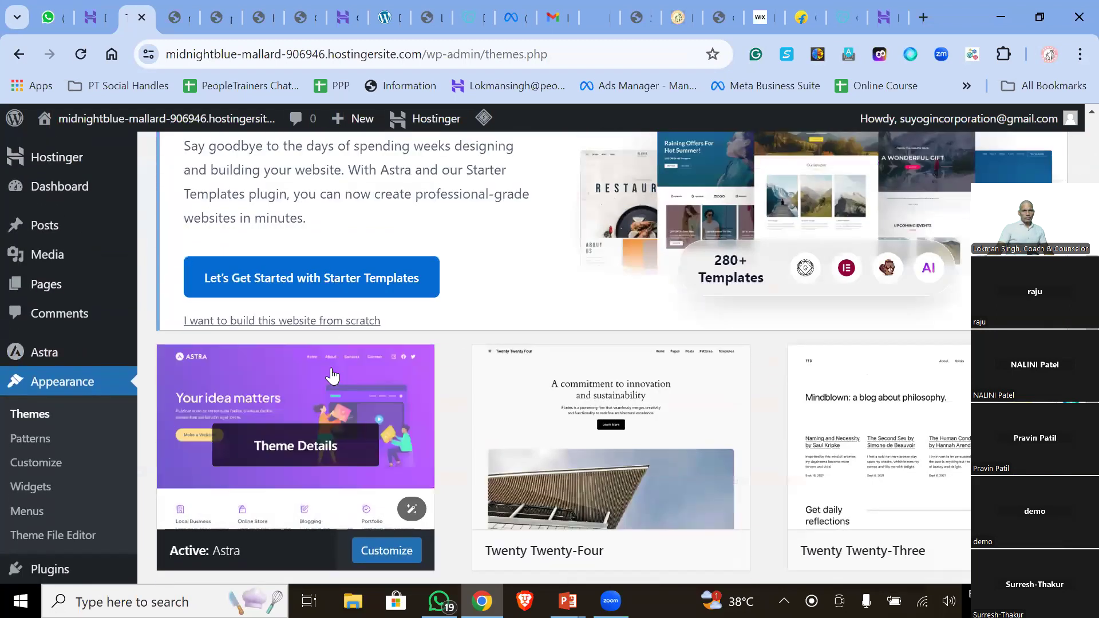
{"action": "scroll", "coordinate": [331, 343], "scroll_direction": "up", "scroll_amount": 3}
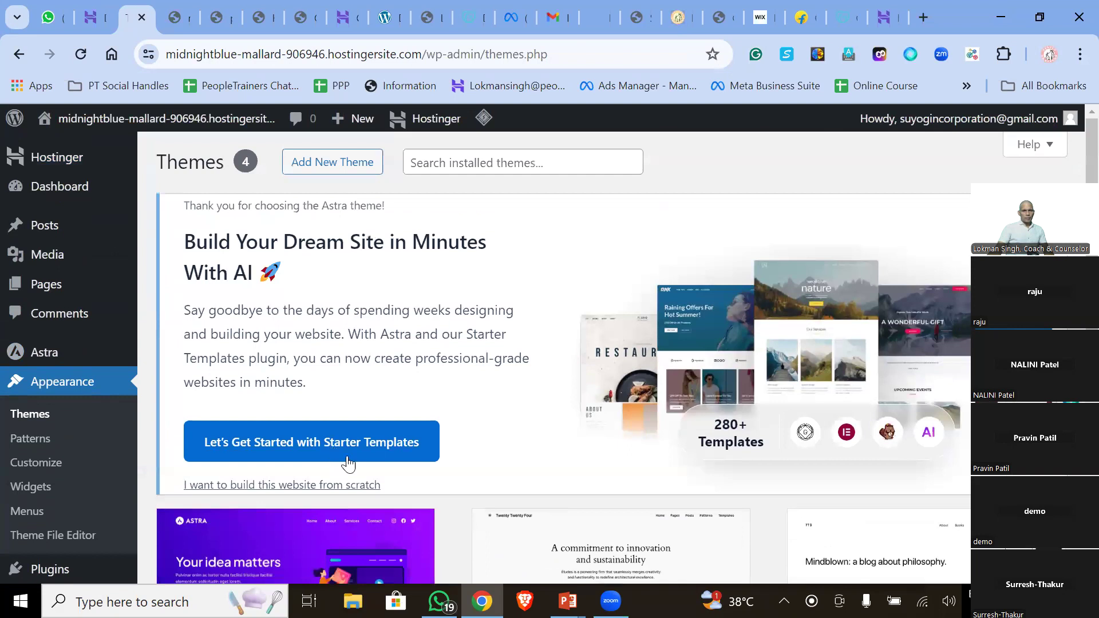
{"action": "scroll", "coordinate": [346, 462], "scroll_direction": "down", "scroll_amount": 3}
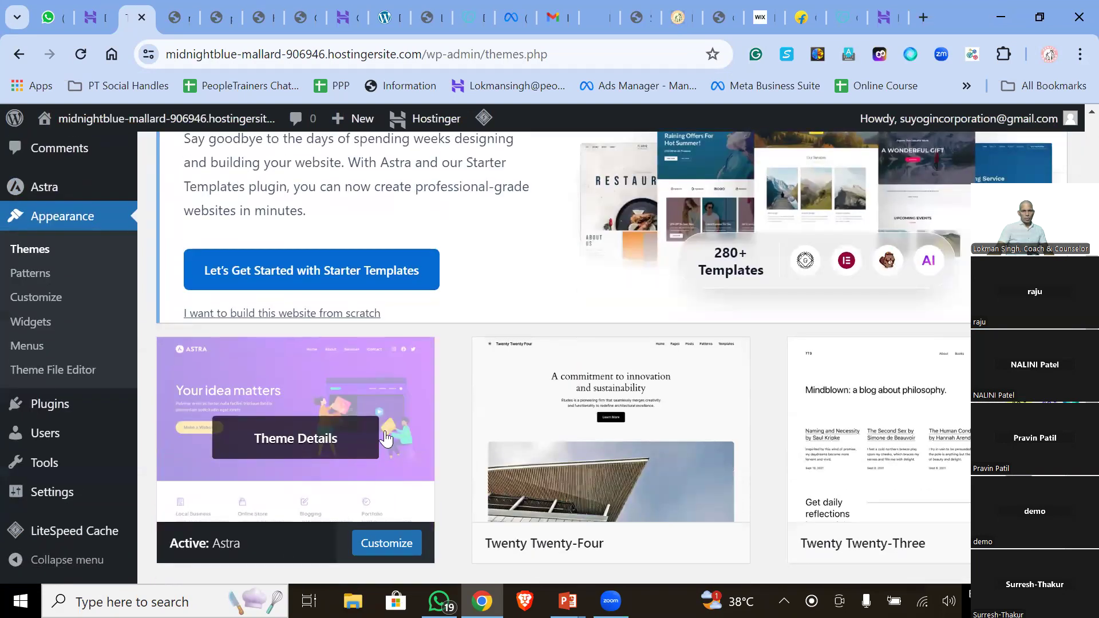
{"action": "scroll", "coordinate": [838, 442], "scroll_direction": "down", "scroll_amount": 5}
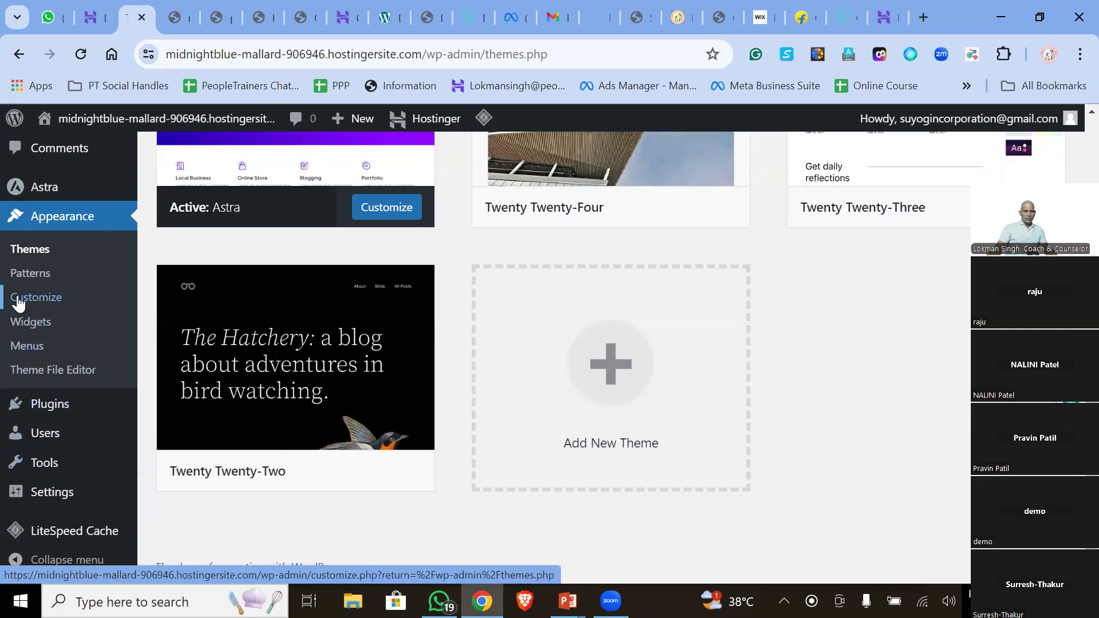
{"action": "scroll", "coordinate": [18, 303], "scroll_direction": "up", "scroll_amount": 3}
{"action": "mouse_move", "coordinate": [69, 277]}
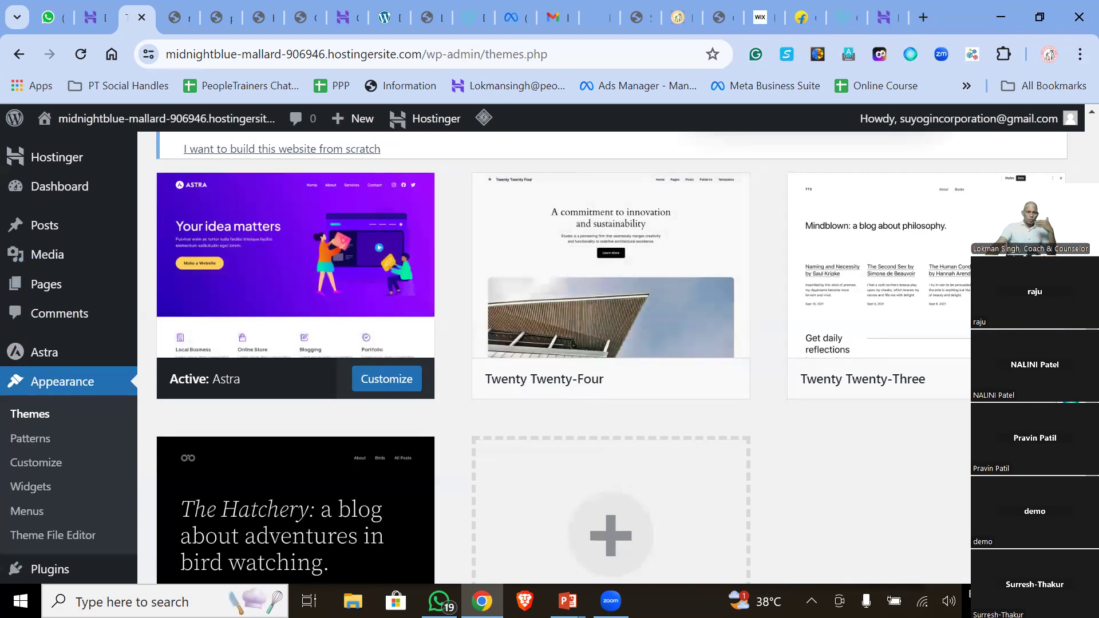
- Load peopletrainers.pro and browse down to its Book Now form's Name field
{"action": "left_click", "coordinate": [174, 18]}
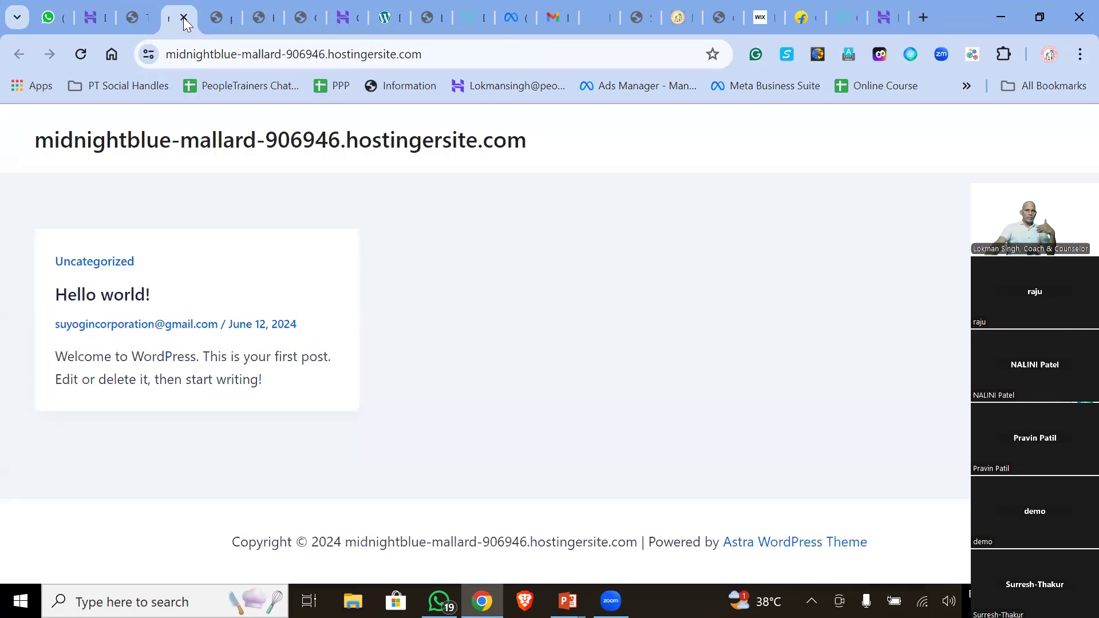
{"action": "left_click", "coordinate": [210, 57]}
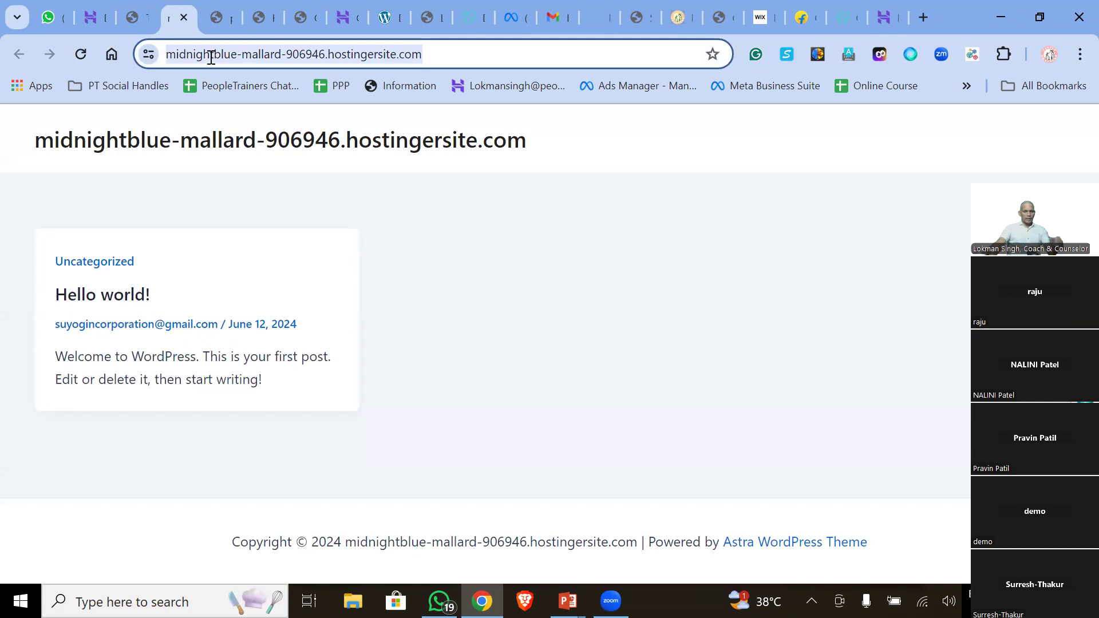
{"action": "type", "text": "peop"}
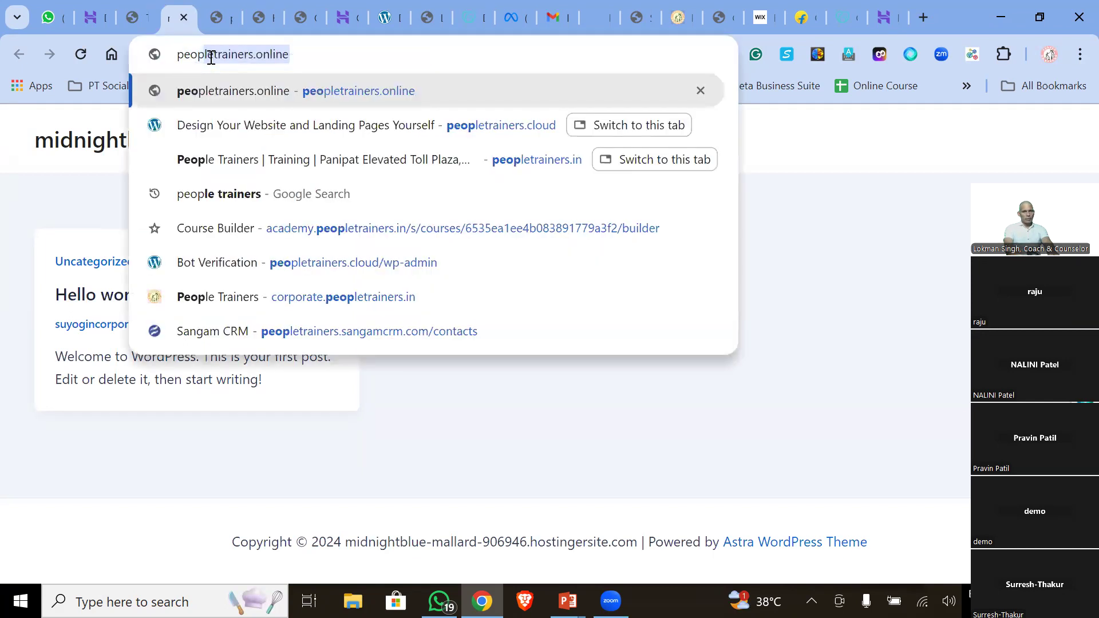
{"action": "type", "text": "letrainers.pro"}
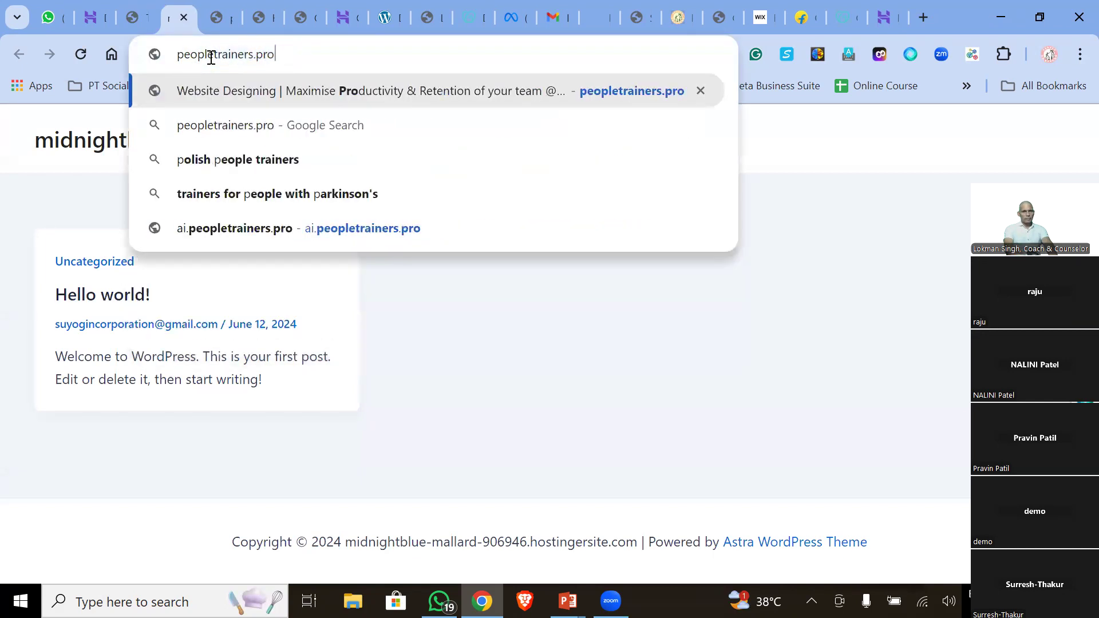
{"action": "key", "text": "Return"}
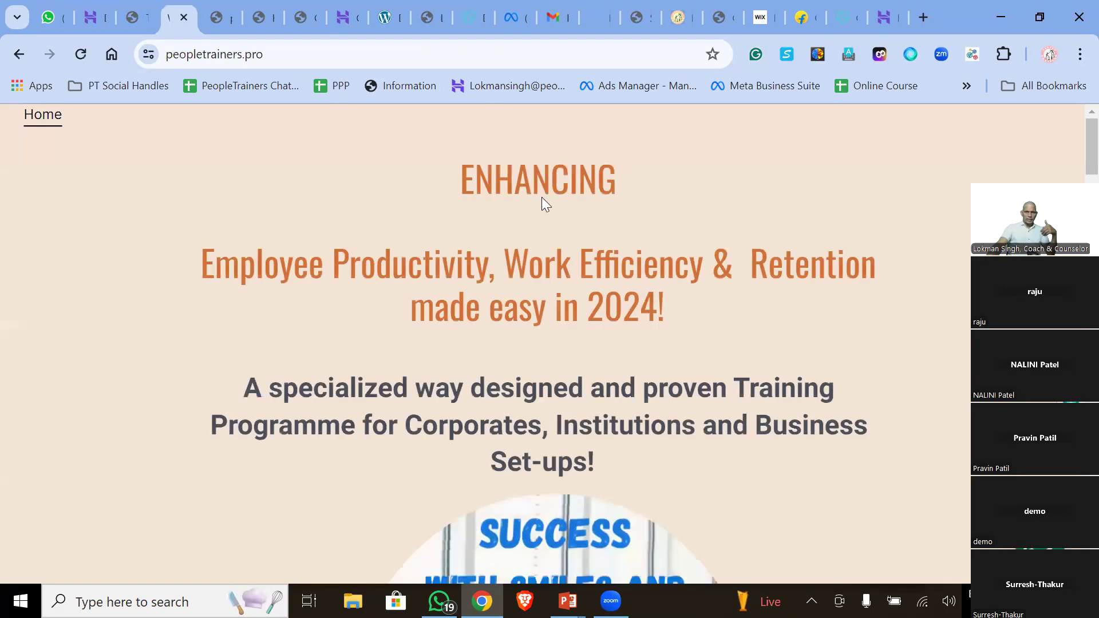
{"action": "scroll", "coordinate": [538, 217], "scroll_direction": "down", "scroll_amount": 11}
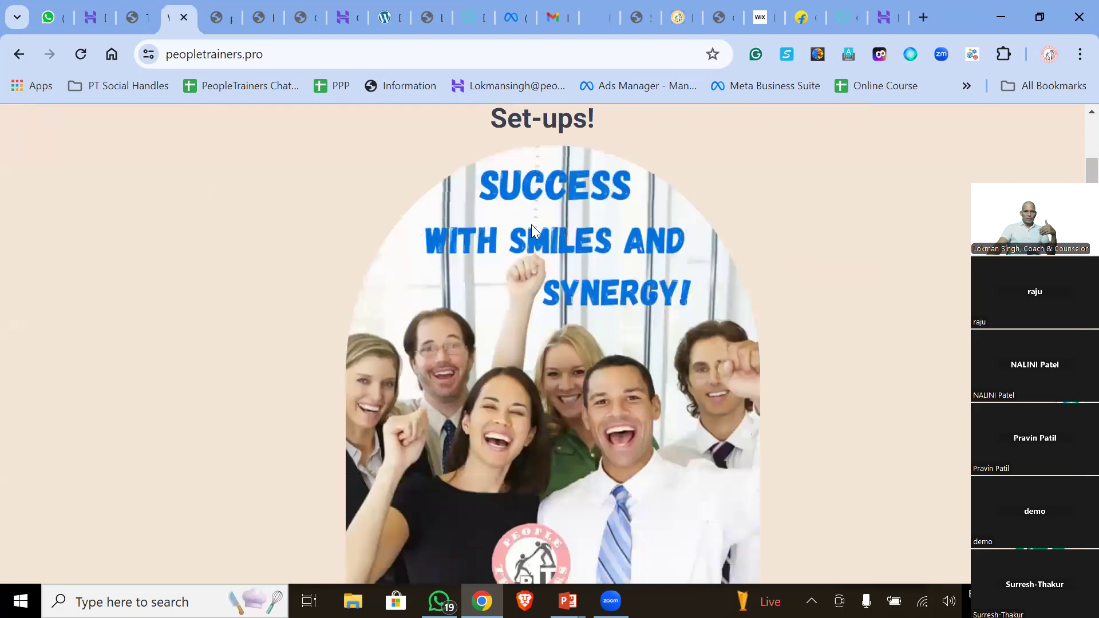
{"action": "scroll", "coordinate": [532, 224], "scroll_direction": "down", "scroll_amount": 13}
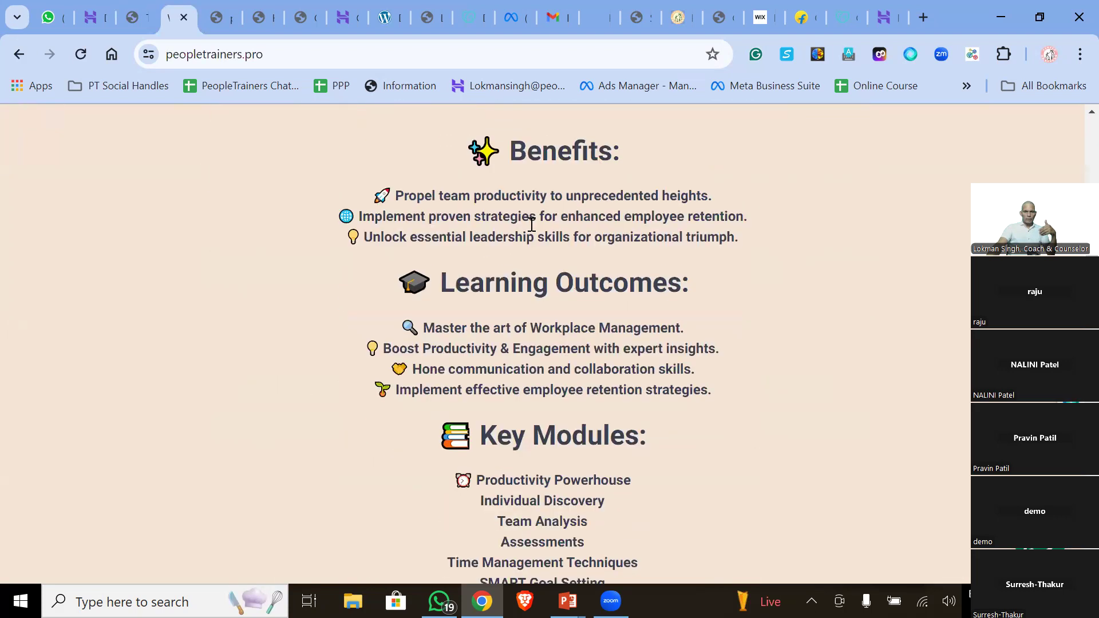
{"action": "scroll", "coordinate": [521, 227], "scroll_direction": "down", "scroll_amount": 4}
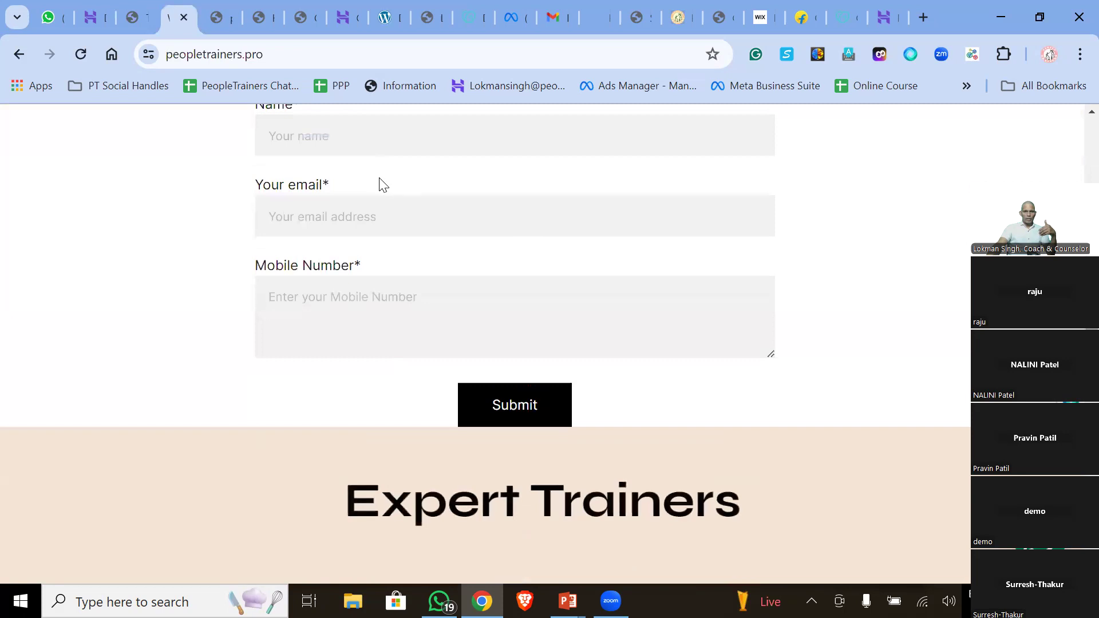
{"action": "scroll", "coordinate": [373, 229], "scroll_direction": "up", "scroll_amount": 3}
{"action": "left_click", "coordinate": [370, 310]}
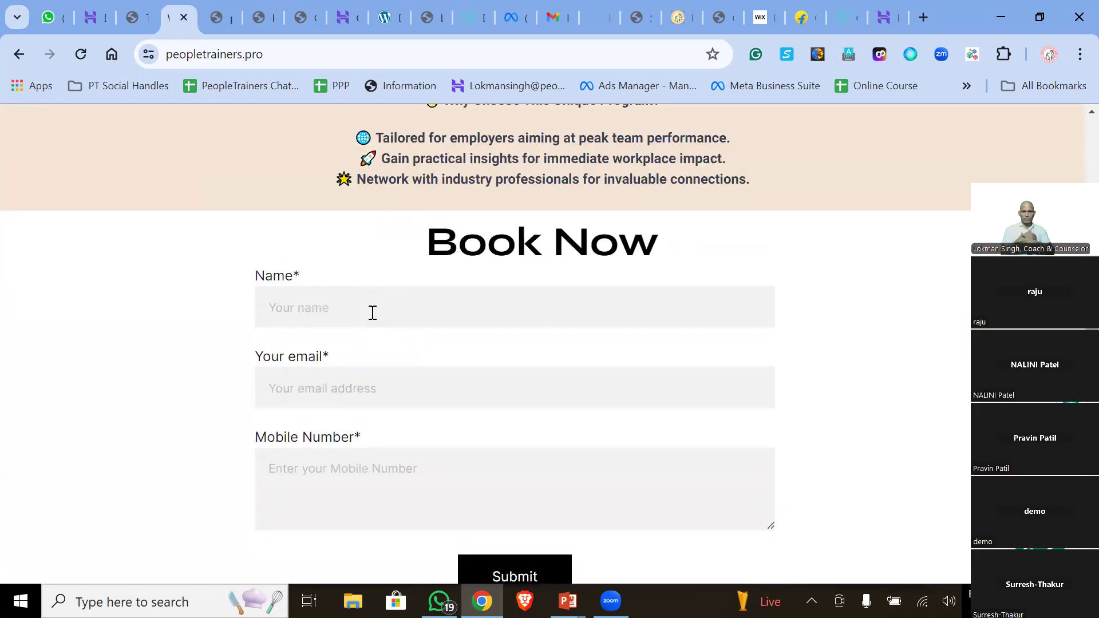
- Change the address ending from pro to cloud and load peopletrainers.cloud
{"action": "left_click_drag", "start_coordinate": [280, 54], "coordinate": [247, 52]}
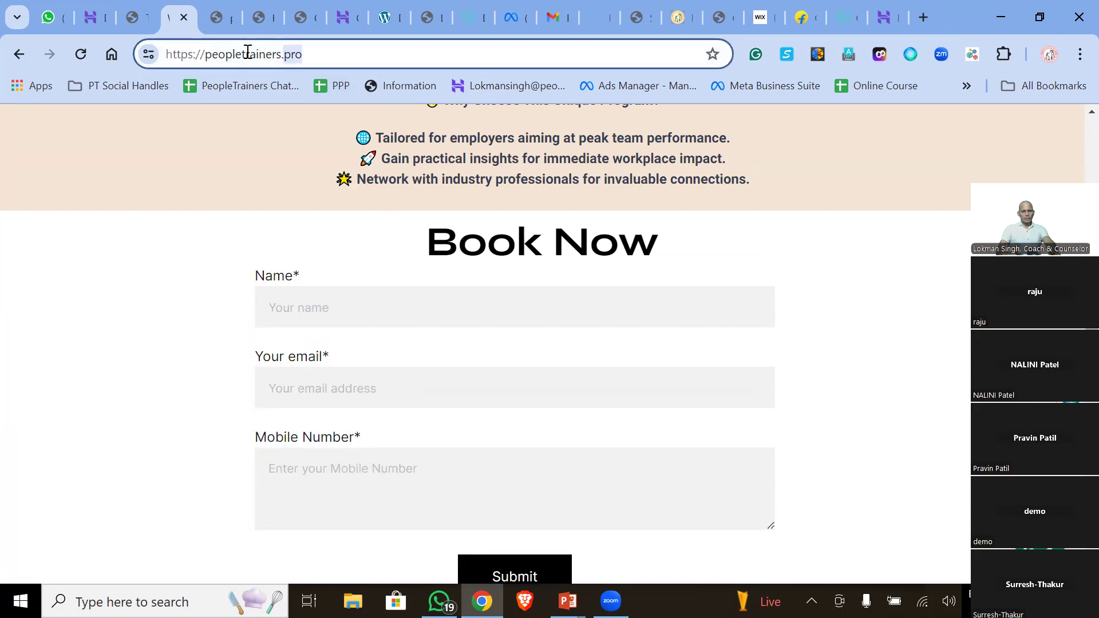
{"action": "type", "text": "cloud"}
{"action": "key", "text": "Return"}
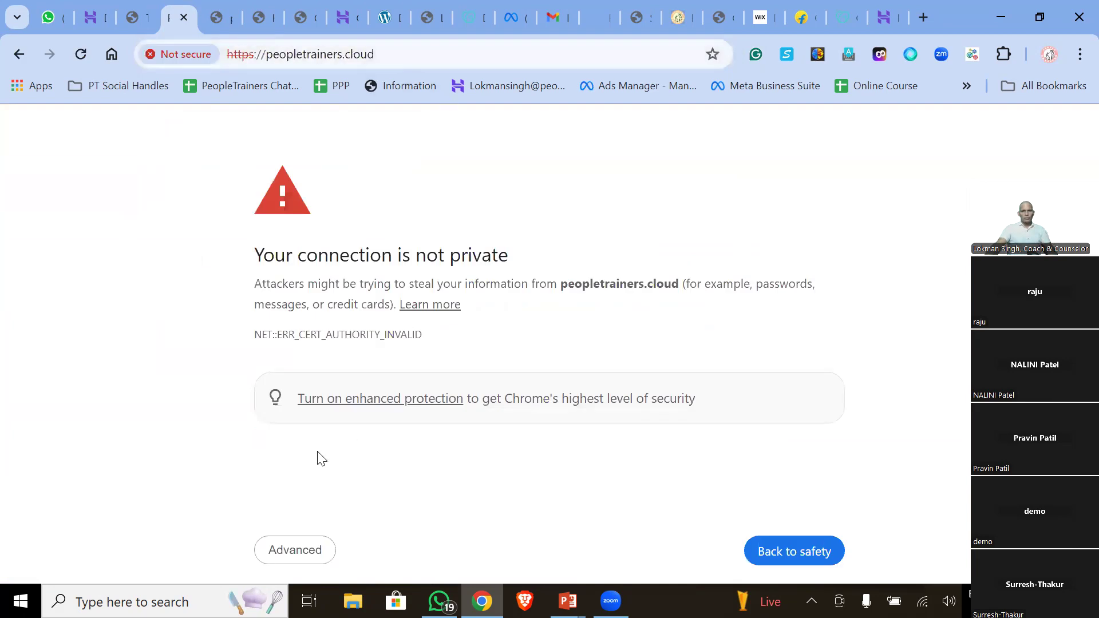
- Proceed to peopletrainers.cloud past the unsafe-connection warning, then select the address bar
{"action": "left_click", "coordinate": [293, 550]}
{"action": "left_click", "coordinate": [375, 274]}
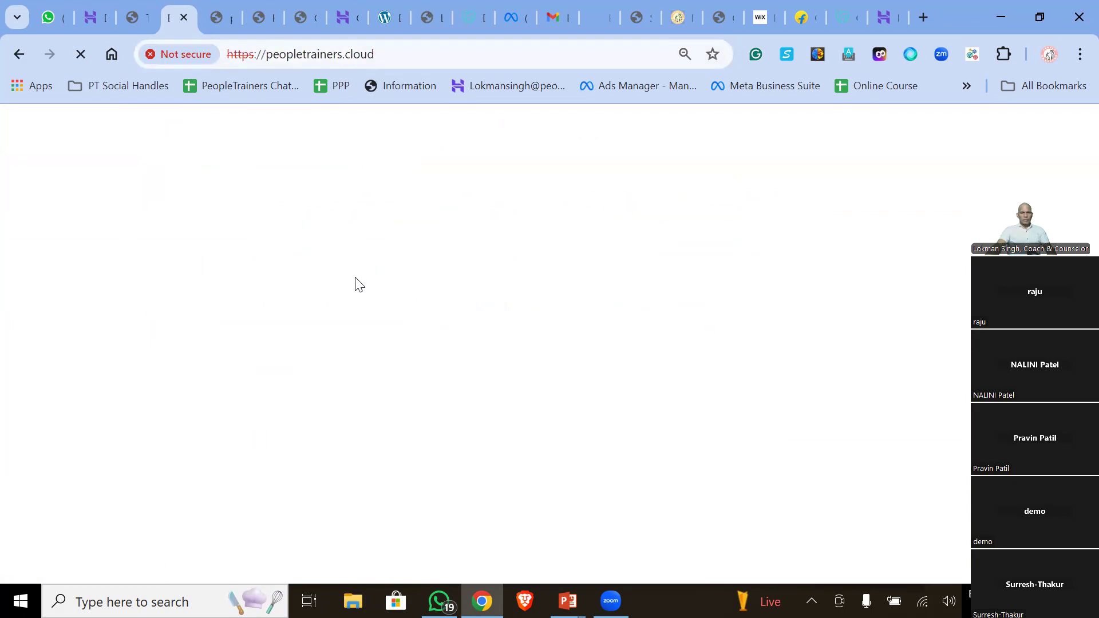
{"action": "left_click", "coordinate": [385, 50]}
- Load peopletrainers.in/lp in a new tab, try its Connect at Whatsapp link, then return to Ads Manager
{"action": "left_click", "coordinate": [928, 15]}
{"action": "type", "text": "peopletrai"}
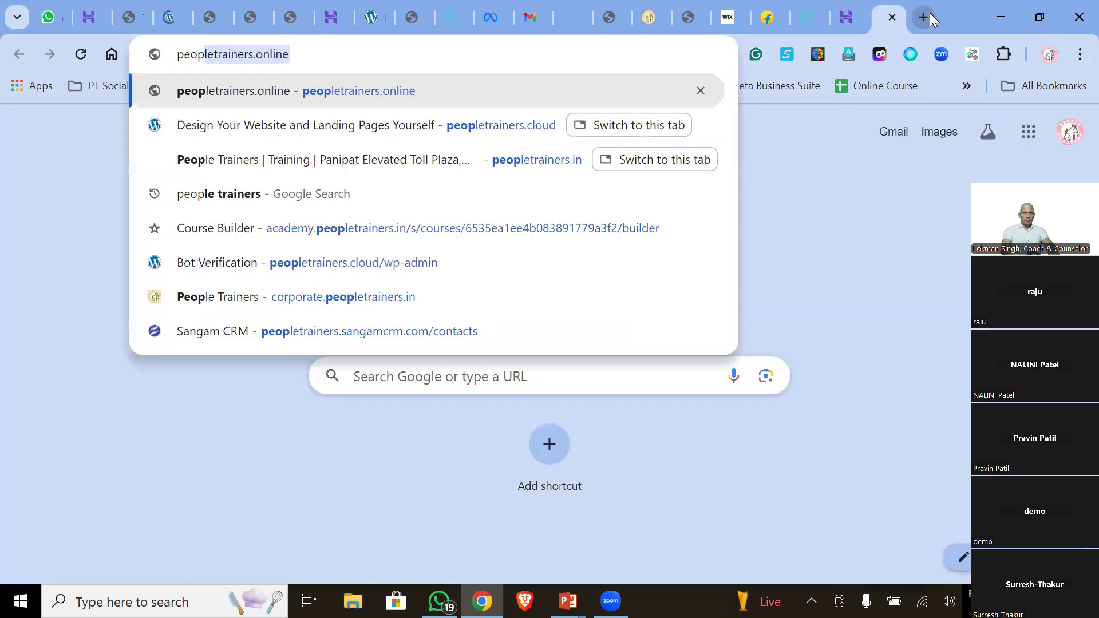
{"action": "type", "text": "ners.in/"}
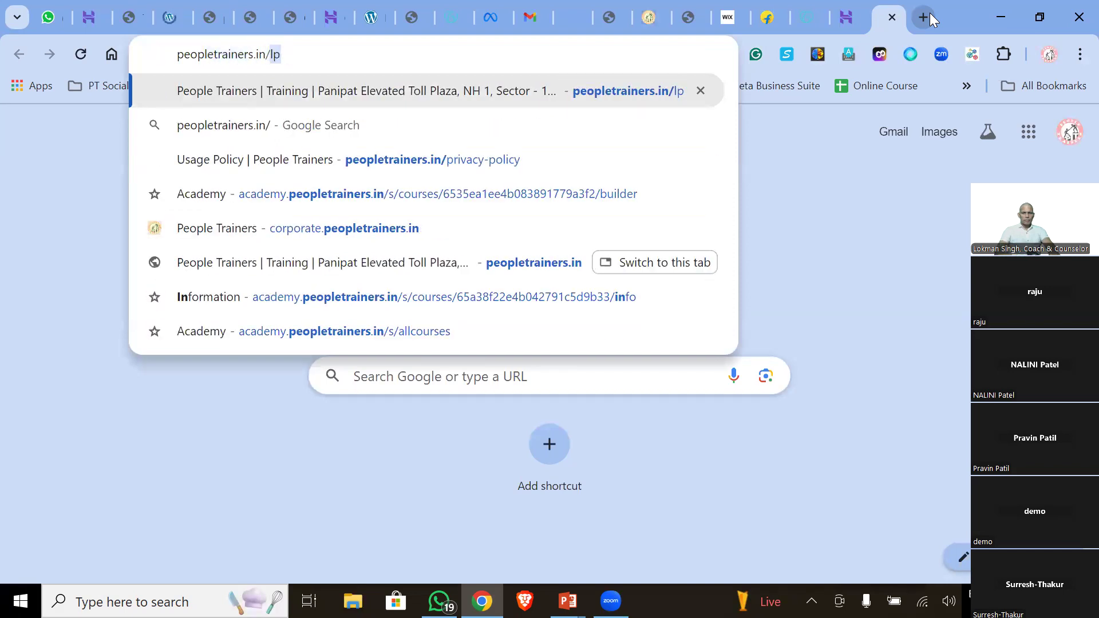
{"action": "key", "text": "Return"}
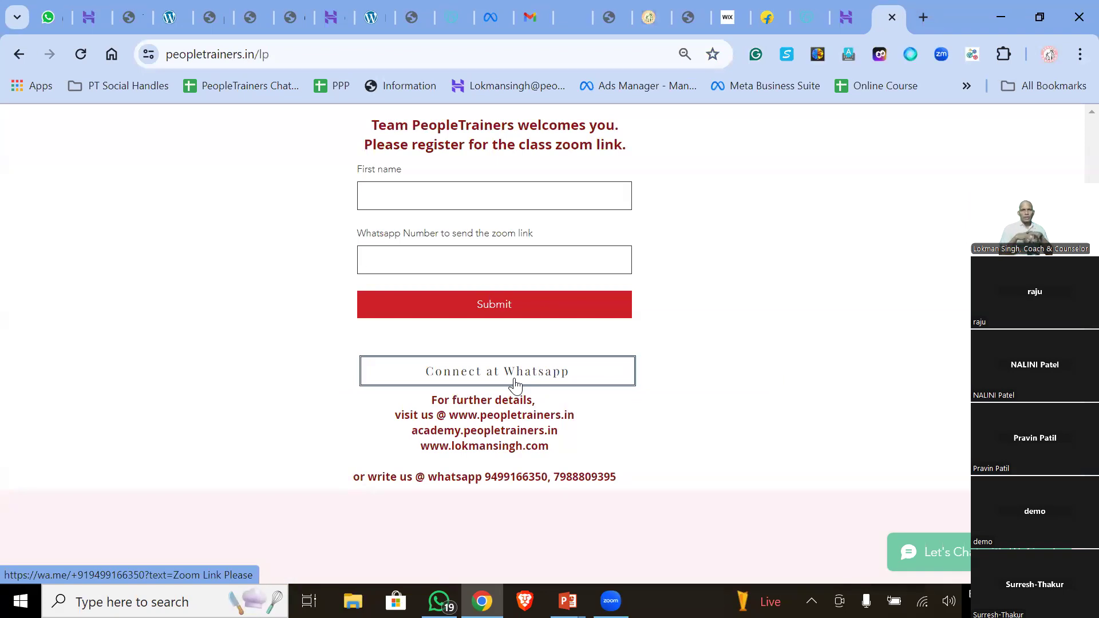
{"action": "left_click", "coordinate": [529, 375]}
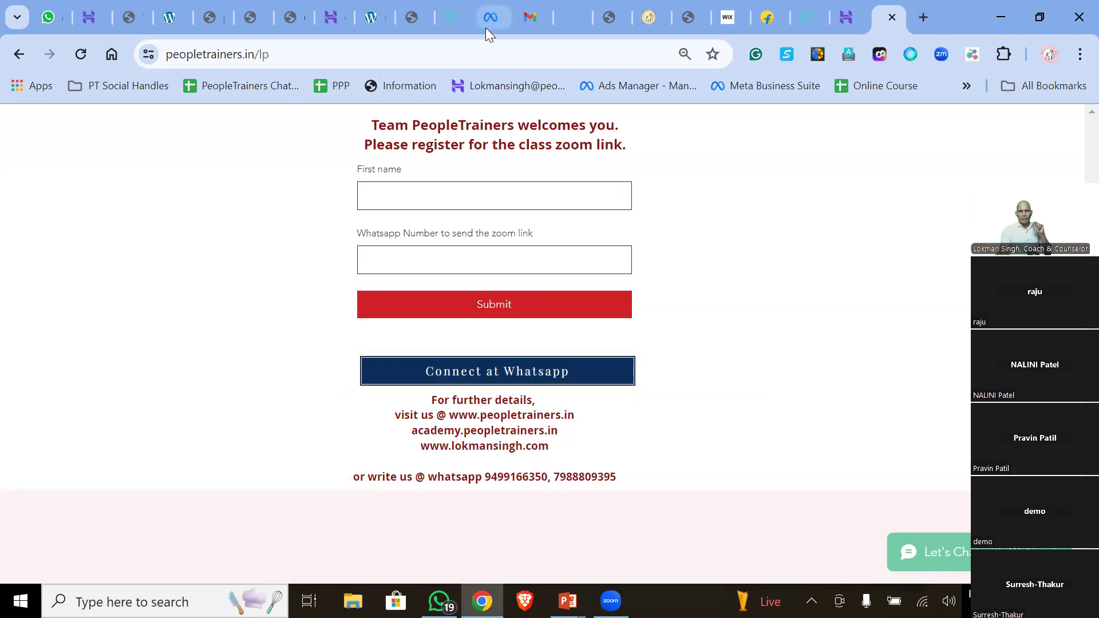
{"action": "left_click", "coordinate": [486, 23]}
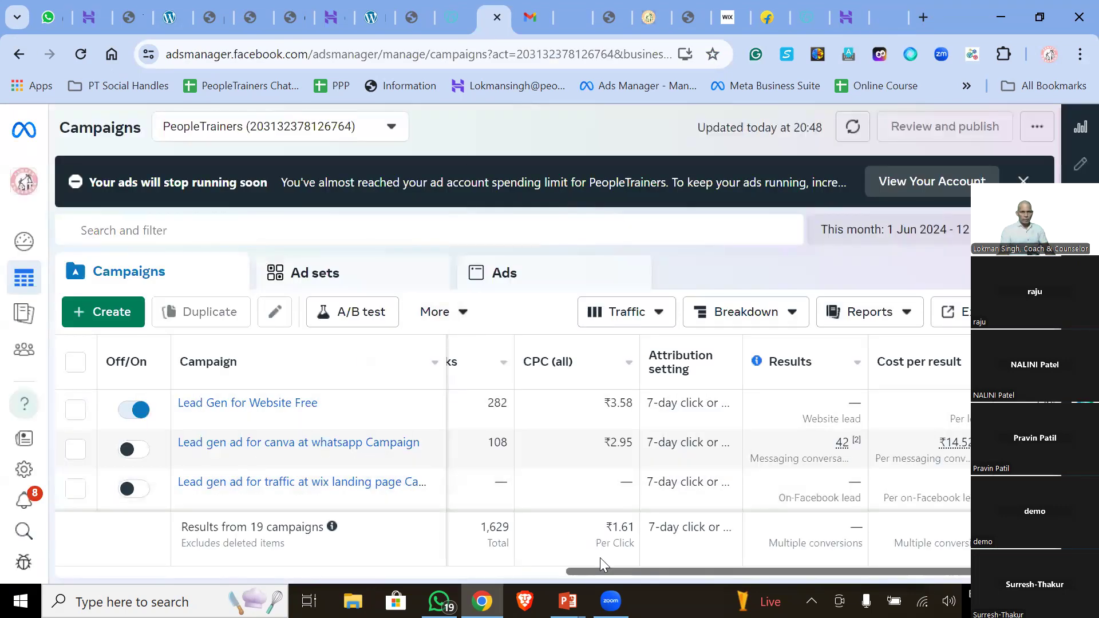
- Scroll across the Campaigns table, highlighting the 282 link clicks and 86,430 impressions figures
{"action": "scroll", "coordinate": [600, 558], "scroll_direction": "left", "scroll_amount": 10}
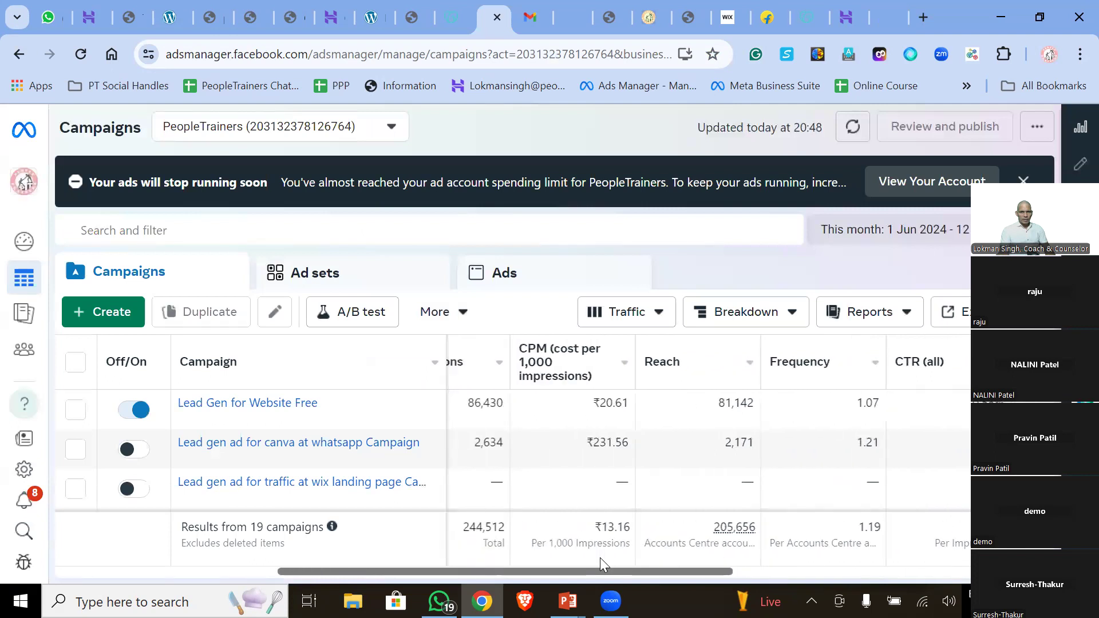
{"action": "scroll", "coordinate": [600, 558], "scroll_direction": "left", "scroll_amount": 3}
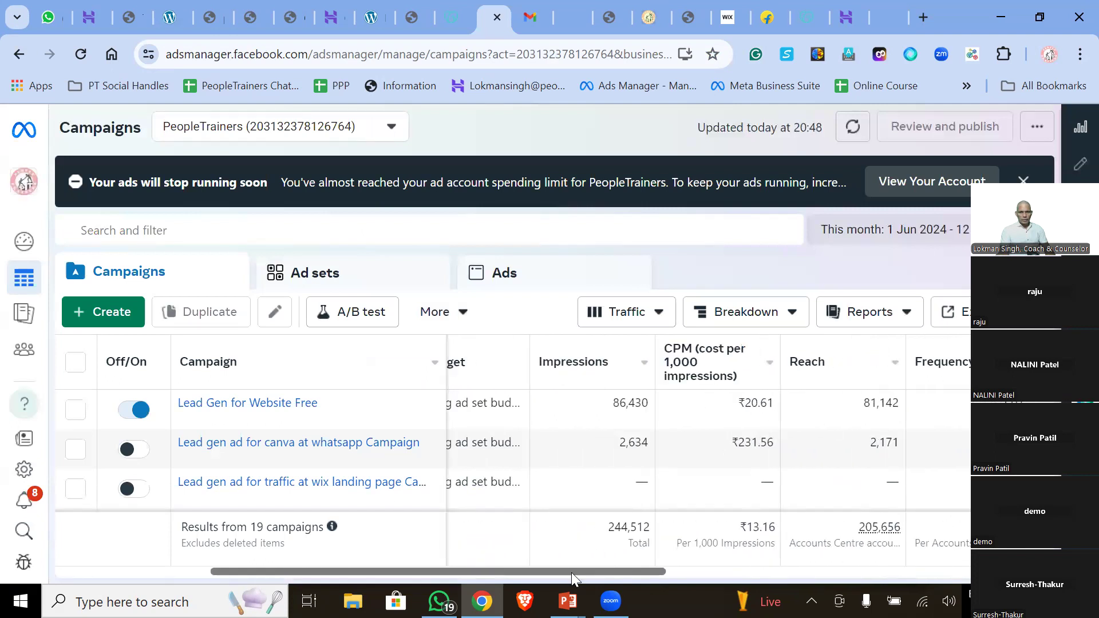
{"action": "left_click_drag", "start_coordinate": [572, 573], "coordinate": [420, 572]}
{"action": "scroll", "coordinate": [515, 447], "scroll_direction": "right", "scroll_amount": 3}
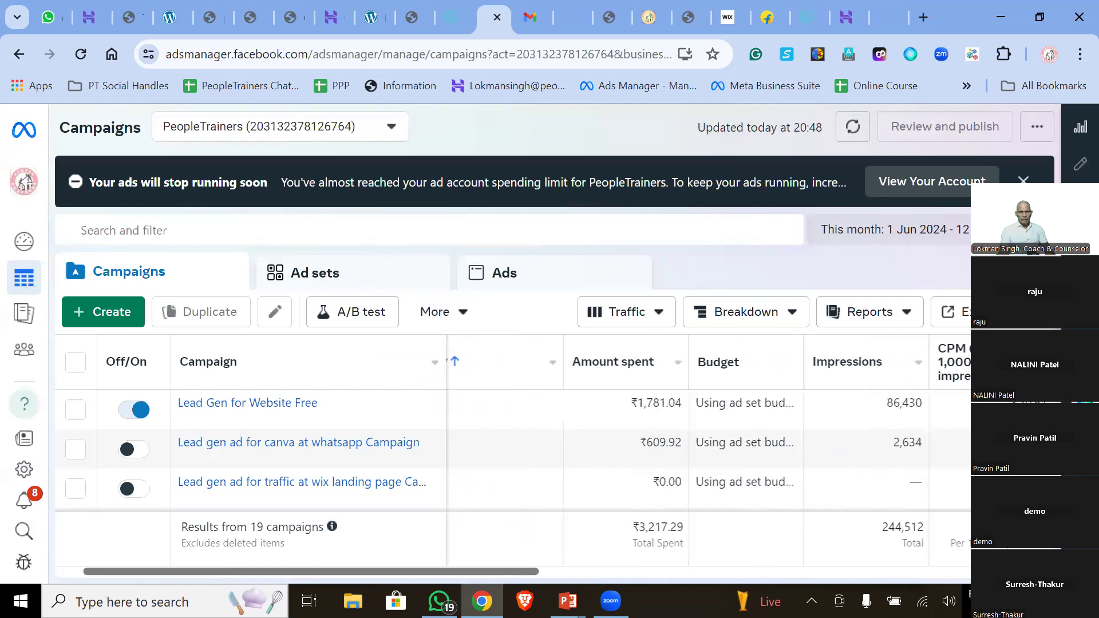
{"action": "scroll", "coordinate": [553, 456], "scroll_direction": "right", "scroll_amount": 8}
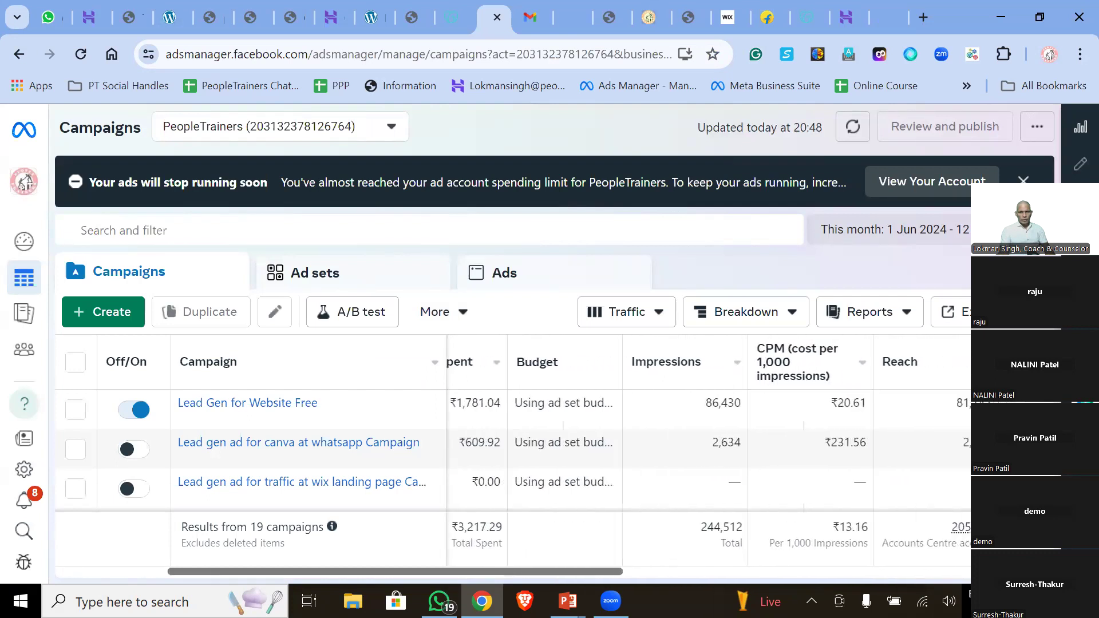
{"action": "scroll", "coordinate": [553, 455], "scroll_direction": "right", "scroll_amount": 1}
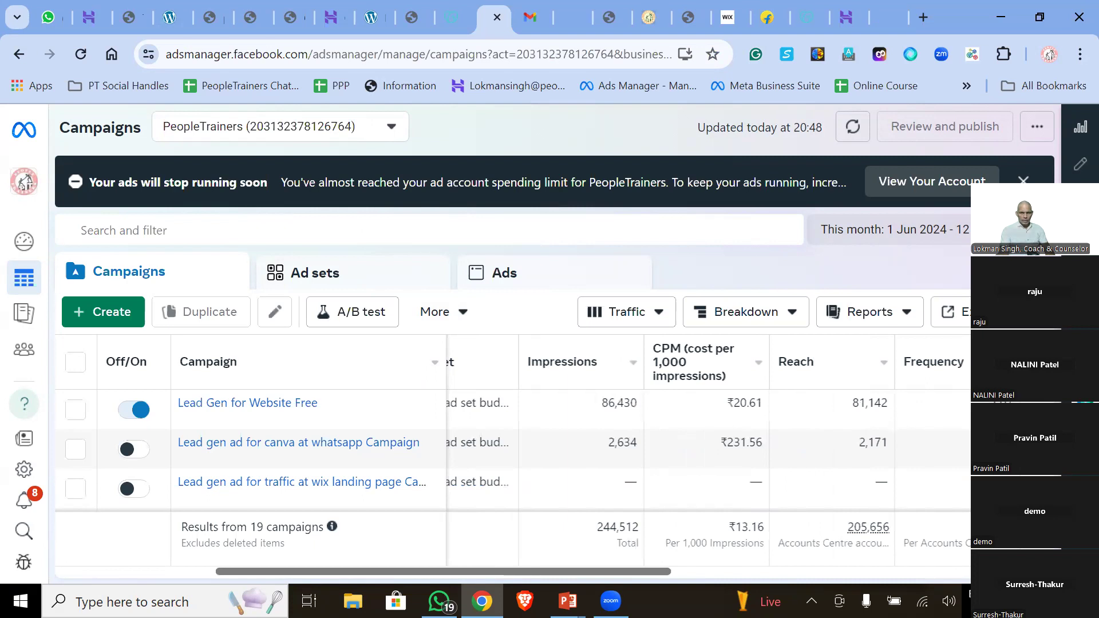
{"action": "scroll", "coordinate": [553, 455], "scroll_direction": "right", "scroll_amount": 4}
{"action": "scroll", "coordinate": [553, 456], "scroll_direction": "right", "scroll_amount": 15}
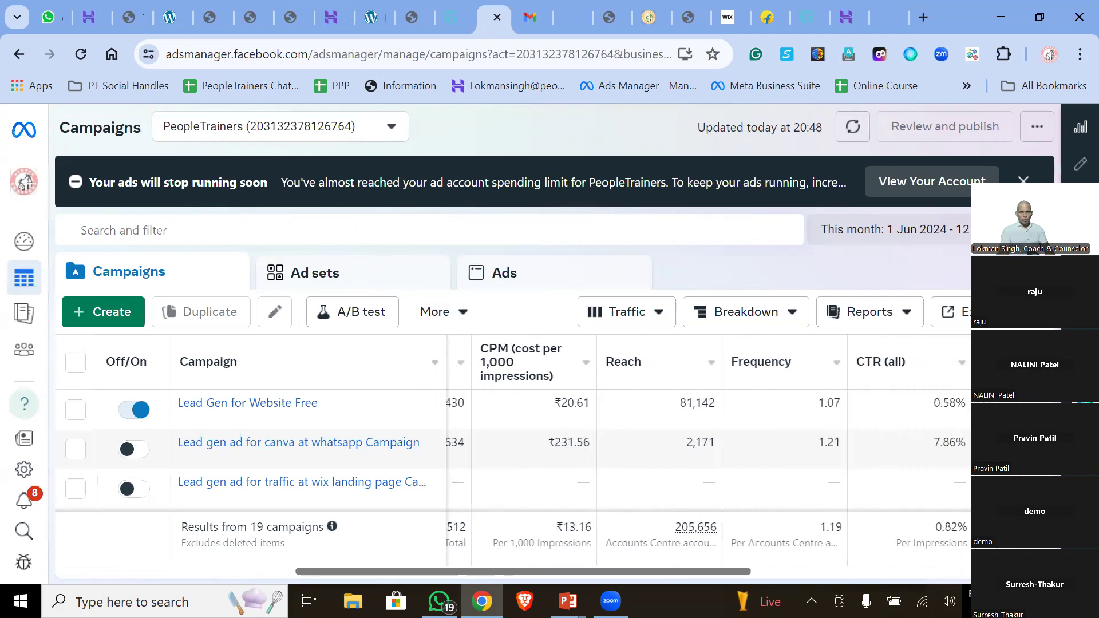
{"action": "scroll", "coordinate": [553, 455], "scroll_direction": "right", "scroll_amount": 1}
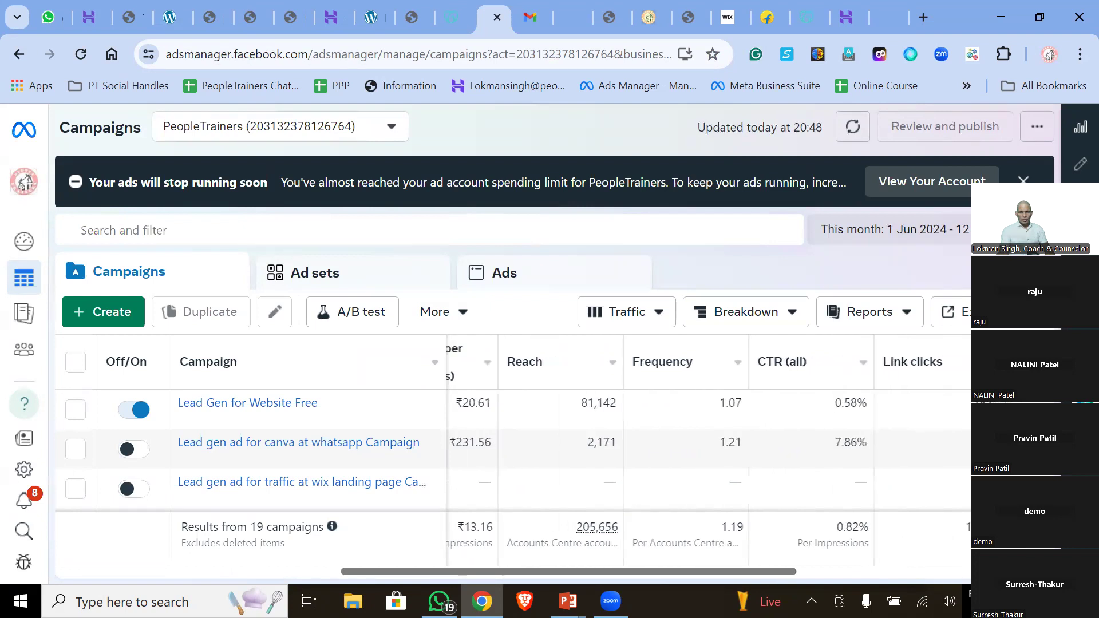
{"action": "scroll", "coordinate": [656, 455], "scroll_direction": "right", "scroll_amount": 6}
{"action": "scroll", "coordinate": [656, 455], "scroll_direction": "right", "scroll_amount": 8}
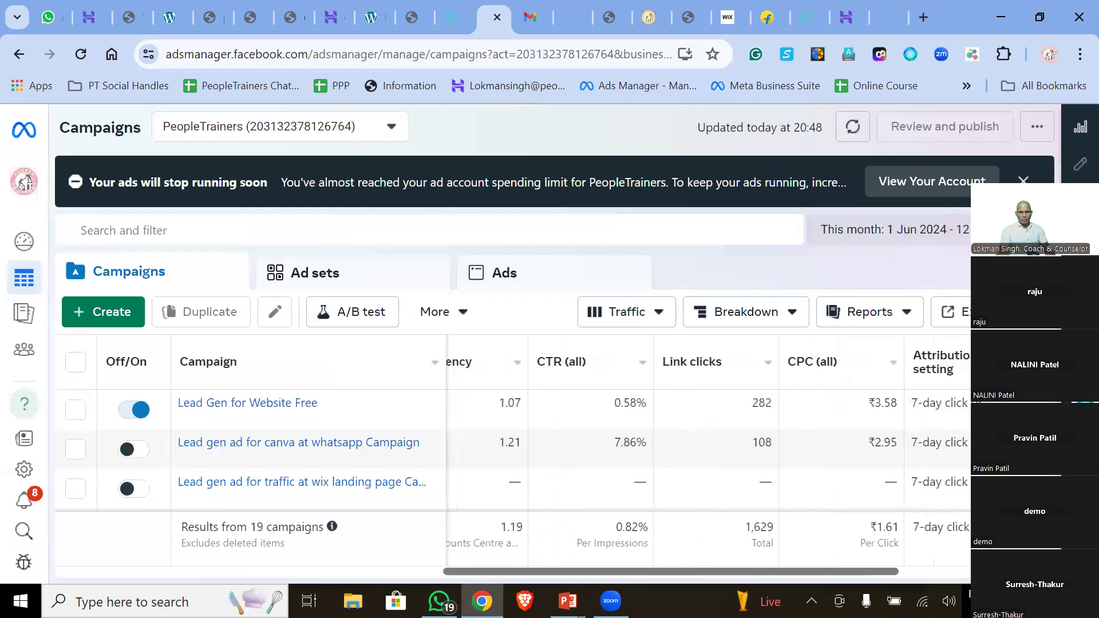
{"action": "scroll", "coordinate": [709, 455], "scroll_direction": "right", "scroll_amount": 6}
{"action": "scroll", "coordinate": [709, 455], "scroll_direction": "right", "scroll_amount": 5}
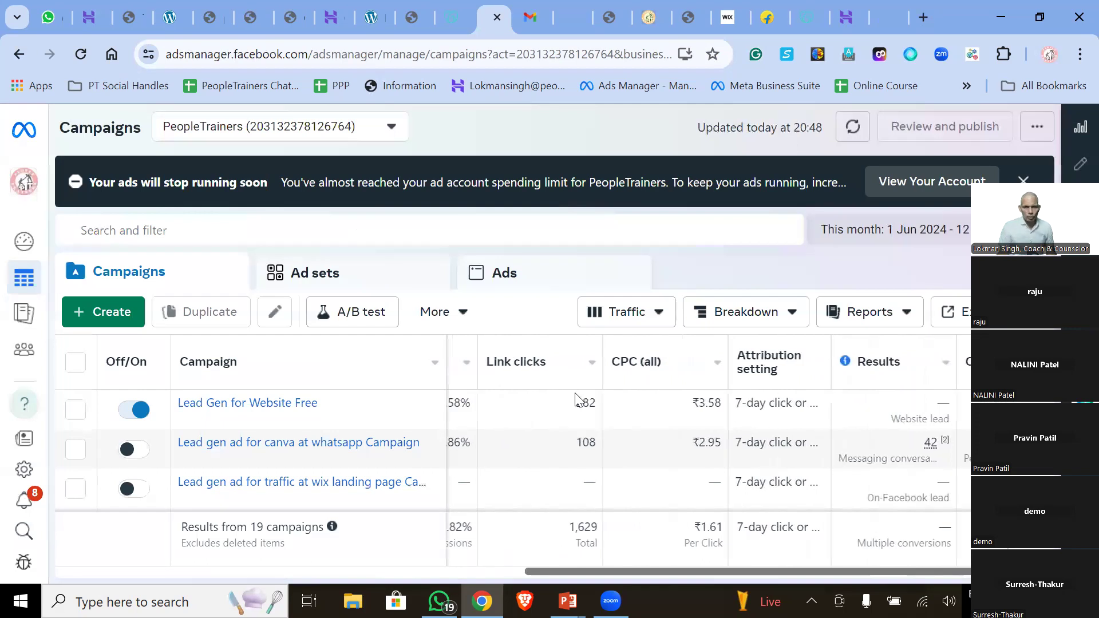
{"action": "double_click", "coordinate": [595, 403]}
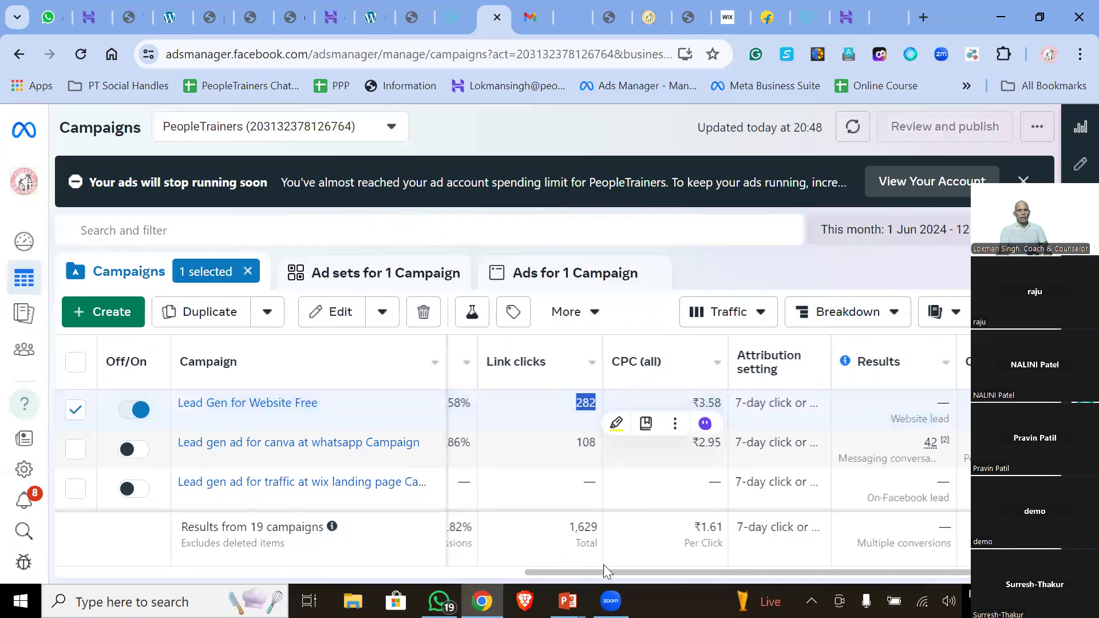
{"action": "left_click_drag", "start_coordinate": [603, 569], "coordinate": [229, 574]}
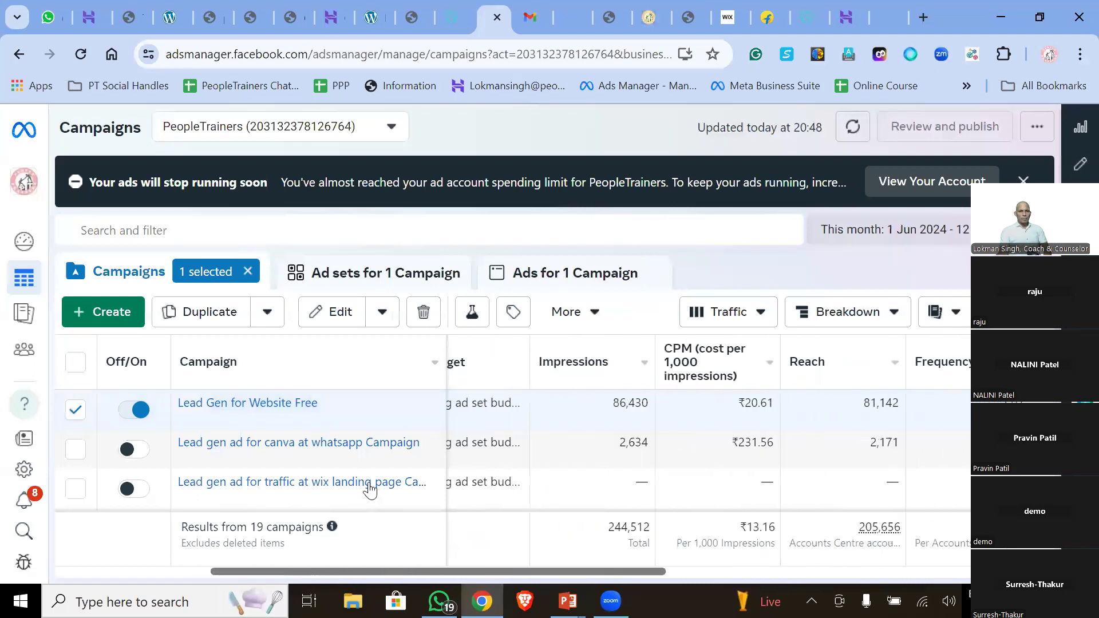
{"action": "double_click", "coordinate": [628, 404]}
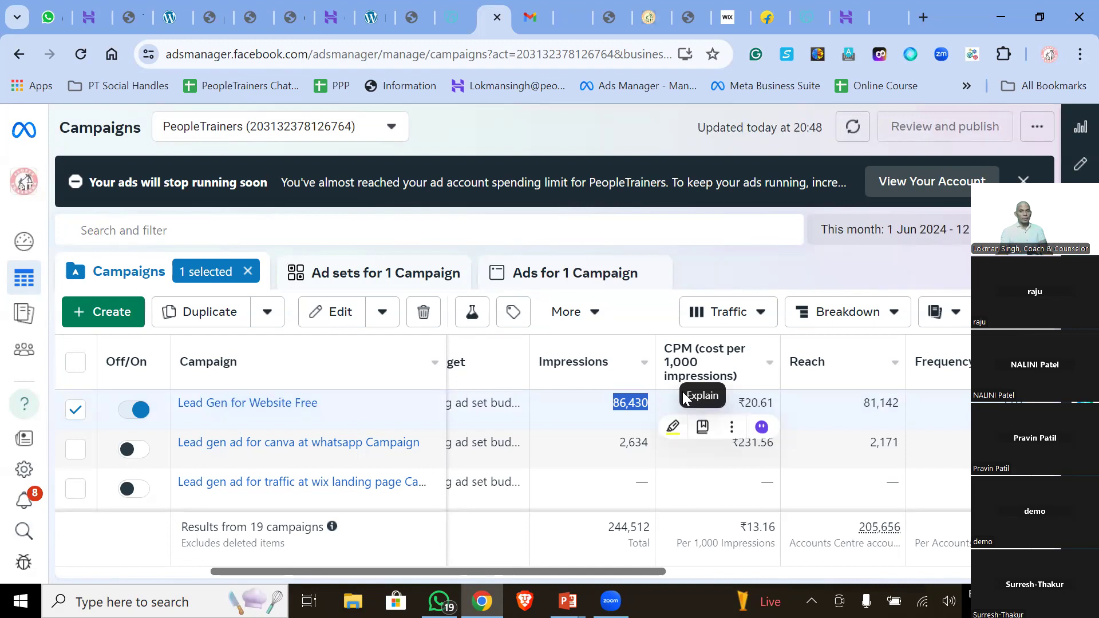
- Dismiss the spending-limit warning and switch to the course slideshow, advancing to the How to learn? slide
{"action": "left_click", "coordinate": [1024, 180]}
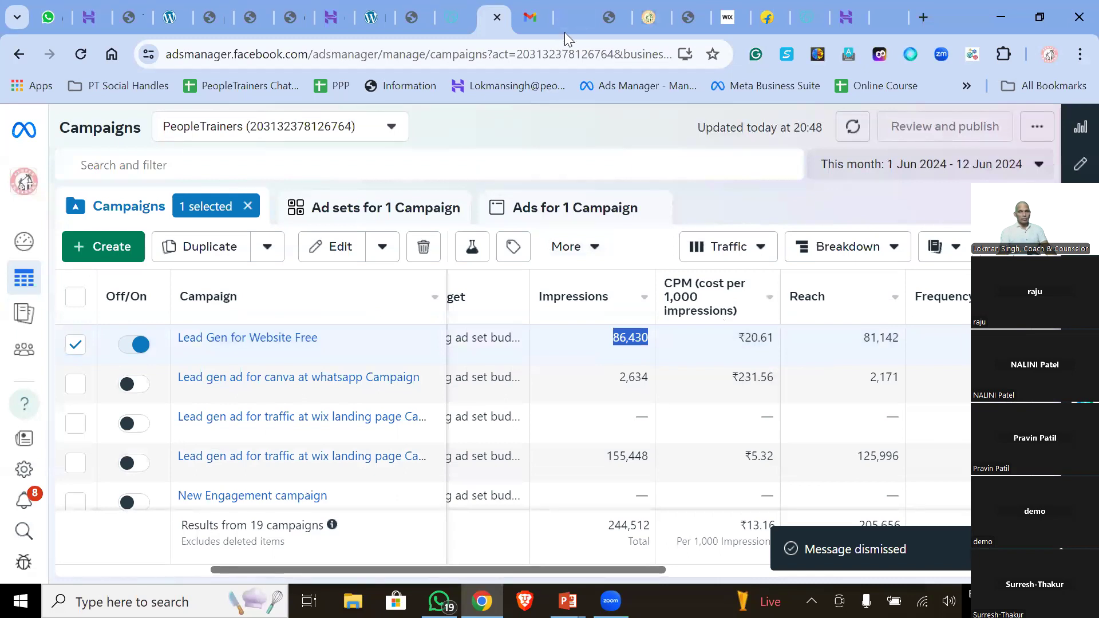
{"action": "left_click", "coordinate": [567, 601]}
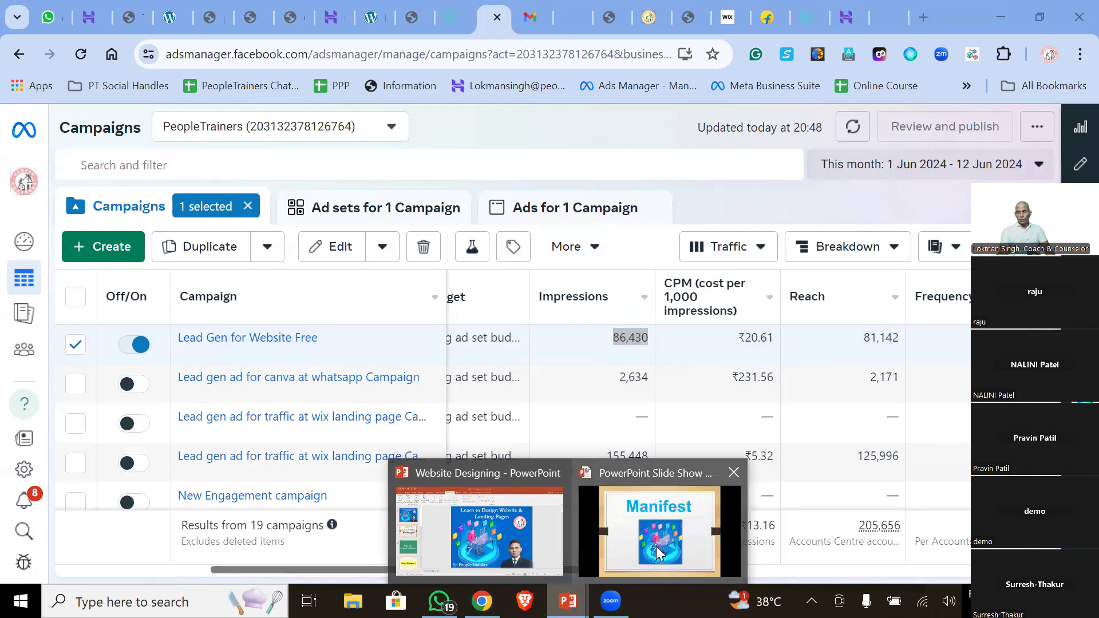
{"action": "left_click", "coordinate": [656, 546]}
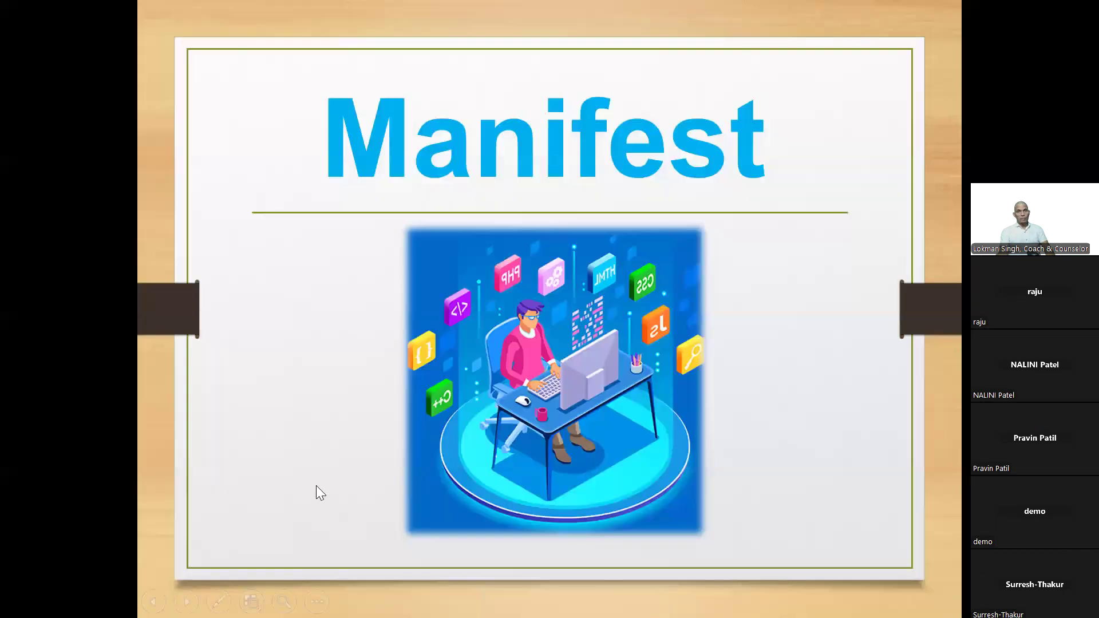
{"action": "left_click", "coordinate": [316, 486]}
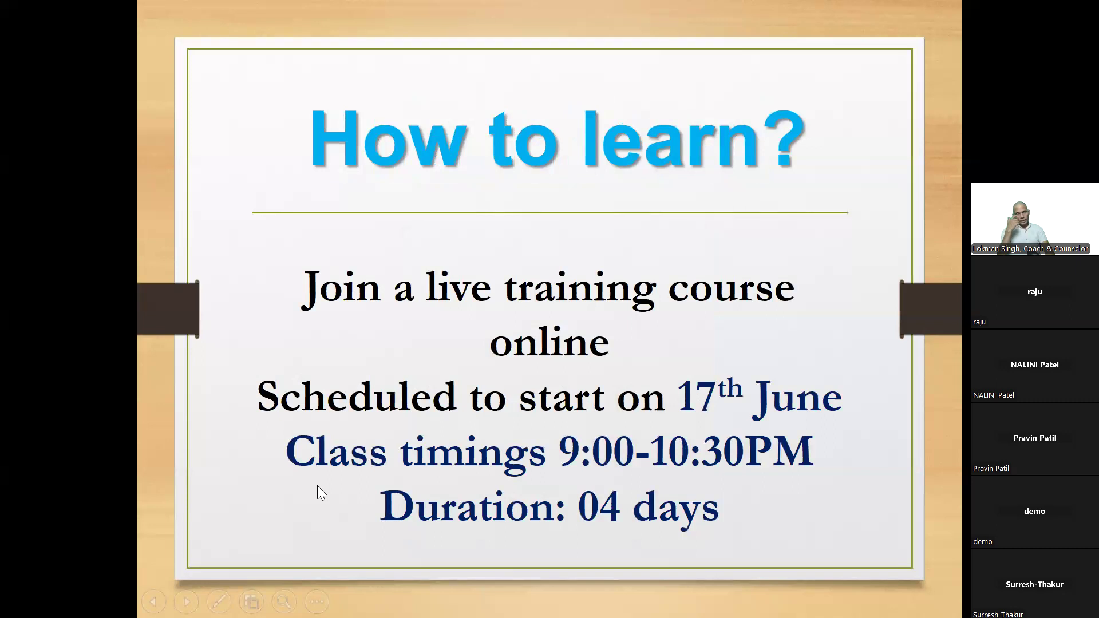